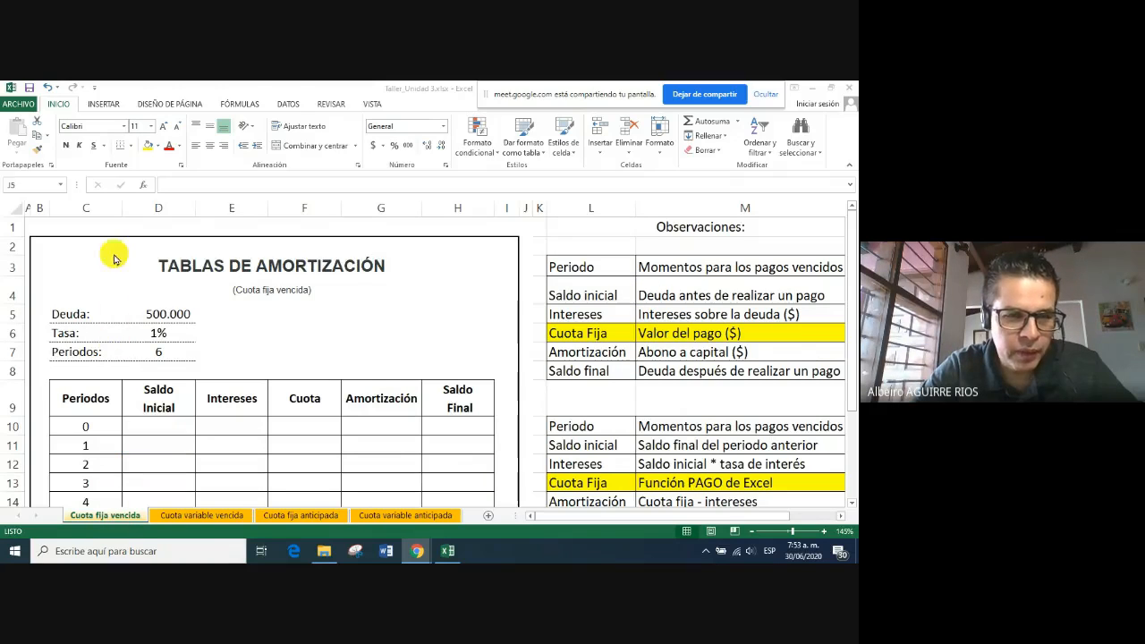
# Look through the four amortization worksheets, ending on the "Cuota fija vencida" sheet
pyautogui.click(198, 520)
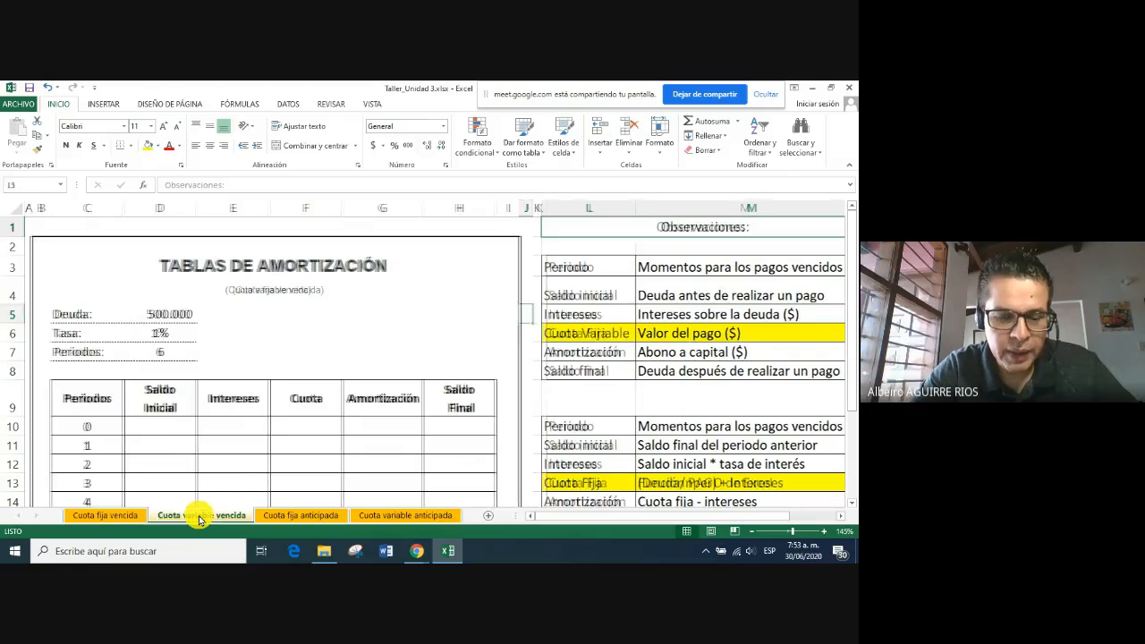
pyautogui.click(105, 516)
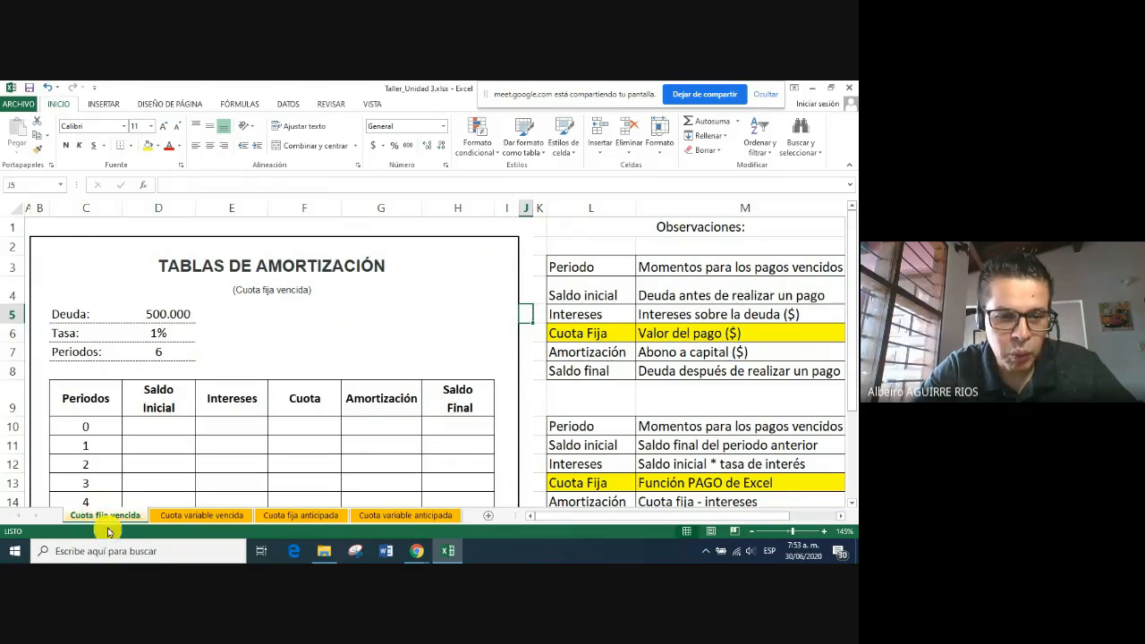
pyautogui.click(208, 517)
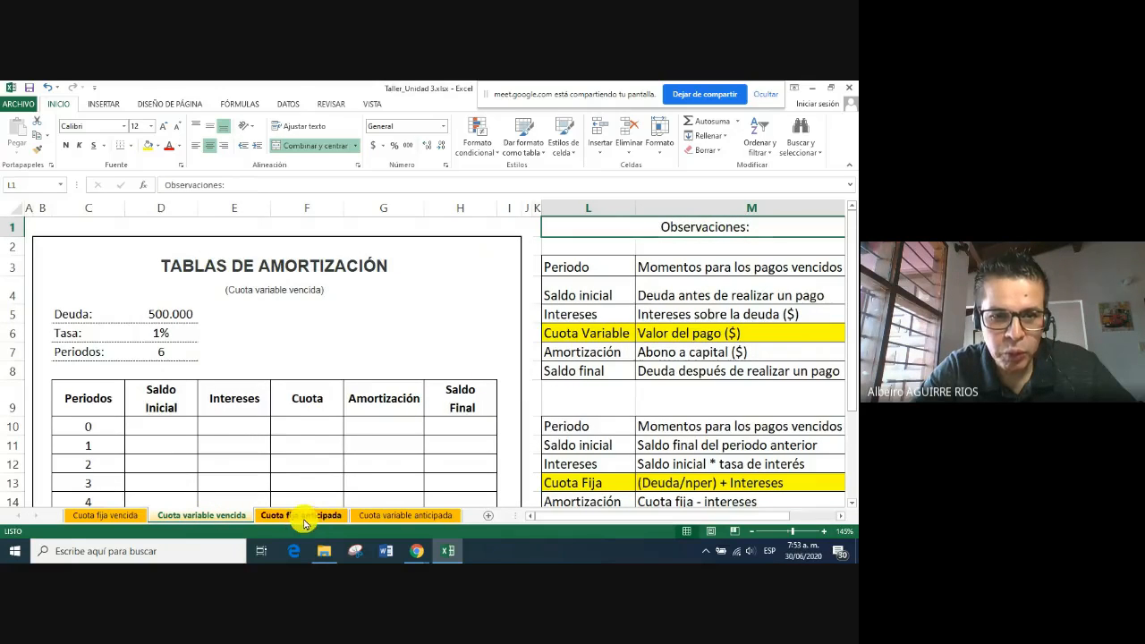
pyautogui.click(304, 517)
pyautogui.scroll(1, 419, 457)
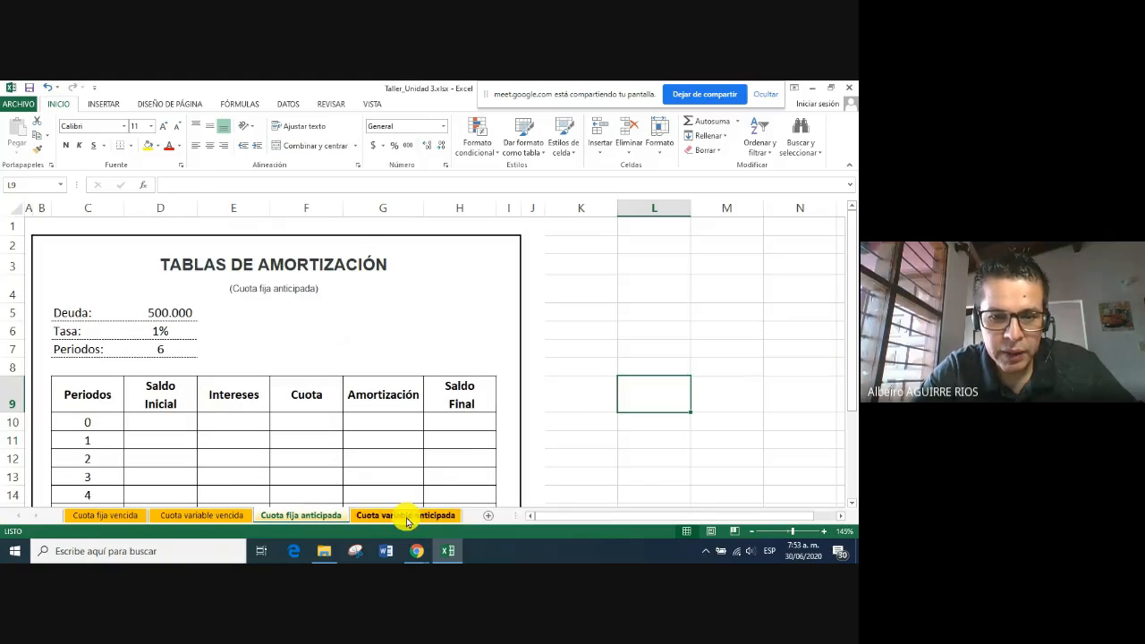
pyautogui.click(407, 518)
pyautogui.scroll(1, 541, 421)
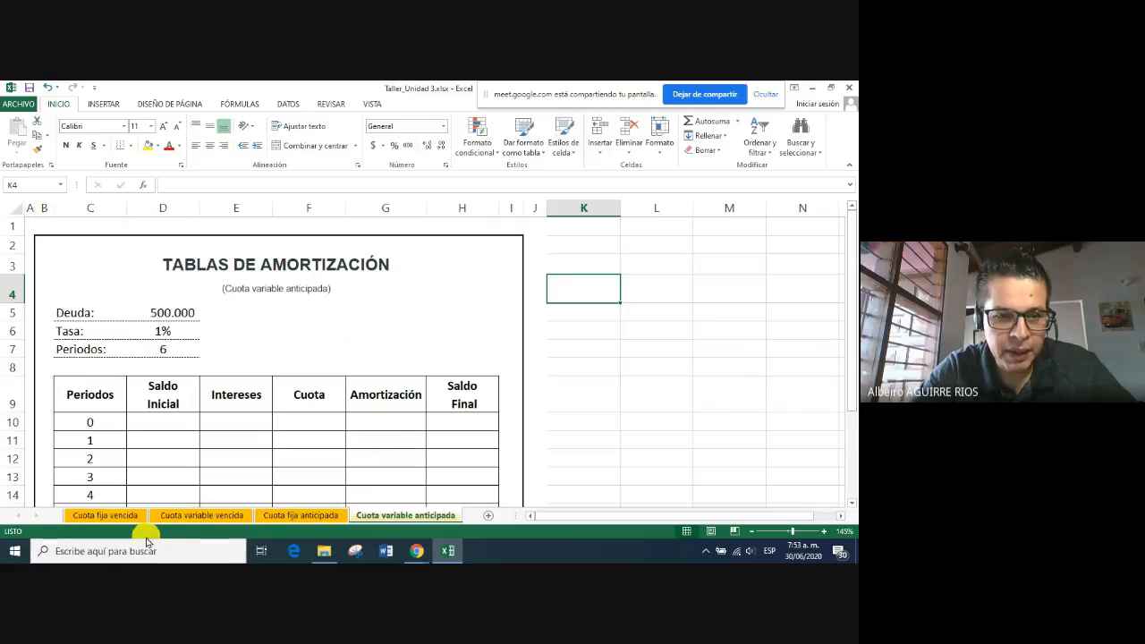
pyautogui.click(90, 516)
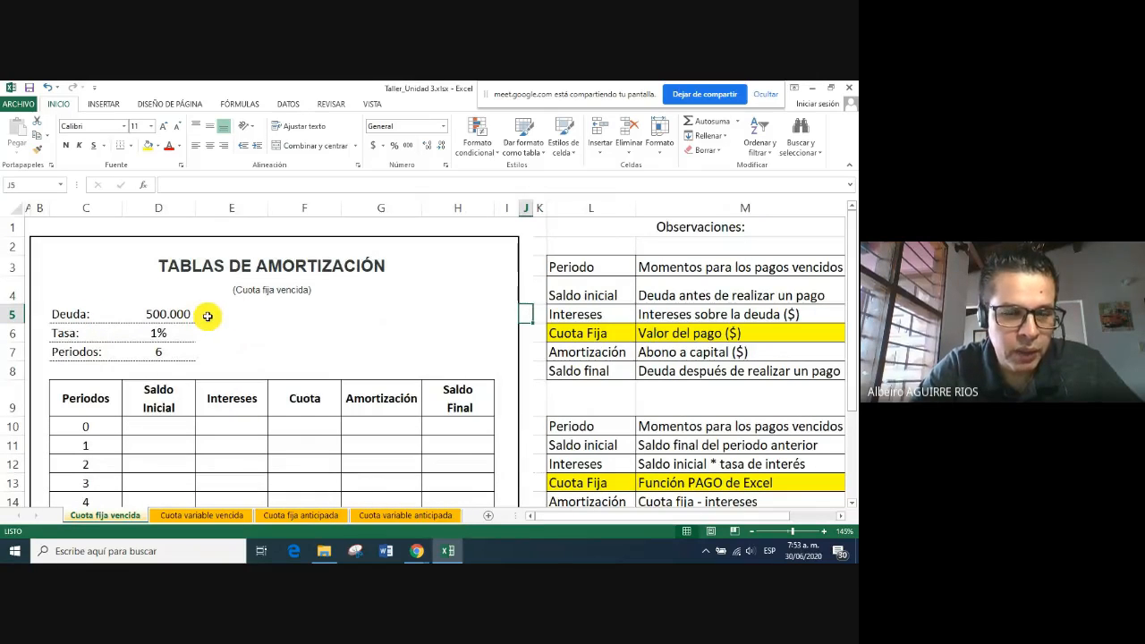
# Change the rate label in C6 to "Tasa (EM)" and the label in C7 to "Periodos"
pyautogui.doubleClick(99, 333)
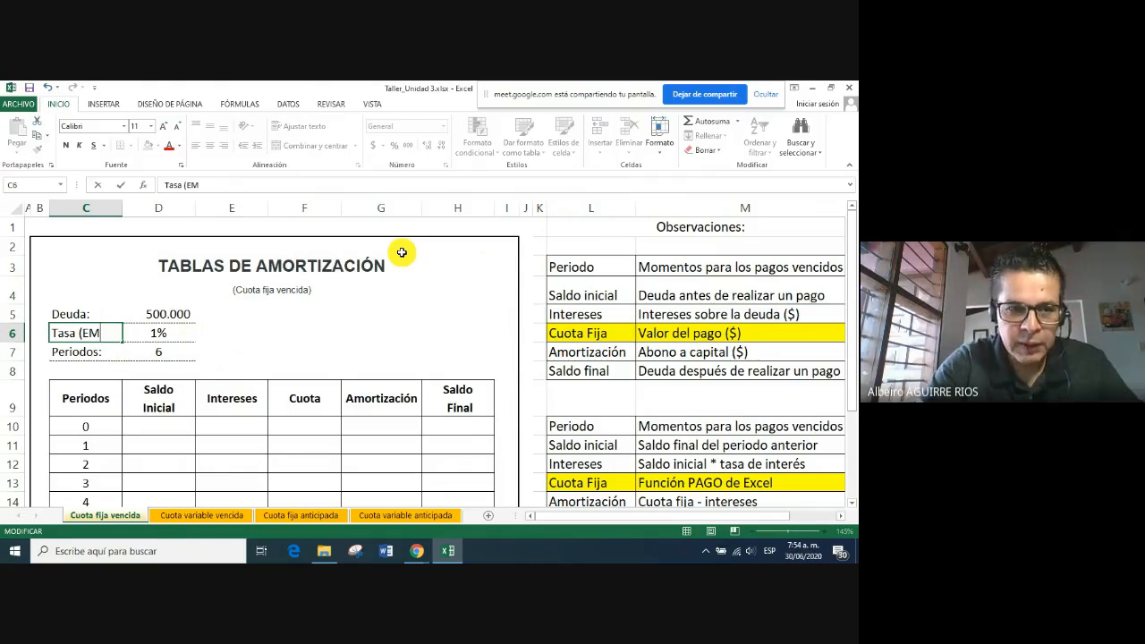
pyautogui.doubleClick(112, 353)
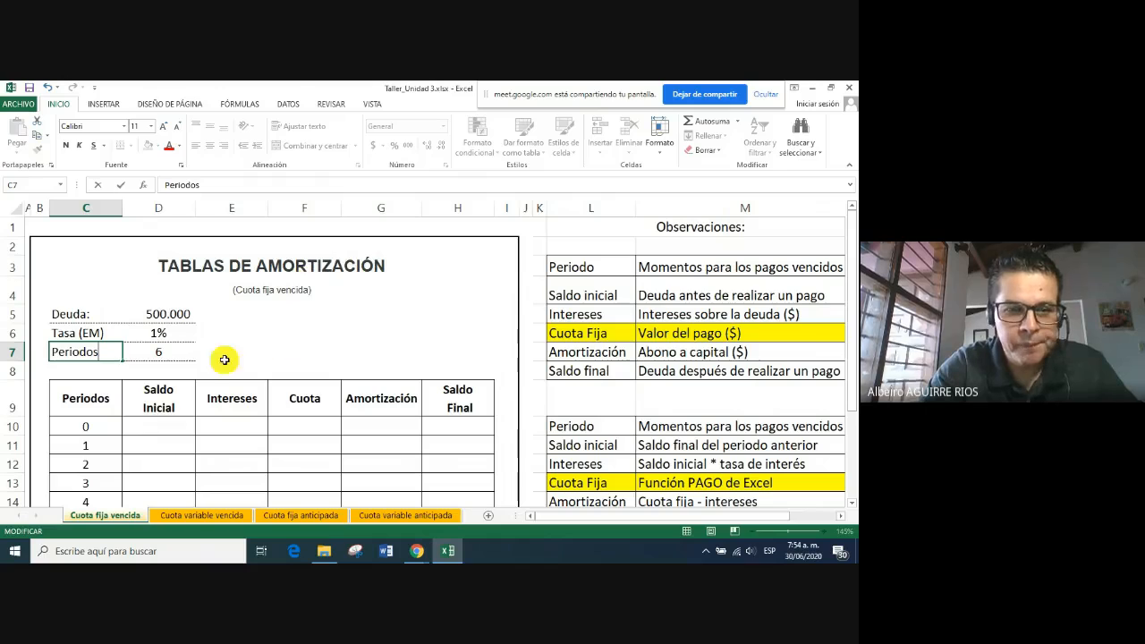
# Enter the units "EM" in E6 and "Meses" in E7, and shorten the rate label in C6 to "Tasa"
pyautogui.click(228, 328)
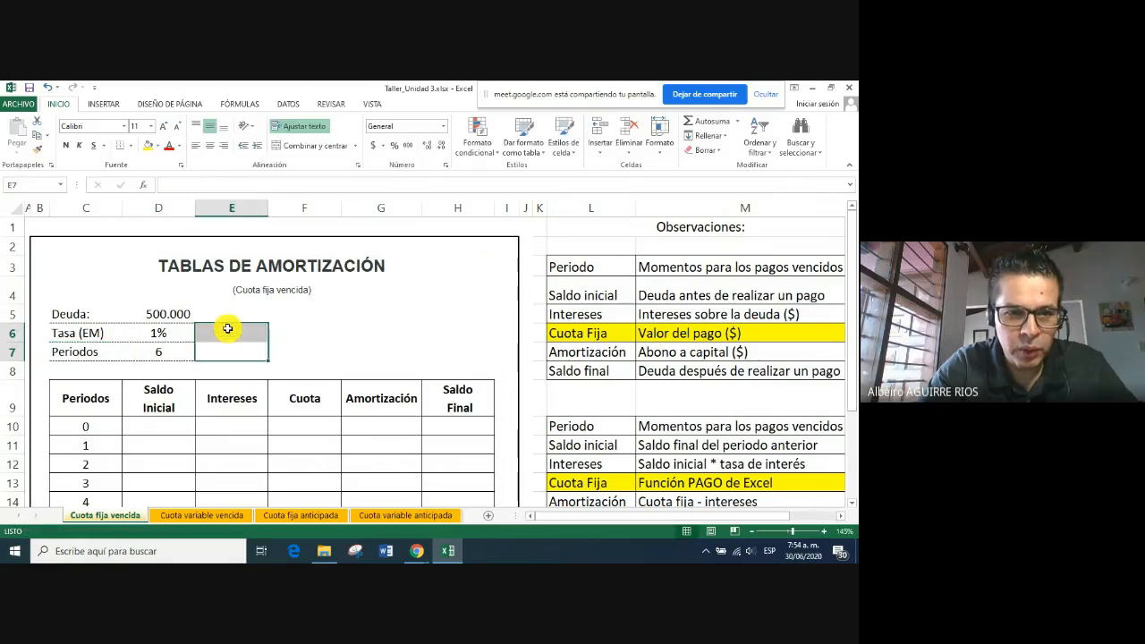
pyautogui.write('EM')
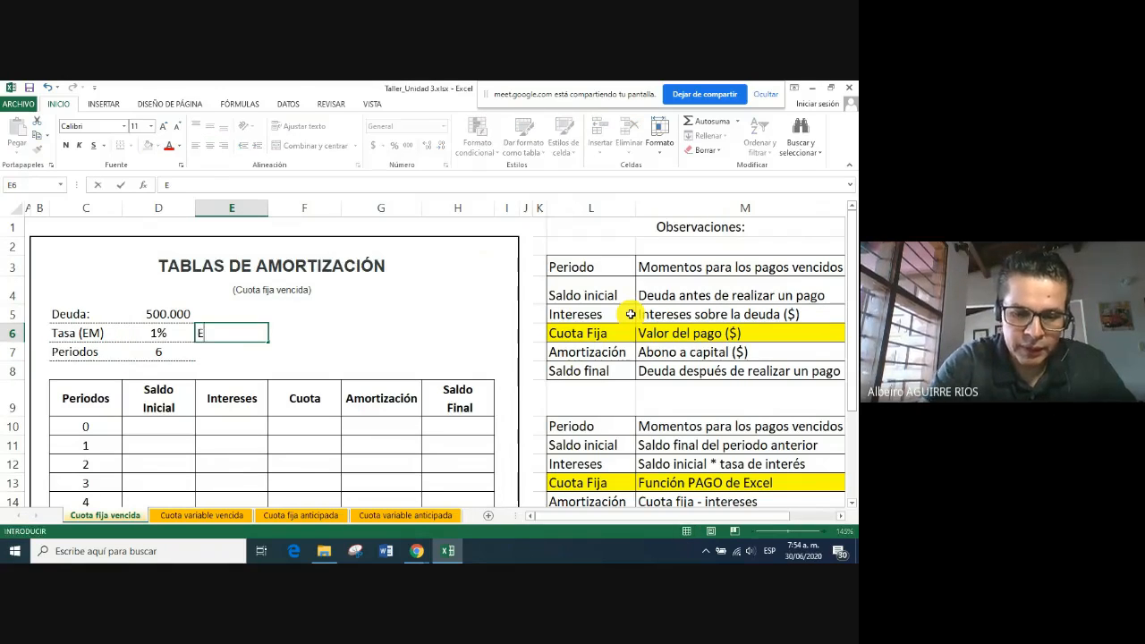
pyautogui.click(223, 347)
pyautogui.write('Mese')
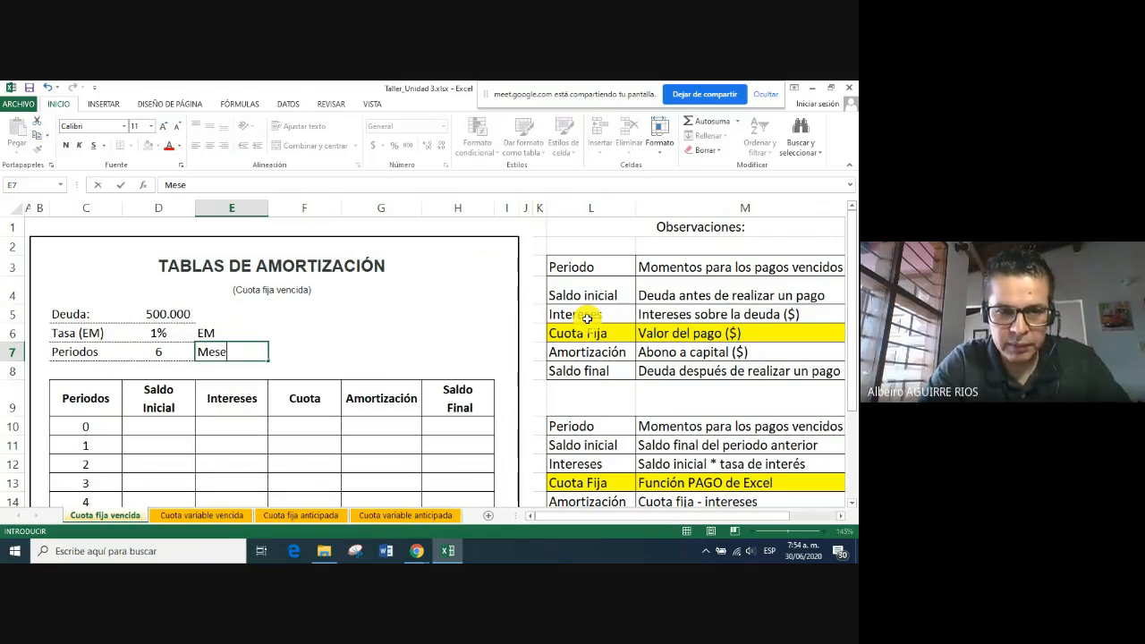
pyautogui.write('s')
pyautogui.press('Return')
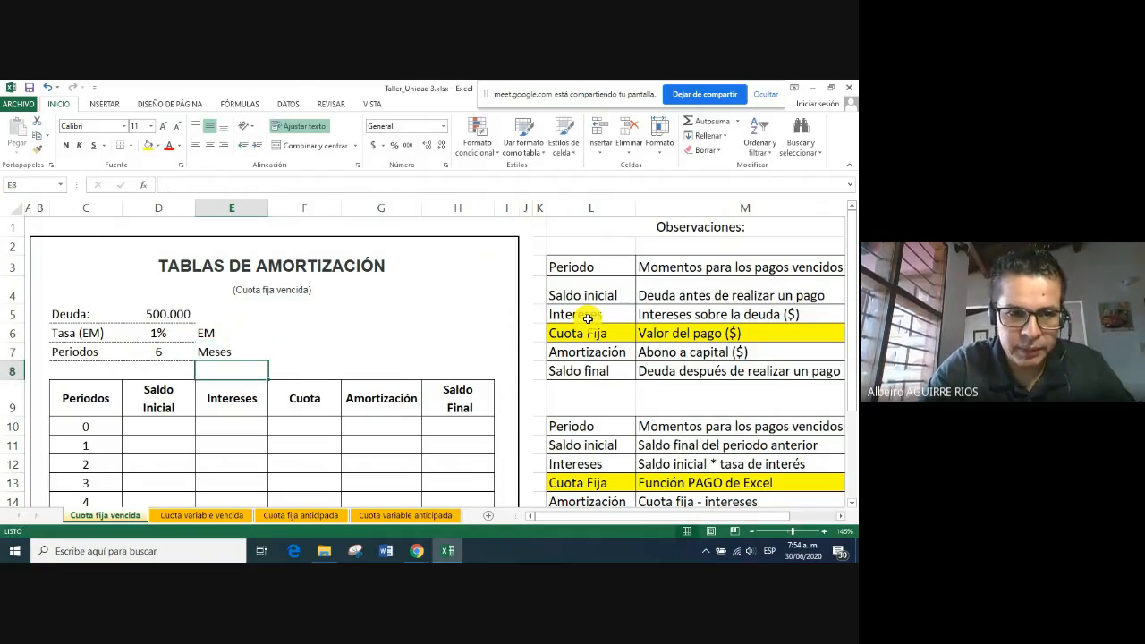
pyautogui.doubleClick(108, 335)
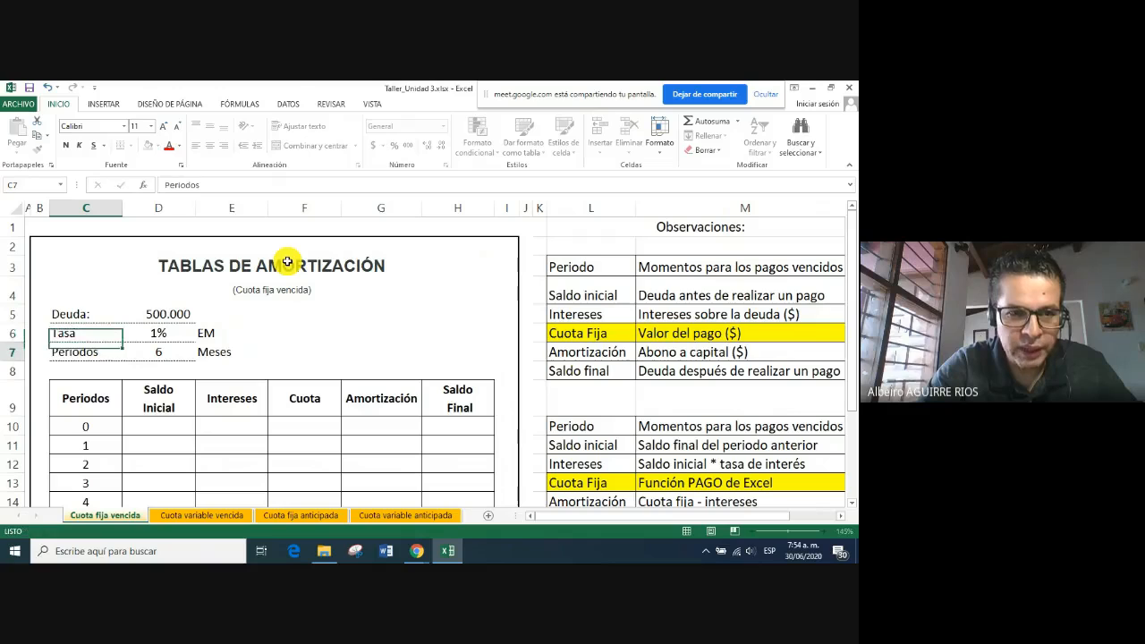
pyautogui.press('Return')
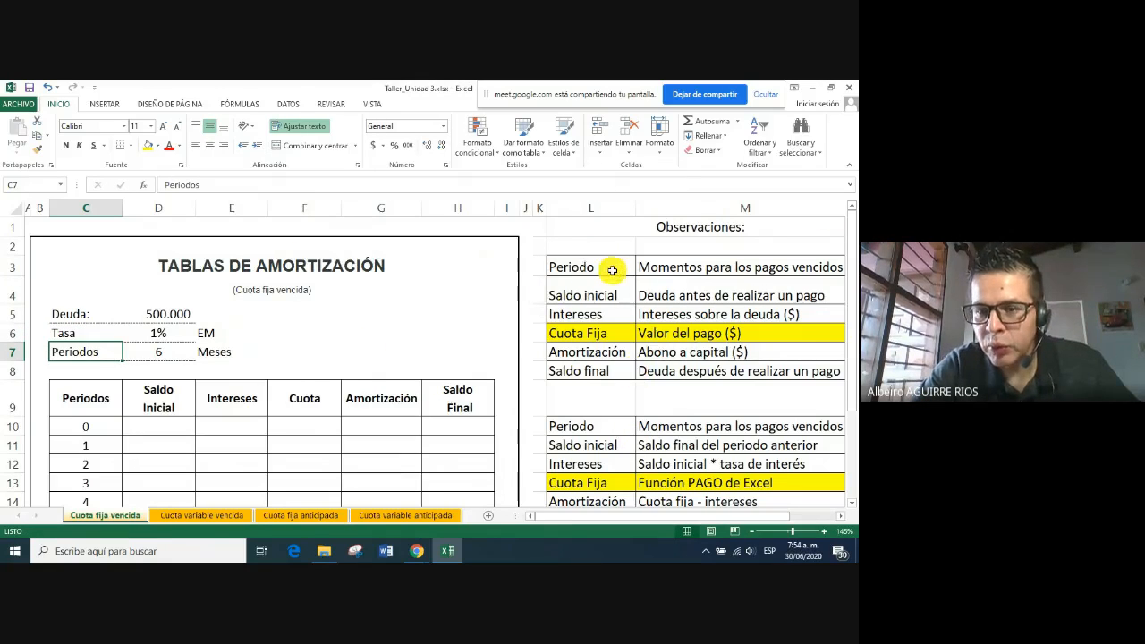
# Examine the Observaciones definitions and calculation rules for each column, and the table's empty Intereses and Cuota cells they apply to
pyautogui.moveTo(583, 267); pyautogui.dragTo(741, 374)
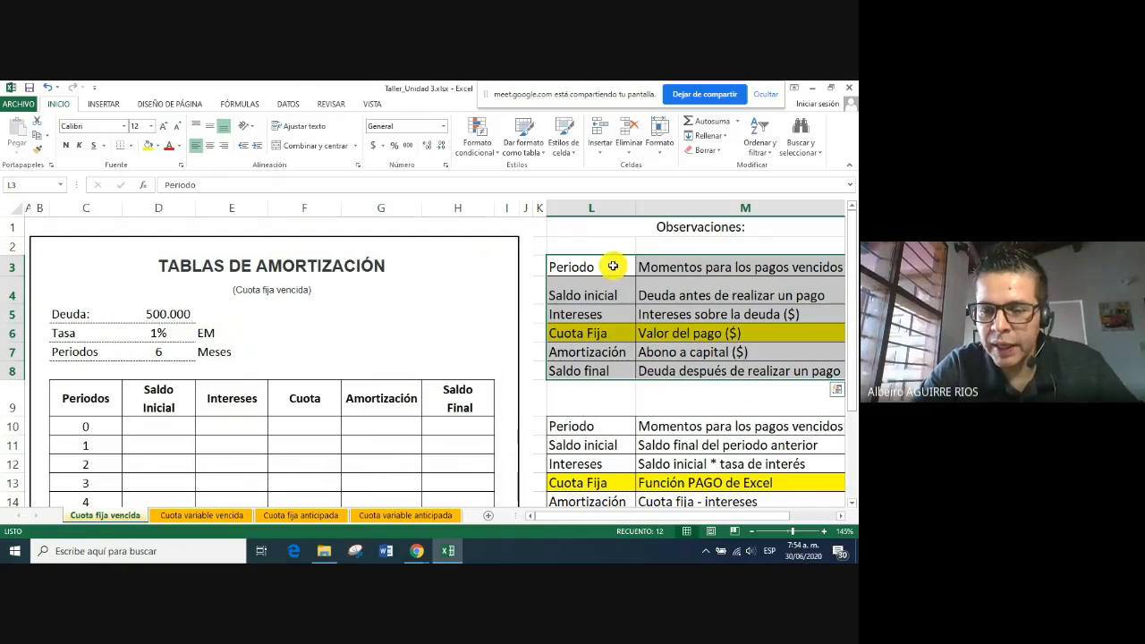
pyautogui.moveTo(613, 265); pyautogui.dragTo(620, 370)
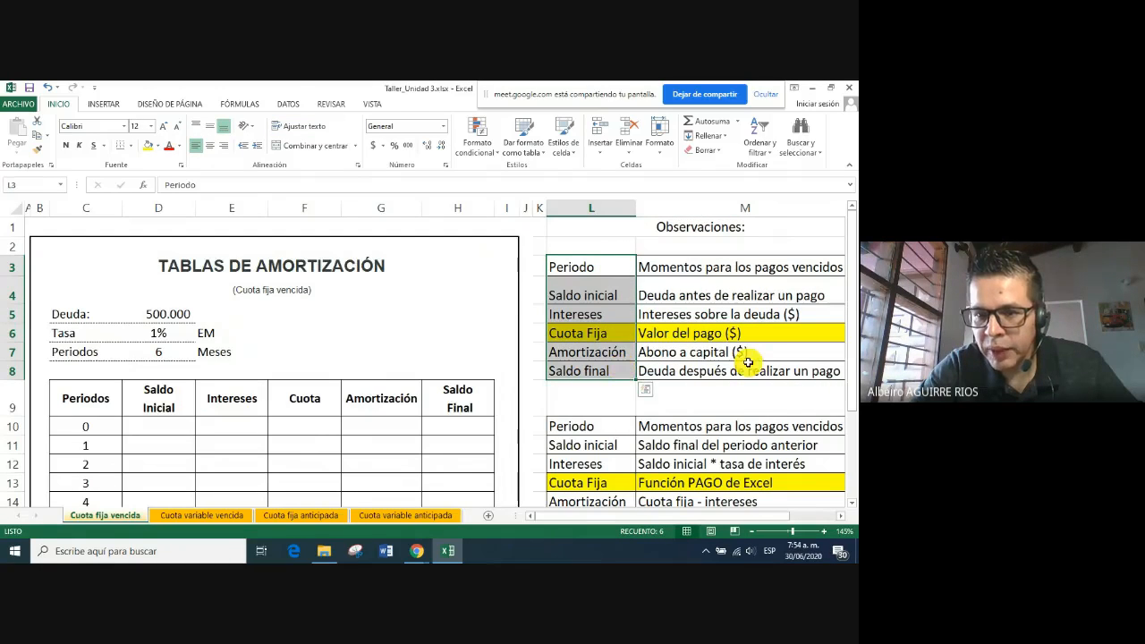
pyautogui.scroll(-1, 626, 403)
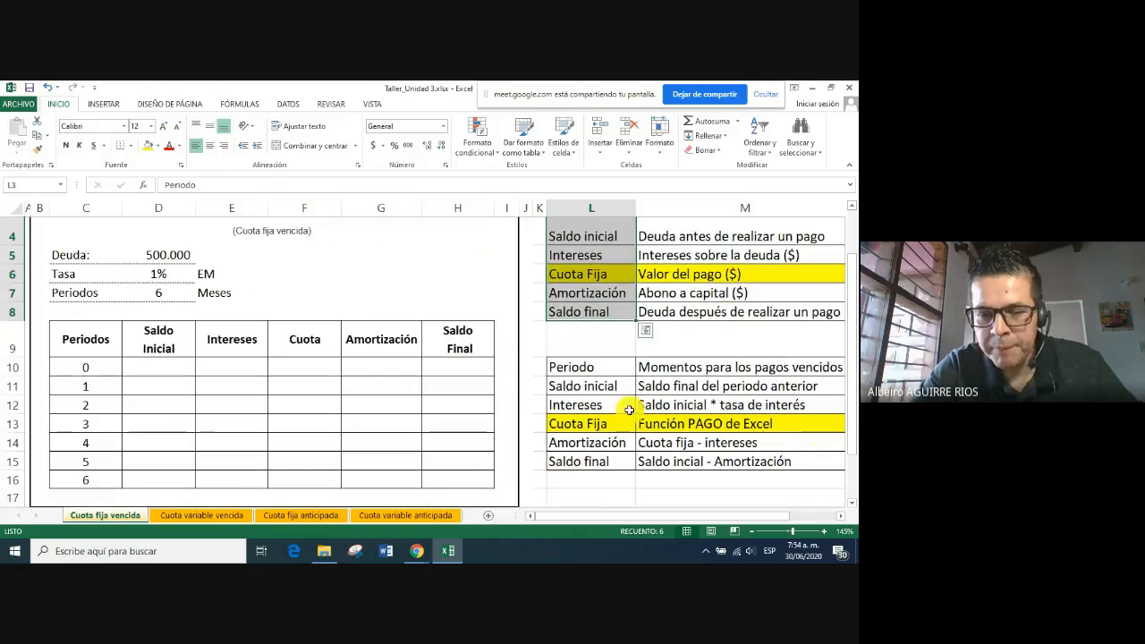
pyautogui.click(593, 367)
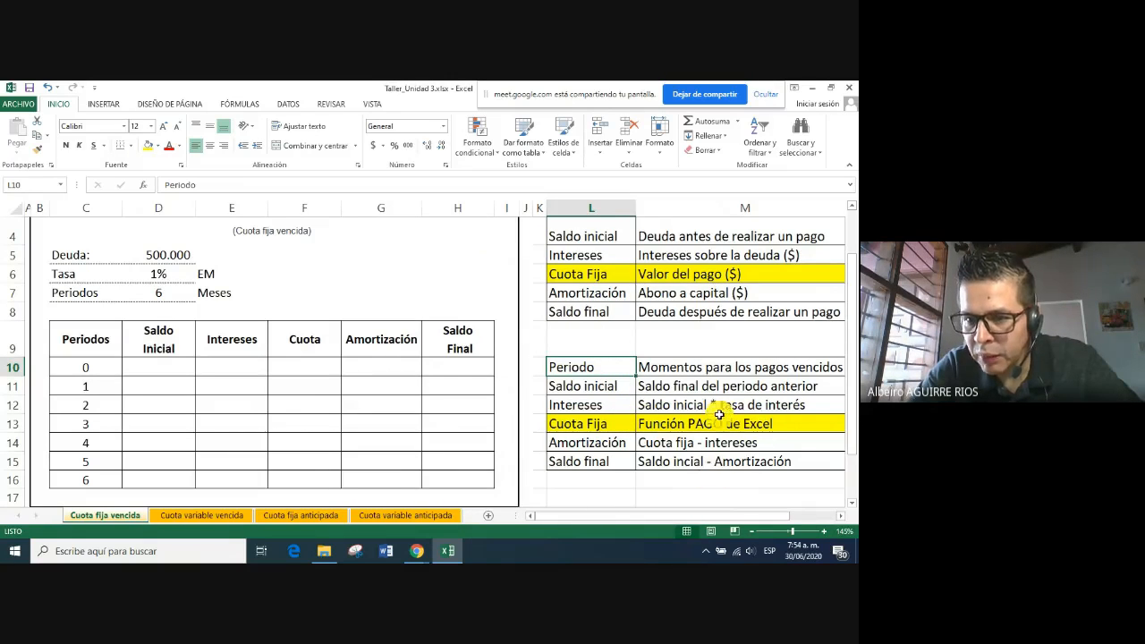
pyautogui.click(594, 408)
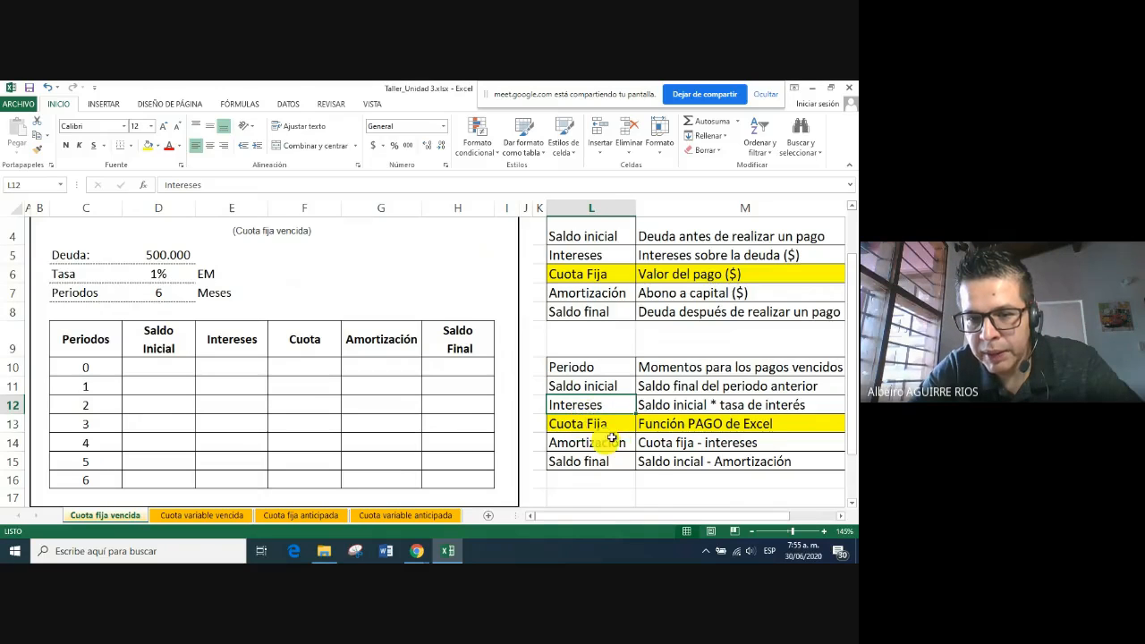
pyautogui.moveTo(605, 427); pyautogui.dragTo(739, 420)
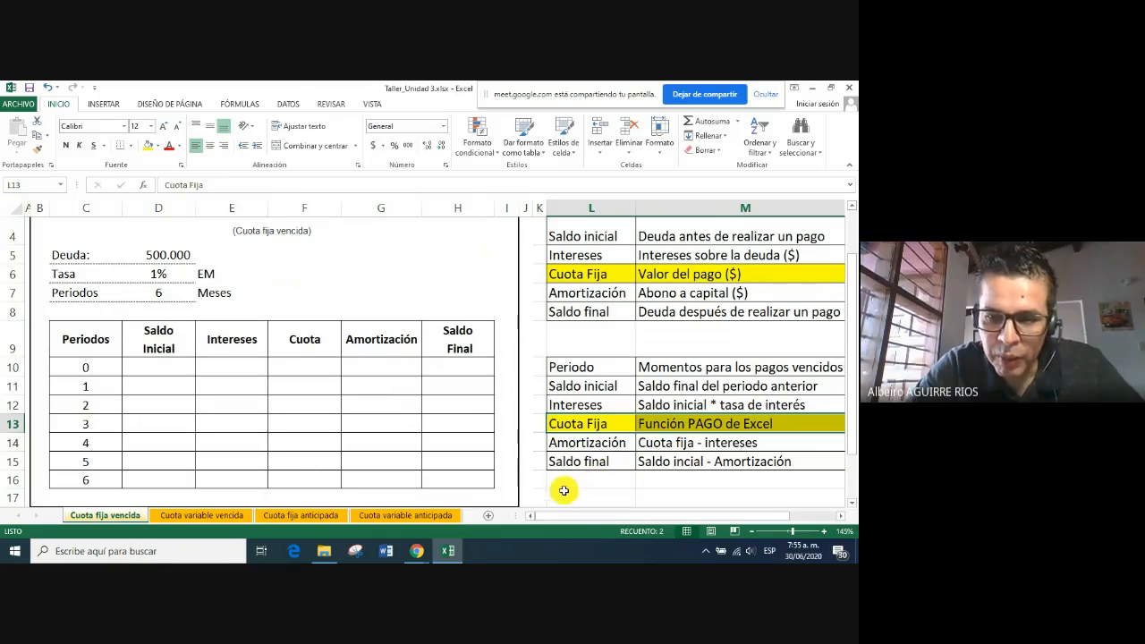
pyautogui.click(241, 370)
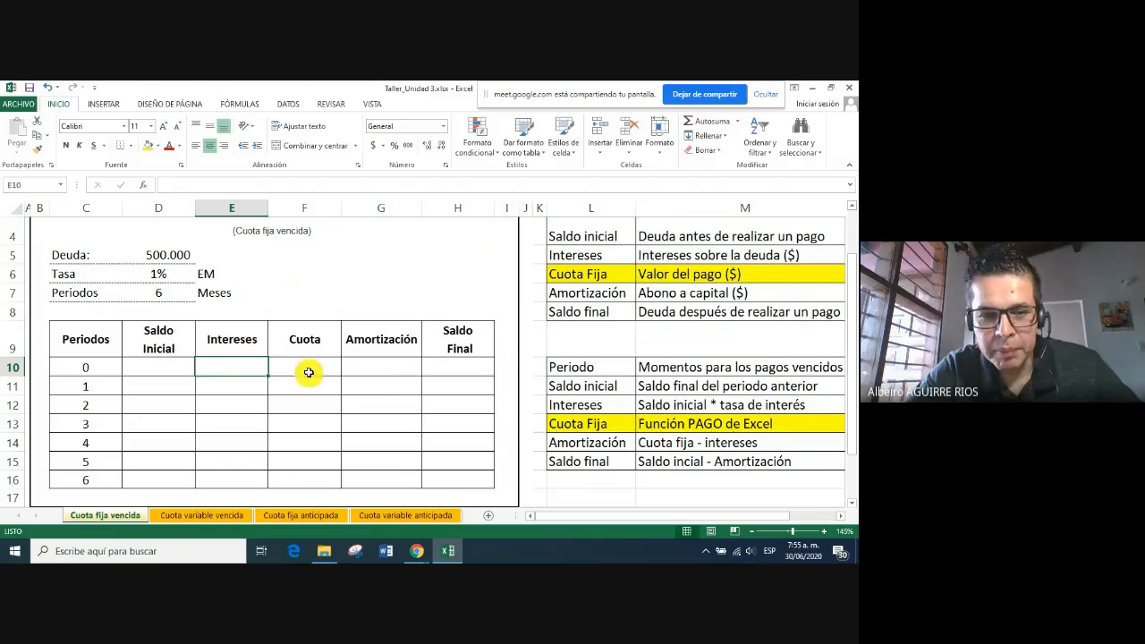
pyautogui.moveTo(306, 370); pyautogui.dragTo(307, 475)
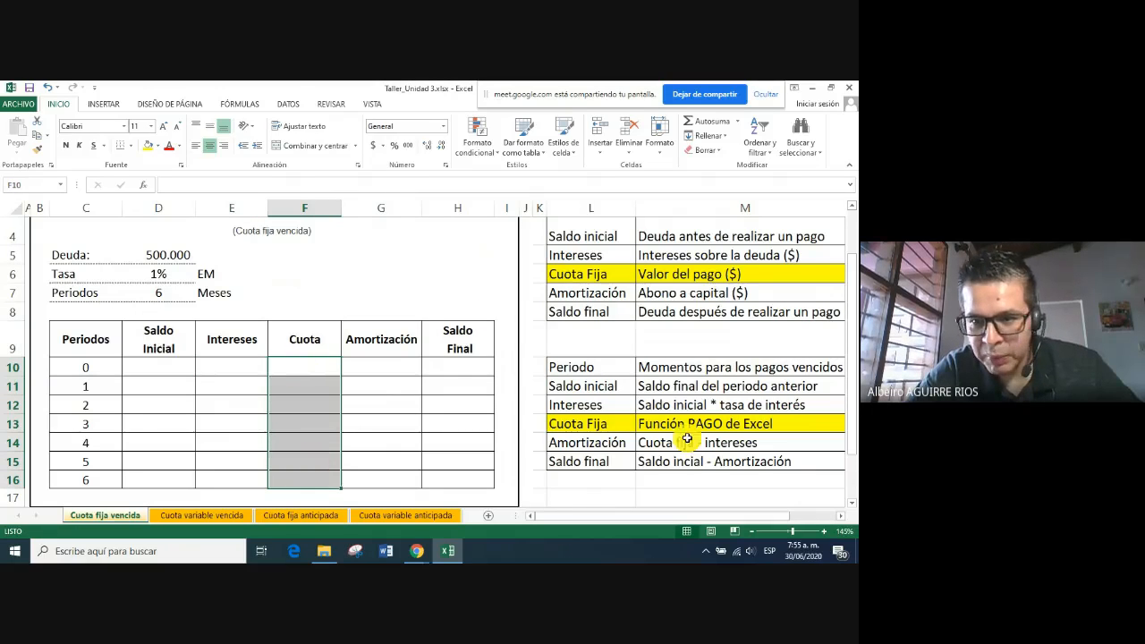
# Set the period 0 Saldo Inicial in D10 to the debt amount with the formula =D5
pyautogui.click(170, 369)
pyautogui.scroll(1, 170, 368)
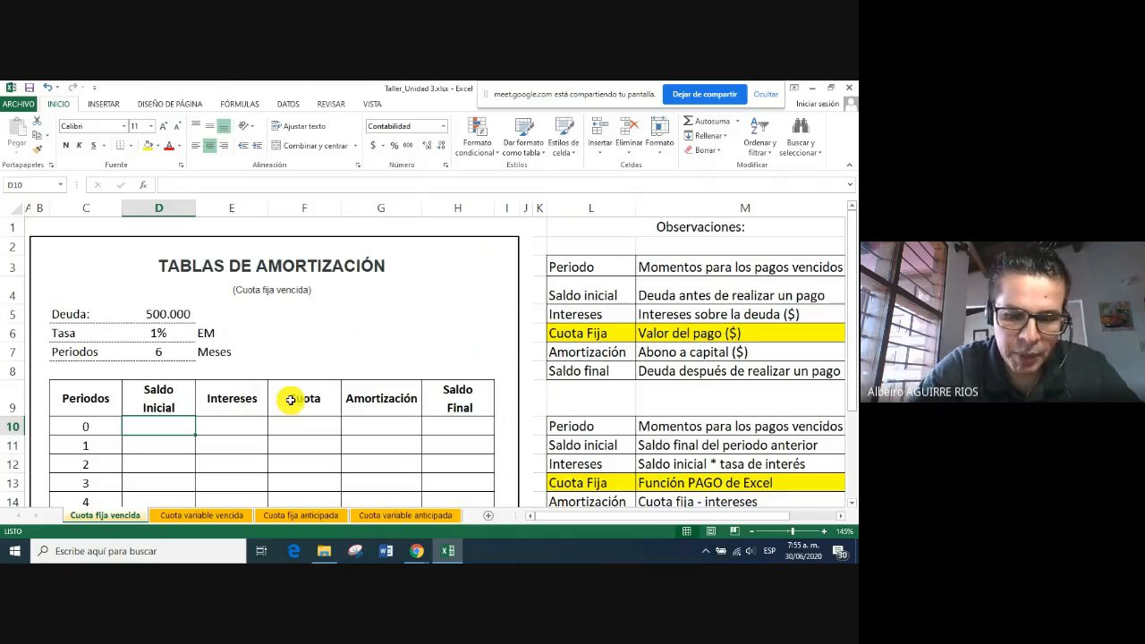
pyautogui.write('=')
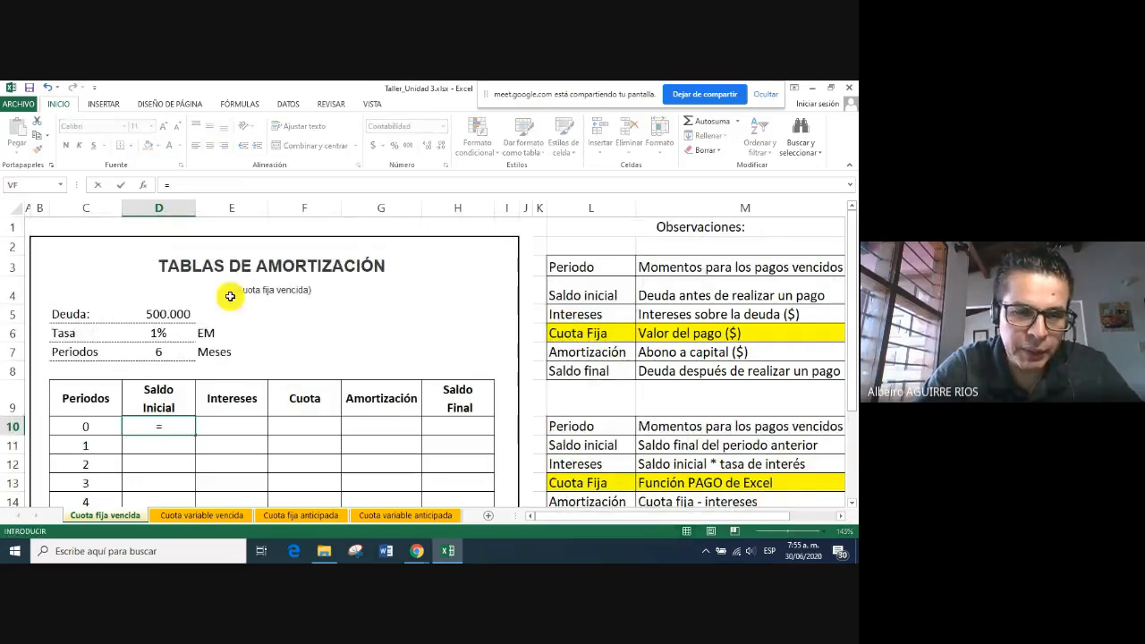
pyautogui.click(171, 312)
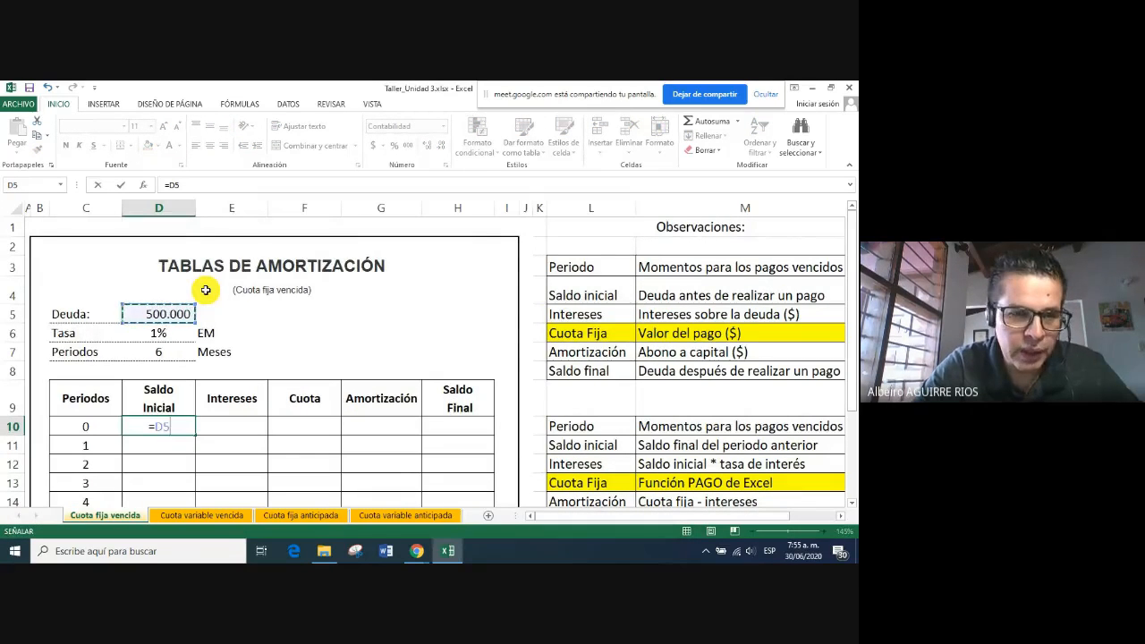
pyautogui.press('Return')
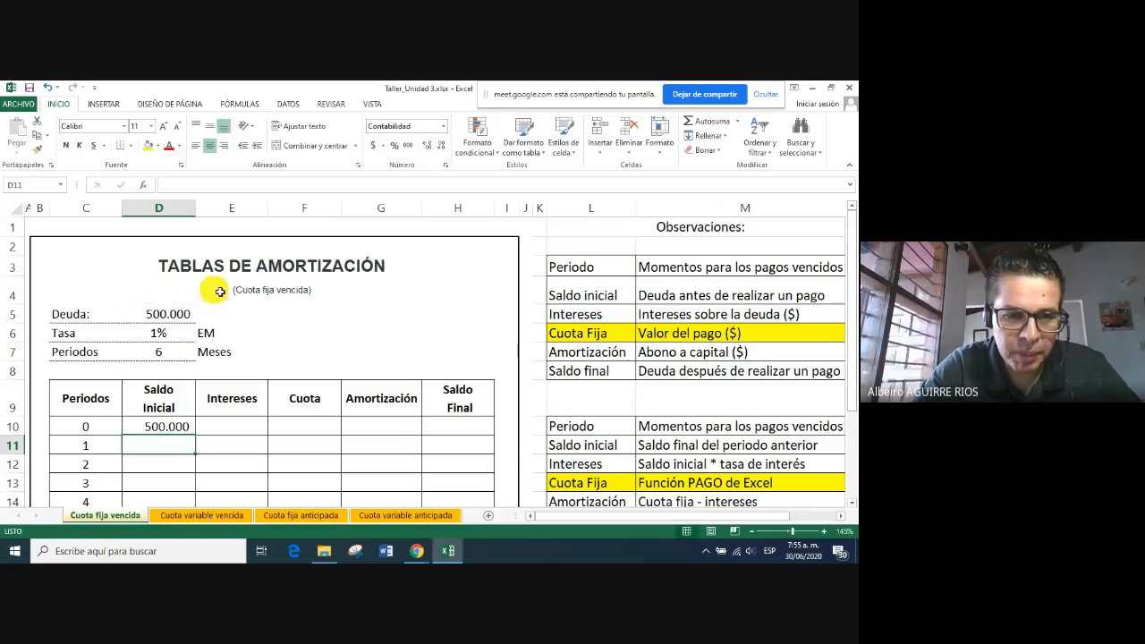
# Link the period 0 Saldo Final in H10 to that period's Saldo Inicial in D10
pyautogui.click(459, 427)
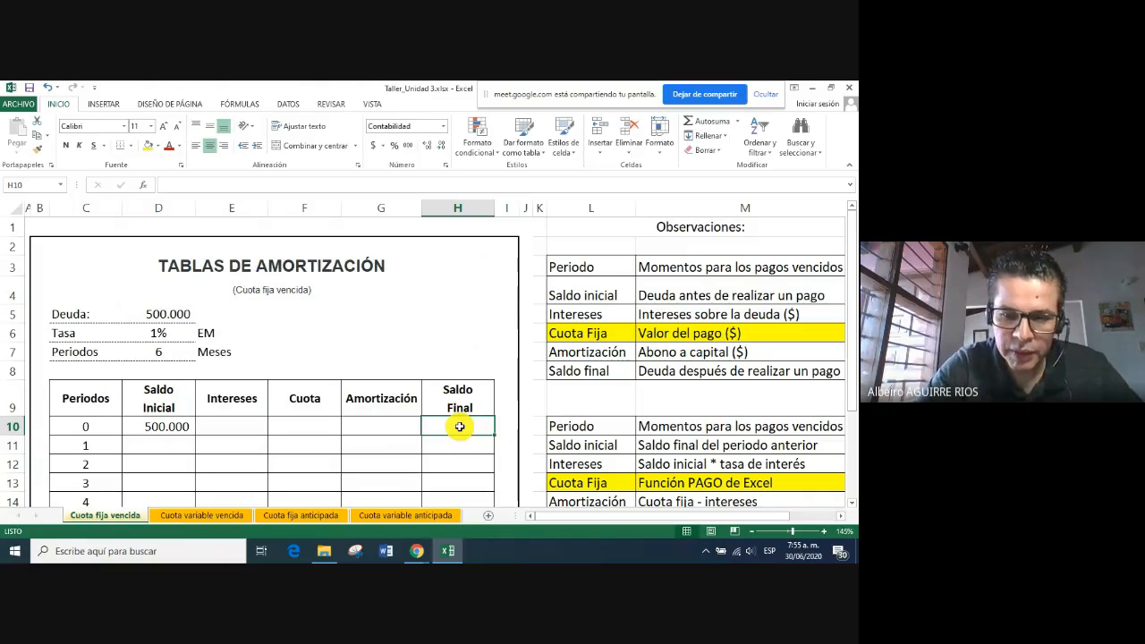
pyautogui.write('=')
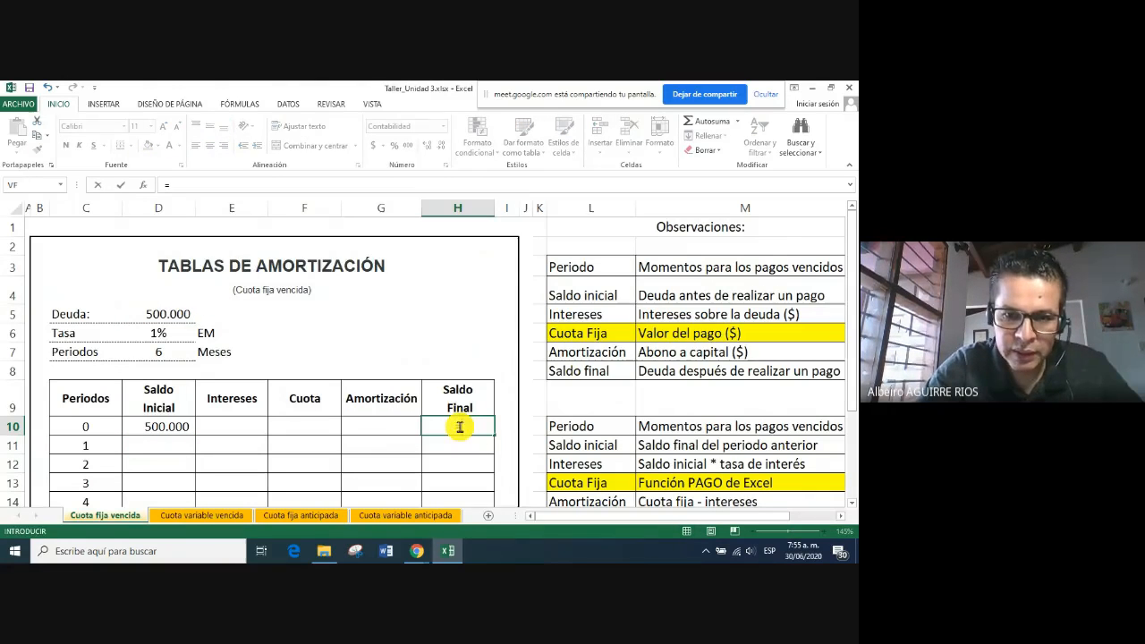
pyautogui.click(165, 423)
pyautogui.press('Return')
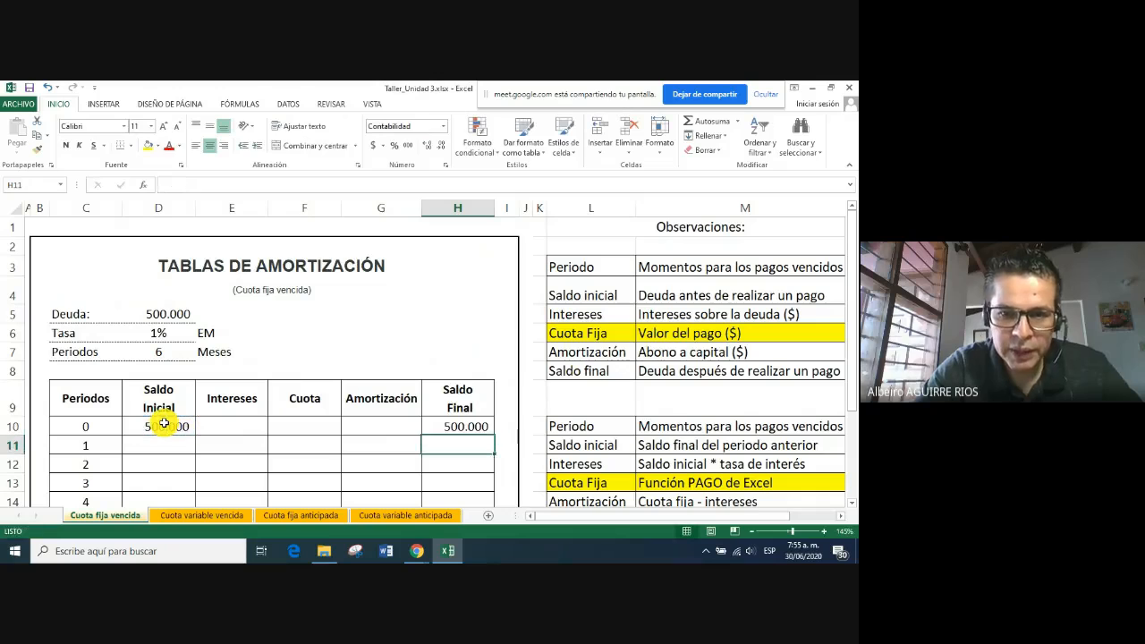
# Link the period 1 Saldo Inicial in D11 to the previous period's Saldo Final in H10
pyautogui.scroll(-1, 159, 424)
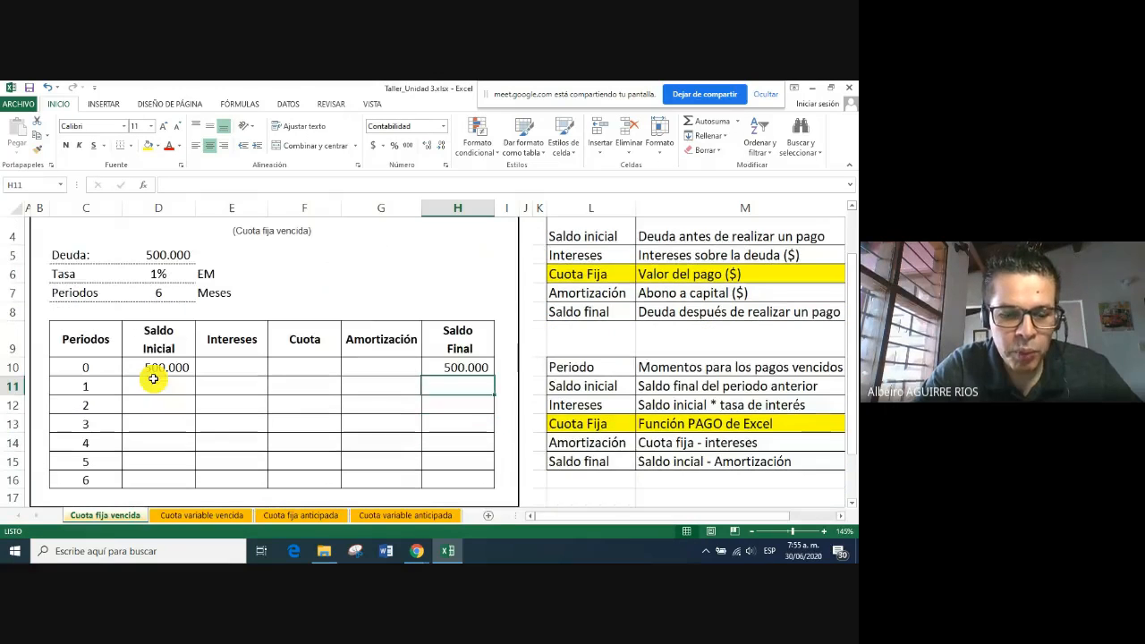
pyautogui.click(147, 386)
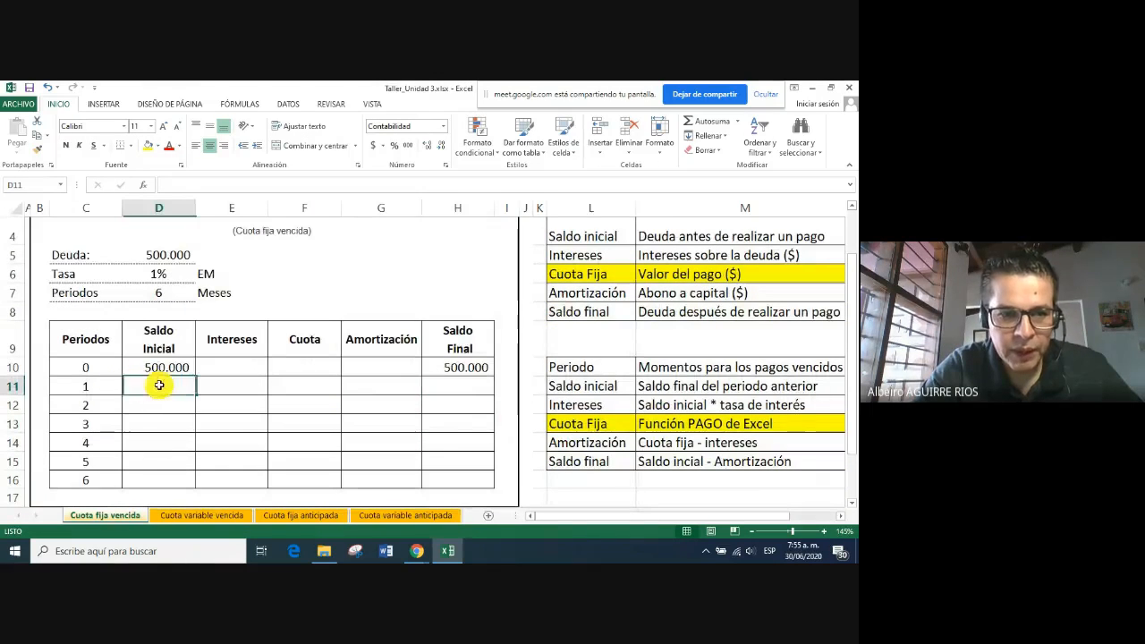
pyautogui.write('=')
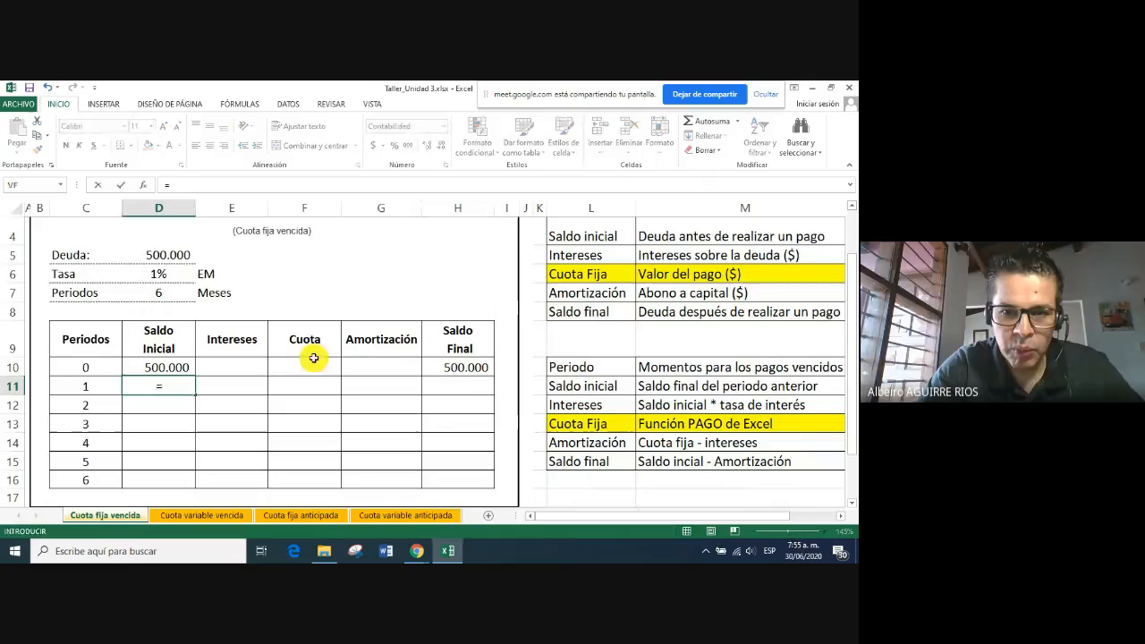
pyautogui.click(464, 367)
pyautogui.press('Return')
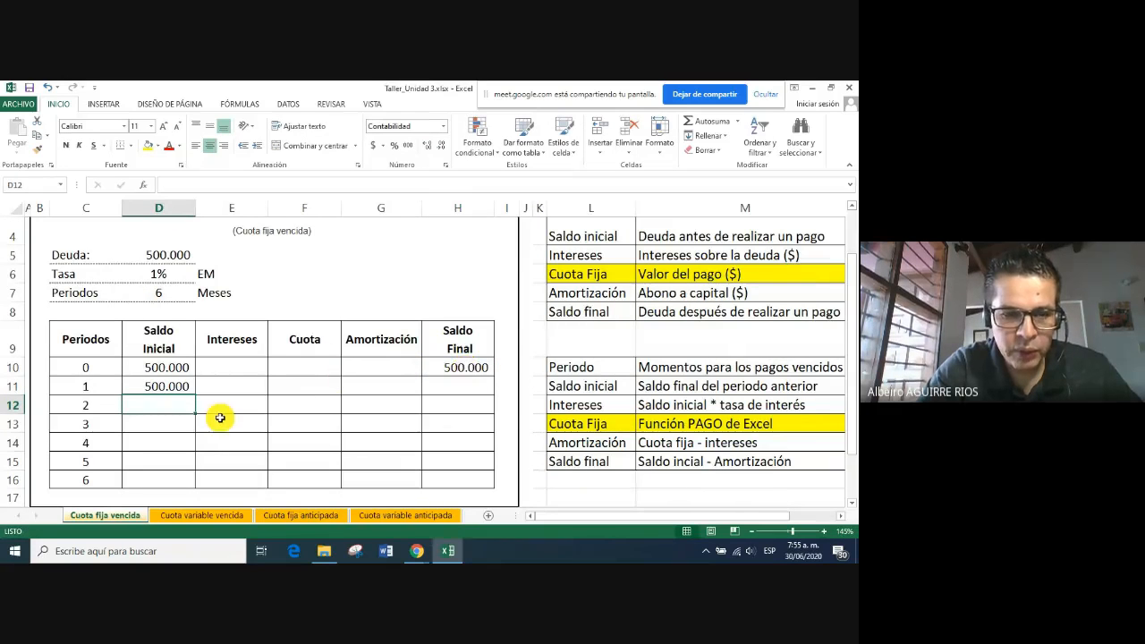
# Calculate the period 1 Intereses in E11 as Saldo Inicial times the fixed rate cell, using =D11*$D$6
pyautogui.scroll(1, 220, 417)
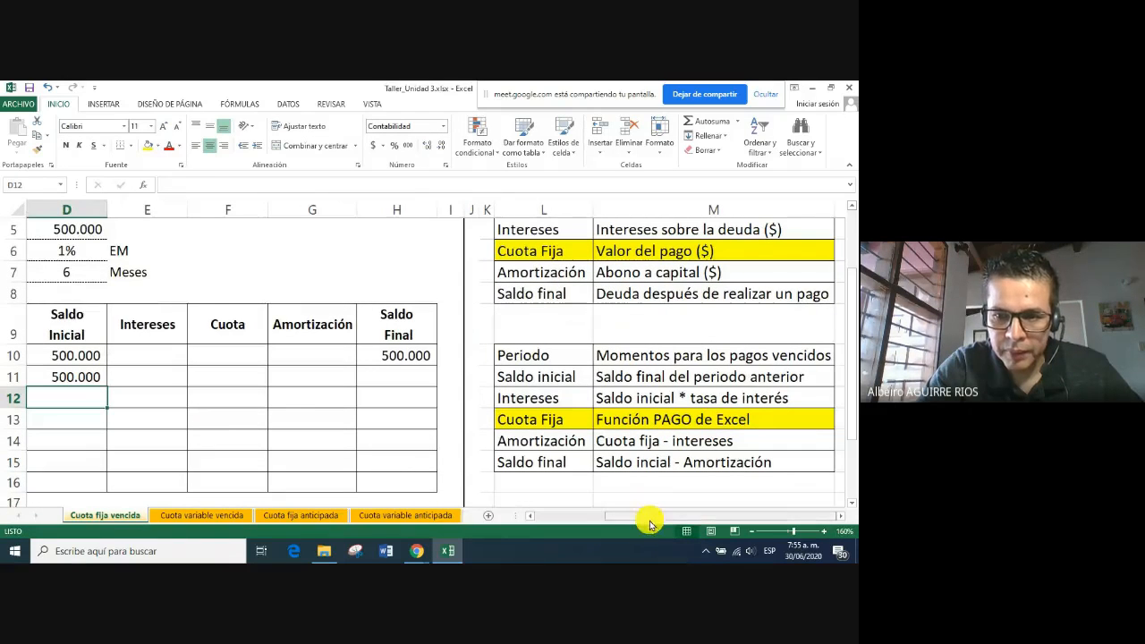
pyautogui.moveTo(651, 516); pyautogui.dragTo(571, 516)
pyautogui.click(255, 377)
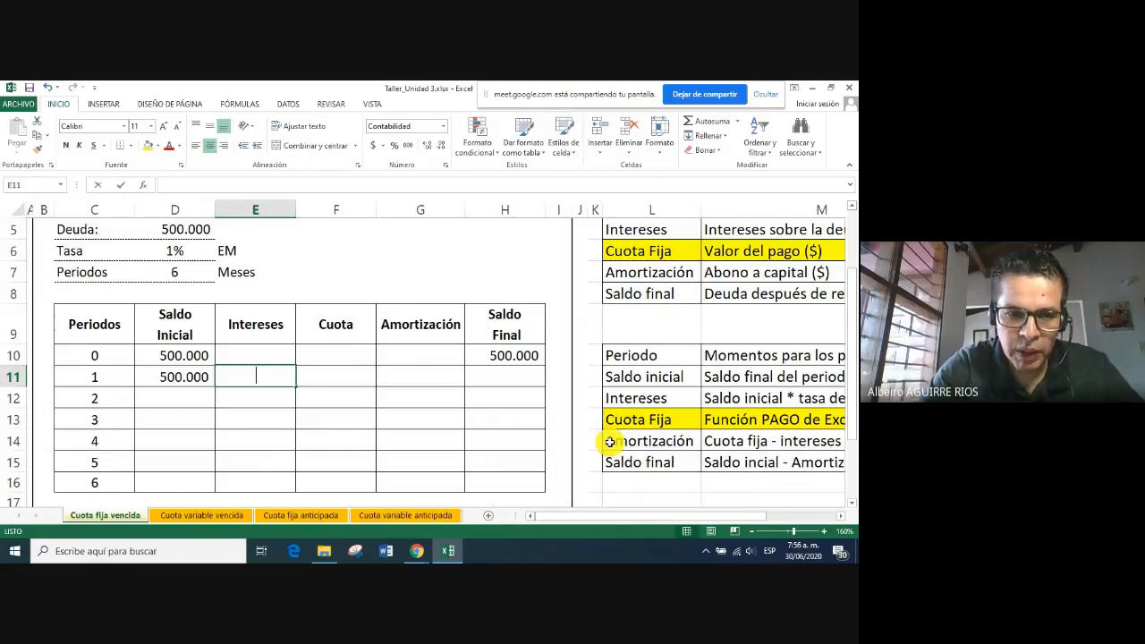
pyautogui.write('=')
pyautogui.click(166, 377)
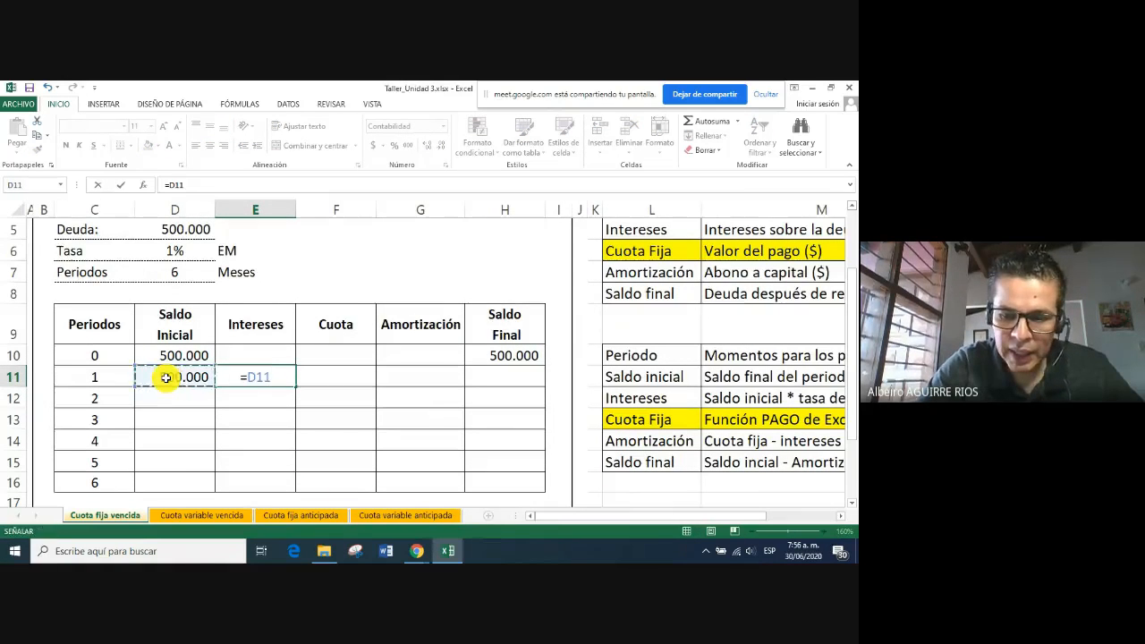
pyautogui.write('*')
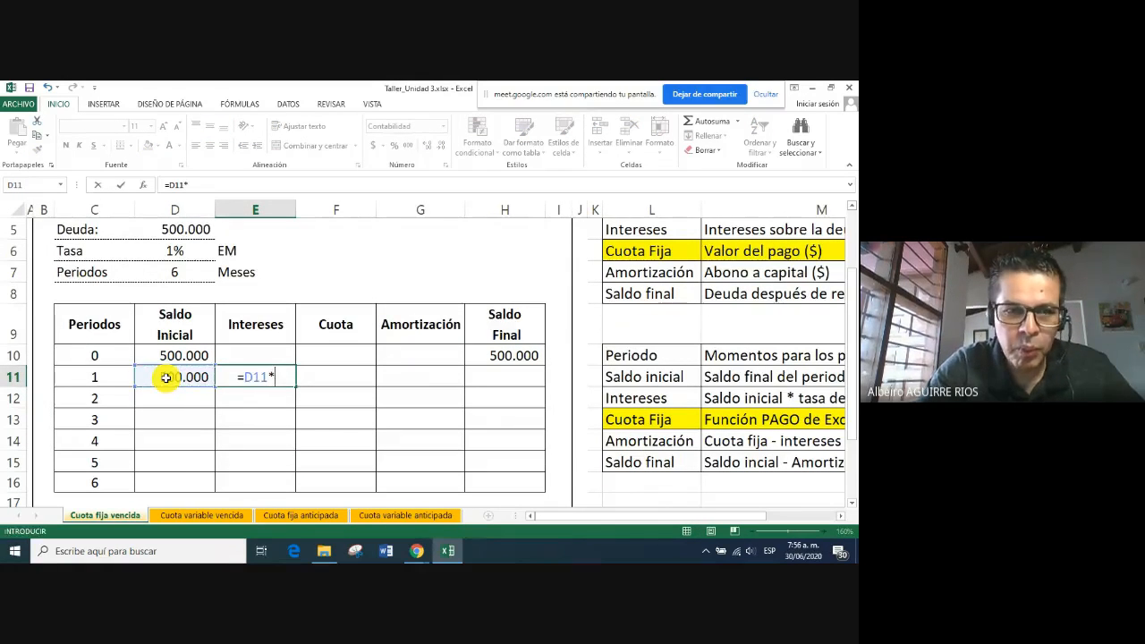
pyautogui.click(180, 255)
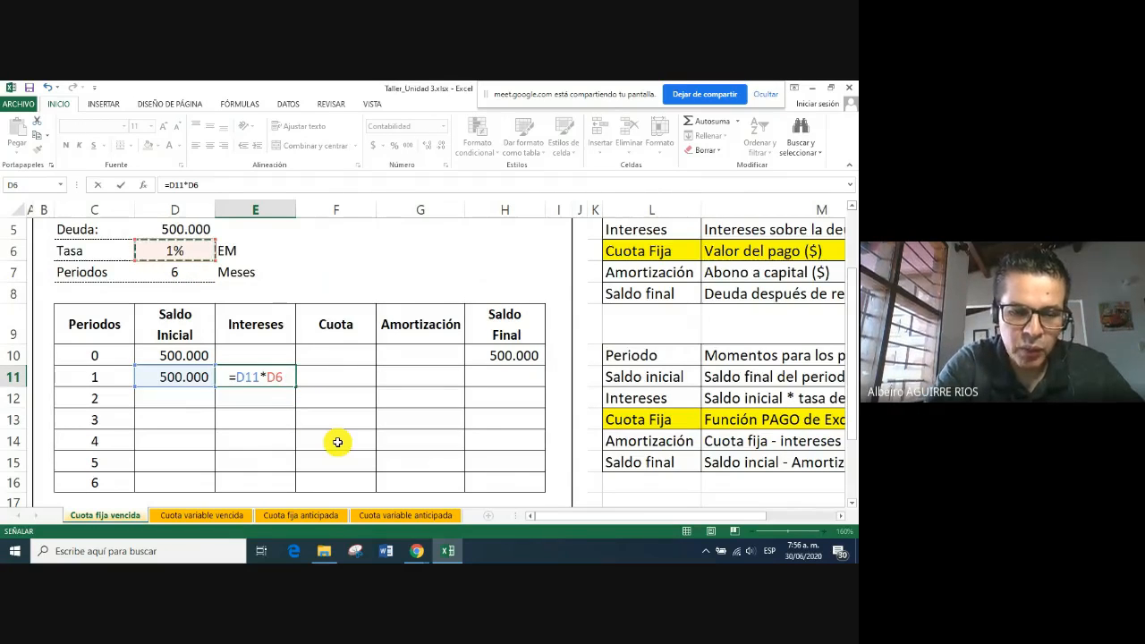
pyautogui.press('F4')
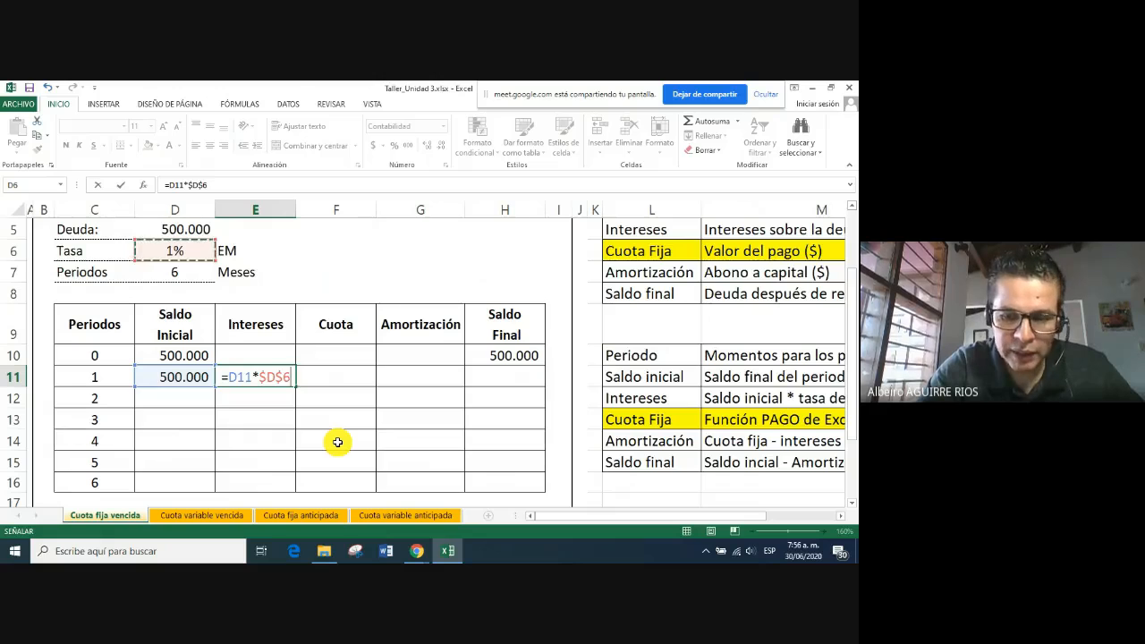
pyautogui.press('Return')
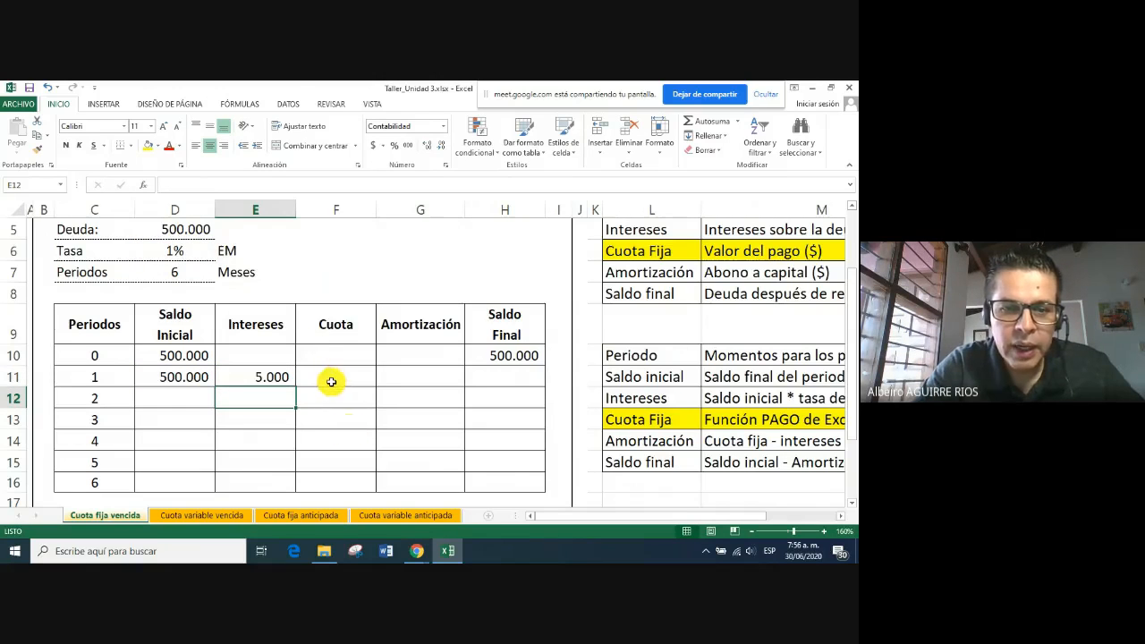
# Insert the PAGO function from the Financiera category into the period 1 Cuota cell F11
pyautogui.click(334, 380)
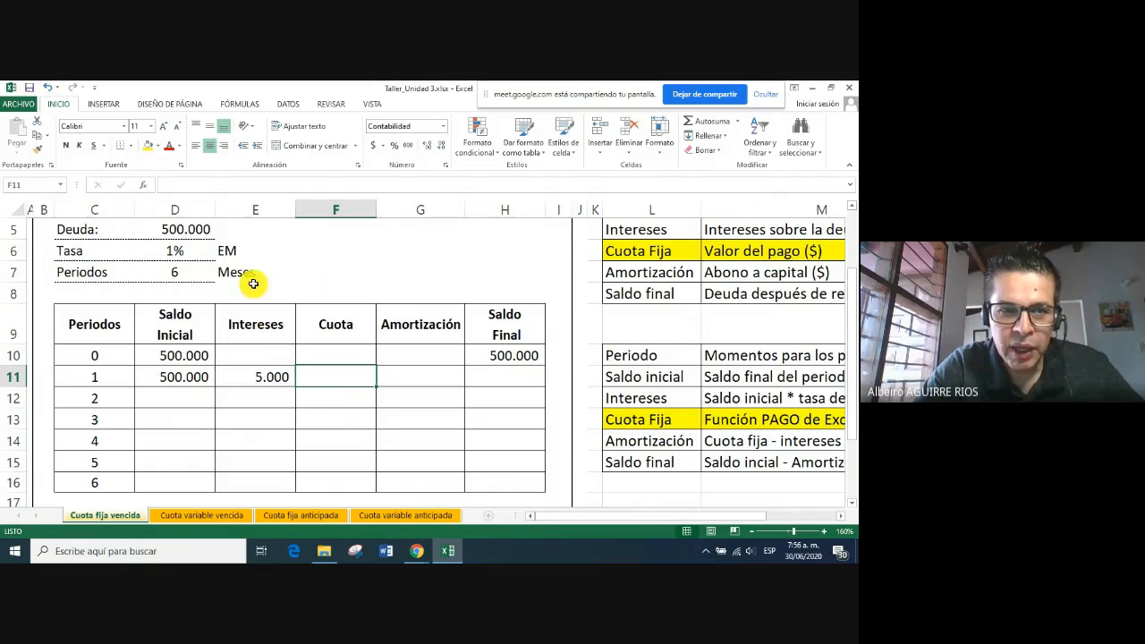
pyautogui.click(145, 185)
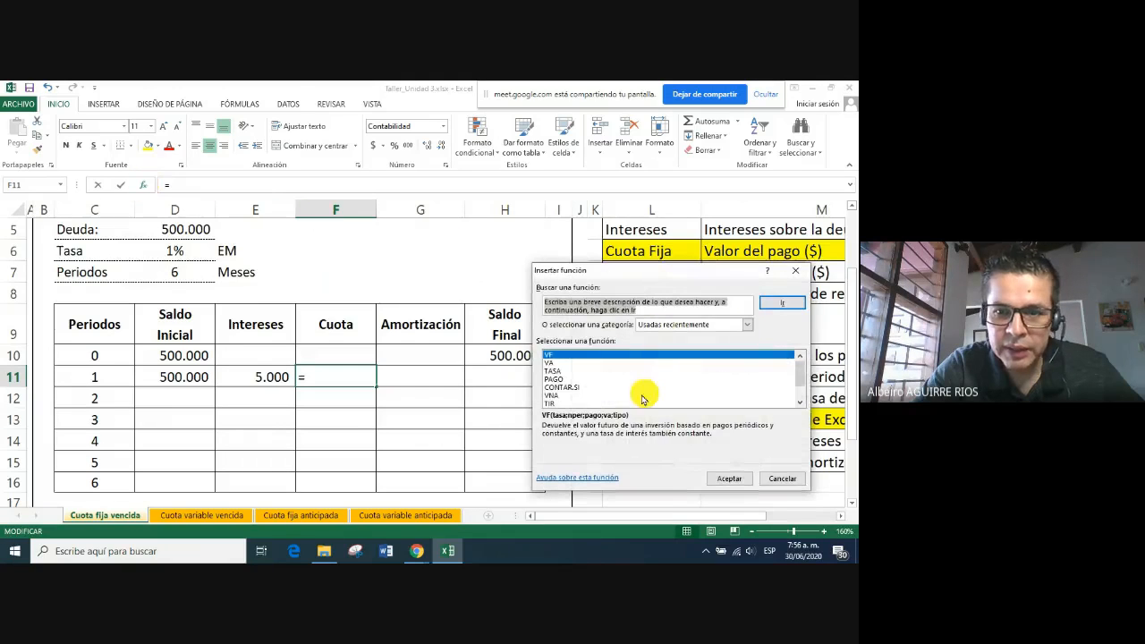
pyautogui.click(721, 324)
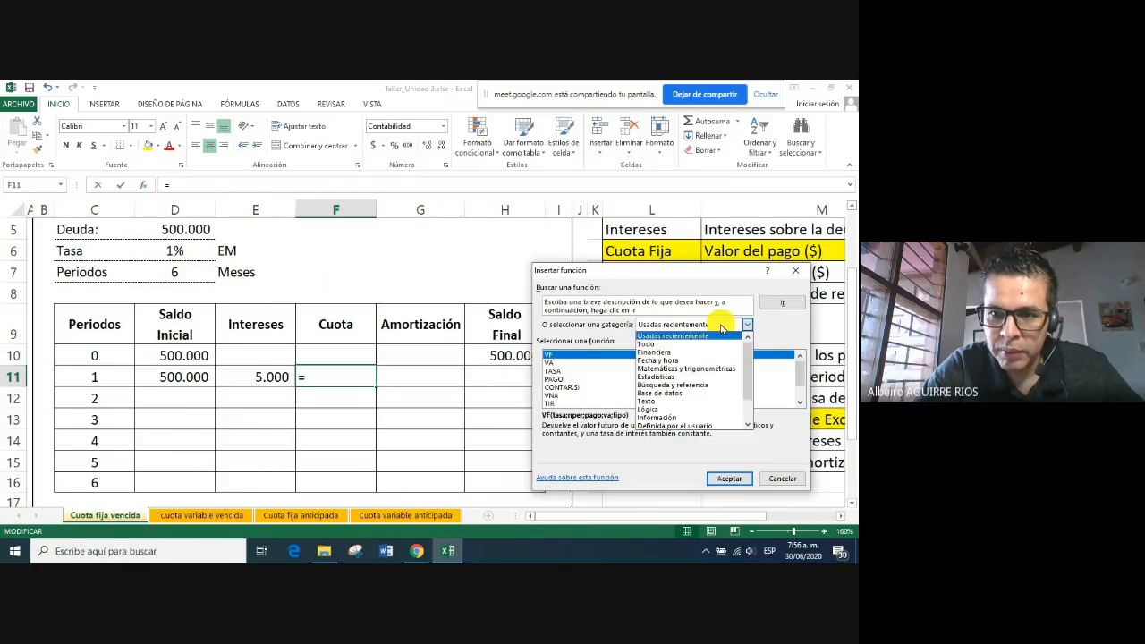
pyautogui.click(659, 354)
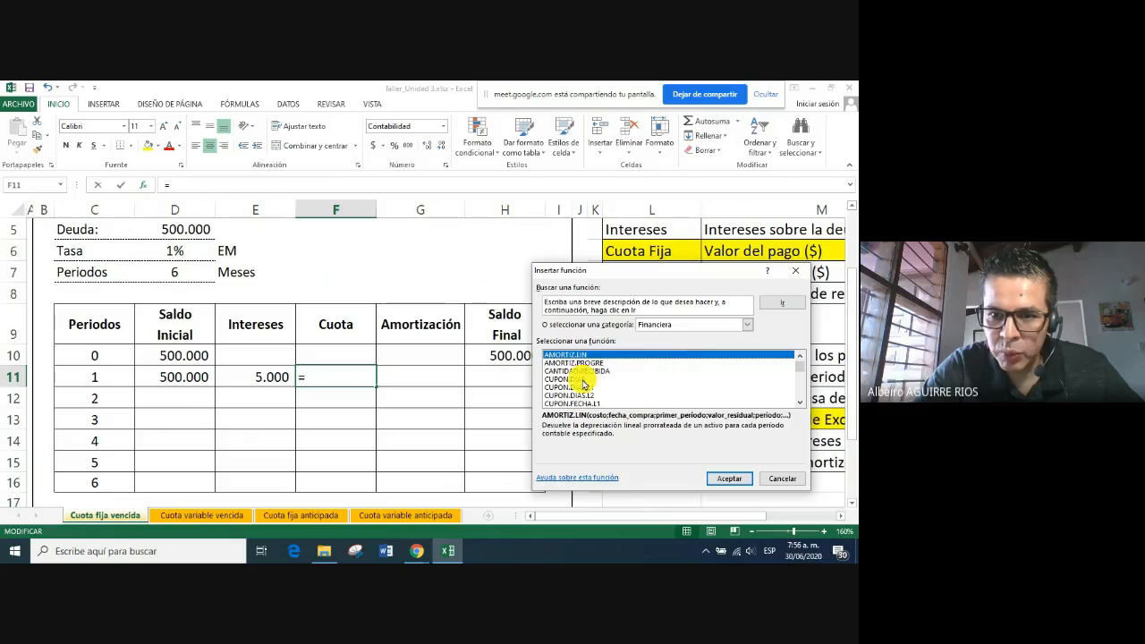
pyautogui.click(580, 379)
pyautogui.press('p')
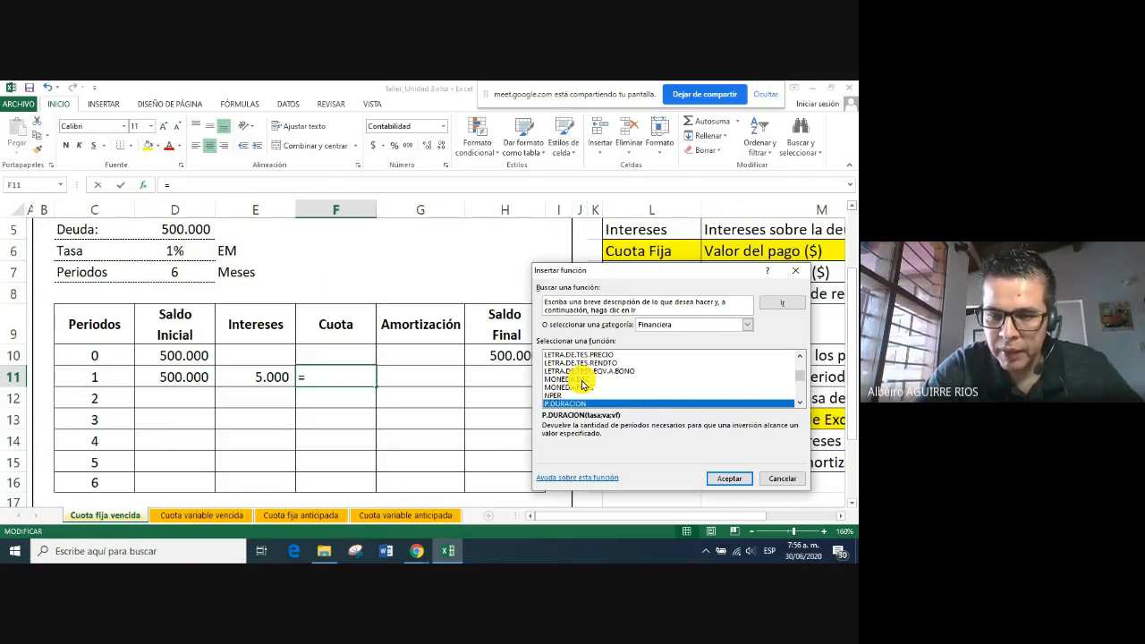
pyautogui.press('p')
pyautogui.press('Return')
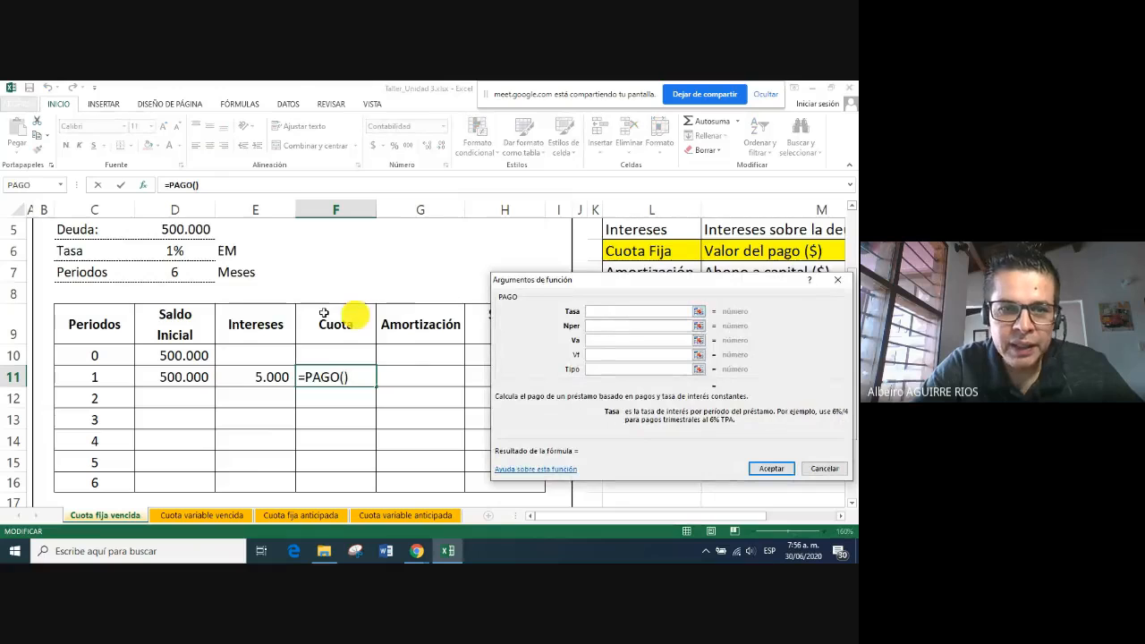
# Set PAGO's Tasa argument to the absolute reference $D$6 and its Nper argument to $D$7
pyautogui.click(171, 244)
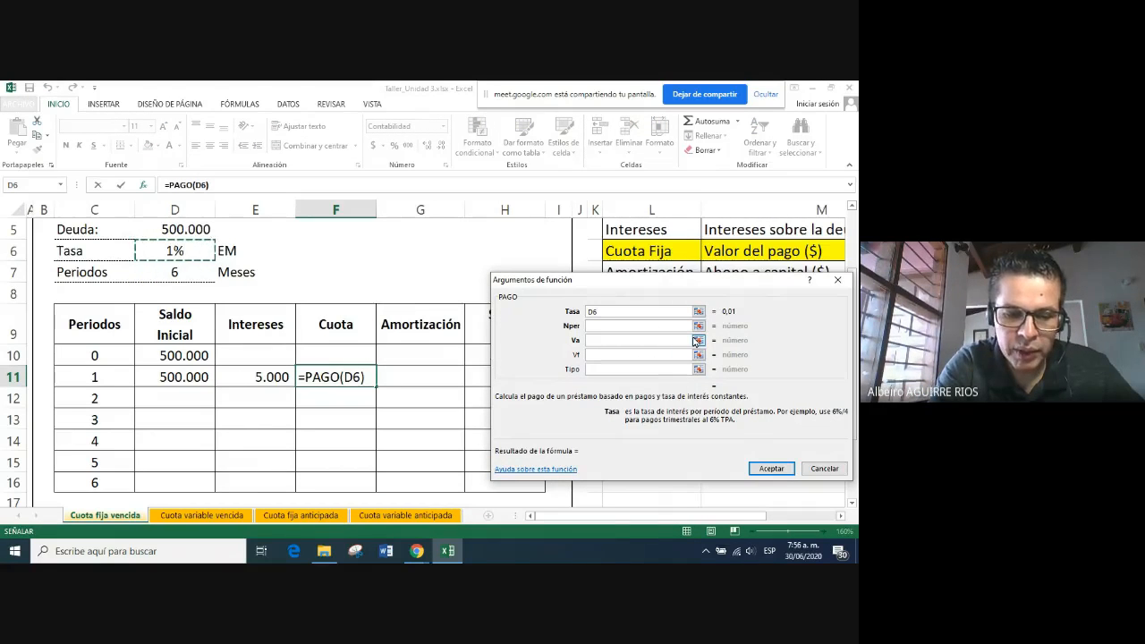
pyautogui.press('F4')
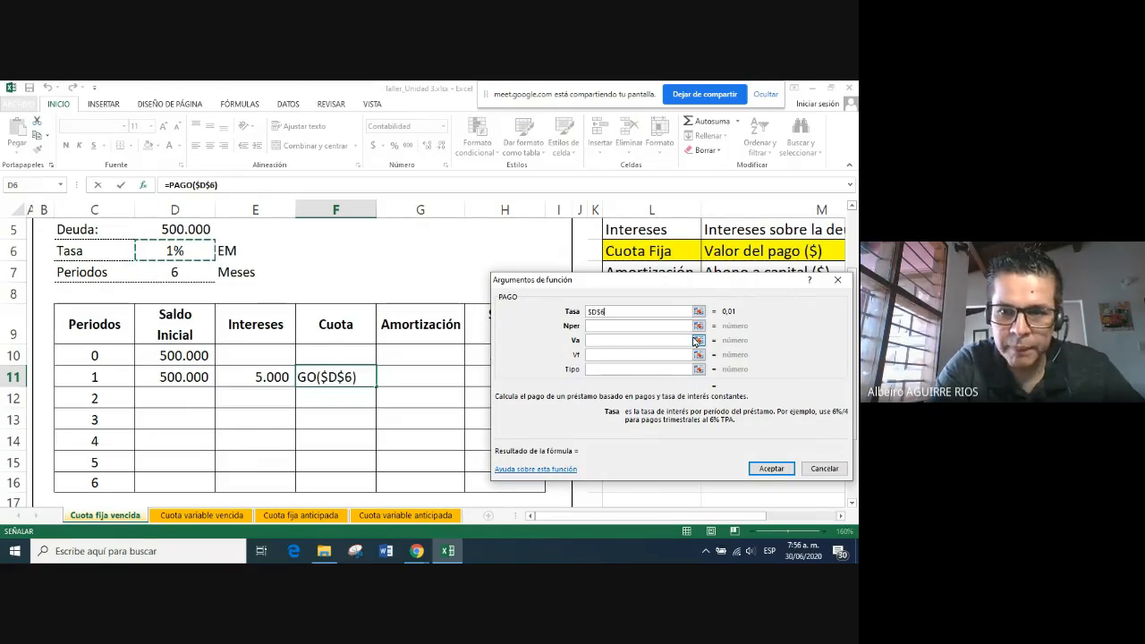
pyautogui.click(633, 325)
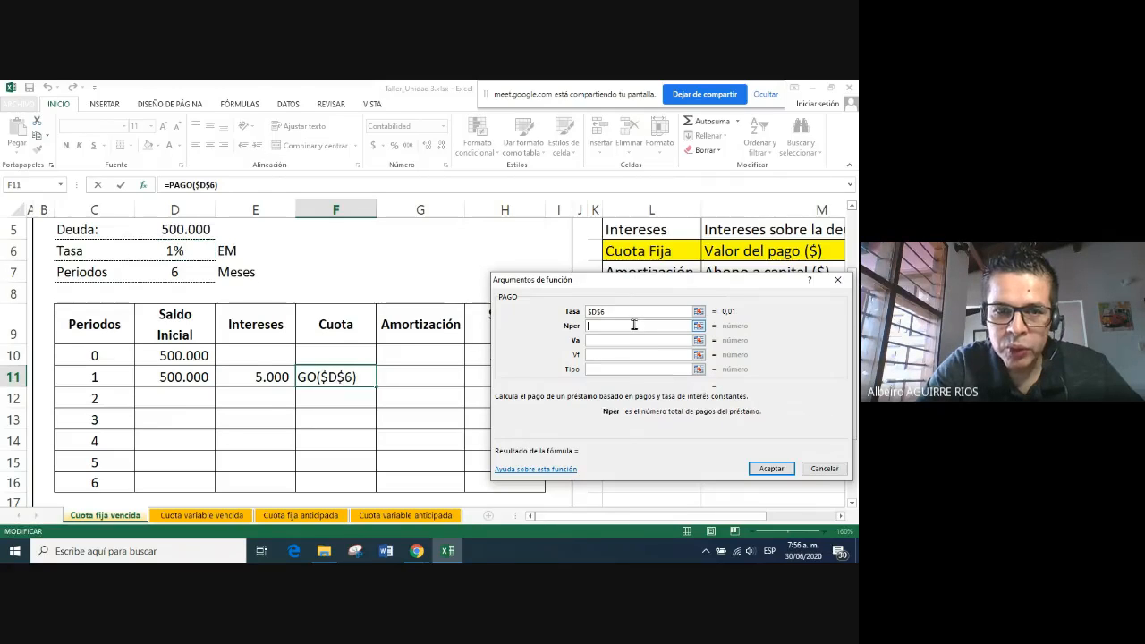
pyautogui.click(186, 272)
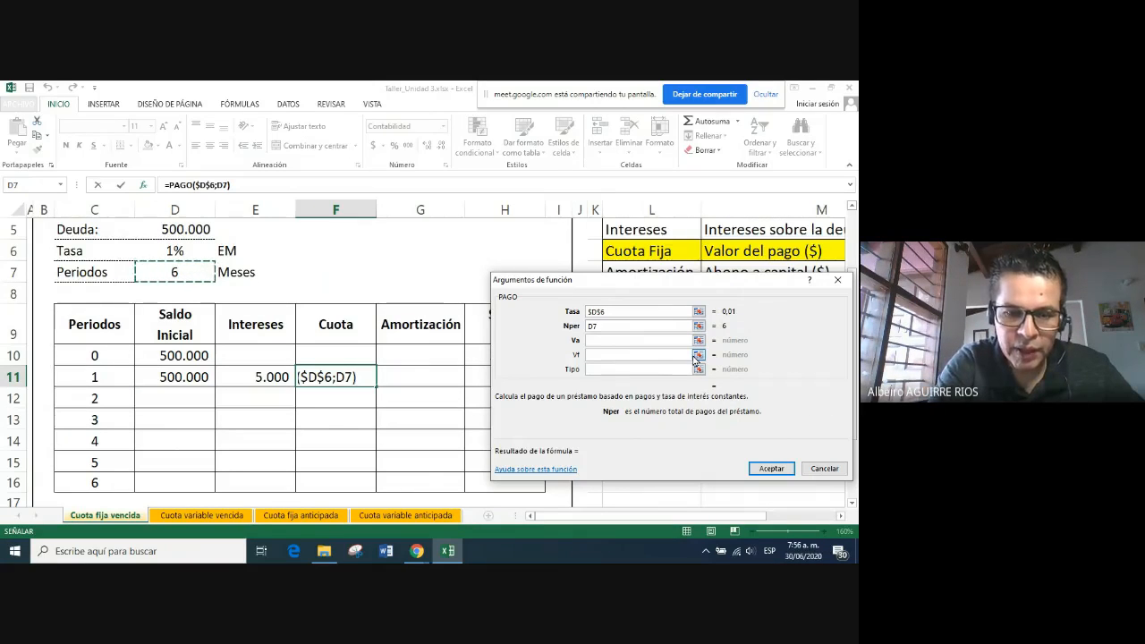
pyautogui.press('F4')
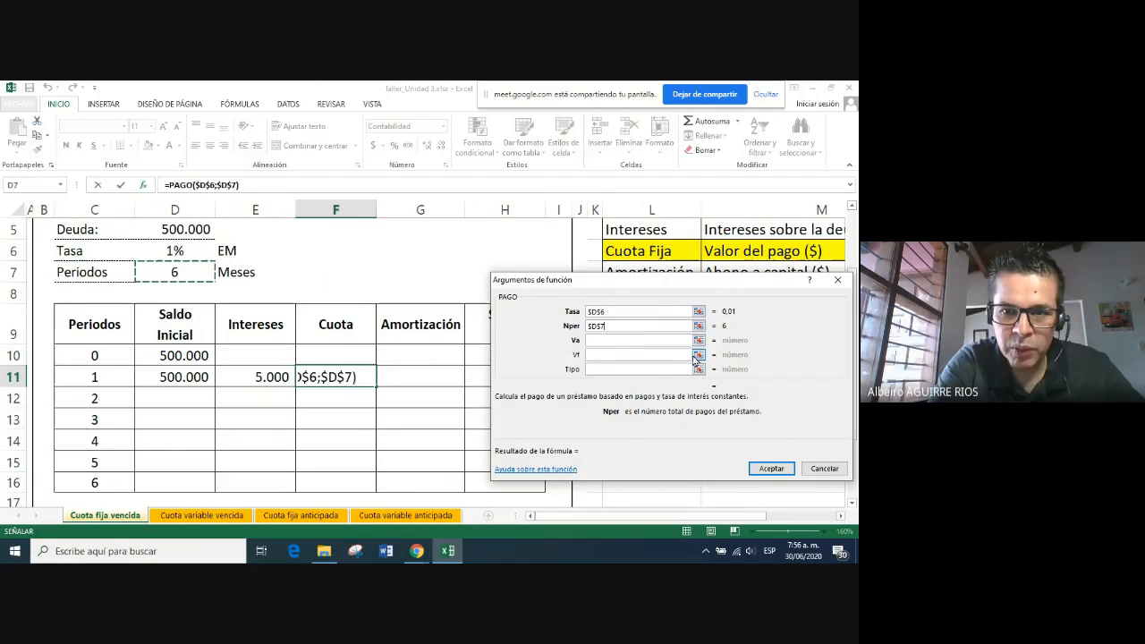
# Set PAGO's Va argument to the negative absolute debt reference -$D$5 and accept the function in F11
pyautogui.click(610, 340)
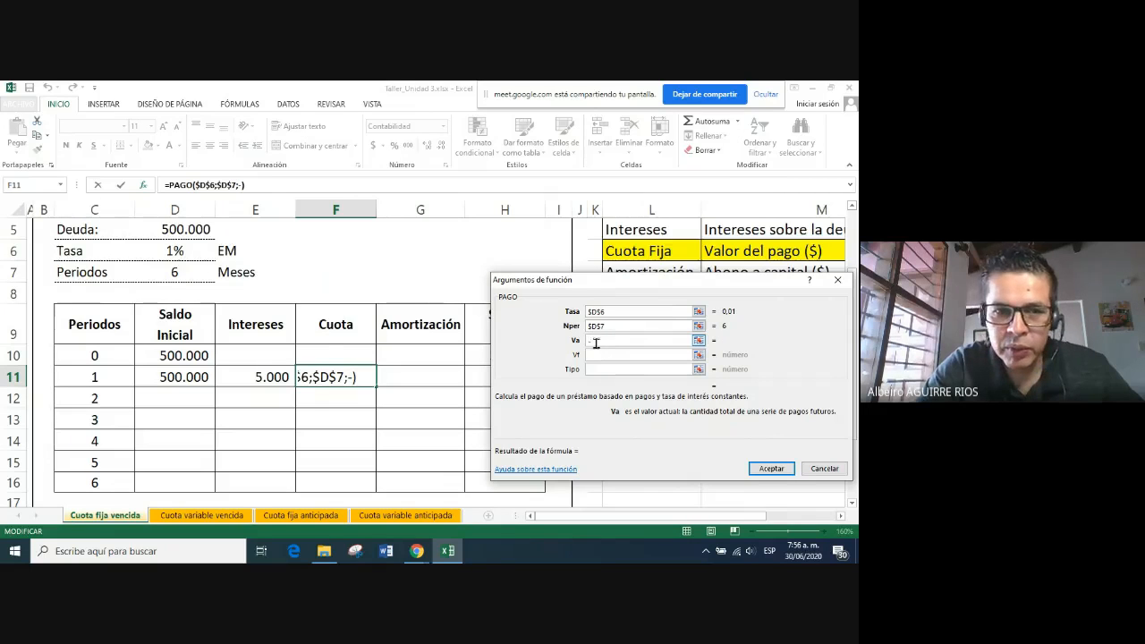
pyautogui.click(191, 232)
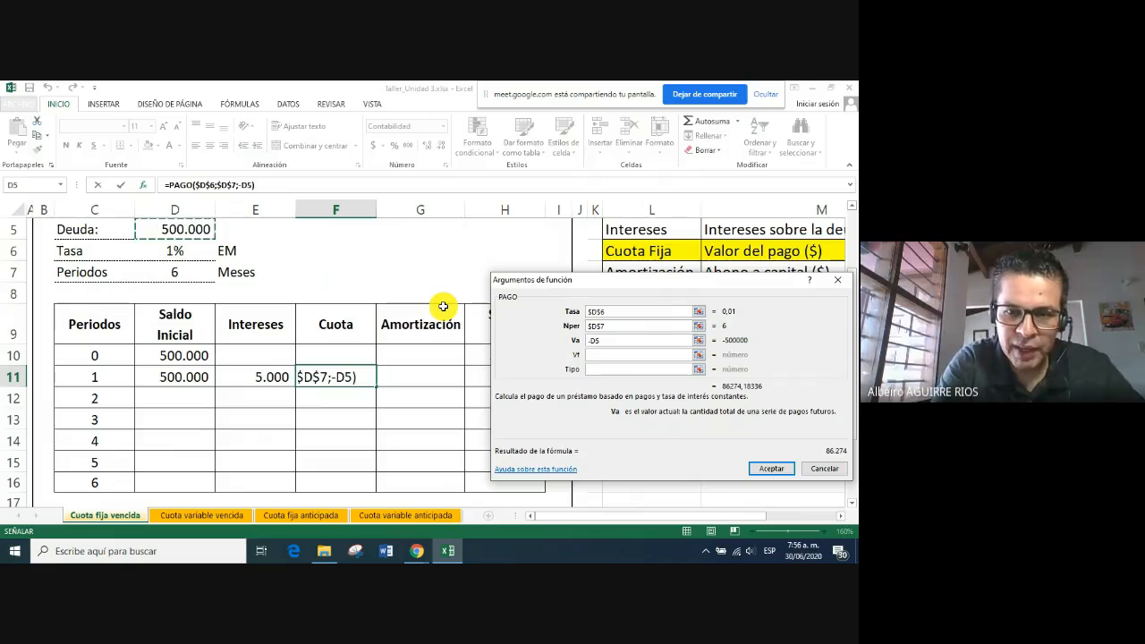
pyautogui.press('F4')
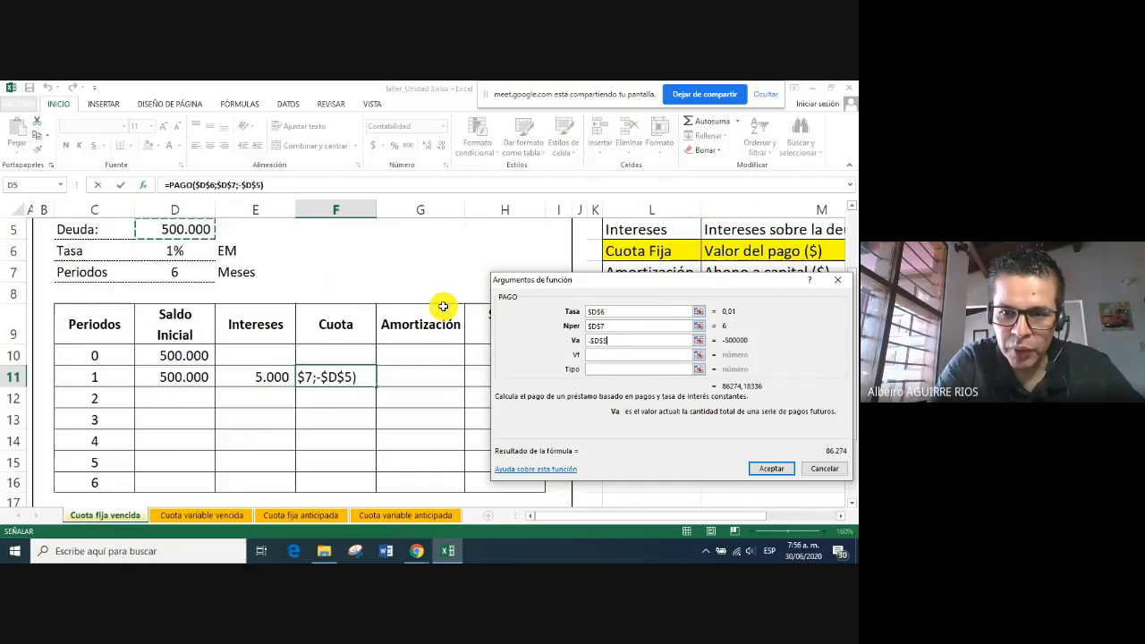
pyautogui.click(769, 469)
pyautogui.click(320, 422)
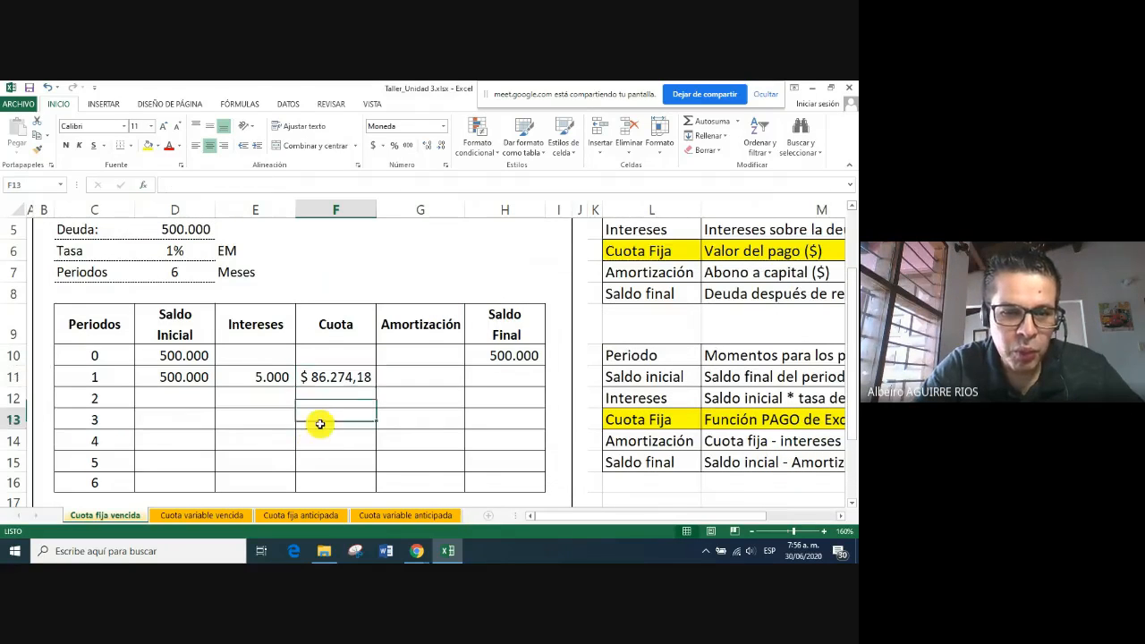
pyautogui.click(333, 380)
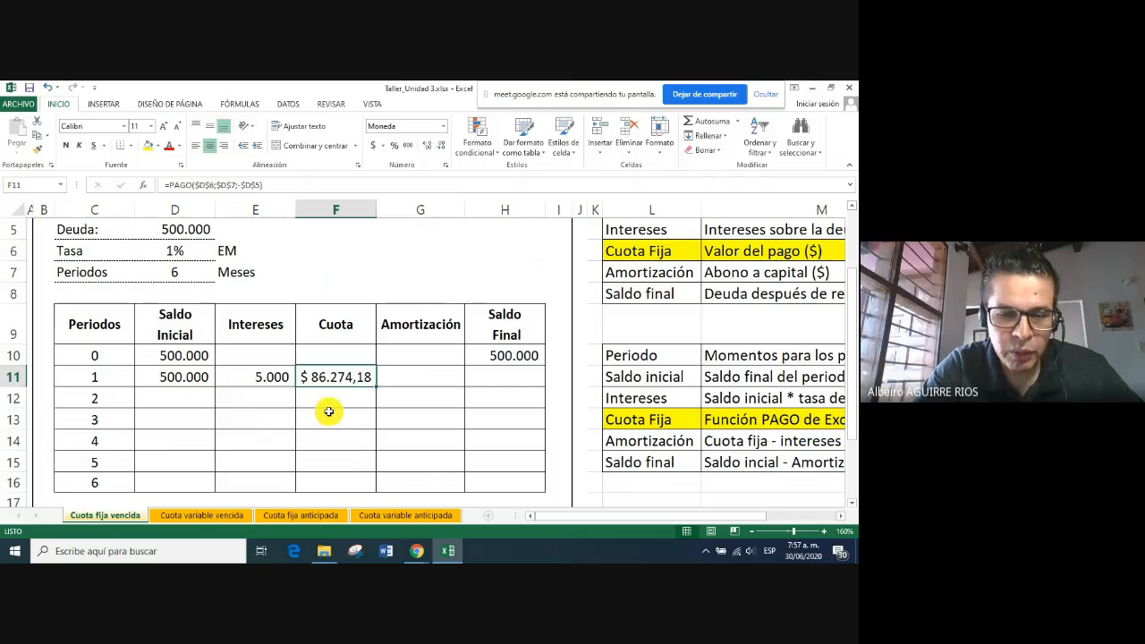
# Calculate the period 1 Amortización in G11 as Cuota minus Intereses with the formula =F11-E11
pyautogui.click(427, 374)
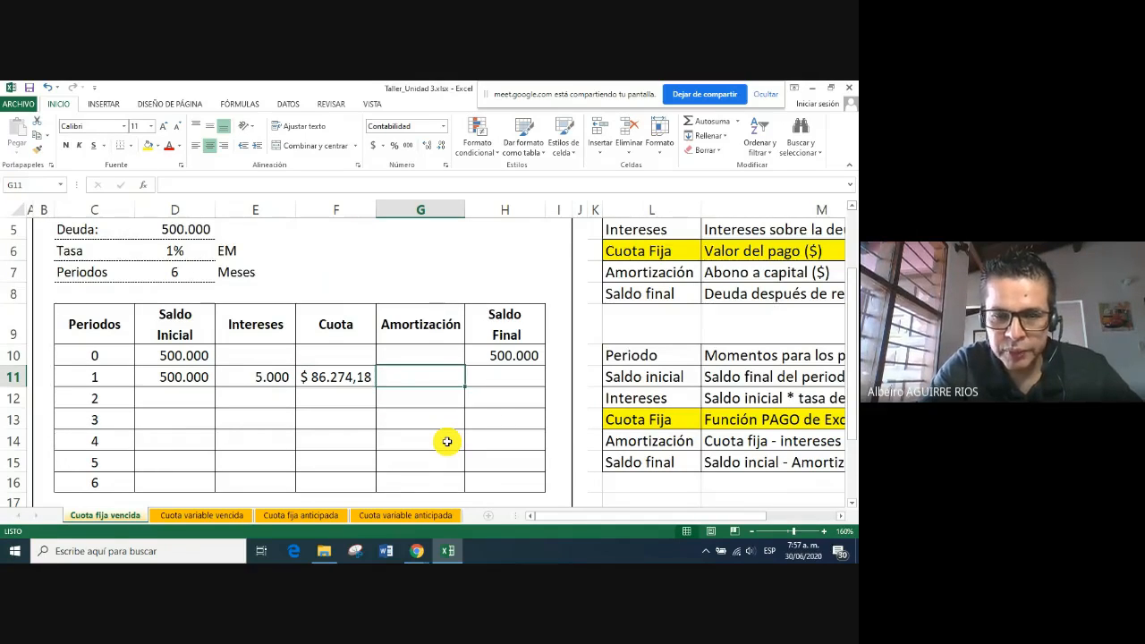
pyautogui.write('=')
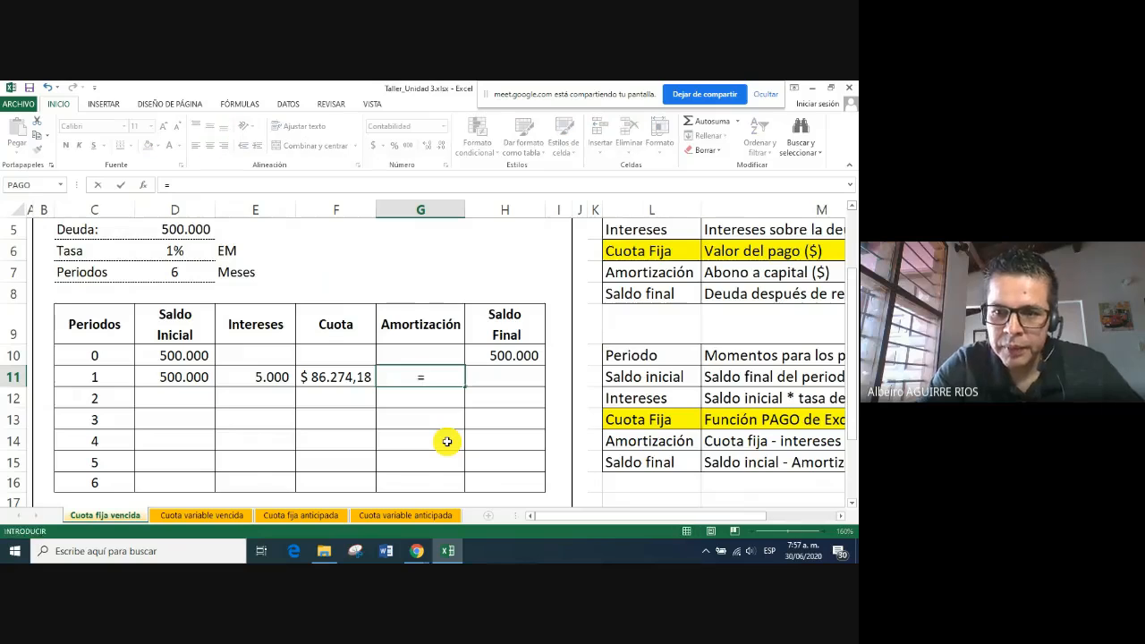
pyautogui.click(343, 379)
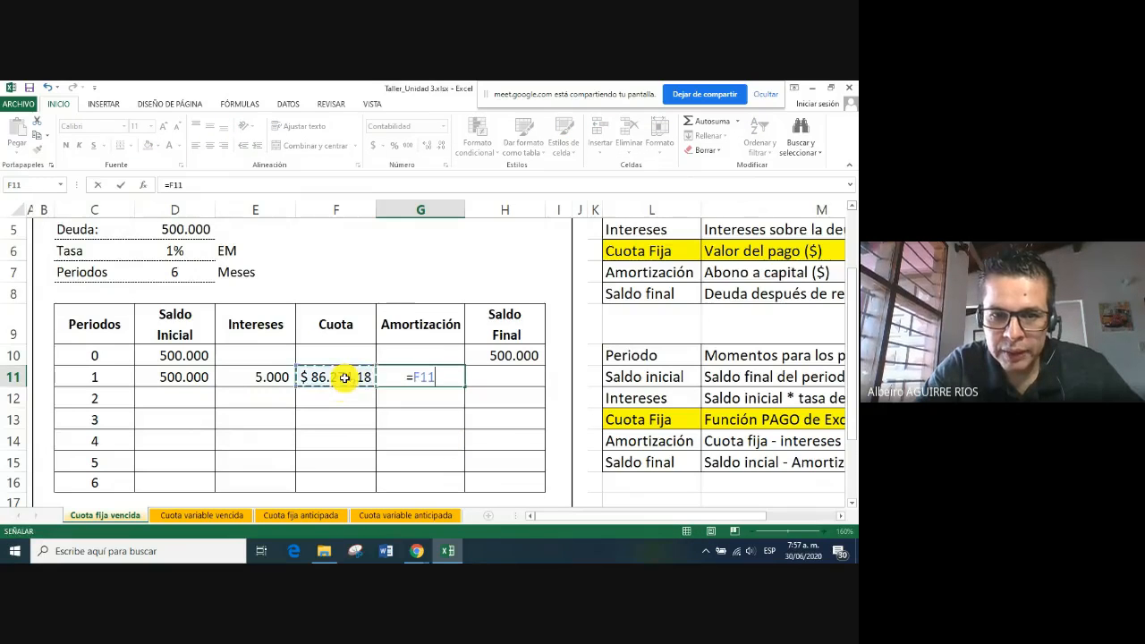
pyautogui.click(270, 374)
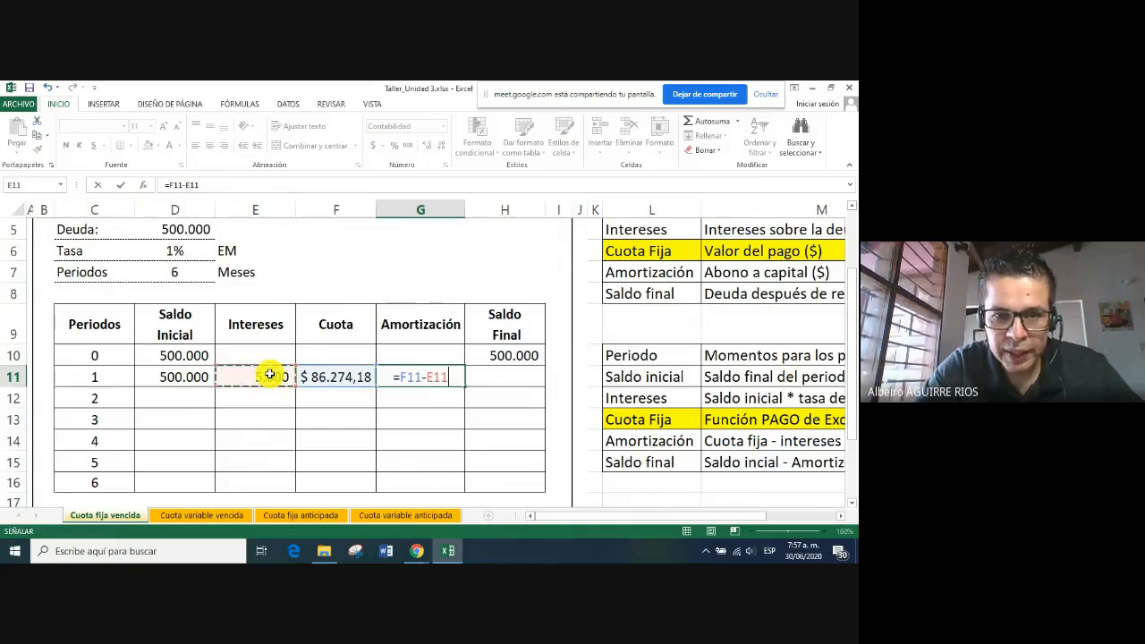
pyautogui.press('Return')
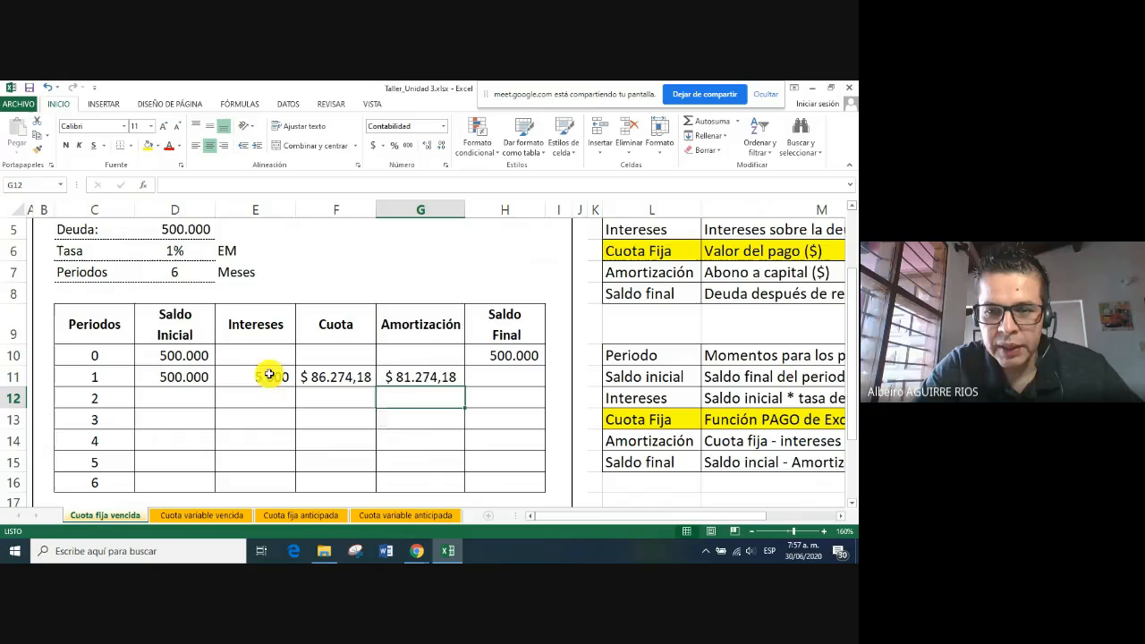
pyautogui.click(413, 380)
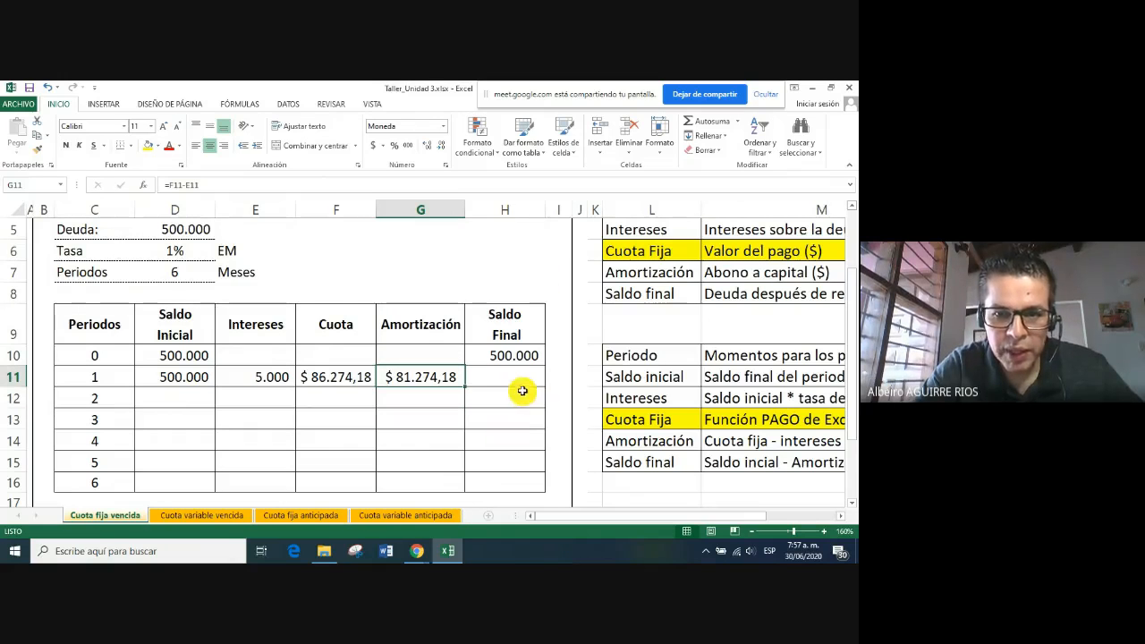
pyautogui.moveTo(418, 327); pyautogui.dragTo(416, 482)
# Calculate the period 1 Saldo Final in H11 as Saldo Inicial minus Amortización with the formula =D11-G11
pyautogui.click(510, 374)
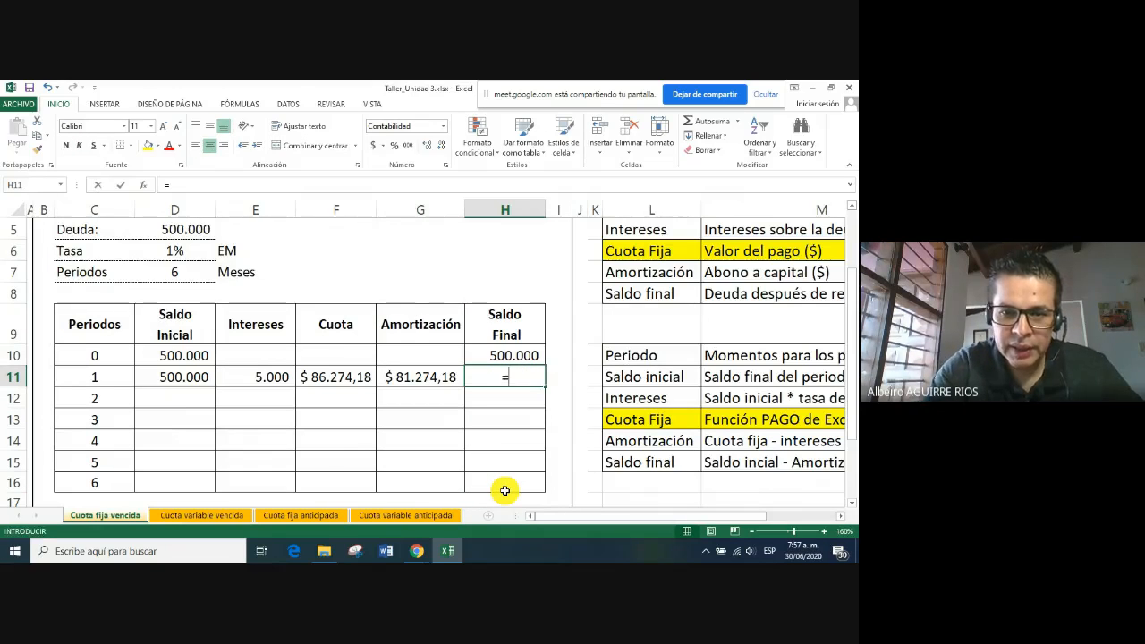
pyautogui.click(184, 377)
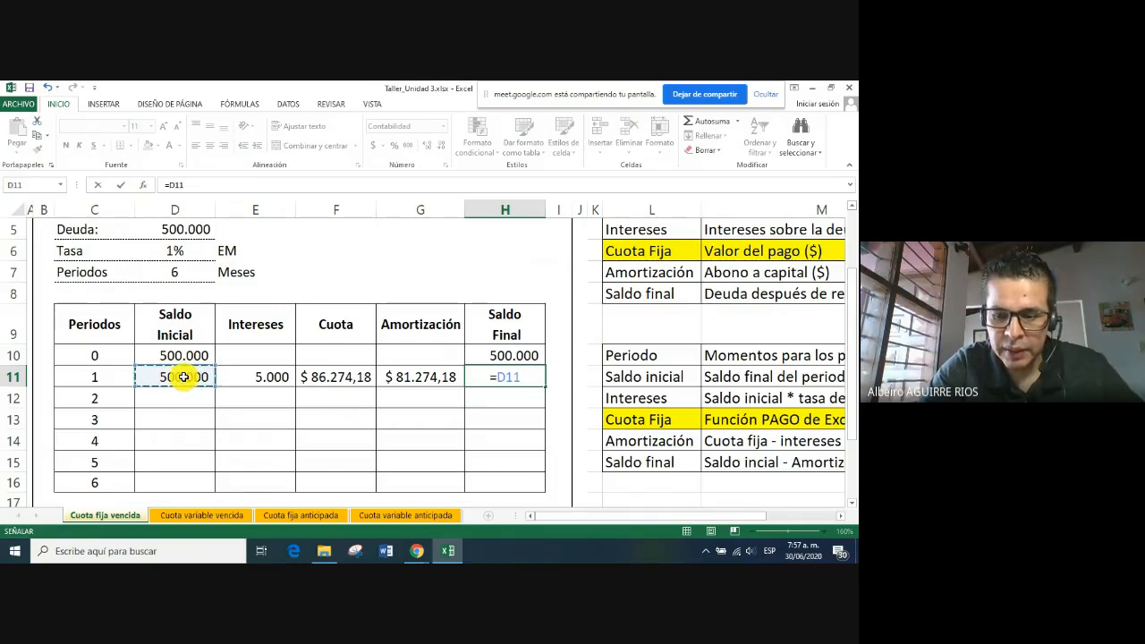
pyautogui.write('-')
pyautogui.click(421, 377)
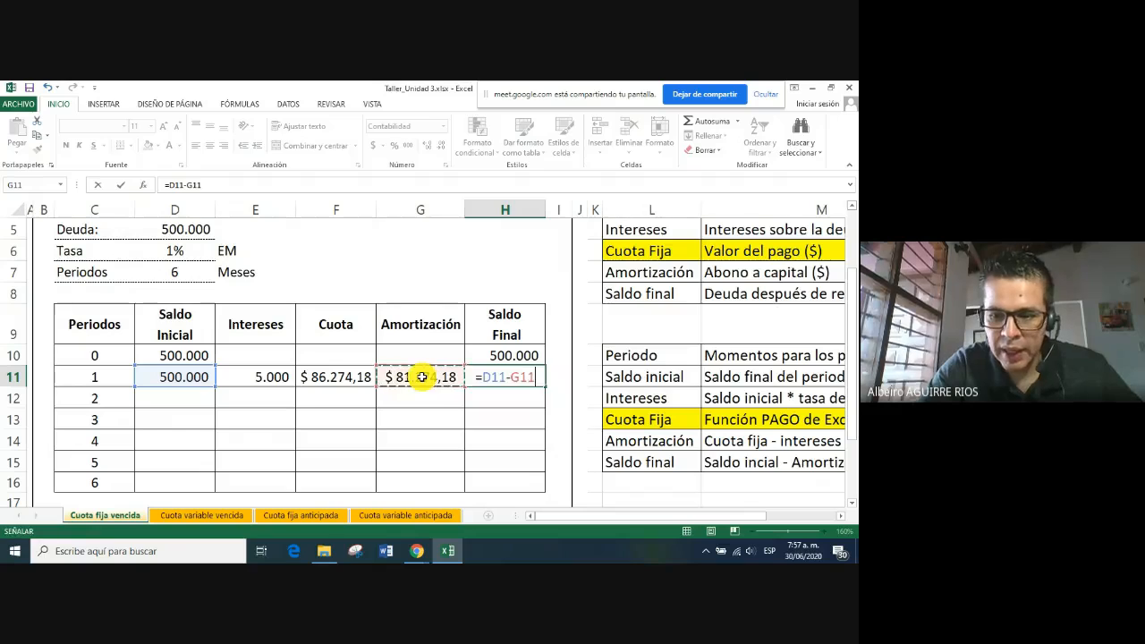
pyautogui.press('Return')
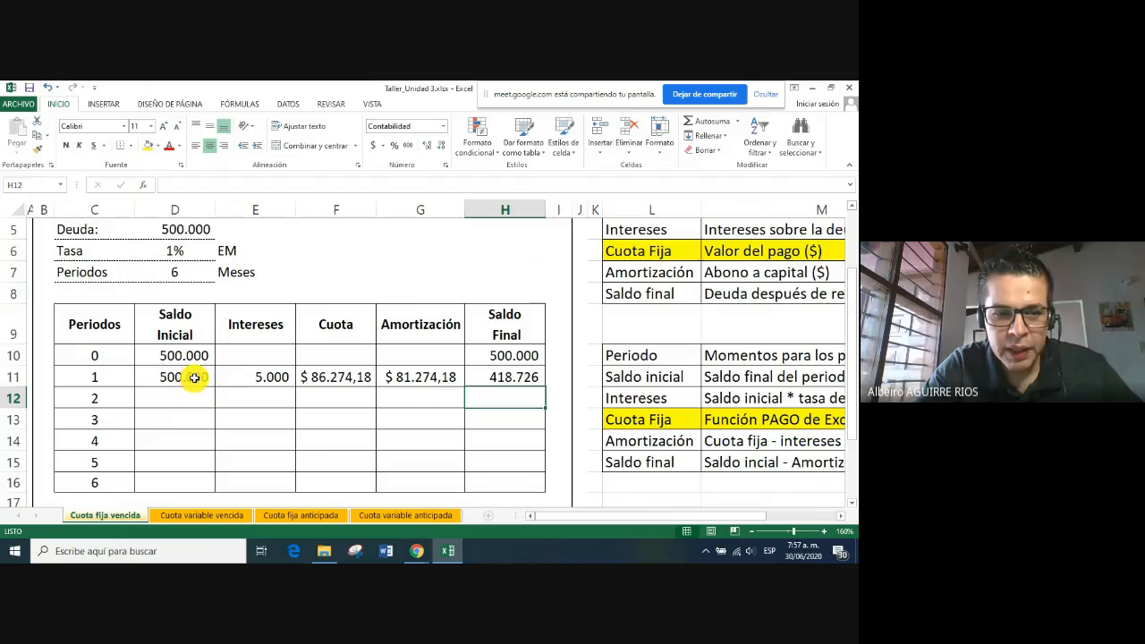
# Fill the period 1 formulas in D11:H11 down through period 6 in row 16
pyautogui.moveTo(194, 377); pyautogui.dragTo(505, 376)
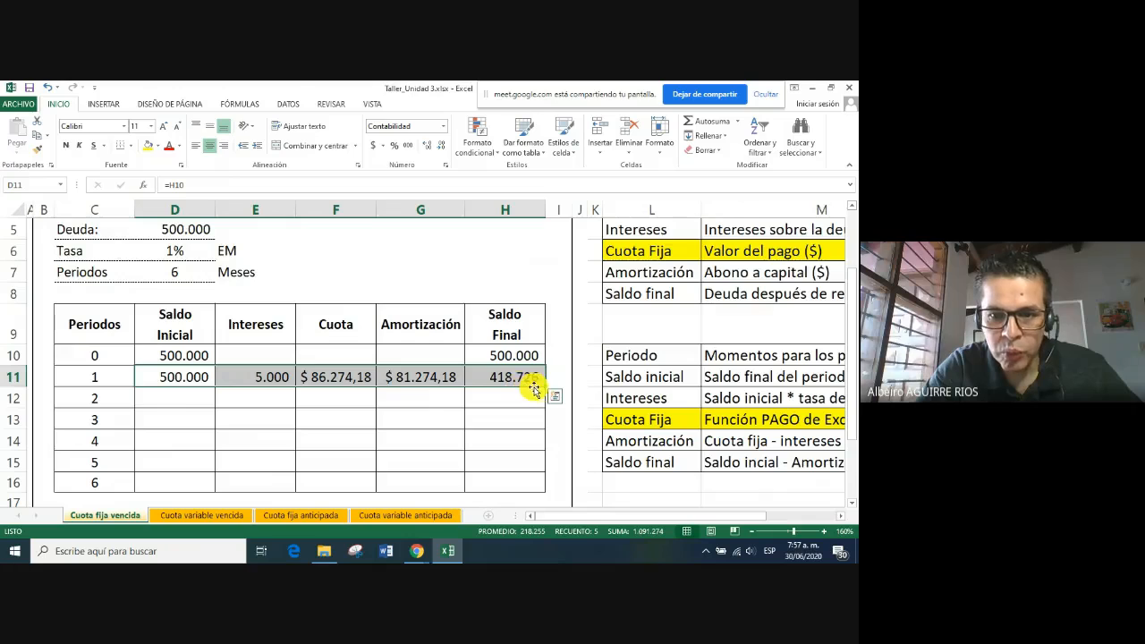
pyautogui.moveTo(544, 386); pyautogui.dragTo(542, 485)
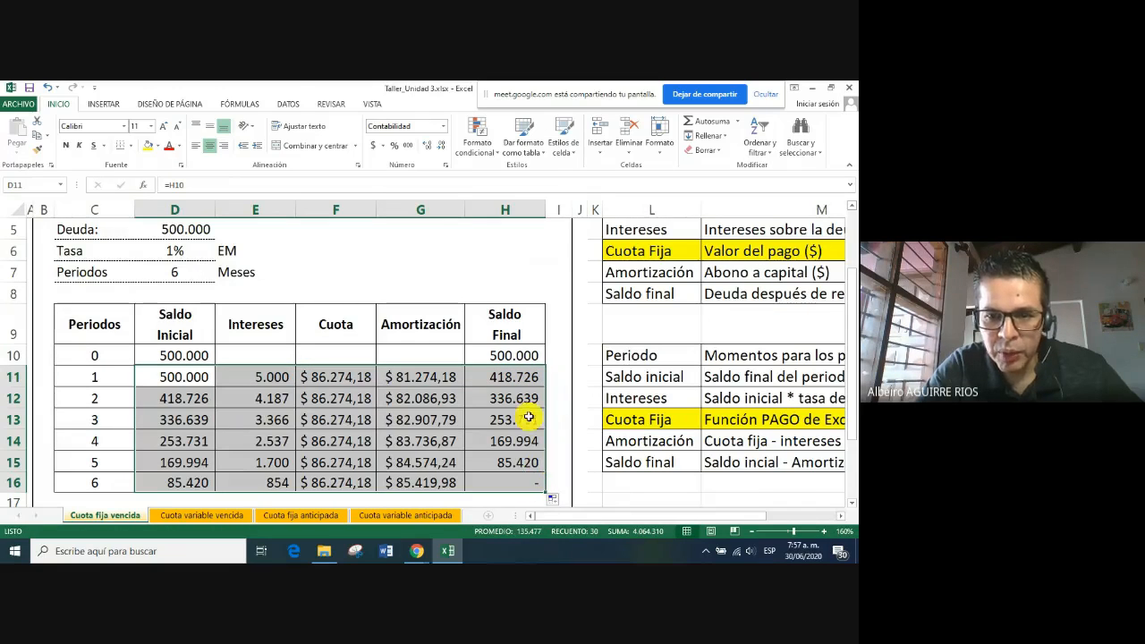
# Review the completed fixed-payment table, checking the Cuota column and the period 6 Saldo Final
pyautogui.click(329, 325)
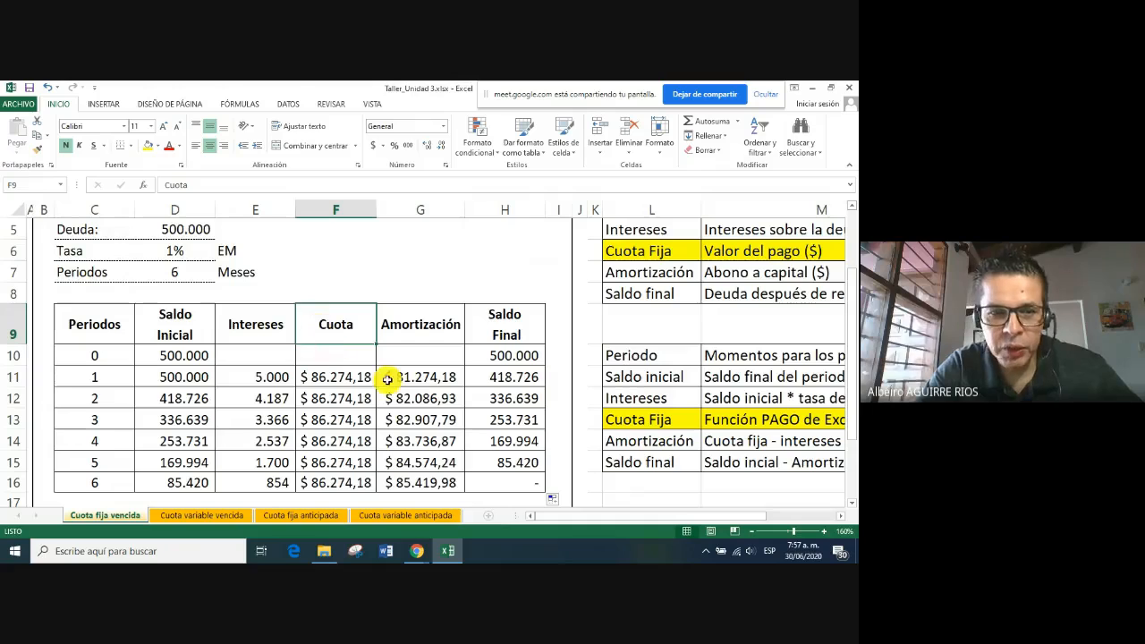
pyautogui.click(512, 484)
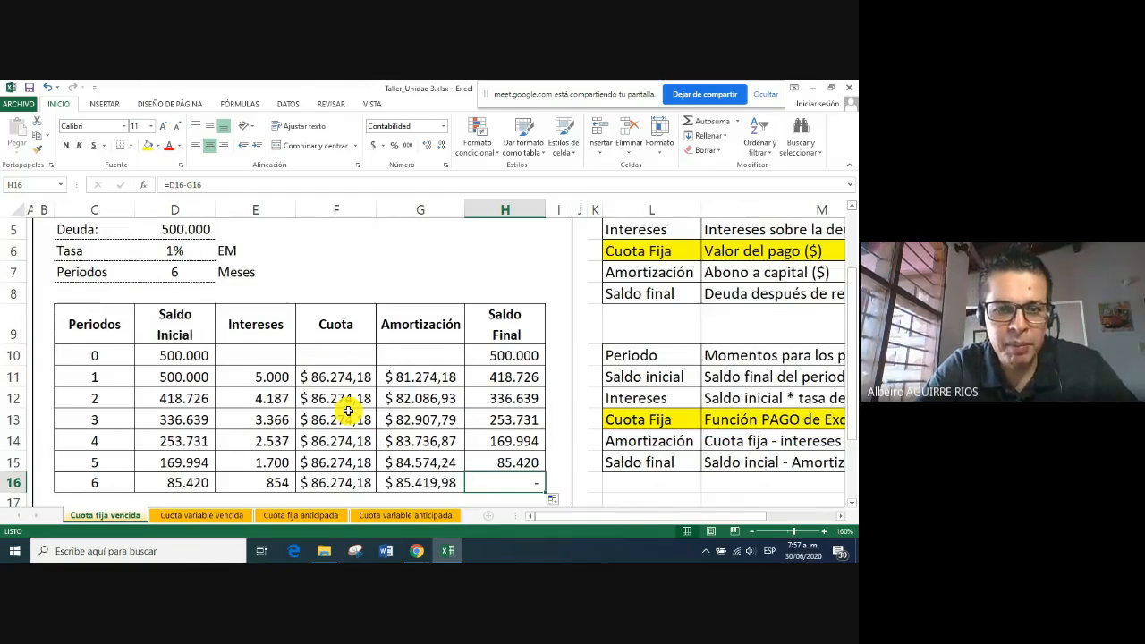
pyautogui.scroll(2, 348, 411)
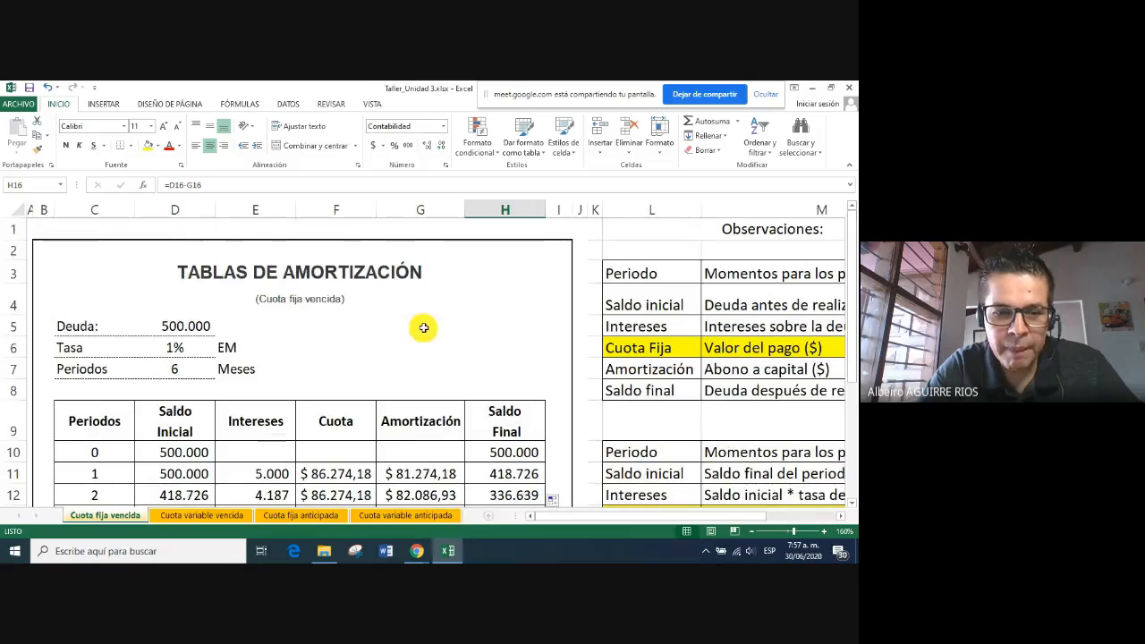
pyautogui.scroll(-1, 428, 414)
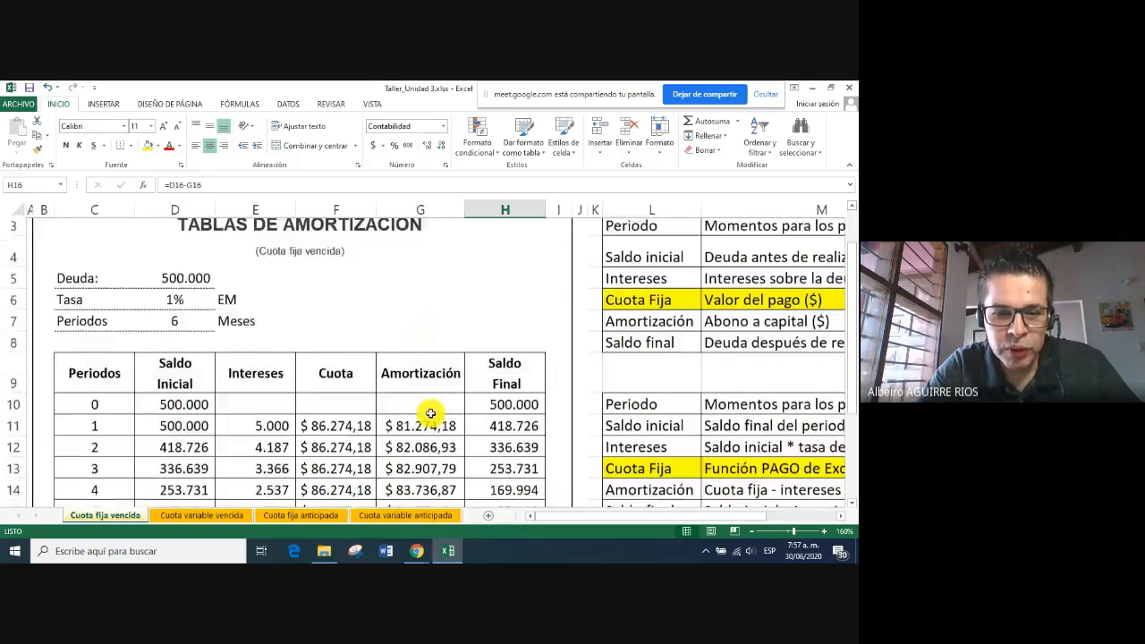
pyautogui.scroll(-1, 430, 413)
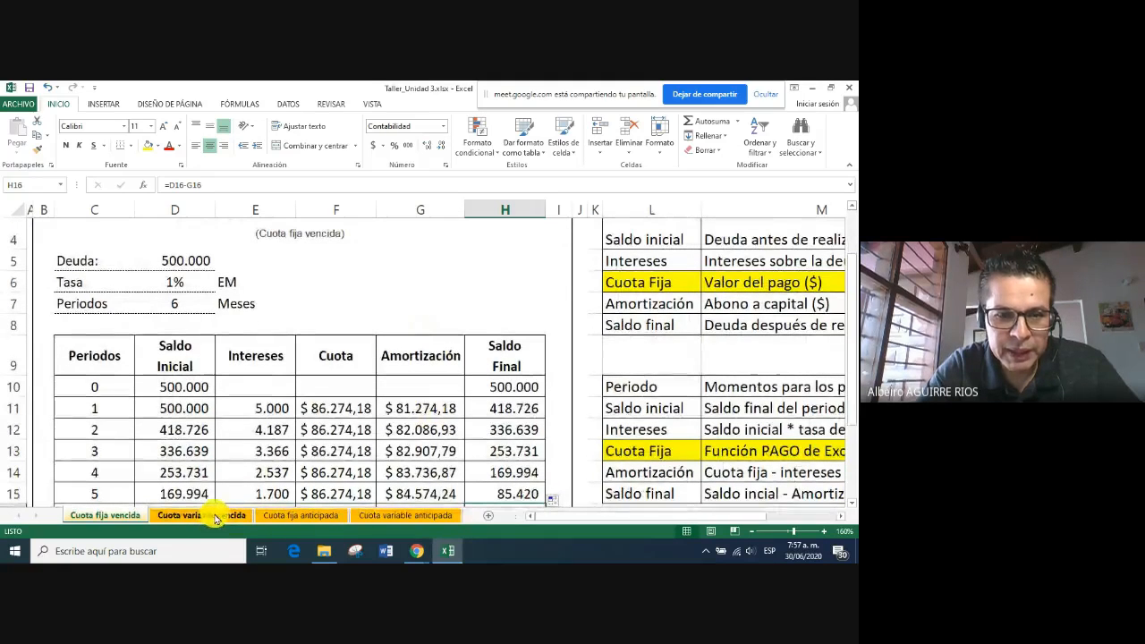
# Switch to the Cuota variable vencida sheet and examine its rule for calculating the payment in L13:M13
pyautogui.click(216, 517)
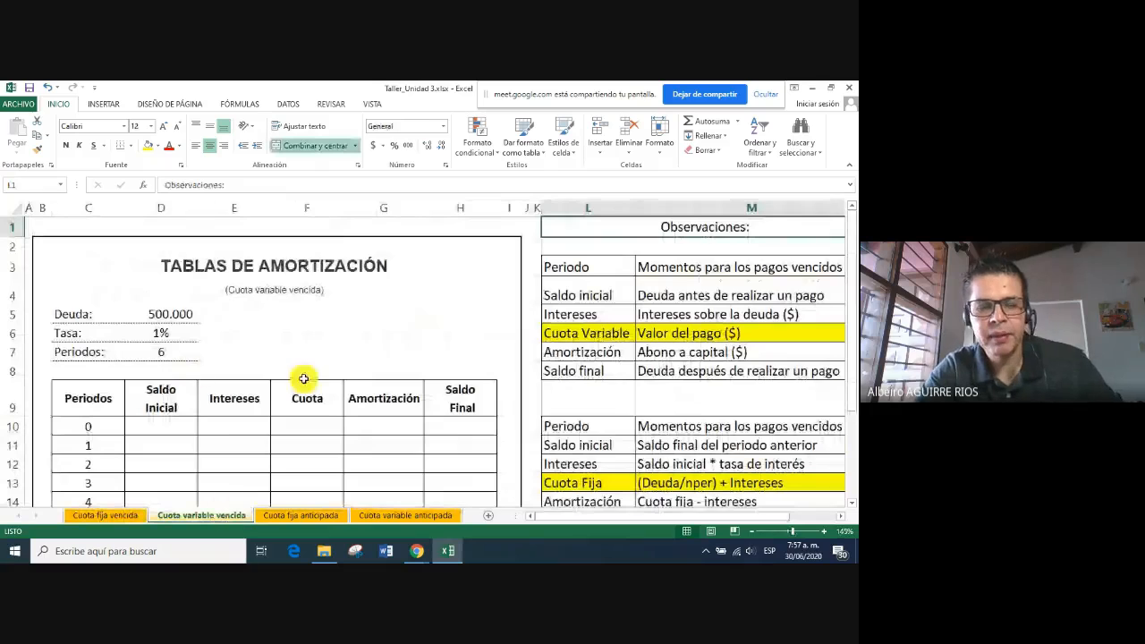
pyautogui.scroll(-2, 342, 378)
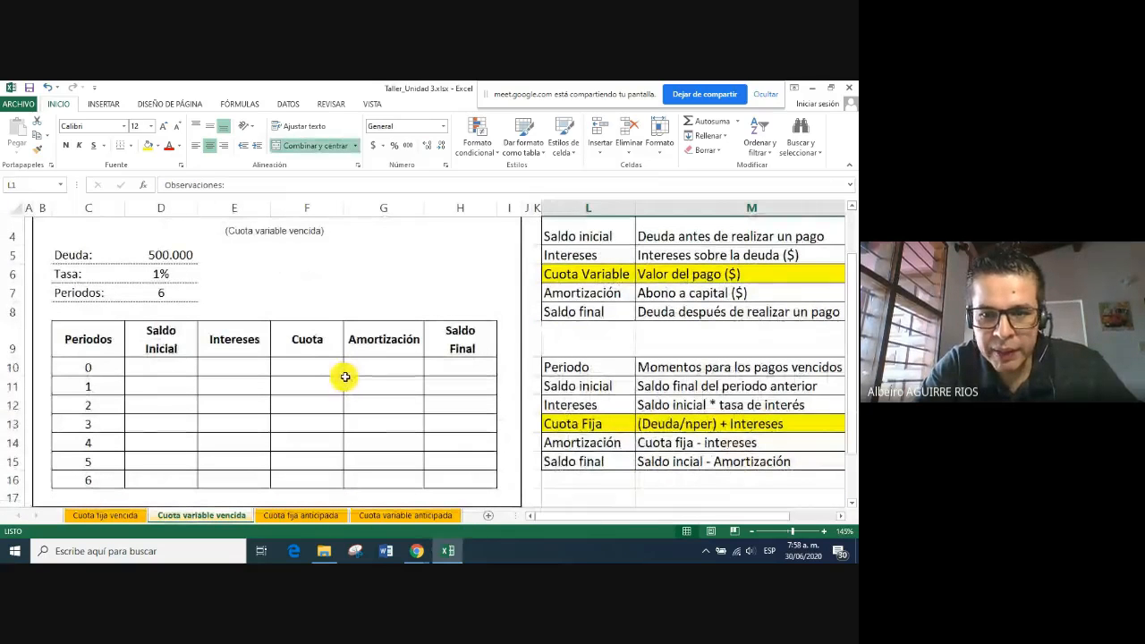
pyautogui.moveTo(592, 429); pyautogui.dragTo(775, 427)
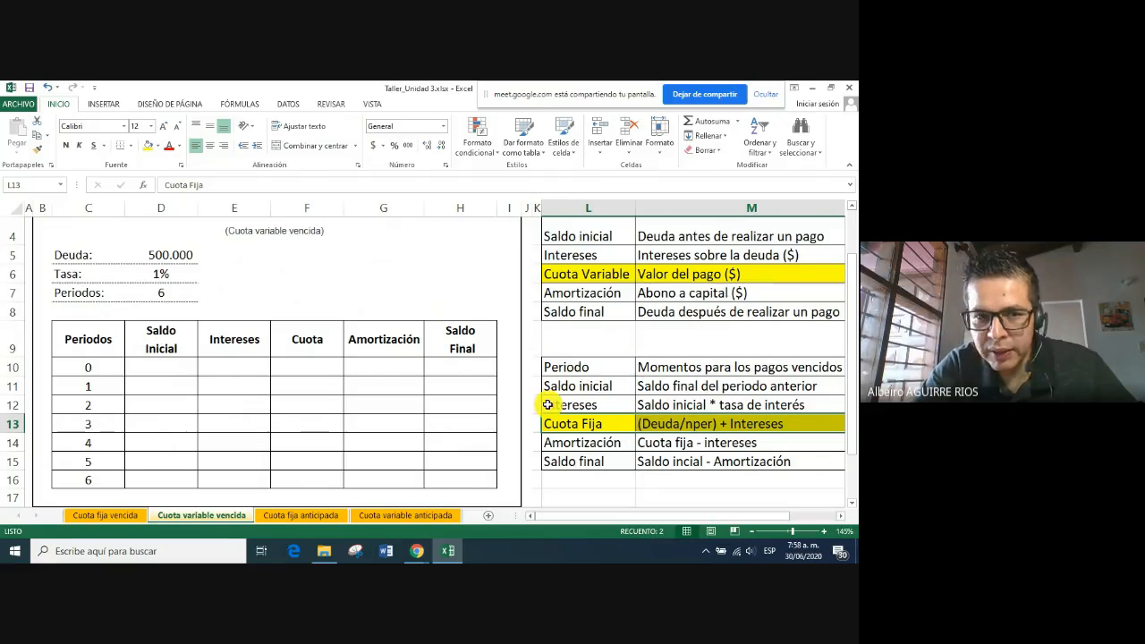
pyautogui.scroll(1, 545, 405)
pyautogui.scroll(1, 302, 424)
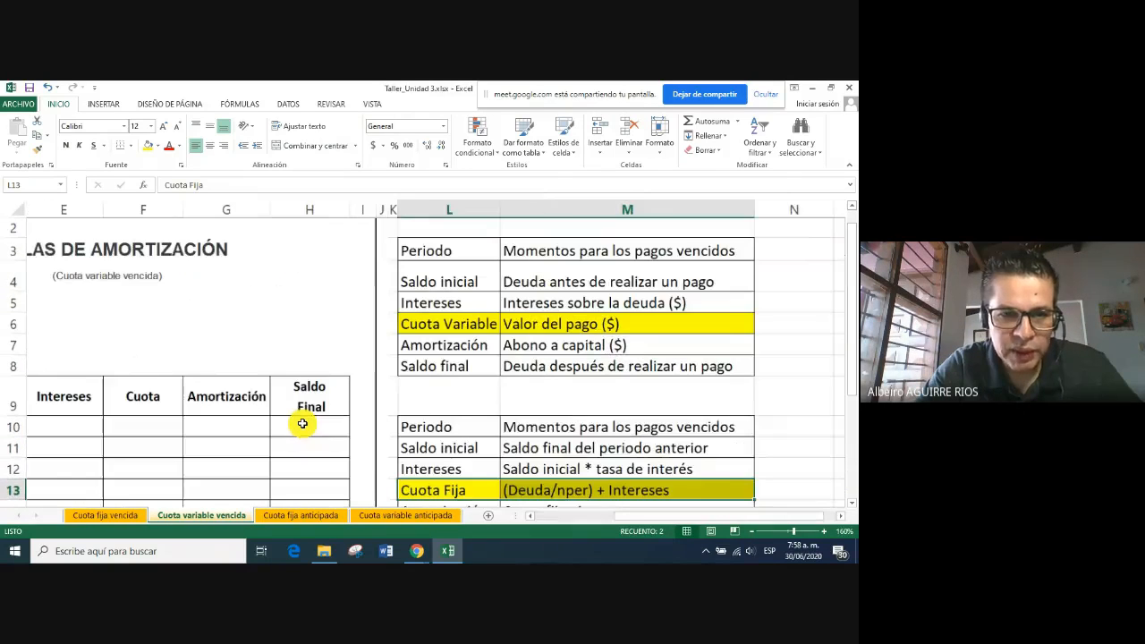
pyautogui.moveTo(652, 516); pyautogui.dragTo(560, 517)
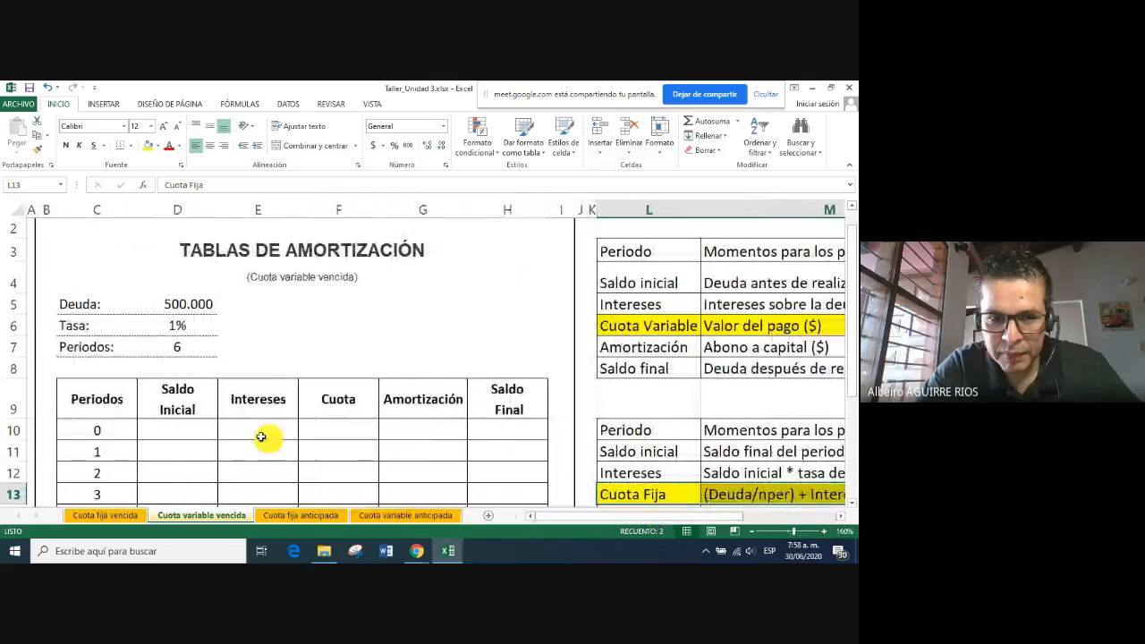
# Set the period 0 Saldo Inicial in D10 equal to the debt with the formula =D5
pyautogui.click(183, 432)
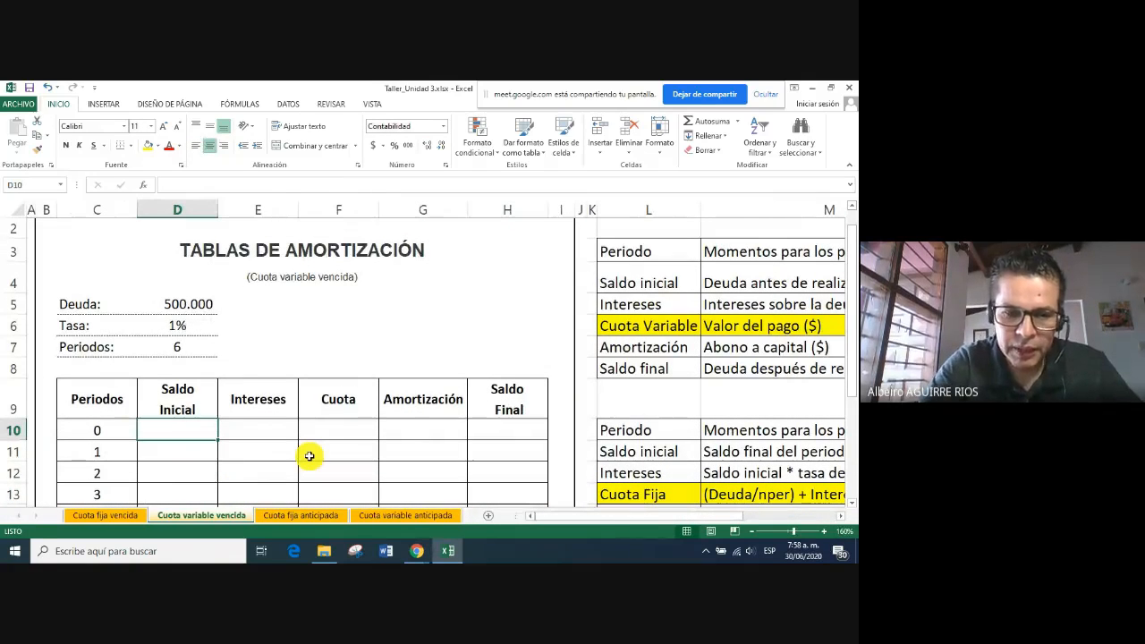
pyautogui.write('=')
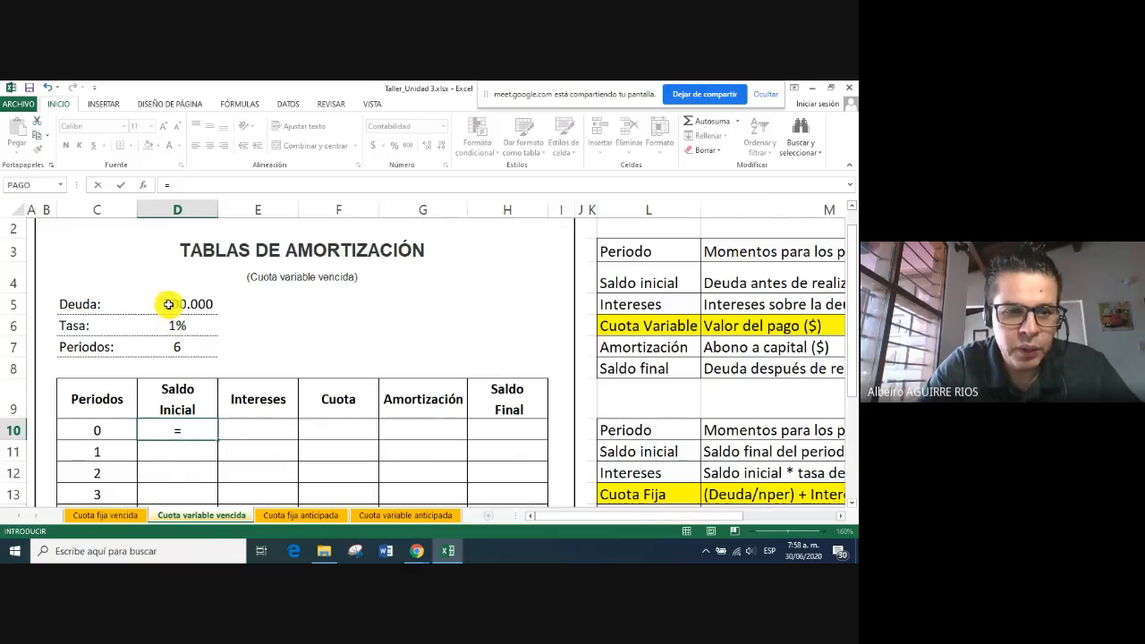
pyautogui.click(168, 304)
pyautogui.press('Return')
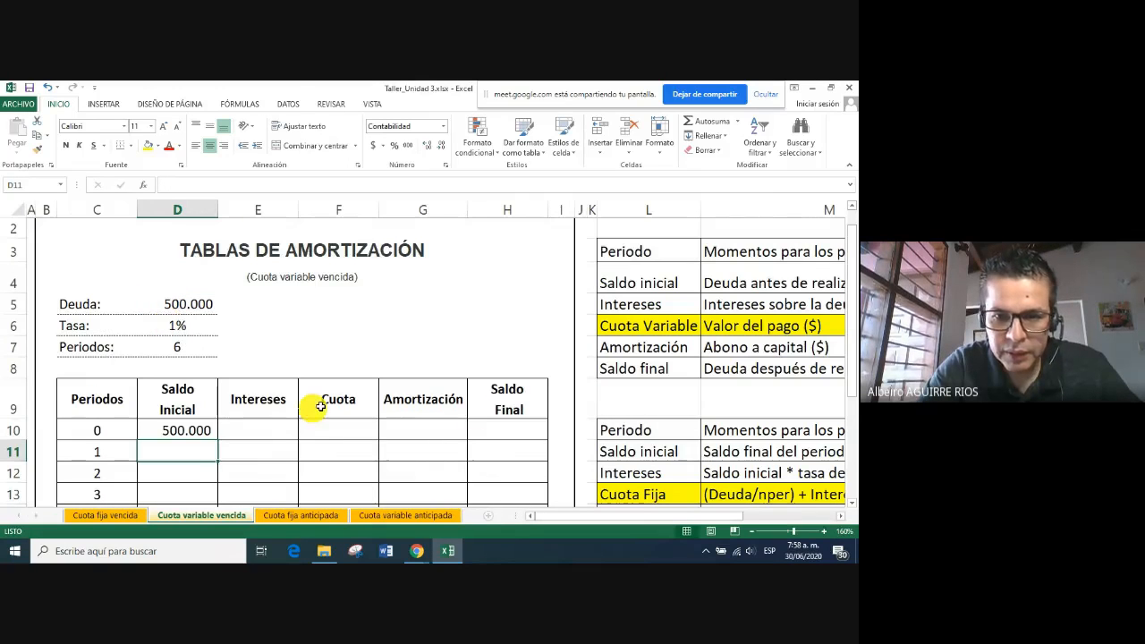
# Set the period 0 Saldo Final in H10 equal to its Saldo Inicial with the formula =D10
pyautogui.click(523, 434)
pyautogui.write('=')
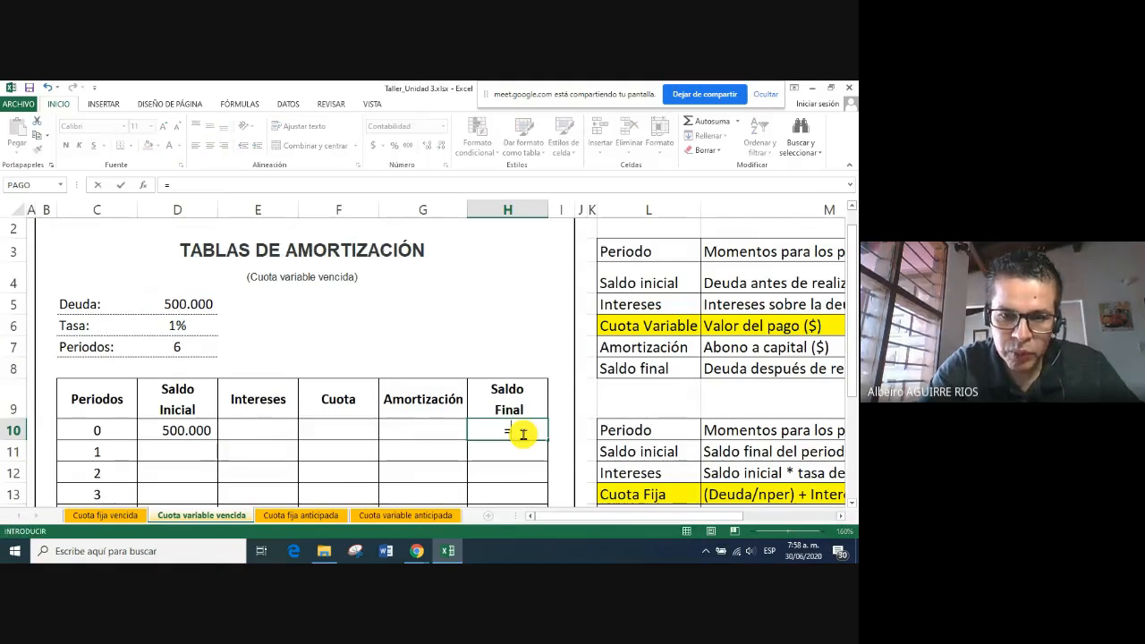
pyautogui.click(161, 429)
pyautogui.press('Return')
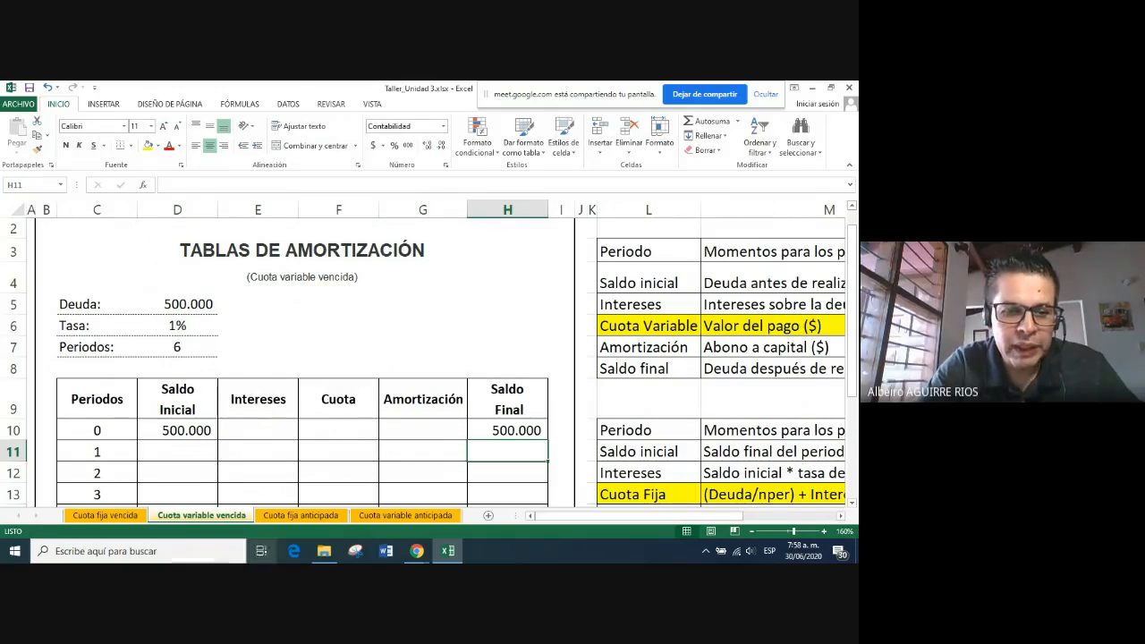
# Set the period 1 Saldo Inicial in D11 to the previous period's Saldo Final with the formula =H10
pyautogui.scroll(-1, 188, 470)
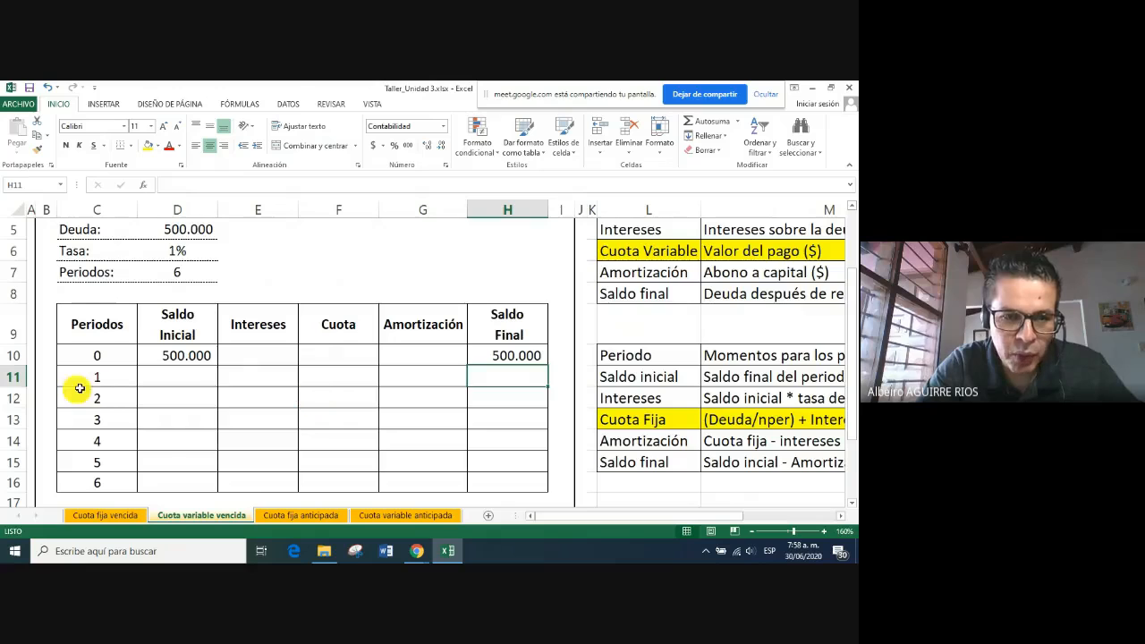
pyautogui.moveTo(98, 377); pyautogui.dragTo(119, 483)
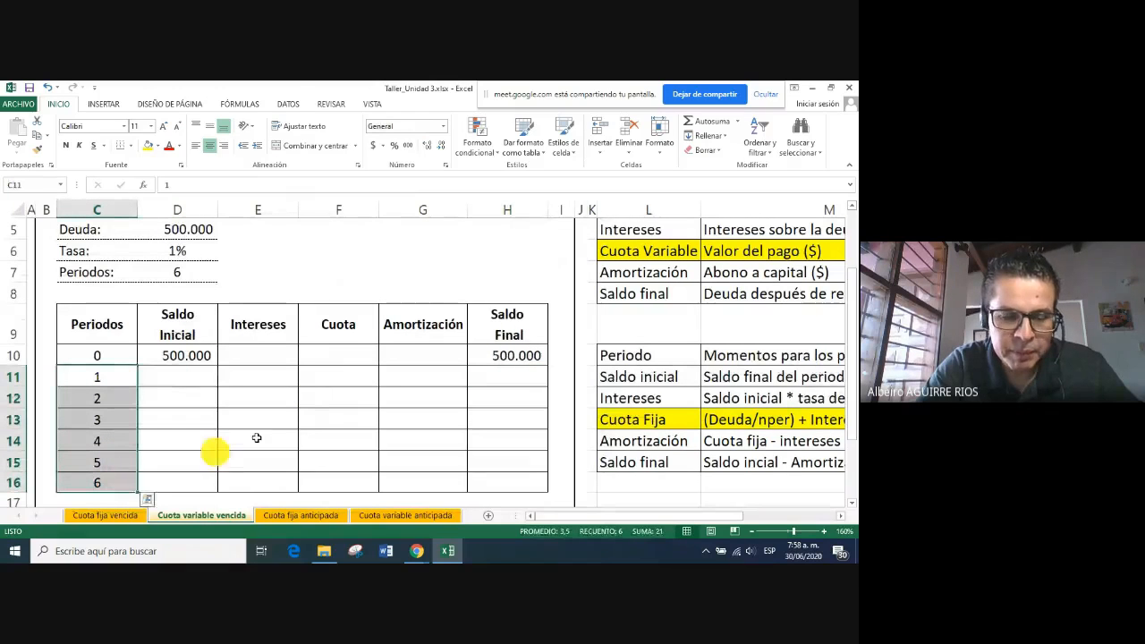
pyautogui.click(193, 381)
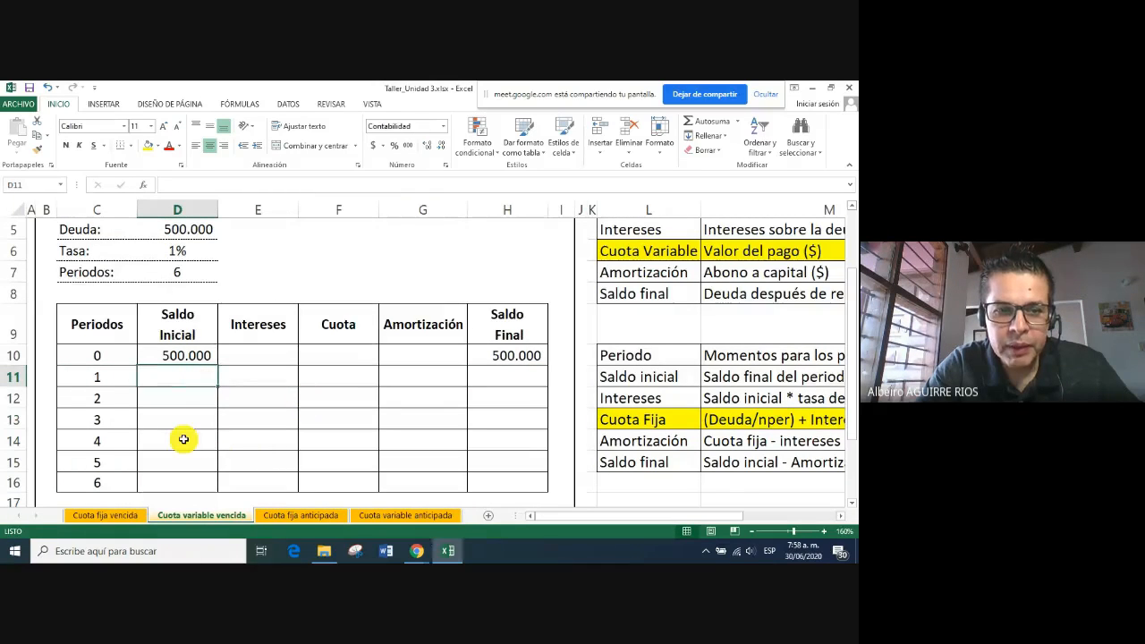
pyautogui.write('=')
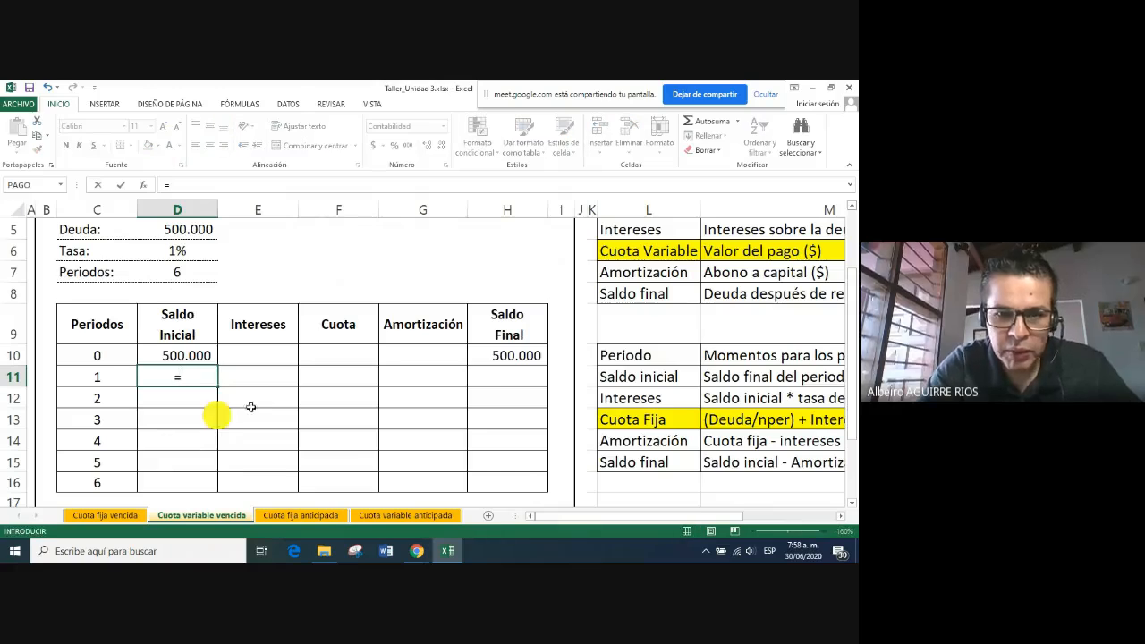
pyautogui.click(495, 356)
pyautogui.press('Return')
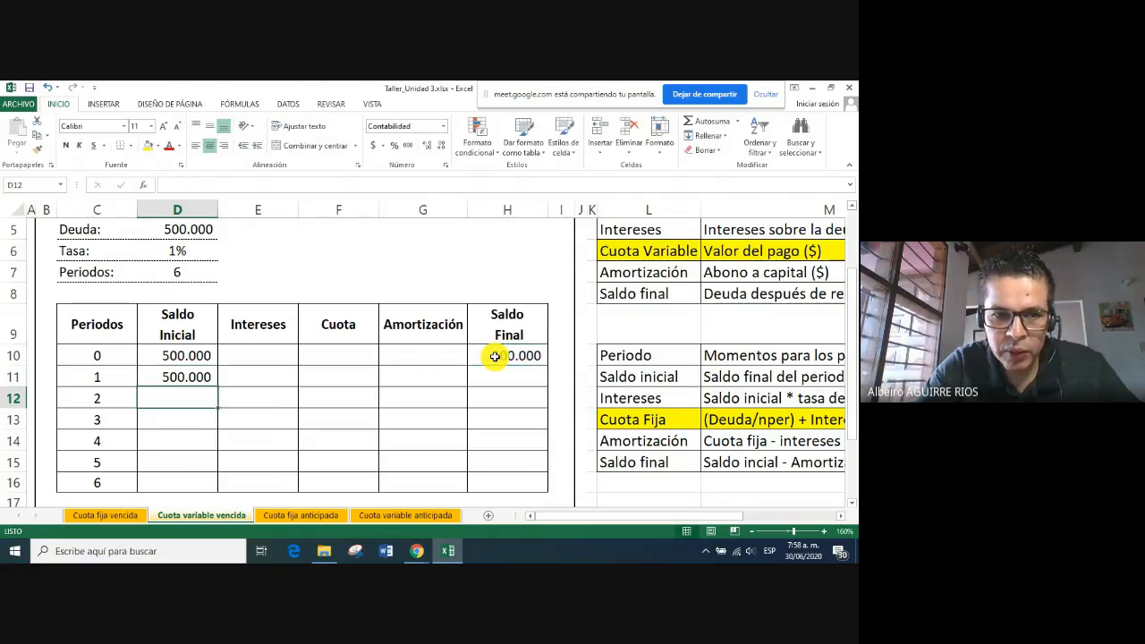
# Calculate the period 1 Intereses in E11 as Saldo Inicial times the absolute rate reference with the formula =D11*$D$6
pyautogui.click(273, 376)
pyautogui.scroll(1, 361, 395)
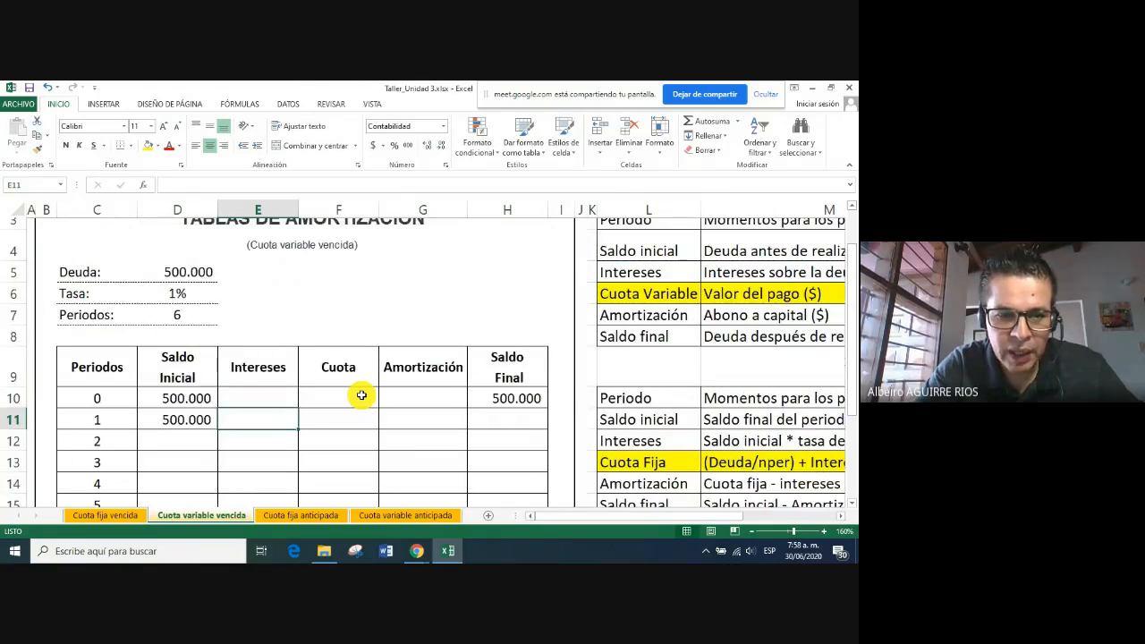
pyautogui.scroll(-1, 361, 393)
pyautogui.write('=')
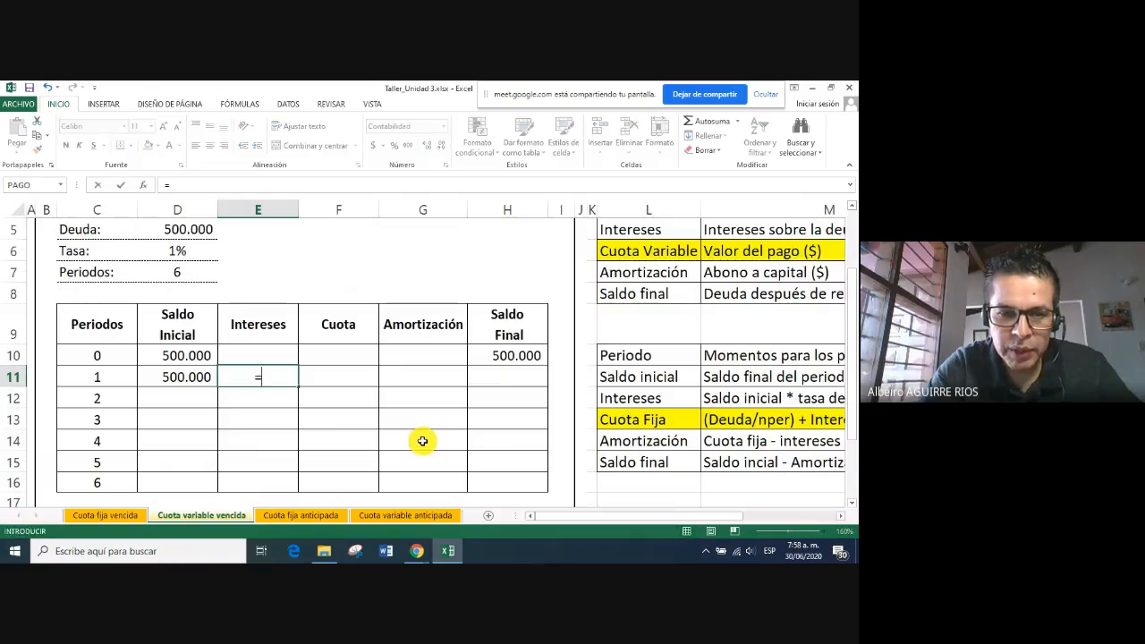
pyautogui.click(180, 377)
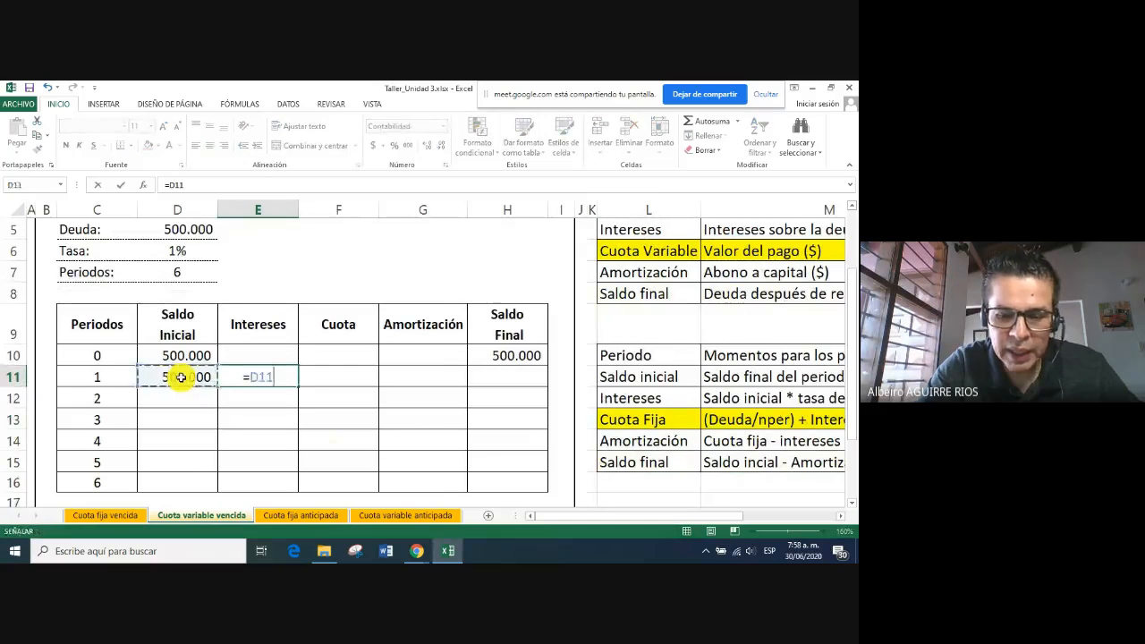
pyautogui.write('*')
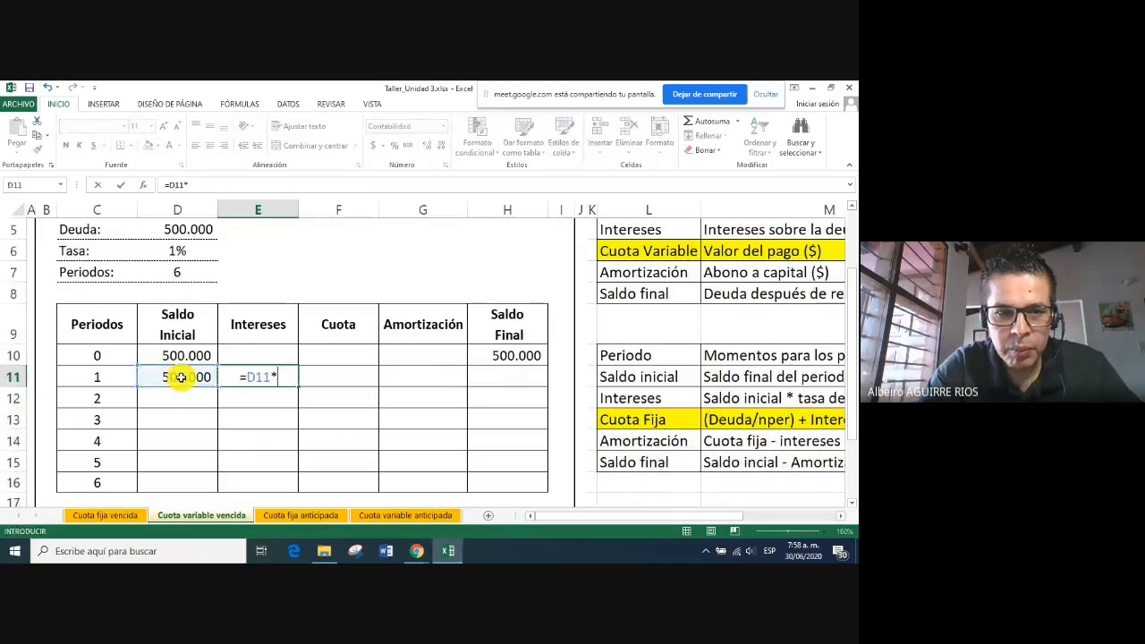
pyautogui.click(170, 252)
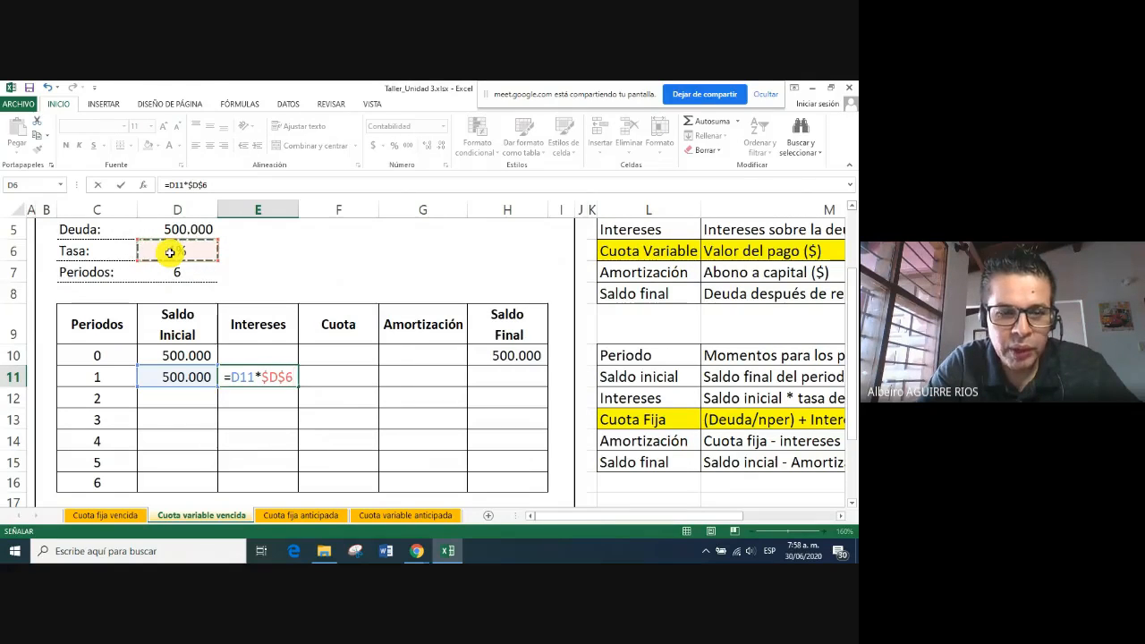
pyautogui.press('Return')
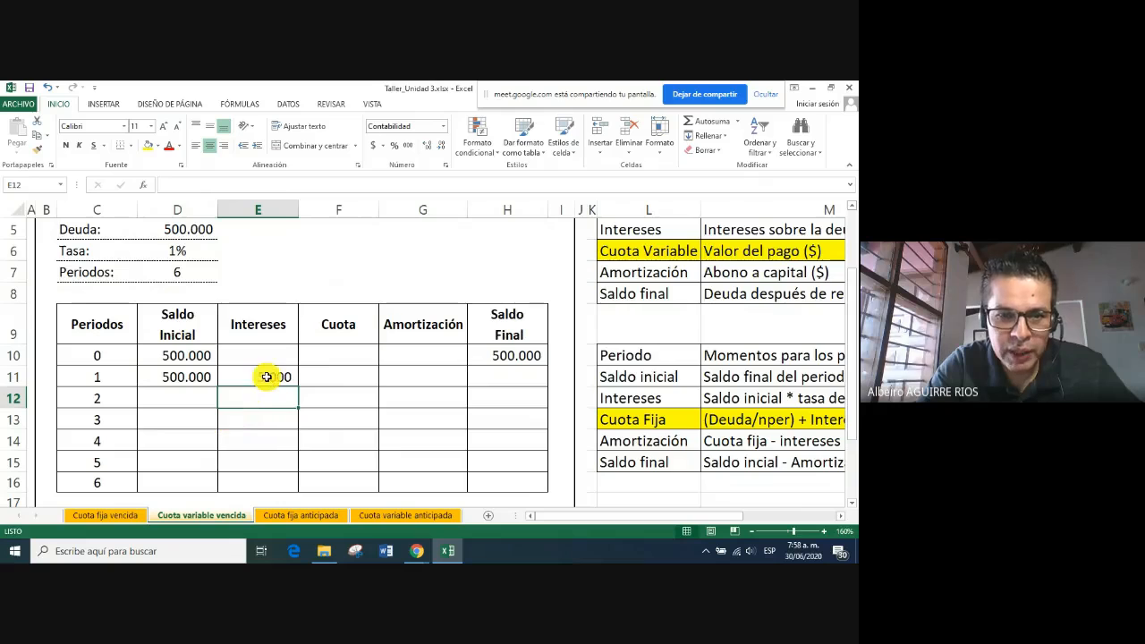
# Fill the Intereses formula from E11 down to E13 and inspect the copied formula's references in E13
pyautogui.click(293, 384)
pyautogui.moveTo(298, 385); pyautogui.dragTo(298, 427)
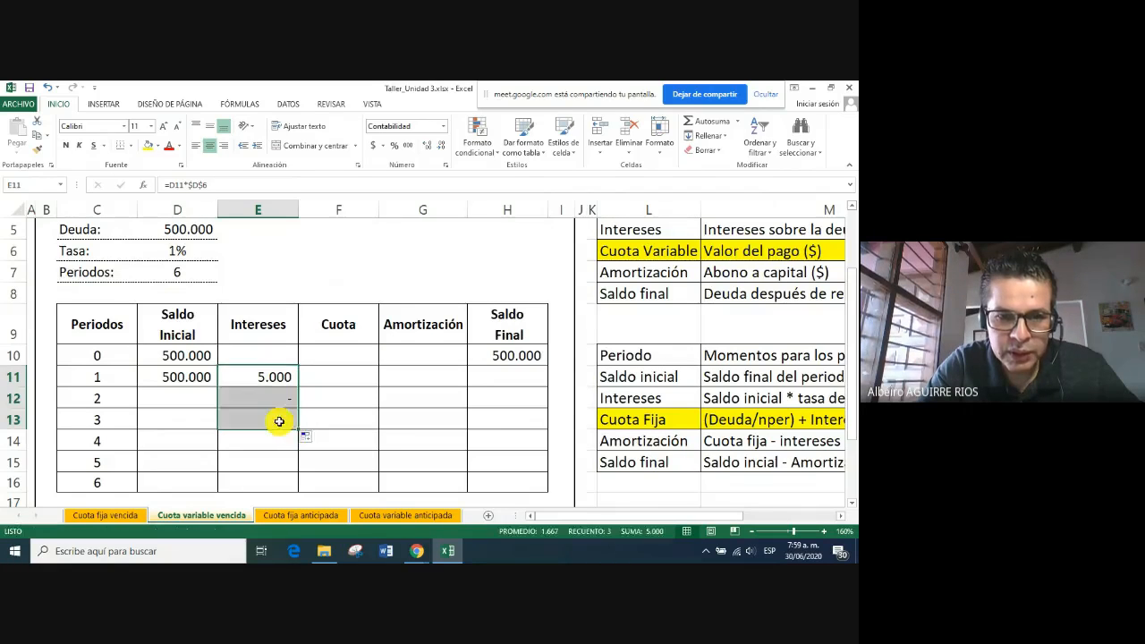
pyautogui.click(278, 422)
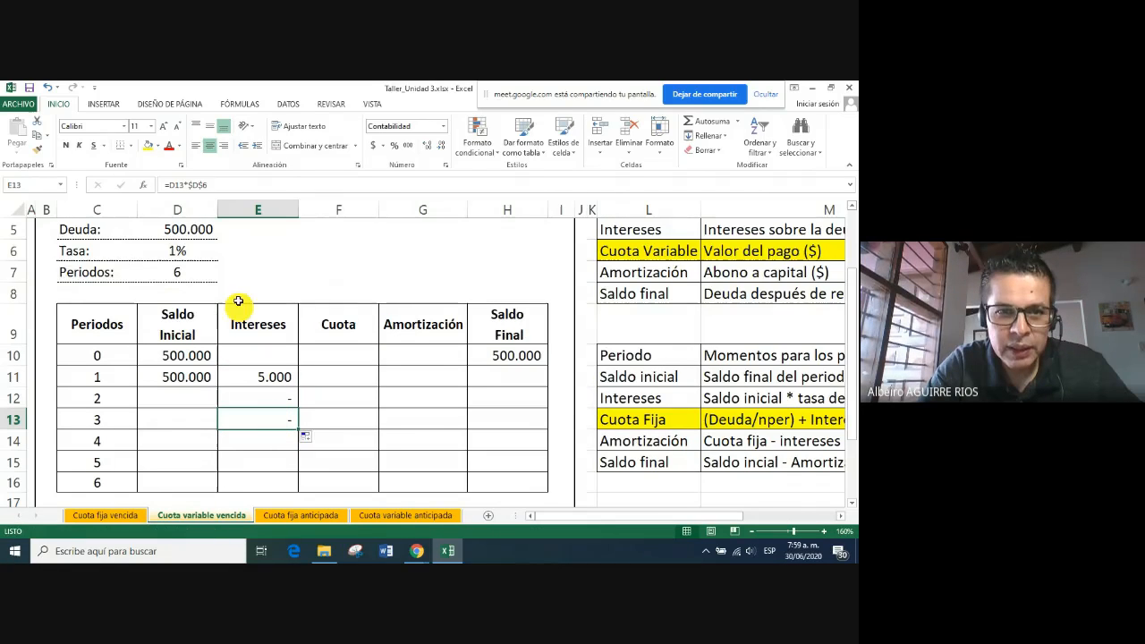
pyautogui.click(227, 185)
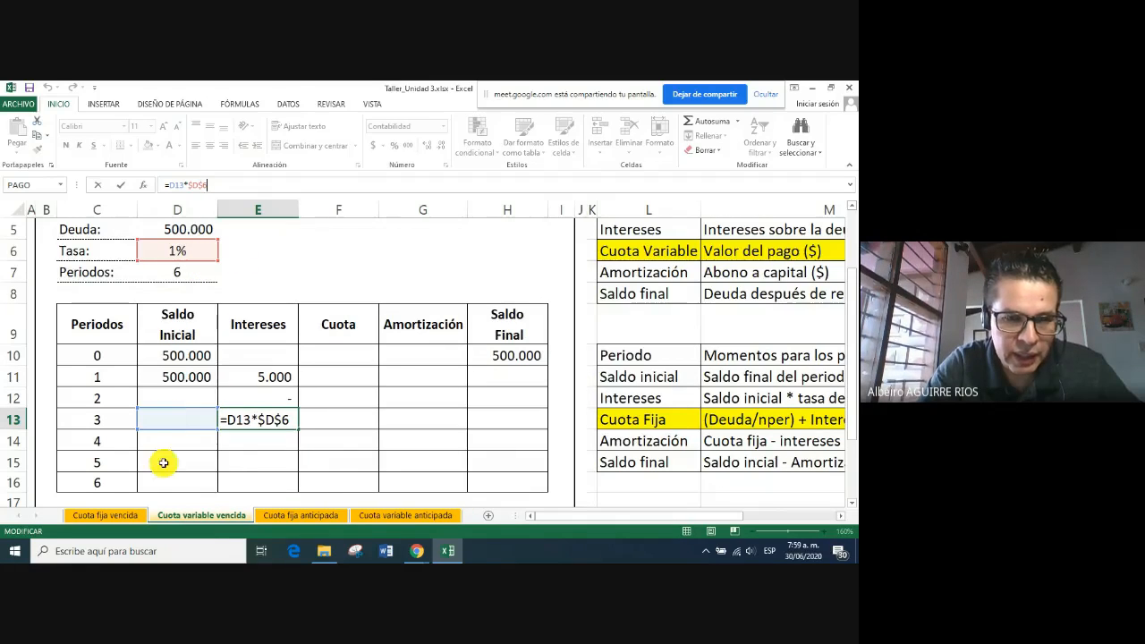
# Clear the copied Intereses formulas from E13 and E12
pyautogui.press('BackSpace')
pyautogui.press('BackSpace')
pyautogui.press('BackSpace')
pyautogui.press('BackSpace')
pyautogui.press('BackSpace')
pyautogui.press('BackSpace')
pyautogui.press('BackSpace')
pyautogui.press('BackSpace')
pyautogui.press('BackSpace')
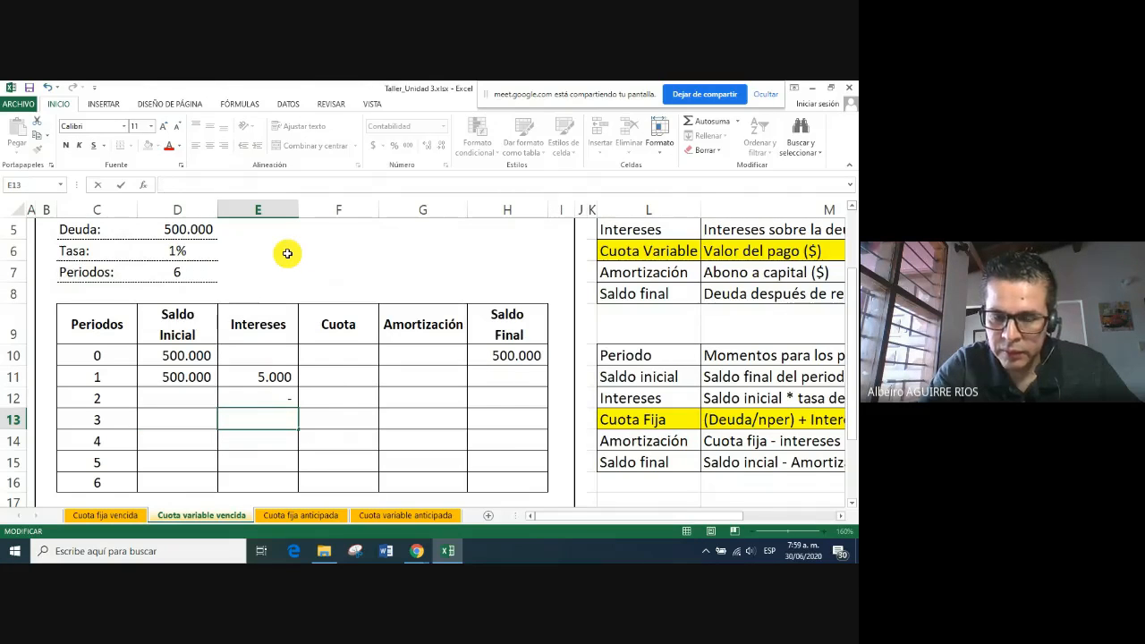
pyautogui.click(274, 401)
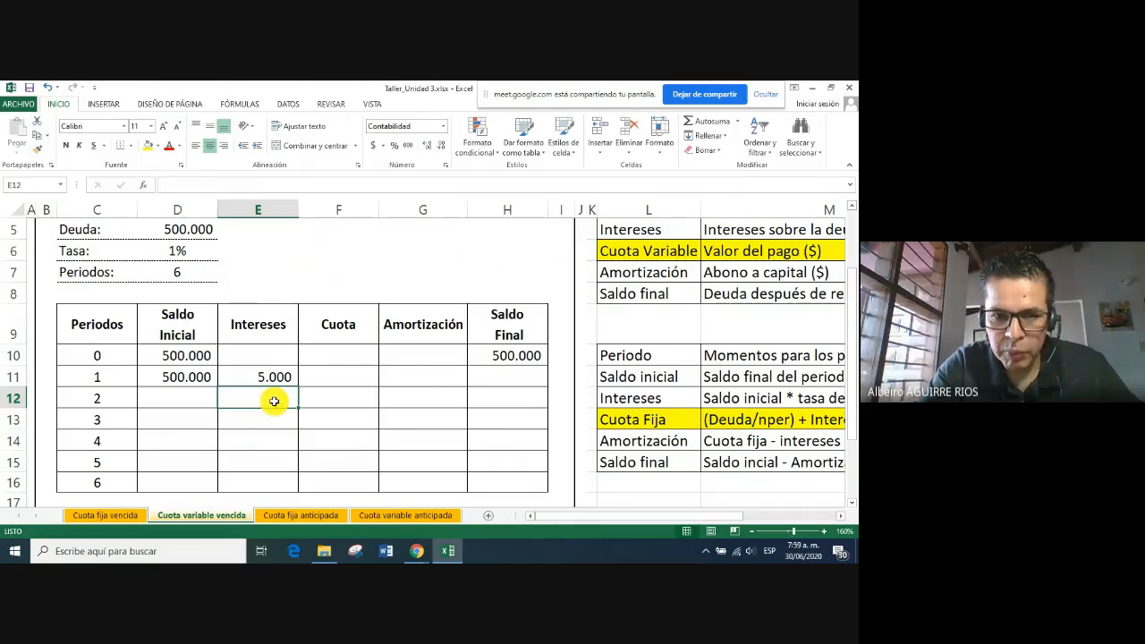
# Enter the debt-per-period part of the period 1 Cuota formula in F11 with absolute references, =($D$5/$D$7)
pyautogui.click(332, 376)
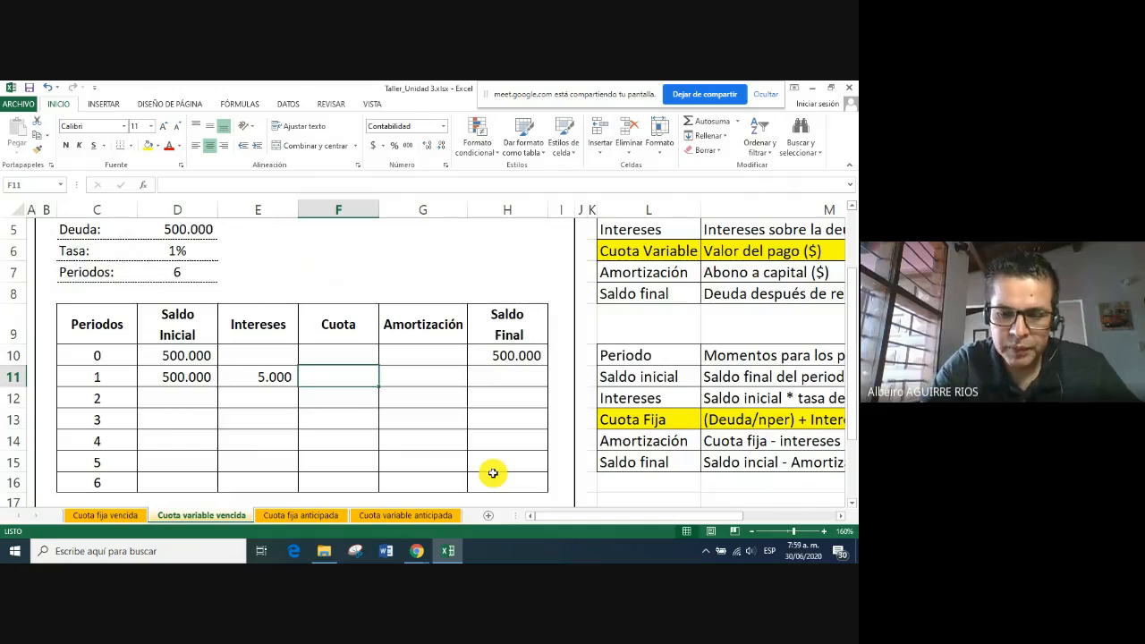
pyautogui.write('=')
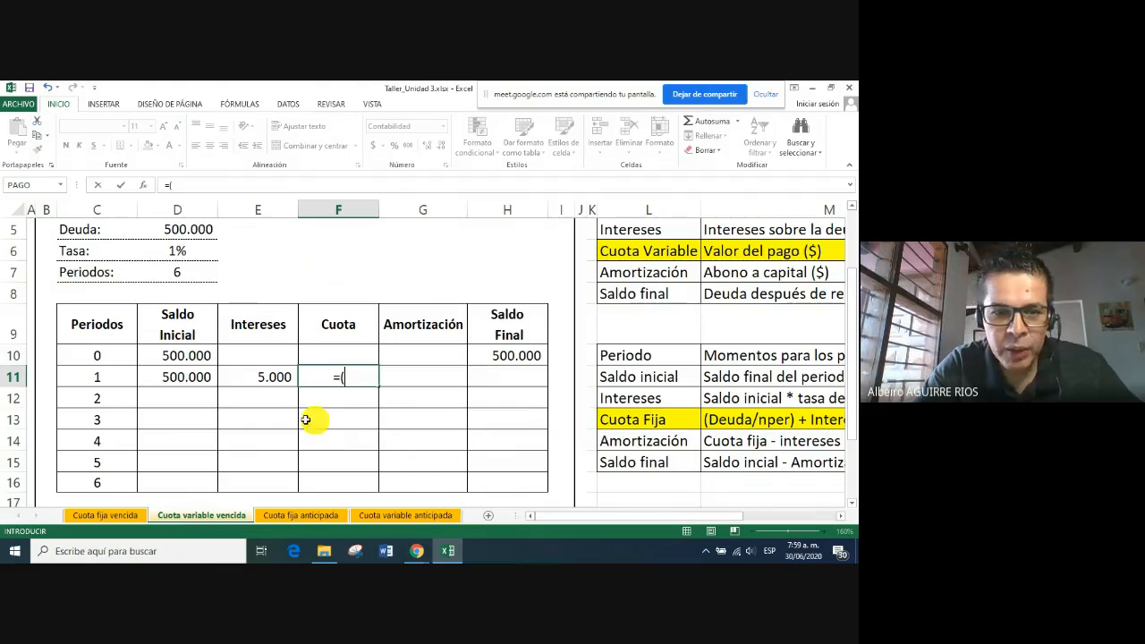
pyautogui.write('(')
pyautogui.click(182, 231)
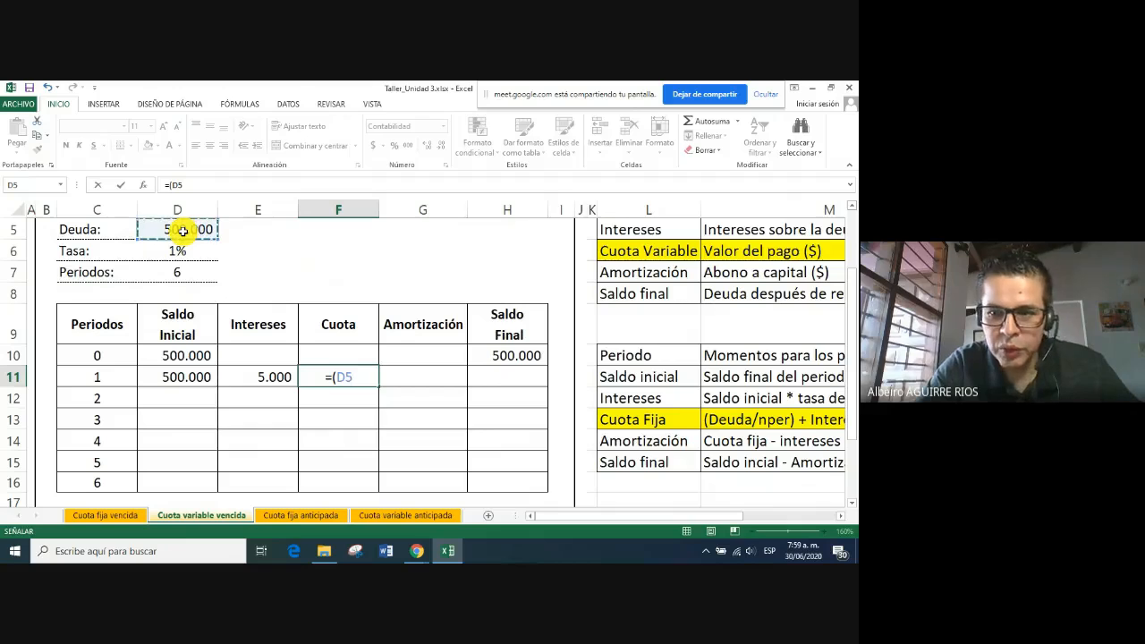
pyautogui.write('/')
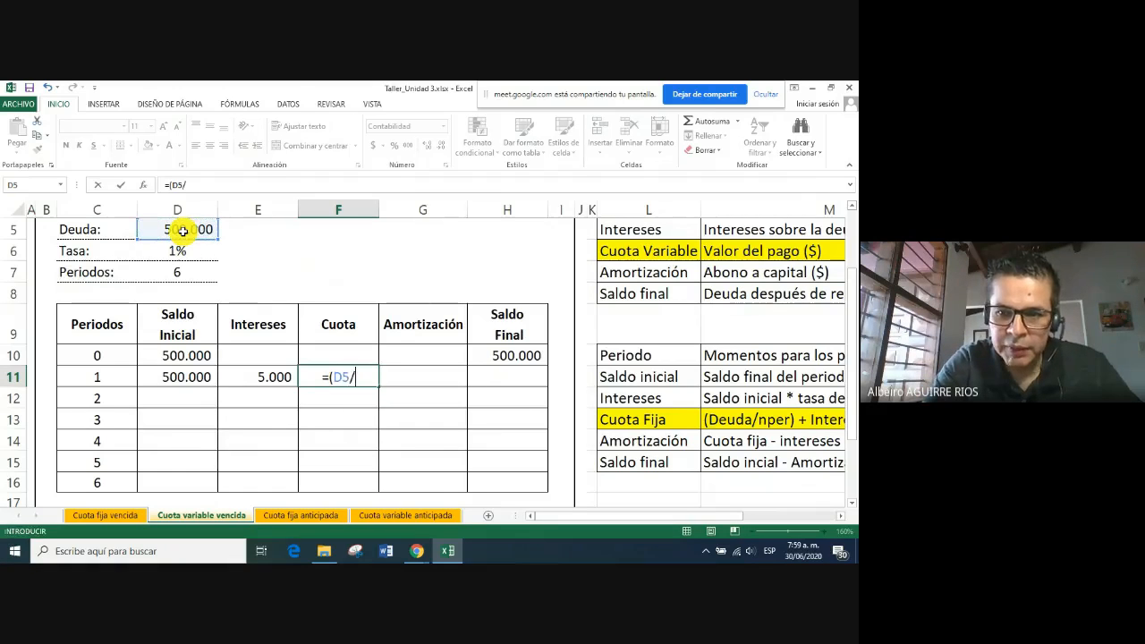
pyautogui.click(179, 271)
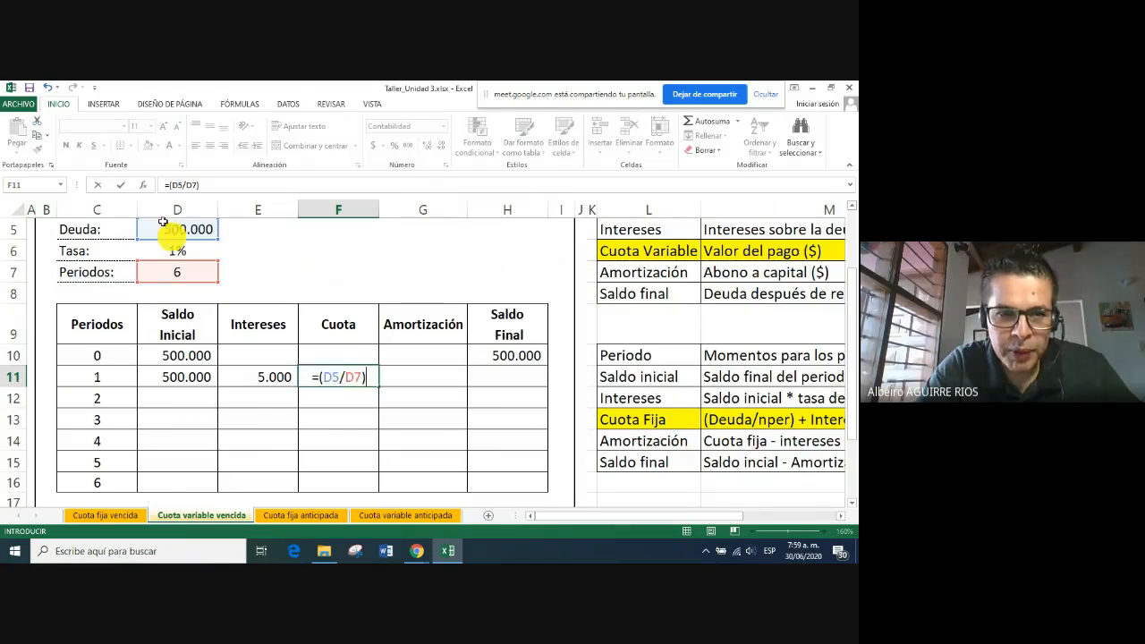
pyautogui.click(180, 185)
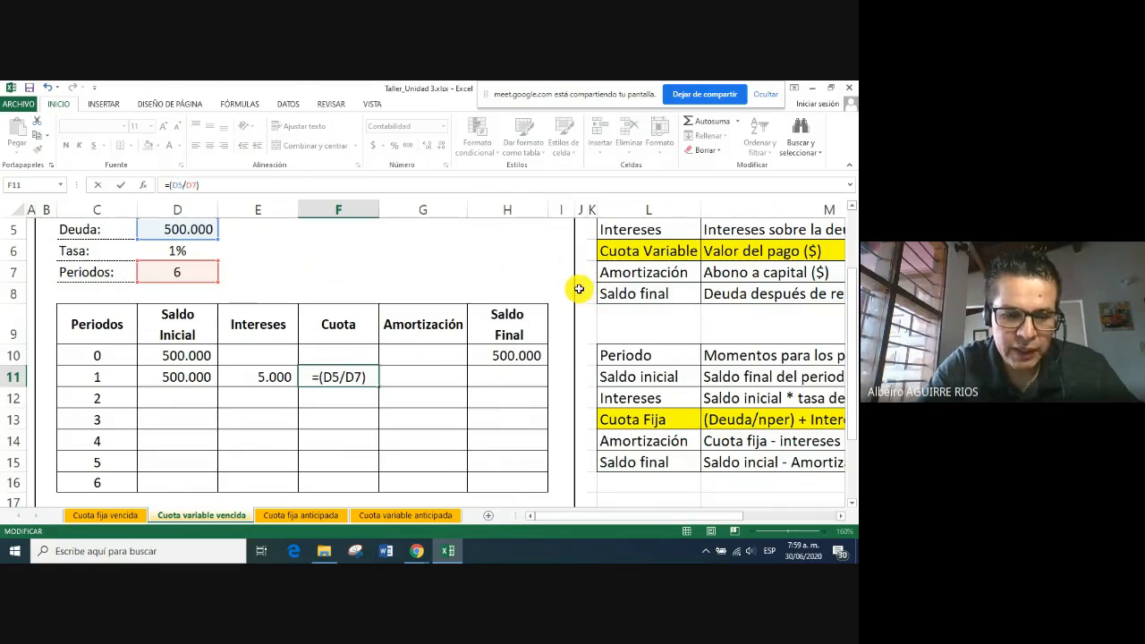
pyautogui.press('F4')
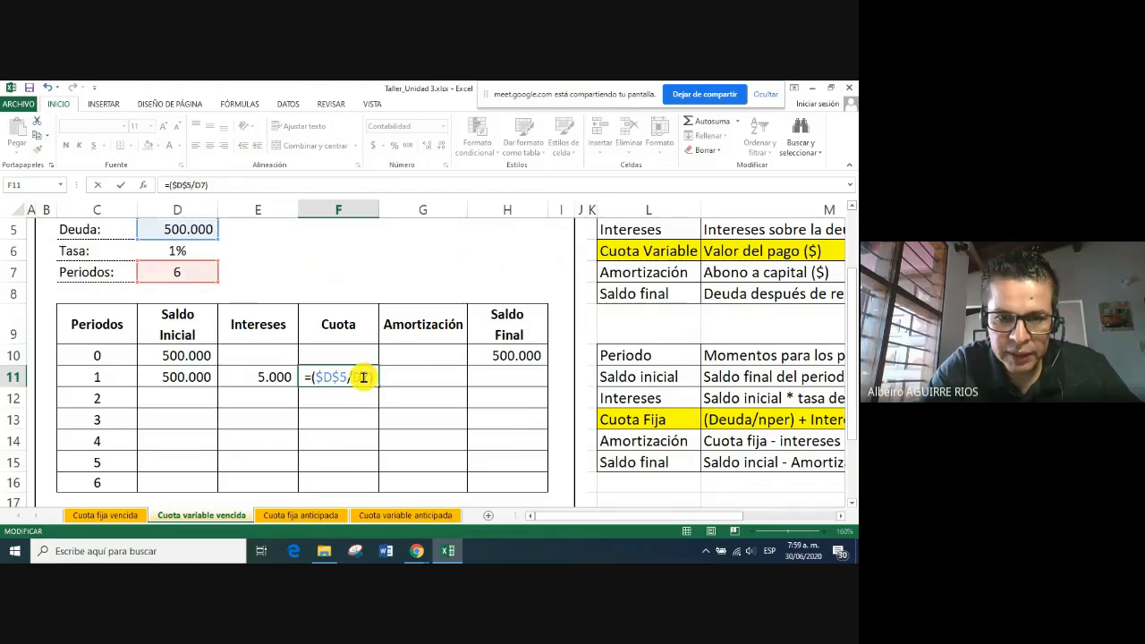
pyautogui.press('F4')
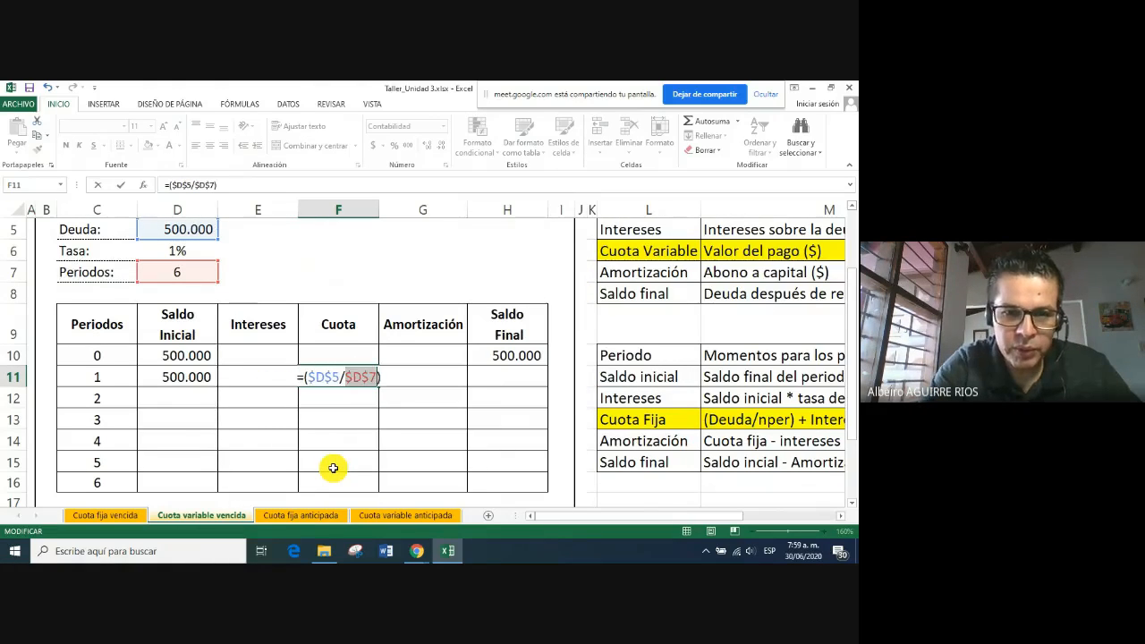
# Complete the F11 Cuota formula by adding the period's Intereses, giving =($D$5/$D$7)+E11, and review its references
pyautogui.click(235, 184)
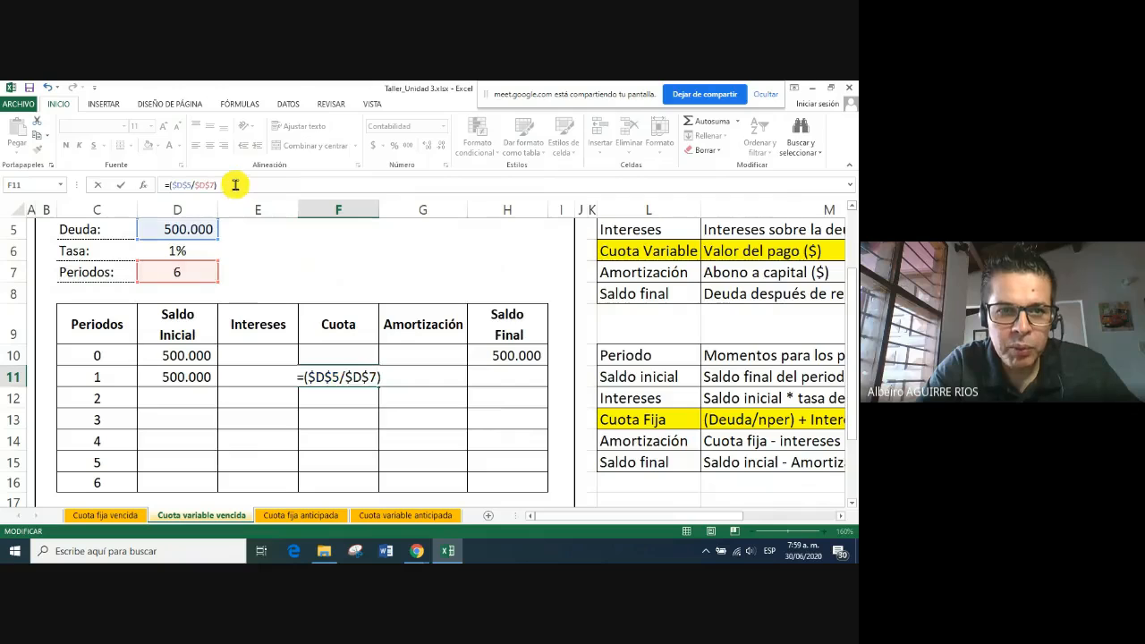
pyautogui.write('+')
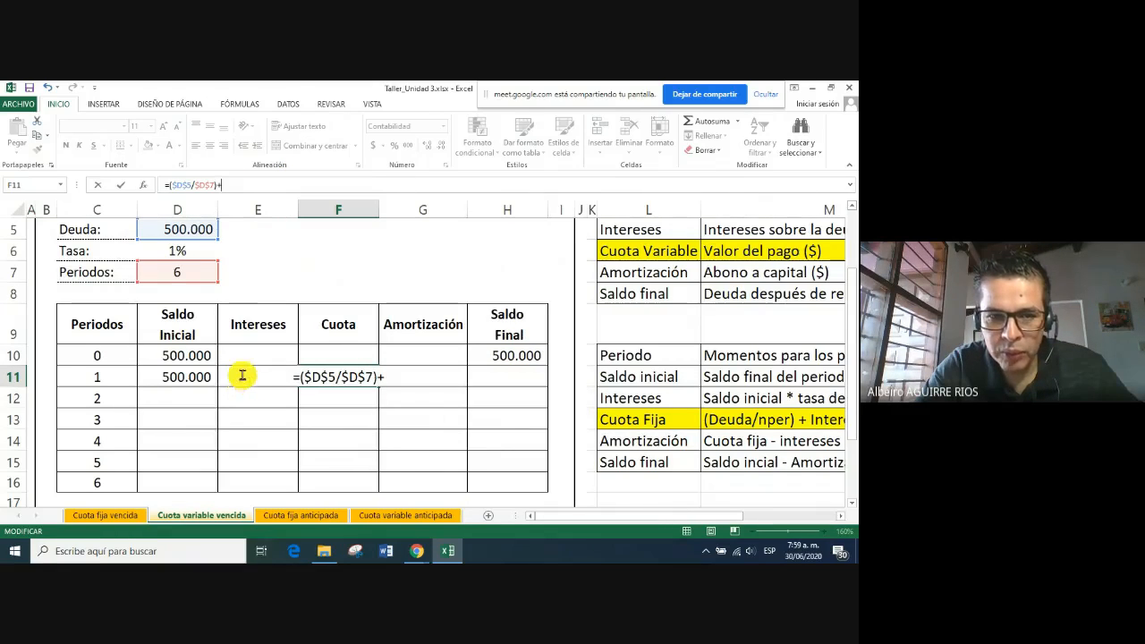
pyautogui.click(194, 377)
pyautogui.press('Right')
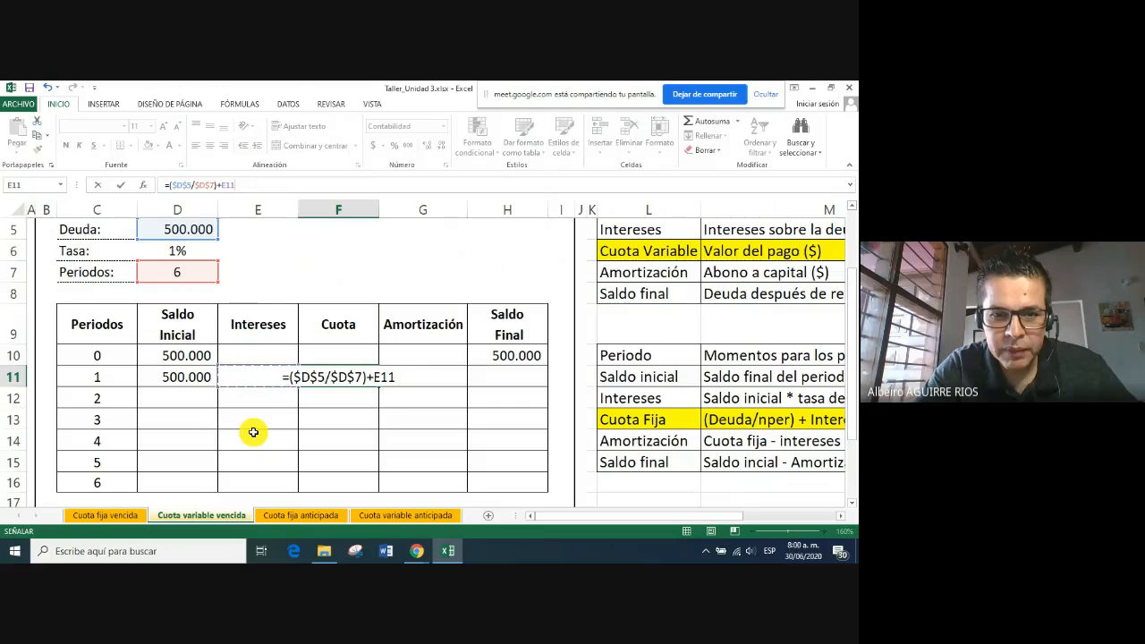
pyautogui.hotkey('ctrl', 'Return')
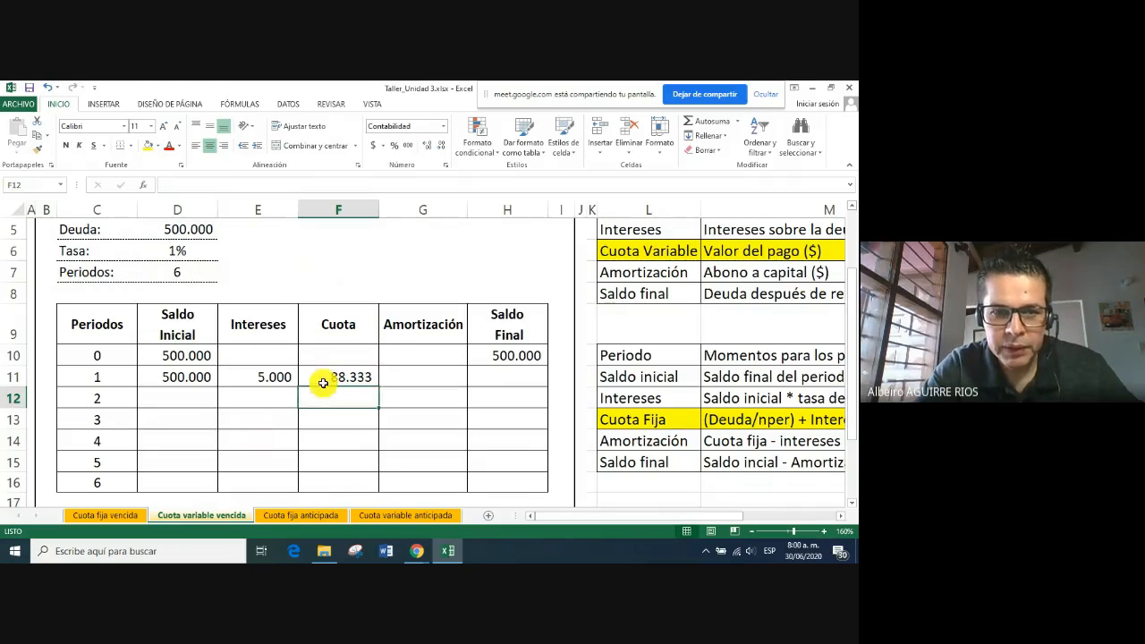
pyautogui.press('F2')
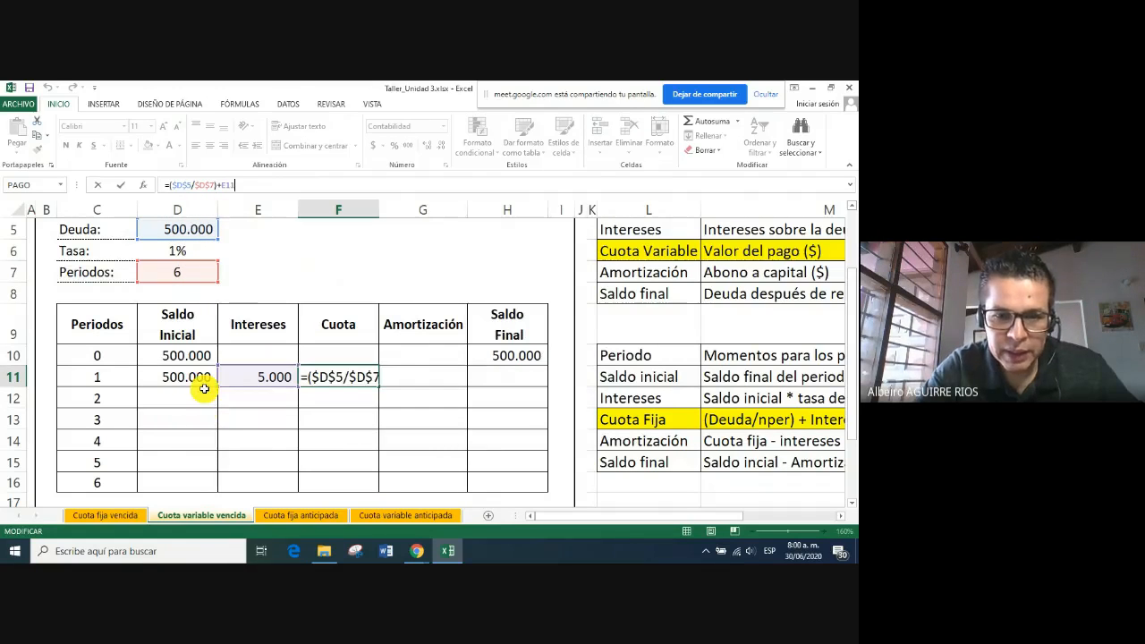
pyautogui.press('Return')
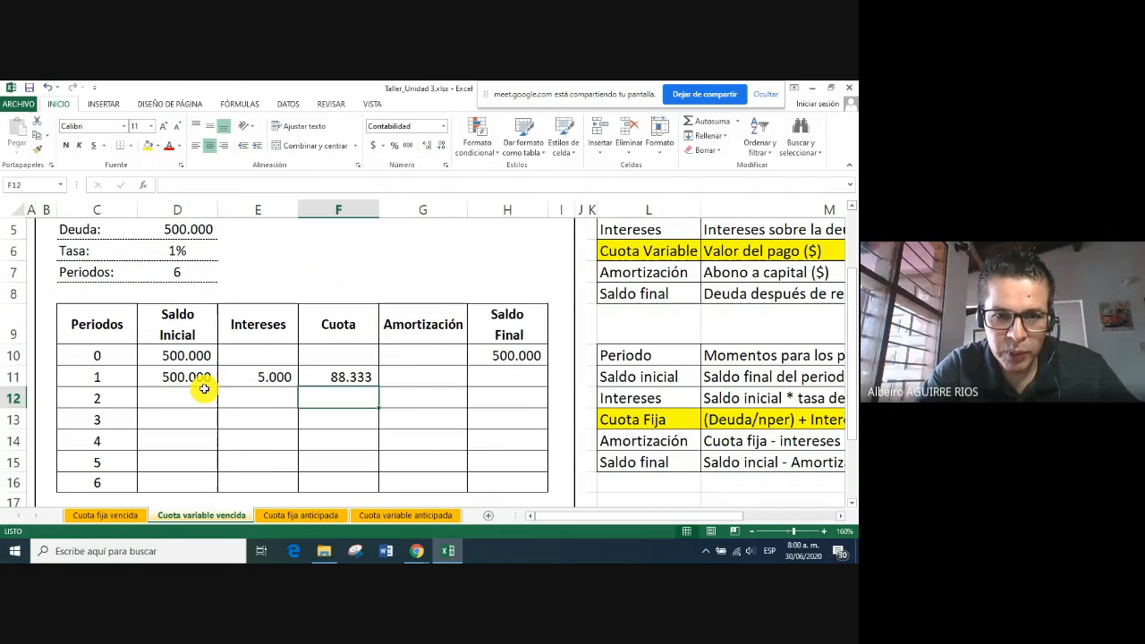
pyautogui.click(257, 379)
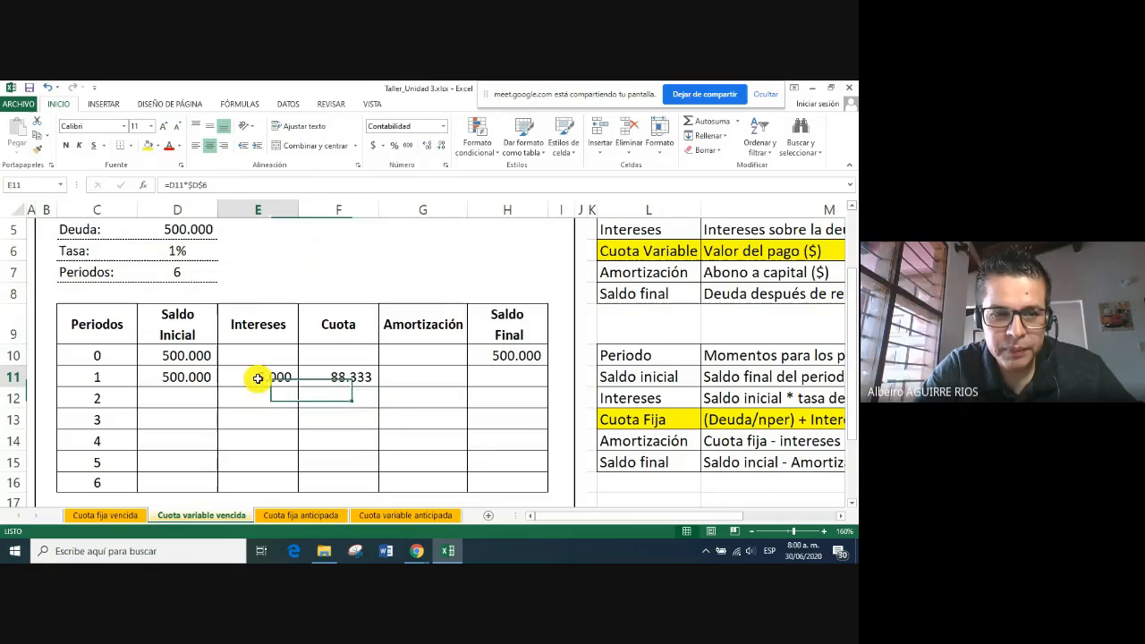
# Calculate the period 1 Amortización in G11 as Cuota minus Intereses with the formula =F11-E11
pyautogui.click(433, 379)
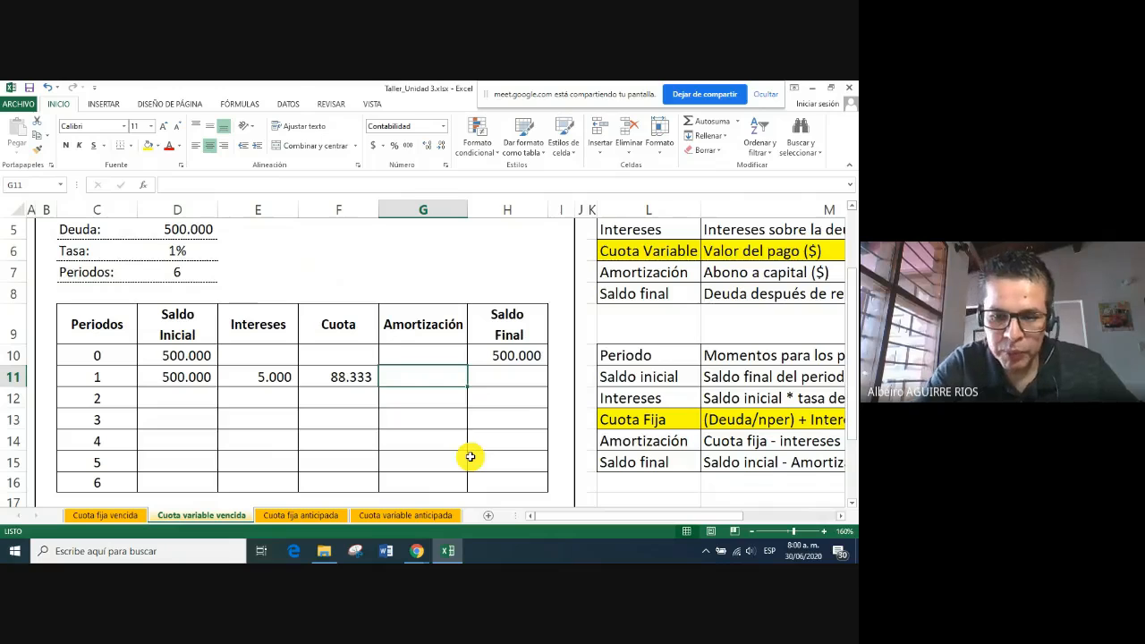
pyautogui.write('=')
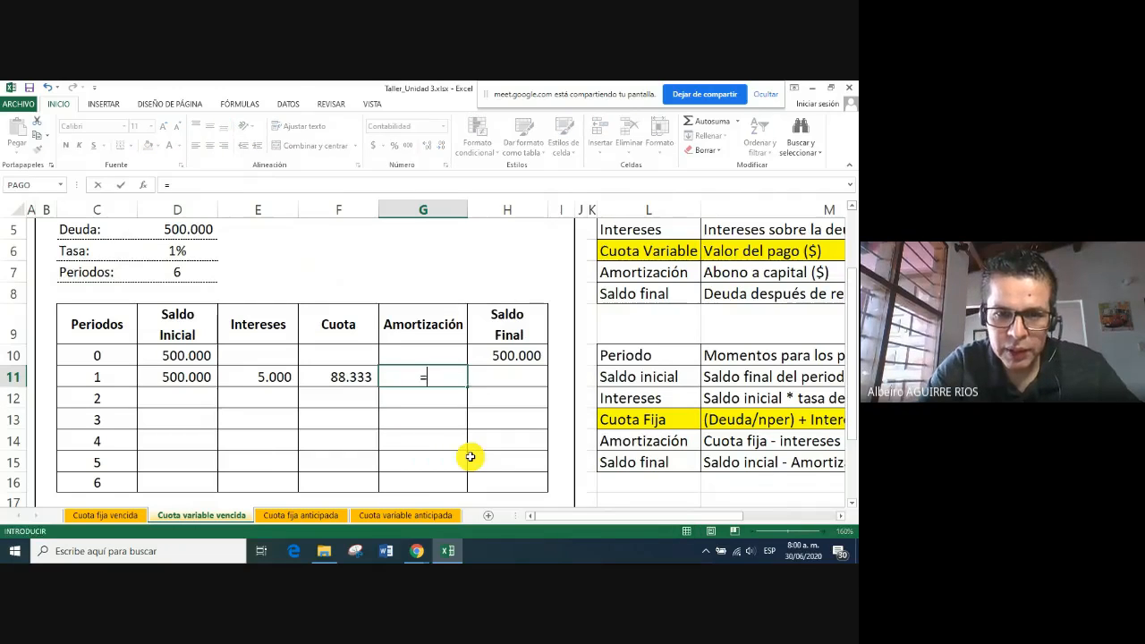
pyautogui.click(340, 378)
pyautogui.write('-')
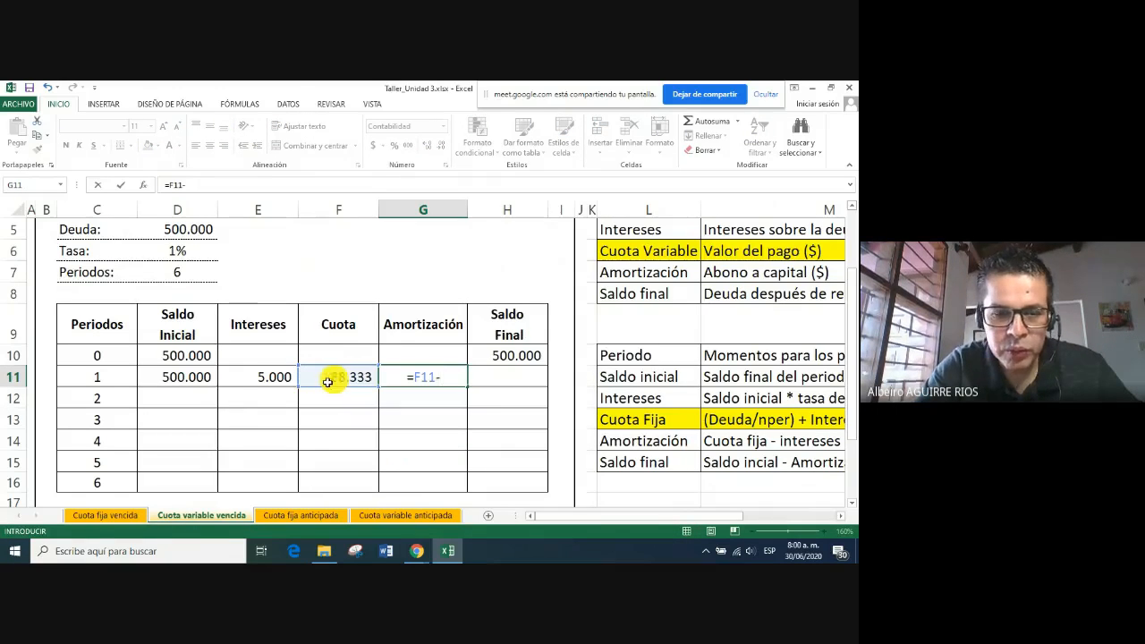
pyautogui.click(255, 377)
pyautogui.press('Return')
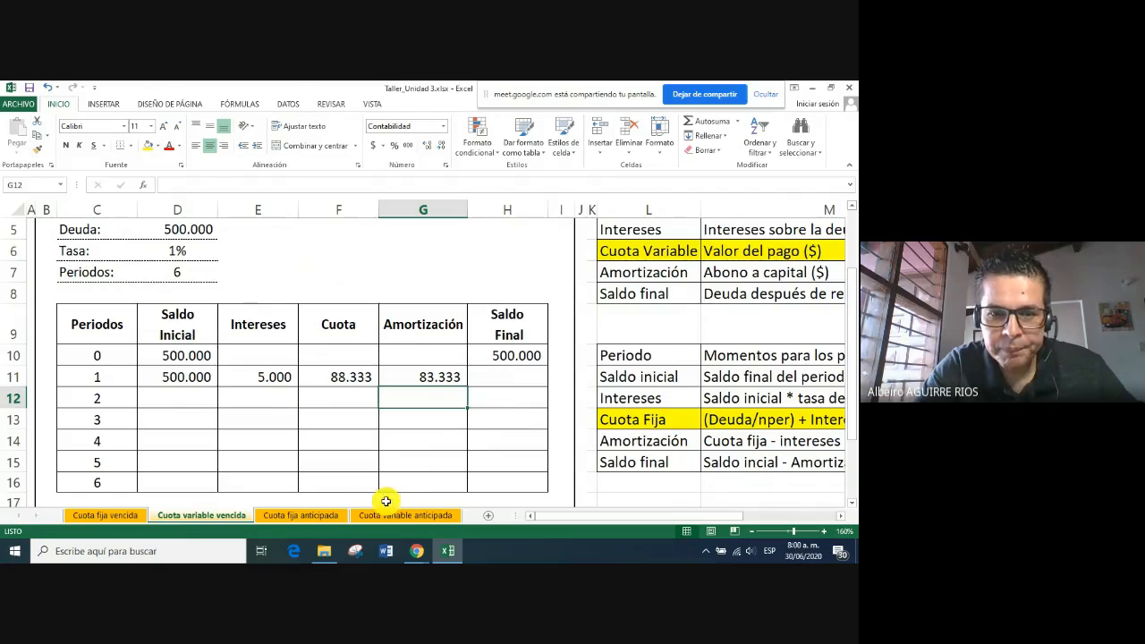
# Calculate the period 1 Saldo Final in H11 as Saldo Inicial minus Amortización with the formula =D11-G11
pyautogui.click(526, 374)
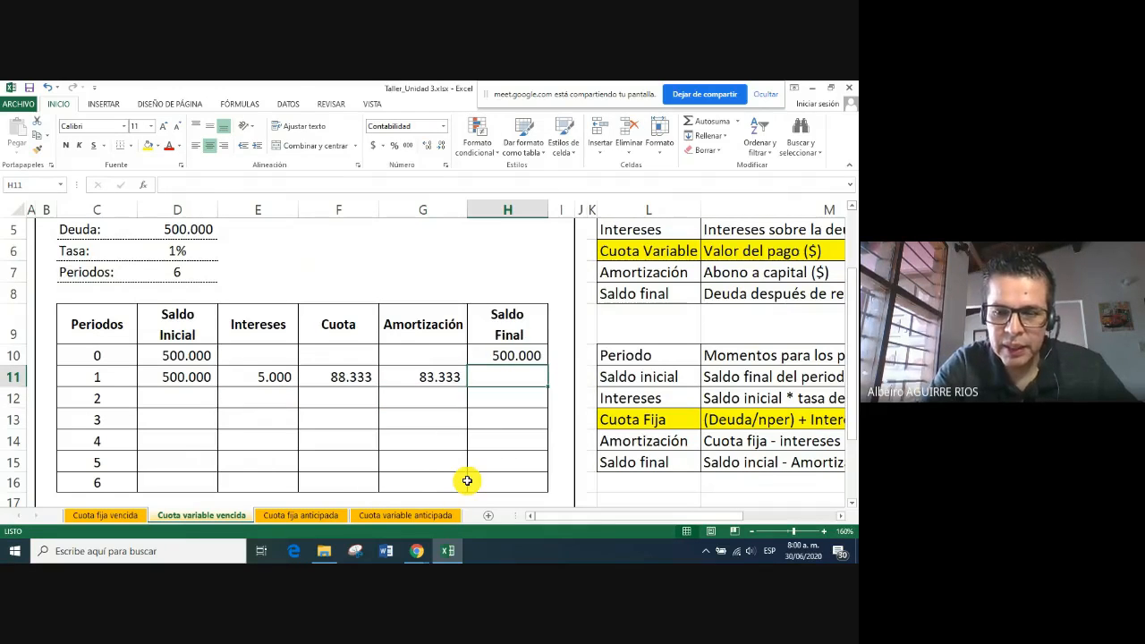
pyautogui.write('=')
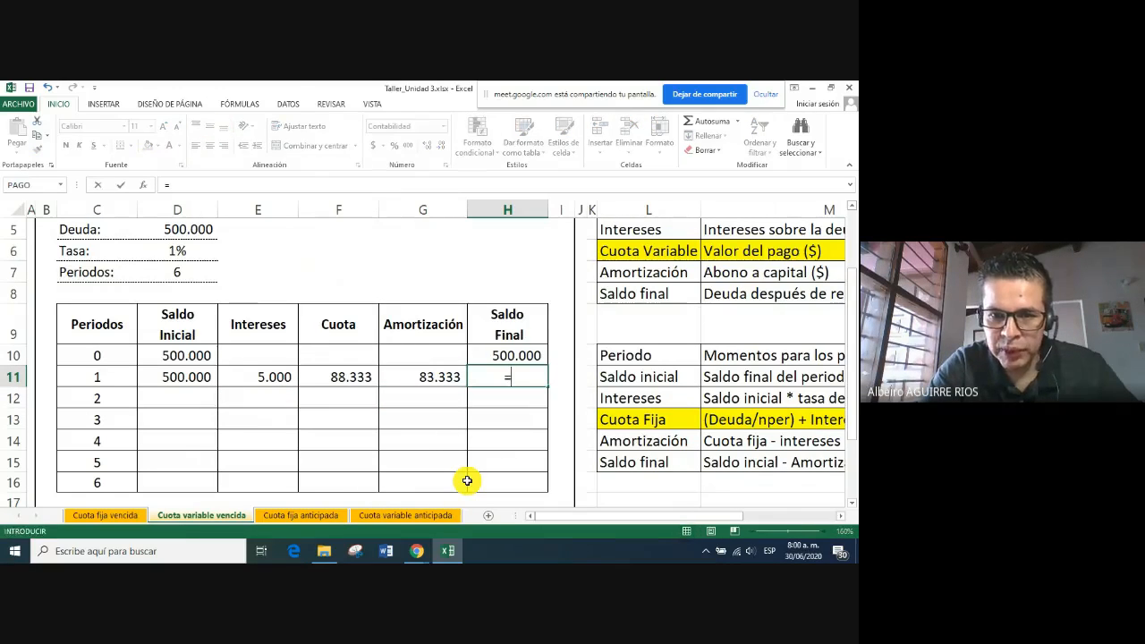
pyautogui.click(179, 377)
pyautogui.write('-')
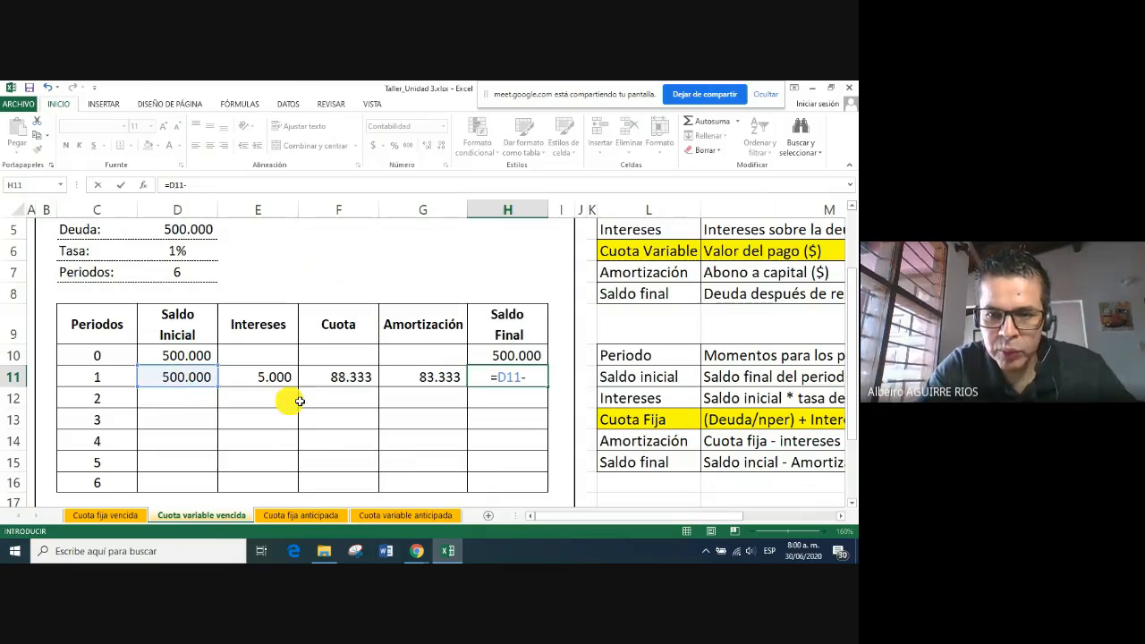
pyautogui.click(404, 377)
pyautogui.press('Return')
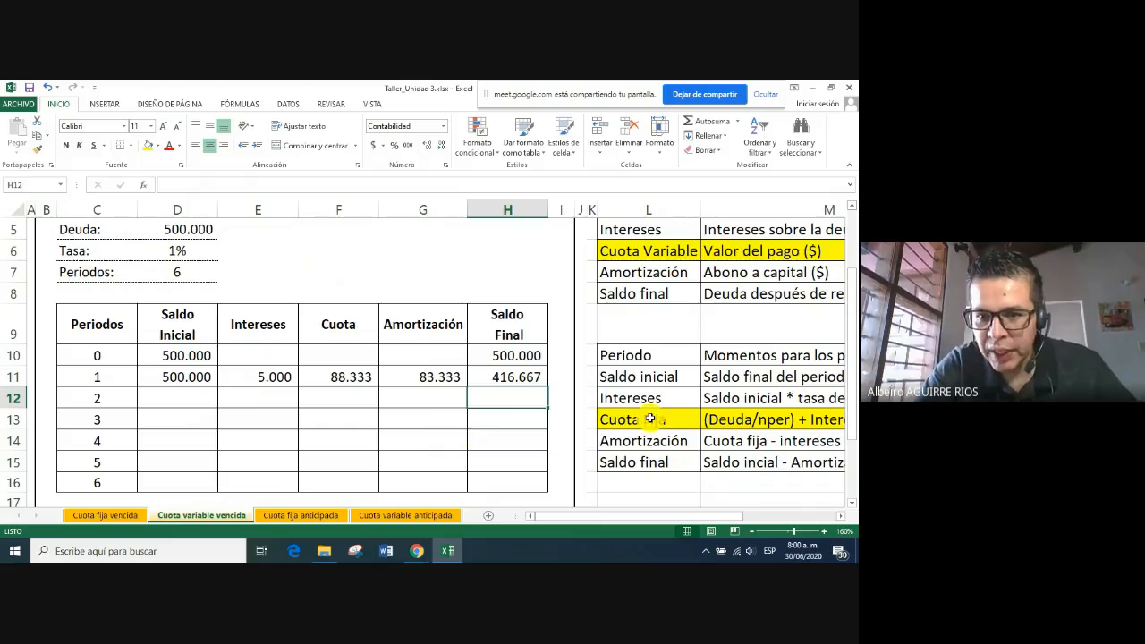
# Correct the highlighted Cuota Fija label in L13 of the formula notes to Cuota Variable
pyautogui.click(727, 420)
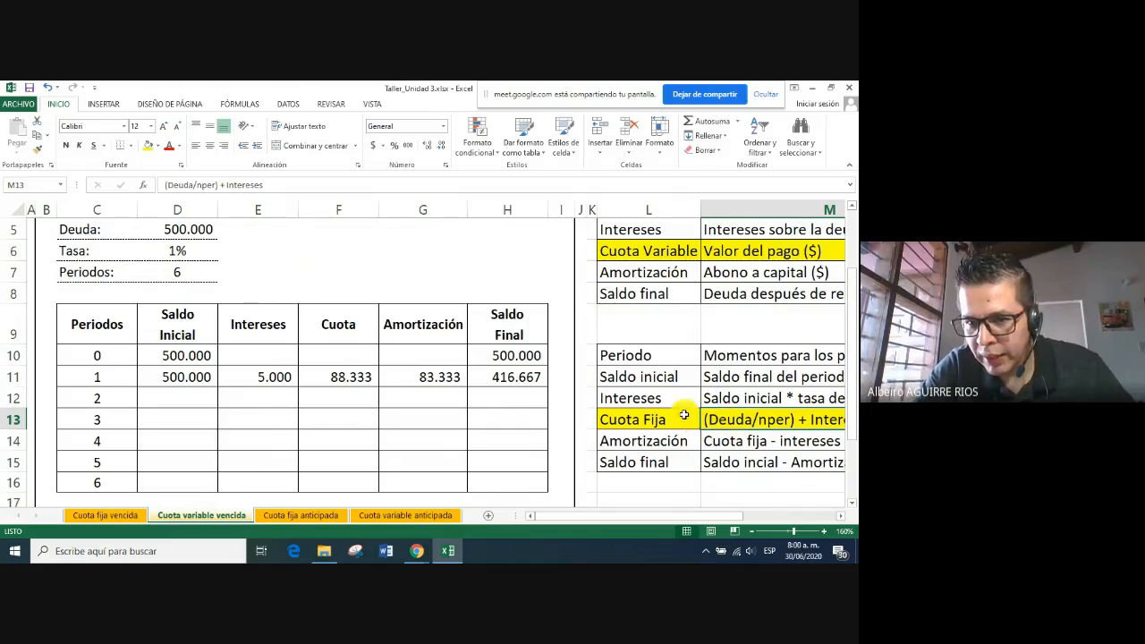
pyautogui.doubleClick(695, 420)
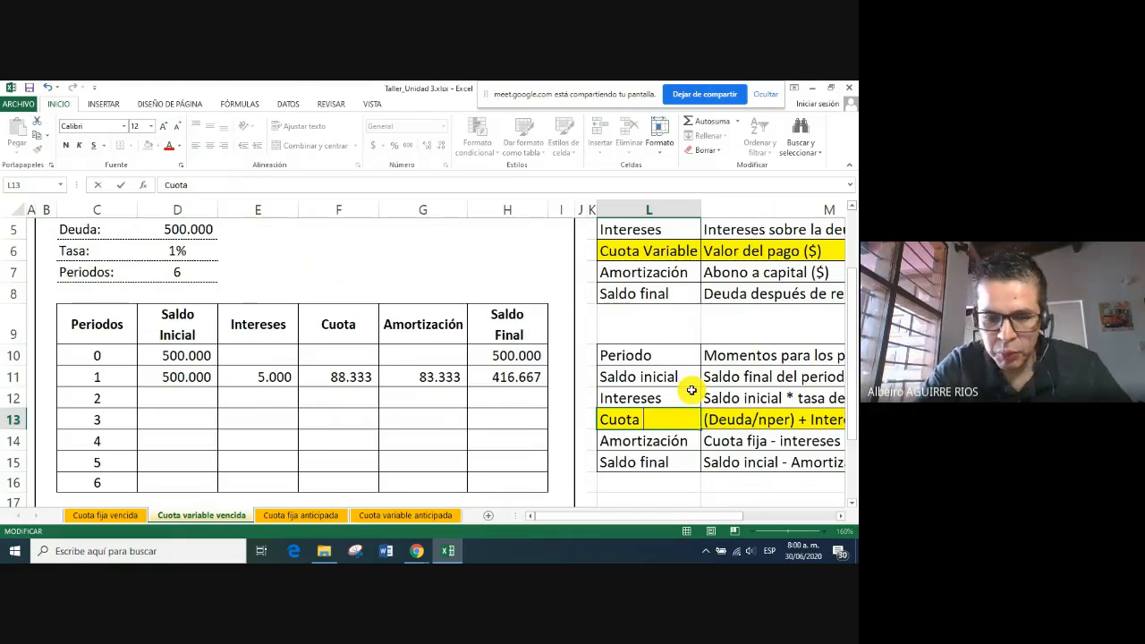
pyautogui.write('Variable')
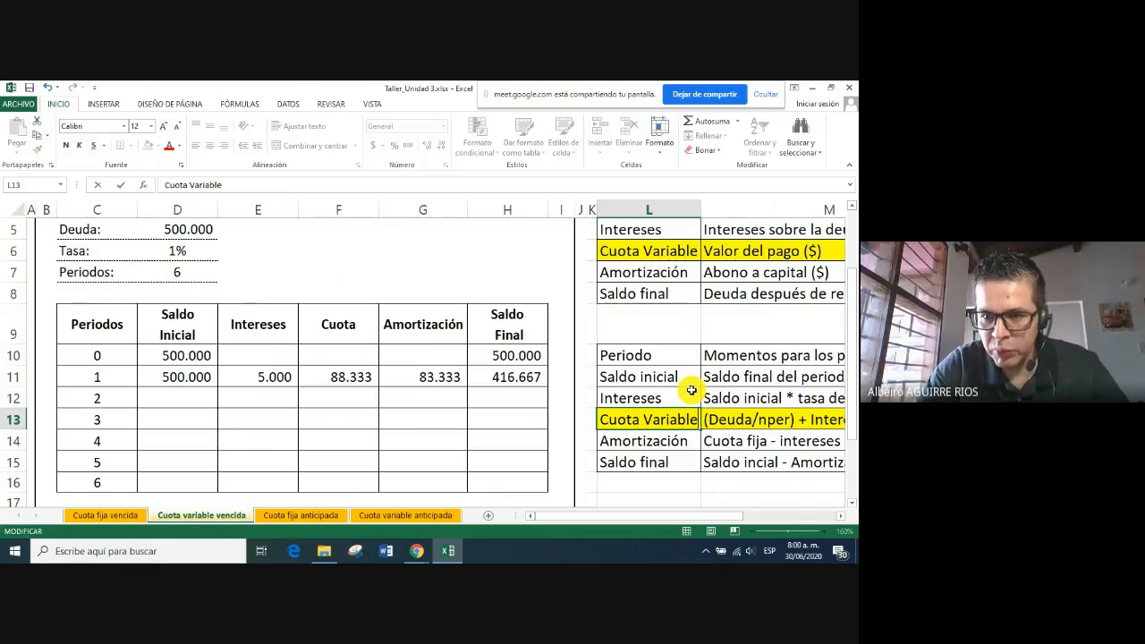
pyautogui.click(734, 420)
# Extend the Cuota Variable description in M13 to read "(Deuda/nper) + Intereses periodo"
pyautogui.press('Right')
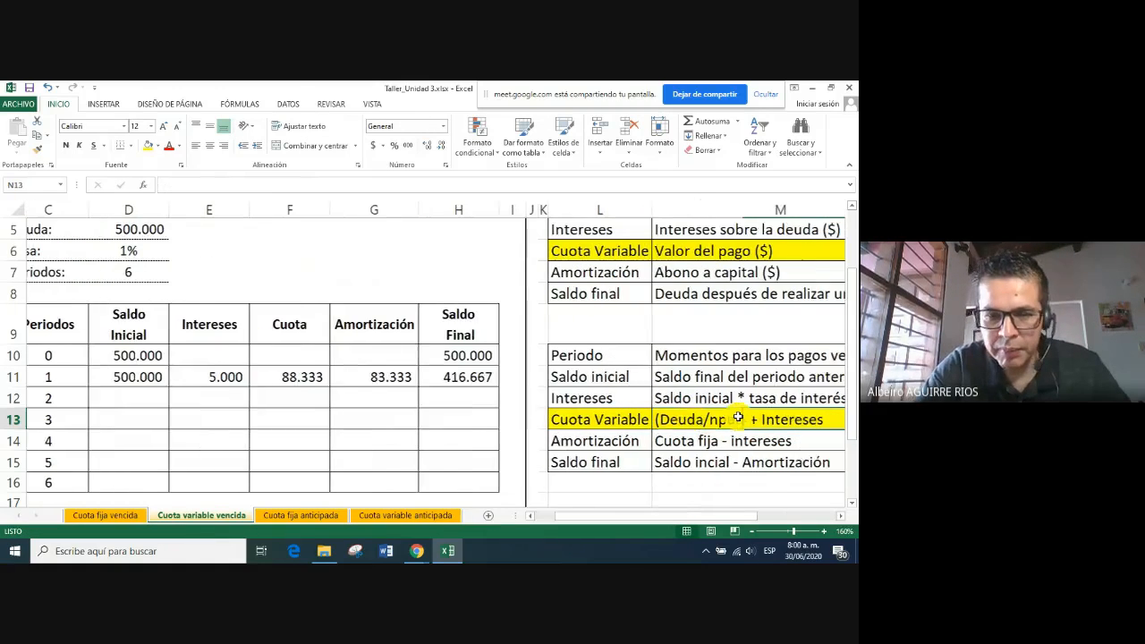
pyautogui.press('Right')
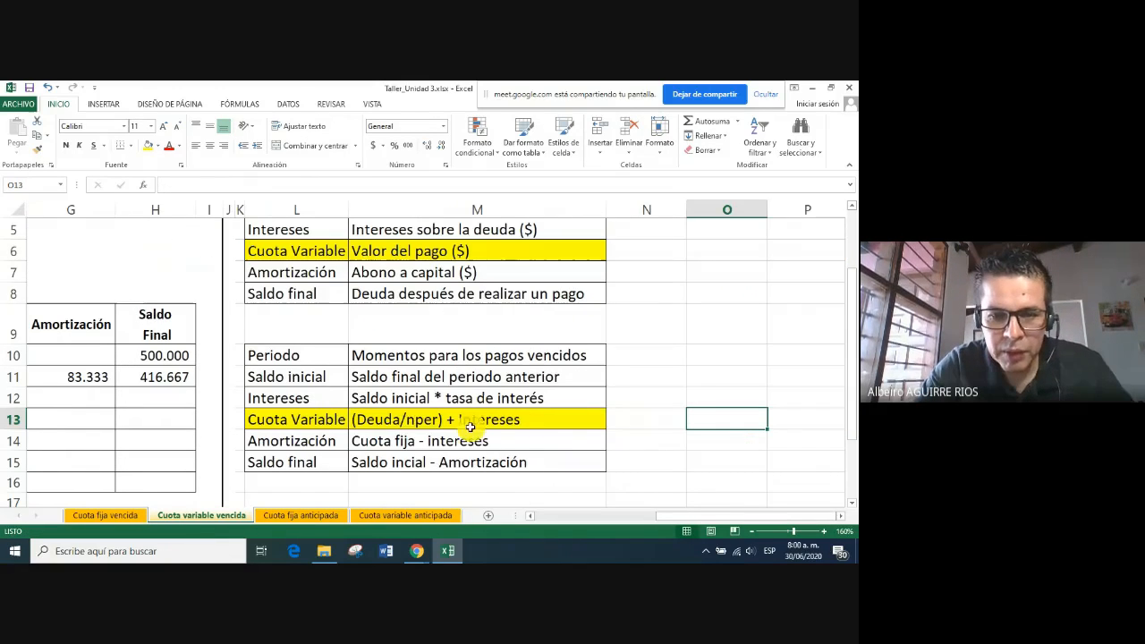
pyautogui.doubleClick(537, 423)
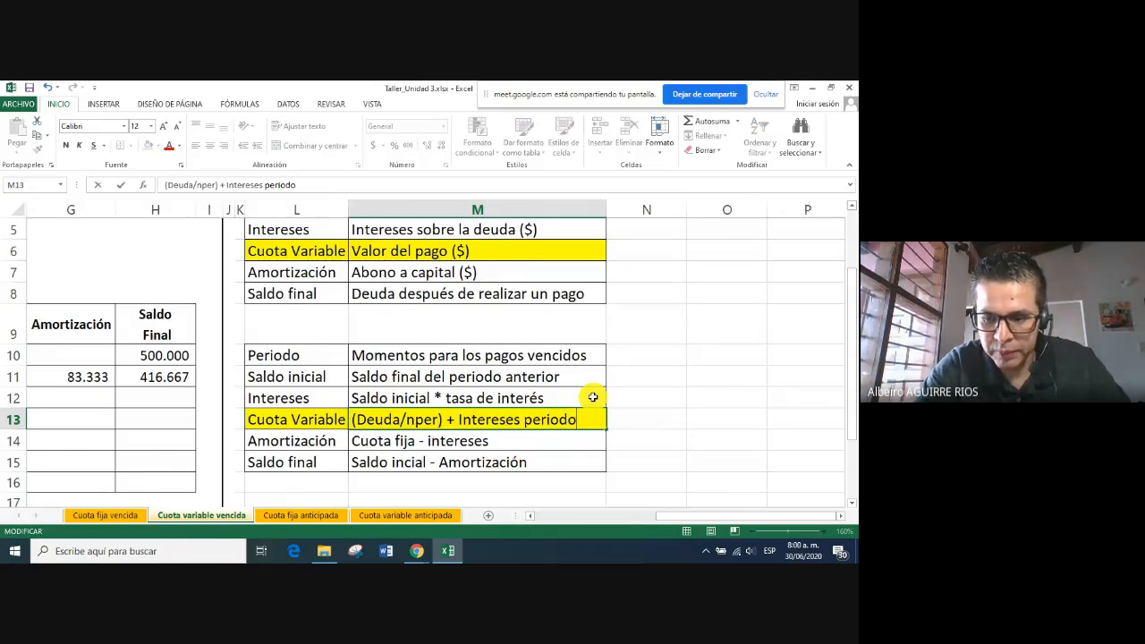
pyautogui.press('Return')
# Fill the period 1 formulas in D11:H11 down through period 6 in row 16 of the amortization table
pyautogui.press('Left')
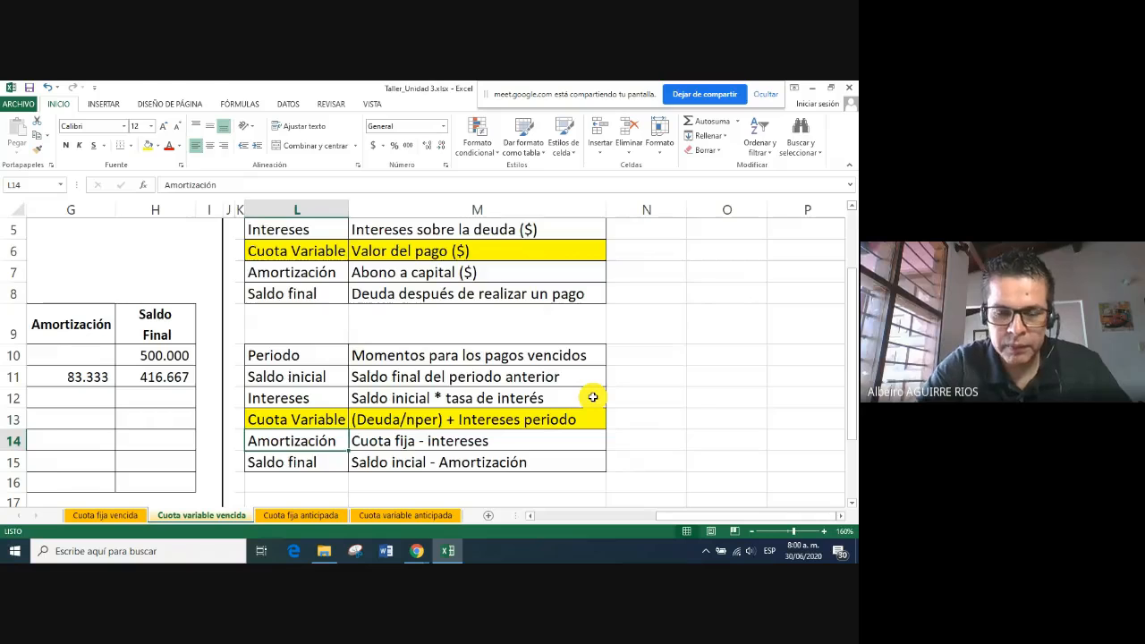
pyautogui.press('Home')
pyautogui.moveTo(179, 380); pyautogui.dragTo(544, 483)
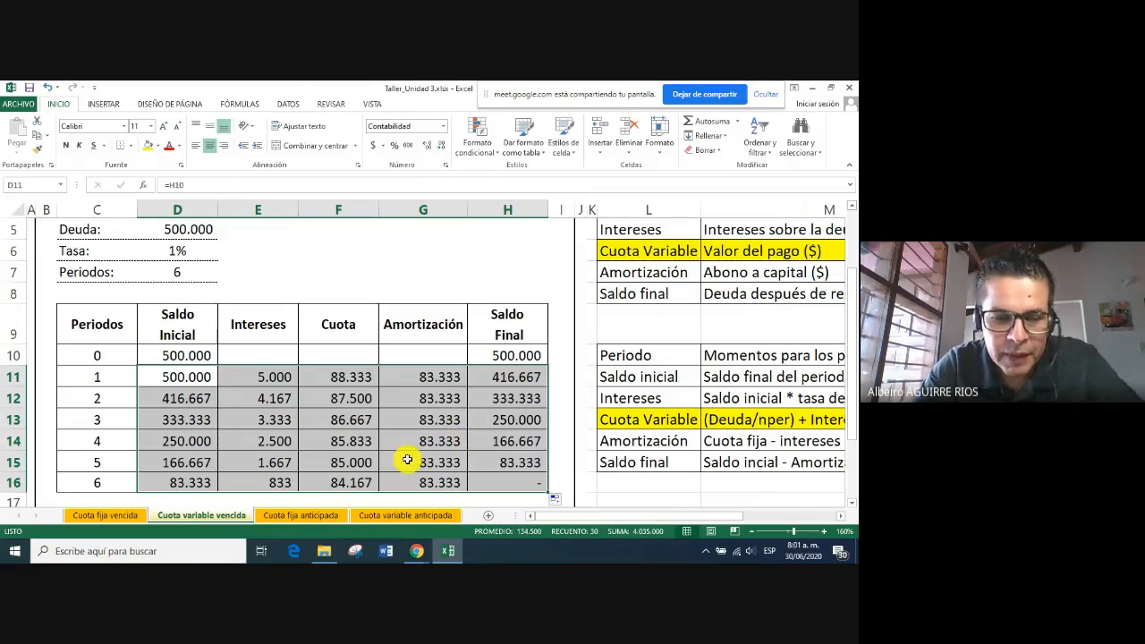
pyautogui.click(438, 281)
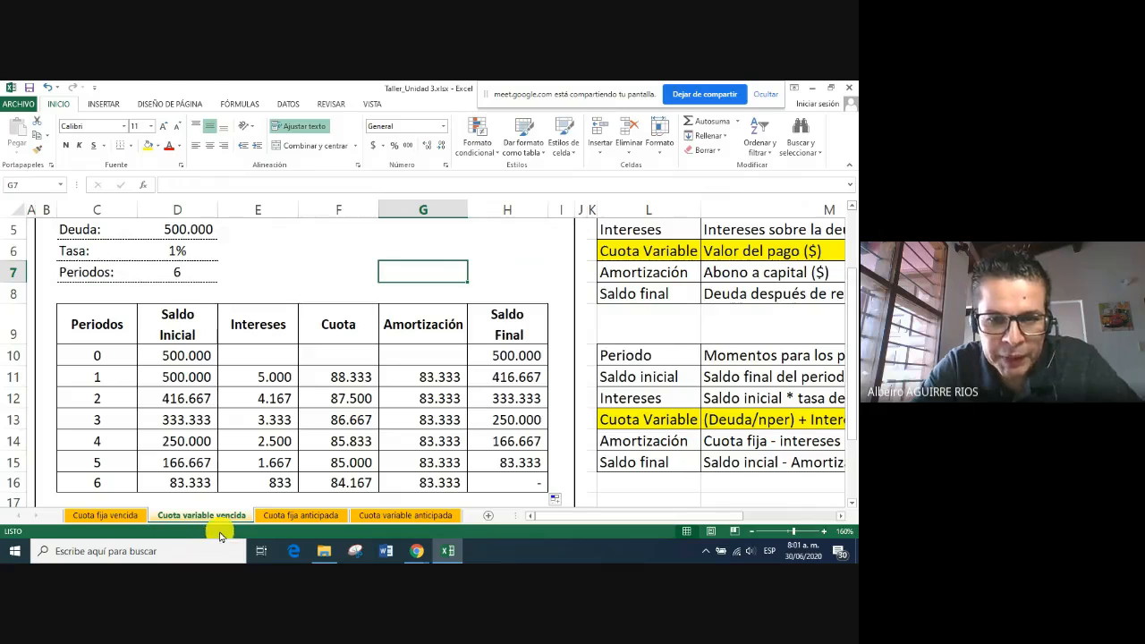
# Examine how the Amortización, Cuota and Intereses columns behave from period 1 to period 6
pyautogui.moveTo(424, 319); pyautogui.dragTo(417, 483)
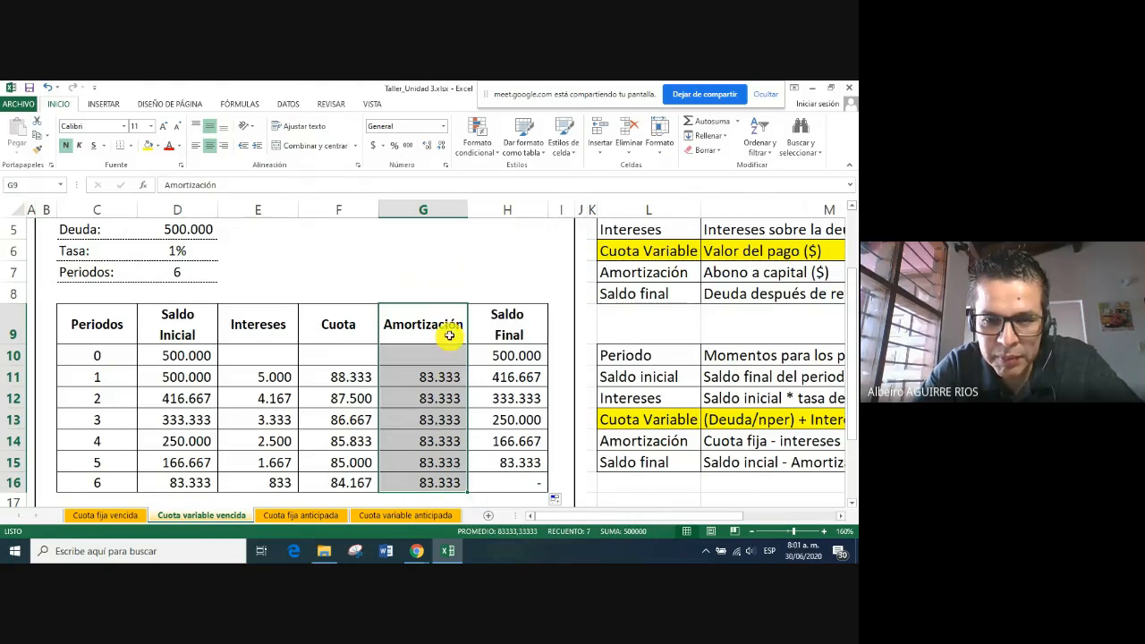
pyautogui.click(443, 325)
pyautogui.moveTo(443, 324); pyautogui.dragTo(430, 472)
pyautogui.moveTo(343, 377); pyautogui.dragTo(340, 475)
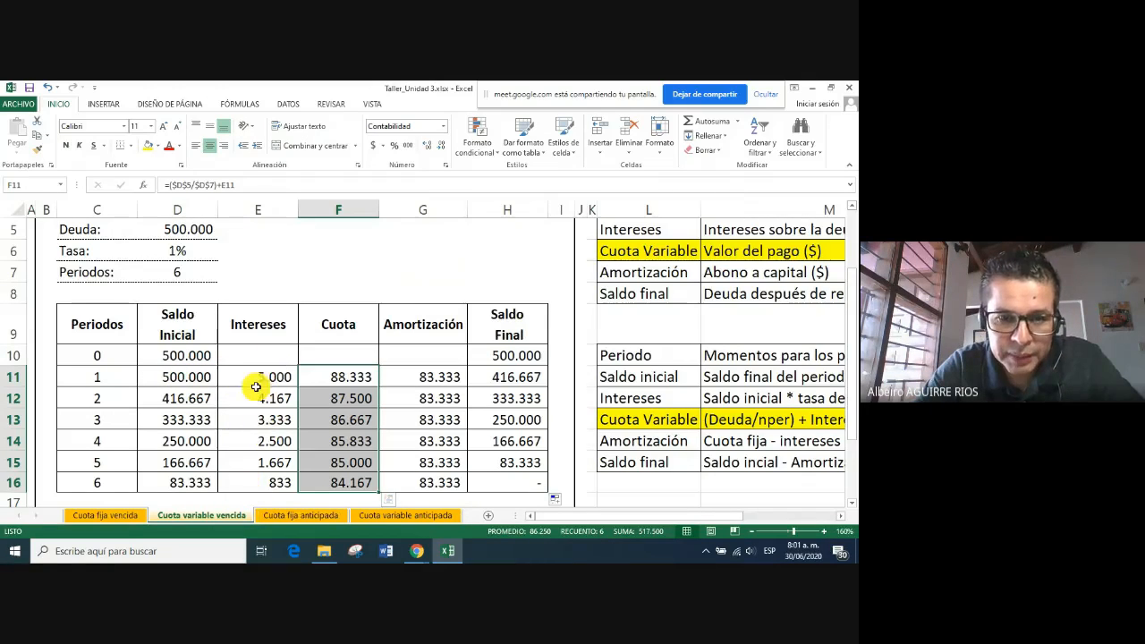
pyautogui.moveTo(260, 381); pyautogui.dragTo(256, 481)
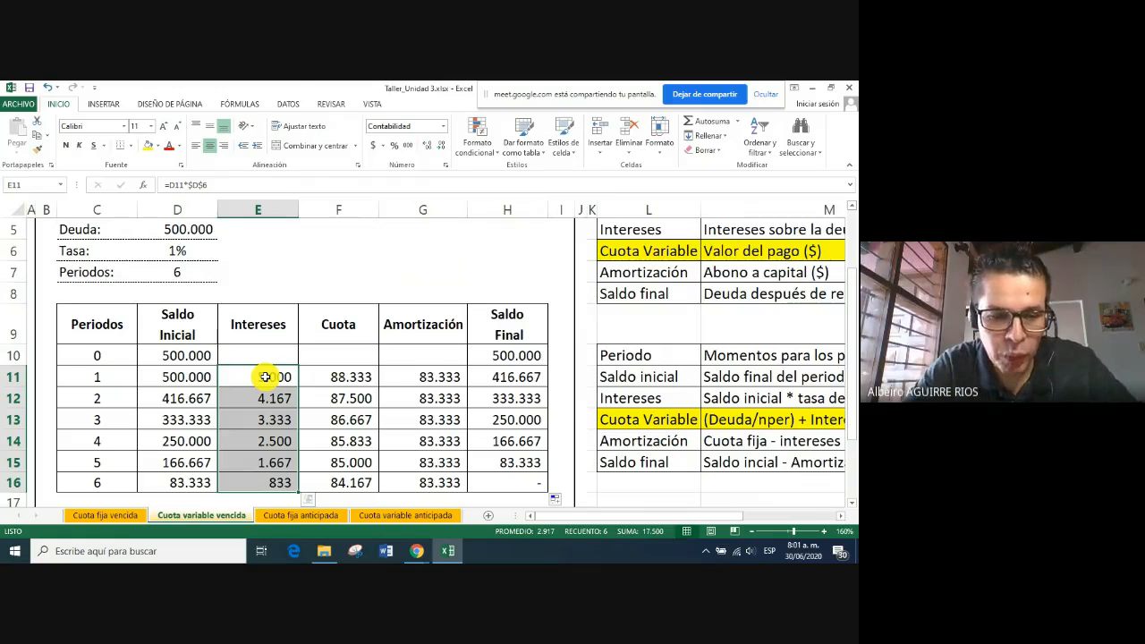
# Compare the Cuota column on the Cuota fija vencida sheet with the Cuota and Amortización columns on Cuota variable vencida
pyautogui.click(124, 519)
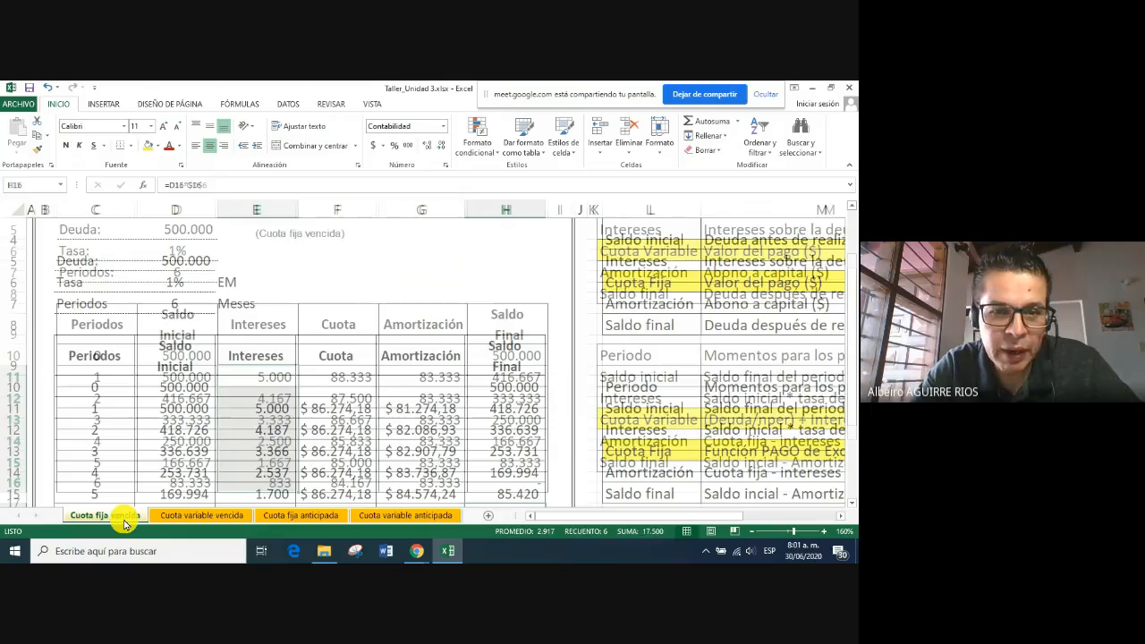
pyautogui.moveTo(331, 334); pyautogui.dragTo(331, 420)
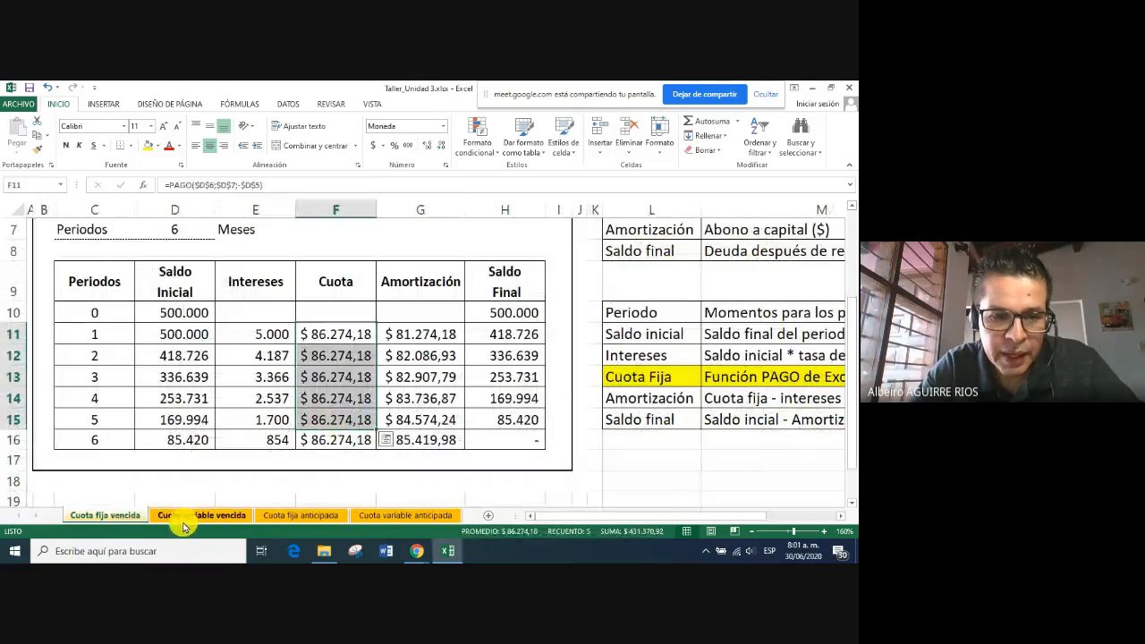
pyautogui.click(183, 520)
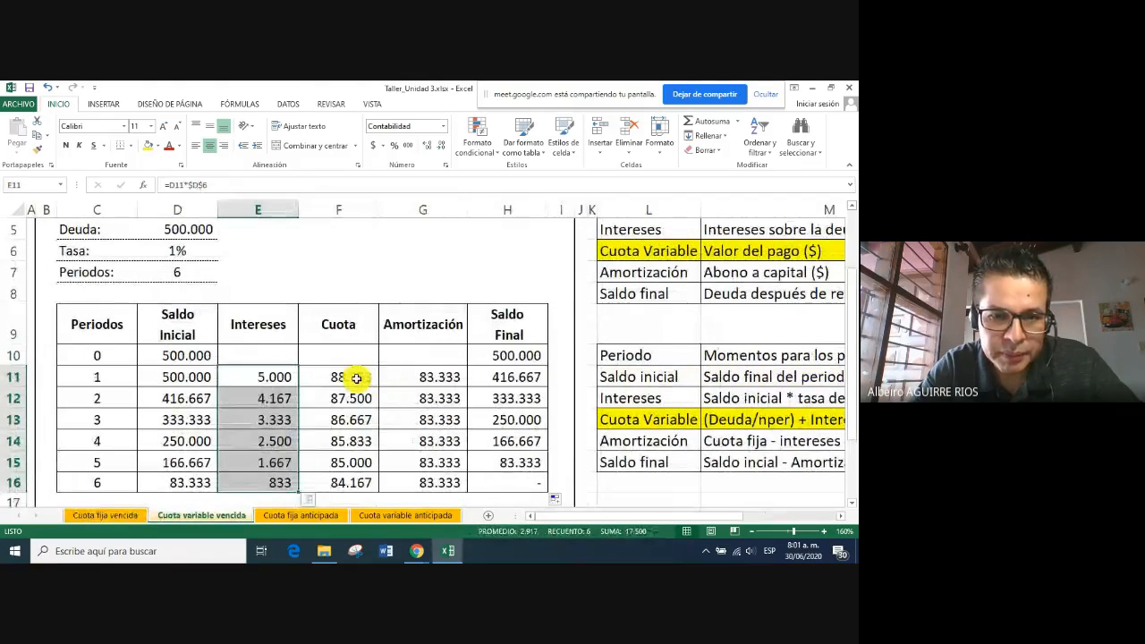
pyautogui.moveTo(356, 378); pyautogui.dragTo(357, 480)
pyautogui.moveTo(432, 376); pyautogui.dragTo(431, 484)
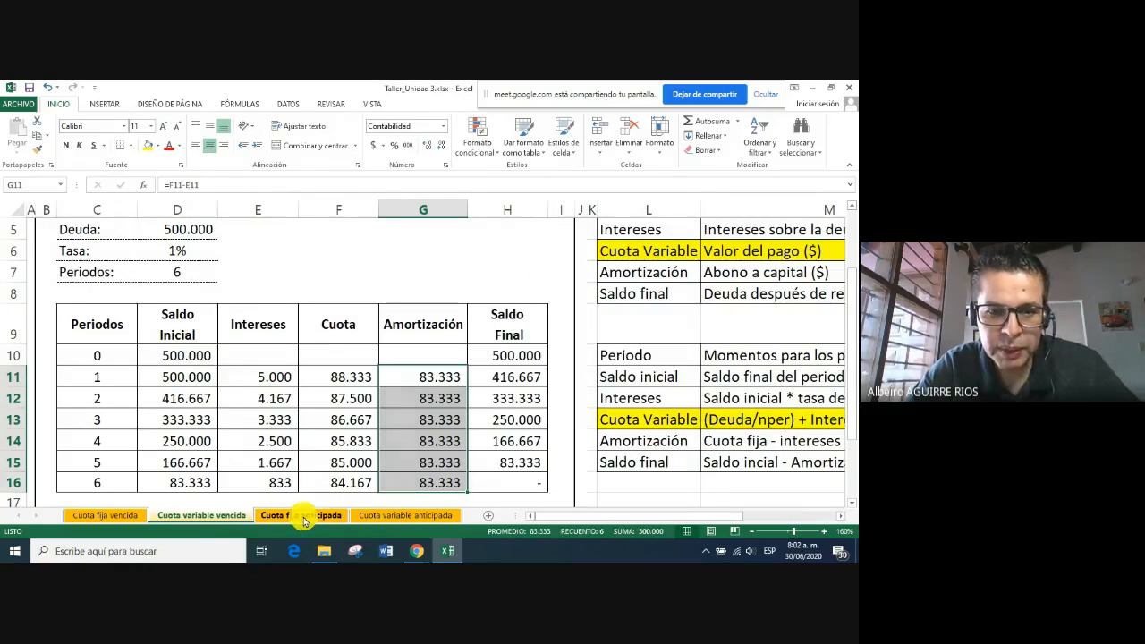
# On the Cuota fija anticipada sheet, link the period 0 Saldo Inicial in D10 to the debt with =D5
pyautogui.click(304, 515)
pyautogui.scroll(-2, 327, 430)
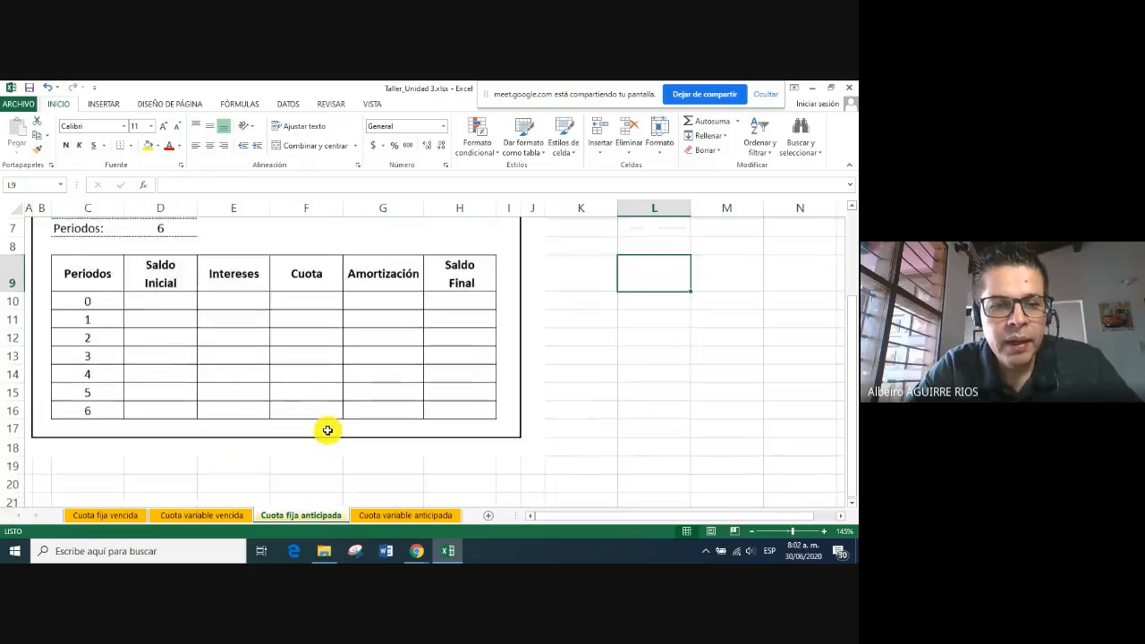
pyautogui.scroll(2, 223, 432)
pyautogui.scroll(-1, 152, 440)
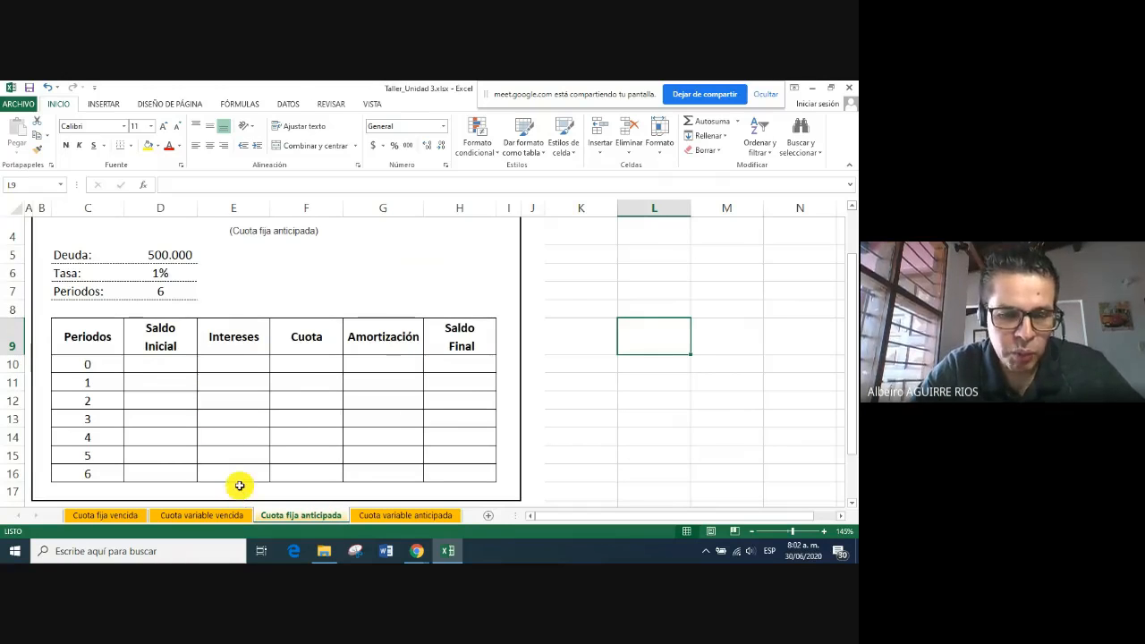
pyautogui.click(156, 362)
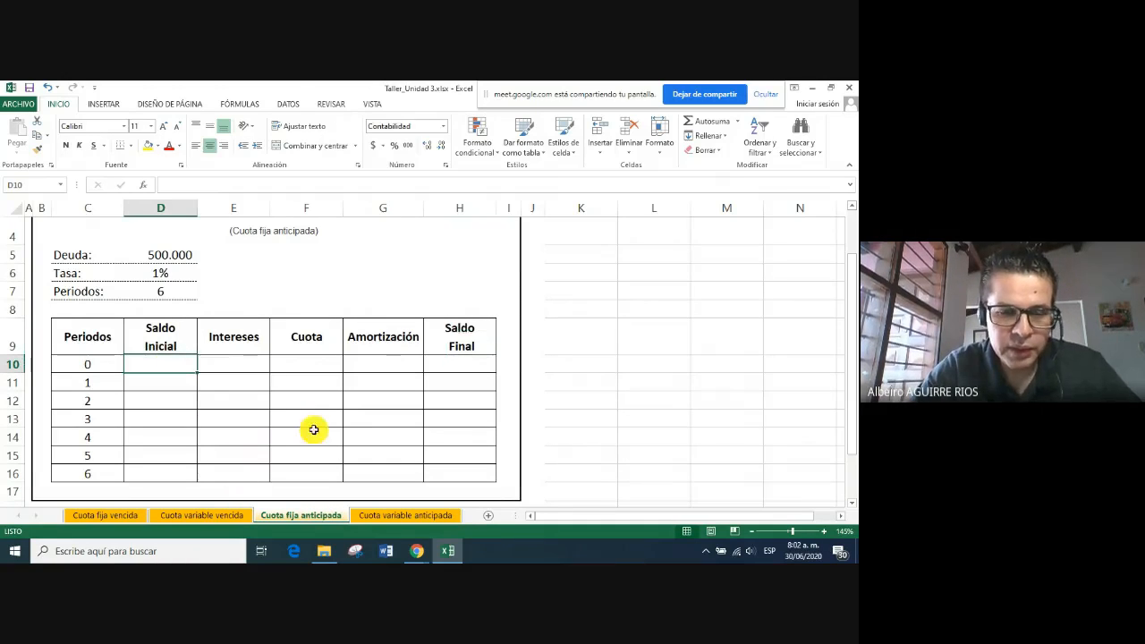
pyautogui.write('=')
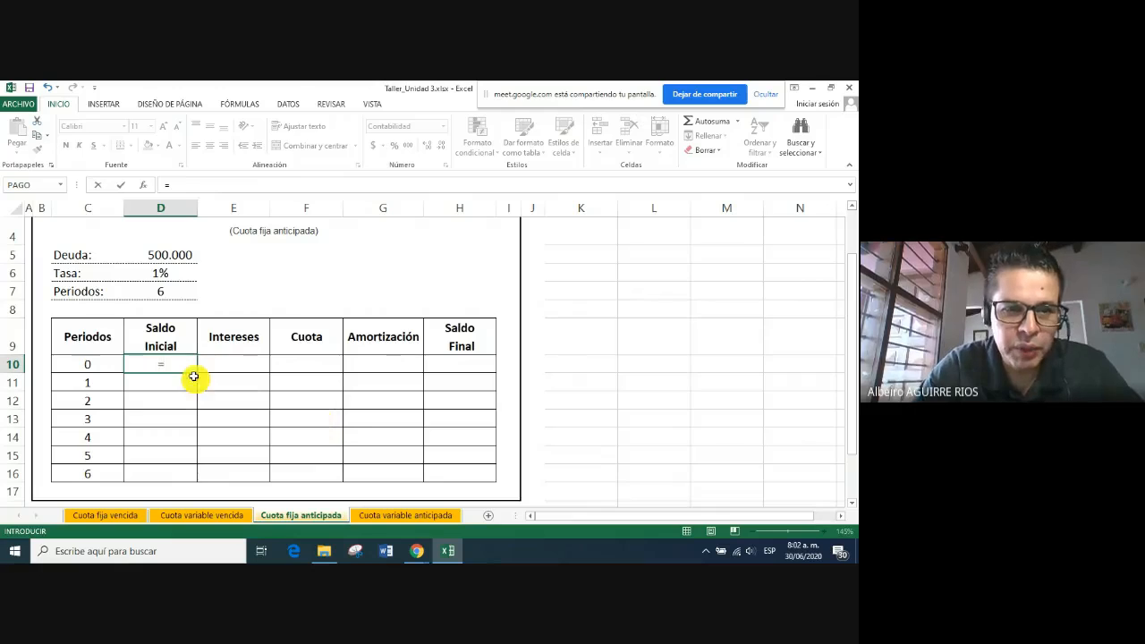
pyautogui.click(172, 256)
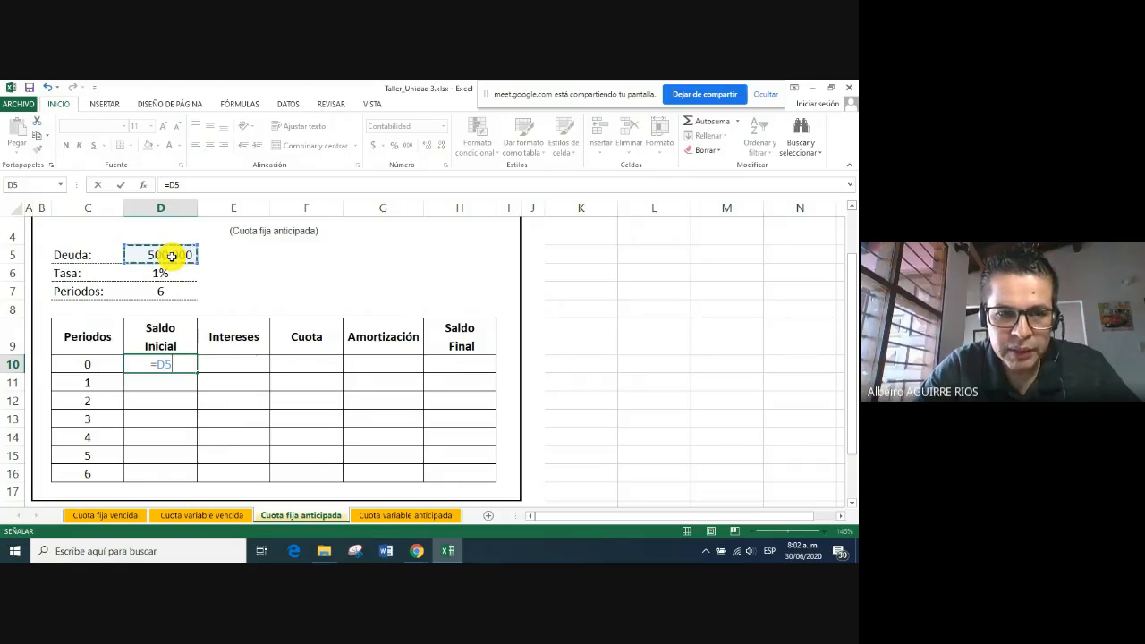
pyautogui.press('Return')
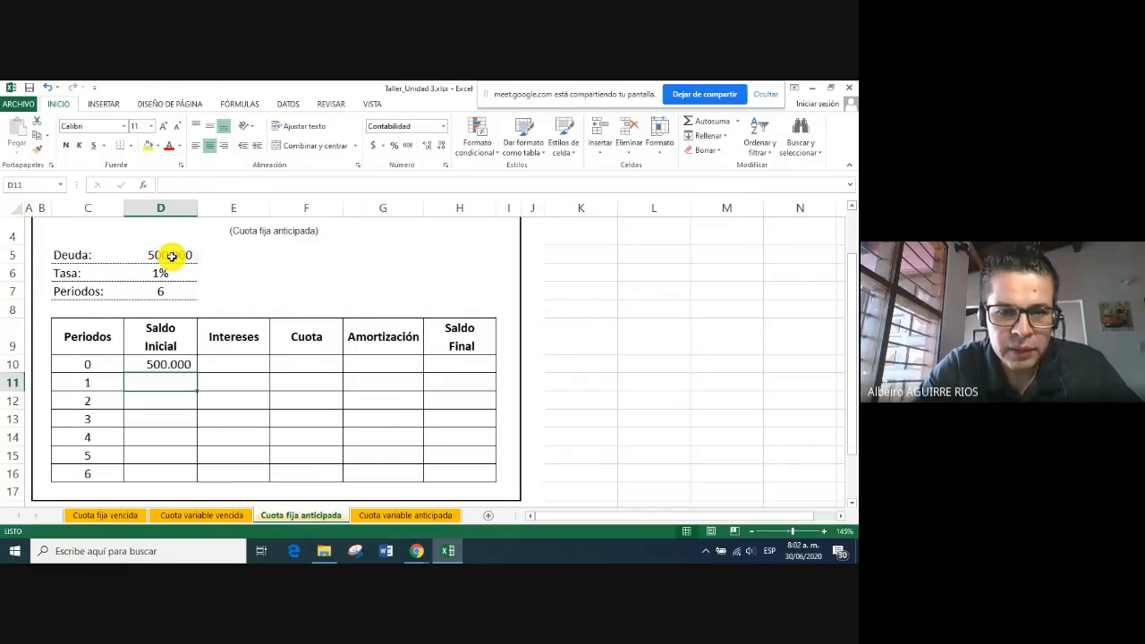
# Link the period 0 Saldo Final in H10 to D10 and the period 1 Saldo Inicial in D11 to H10
pyautogui.click(454, 366)
pyautogui.write('=')
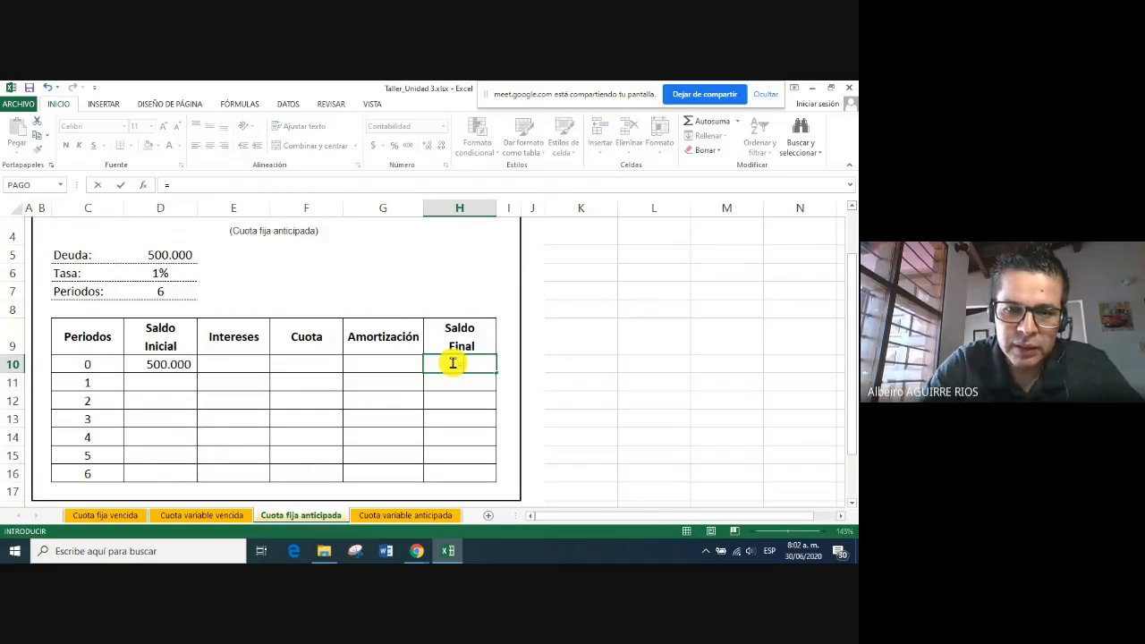
pyautogui.click(149, 366)
pyautogui.press('Return')
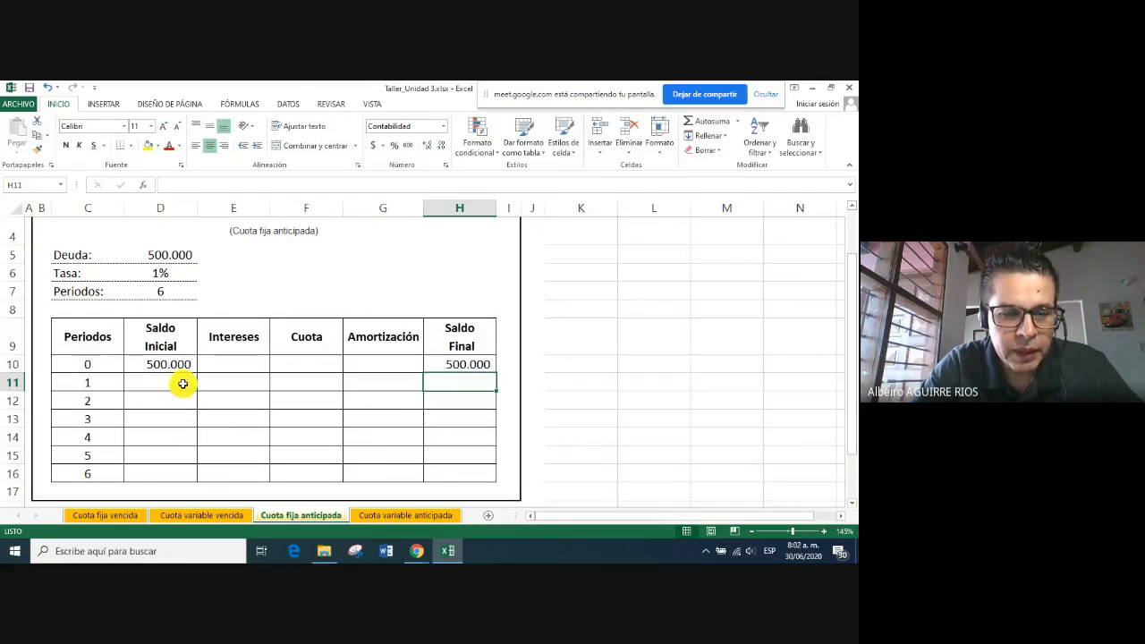
pyautogui.click(168, 387)
pyautogui.write('=')
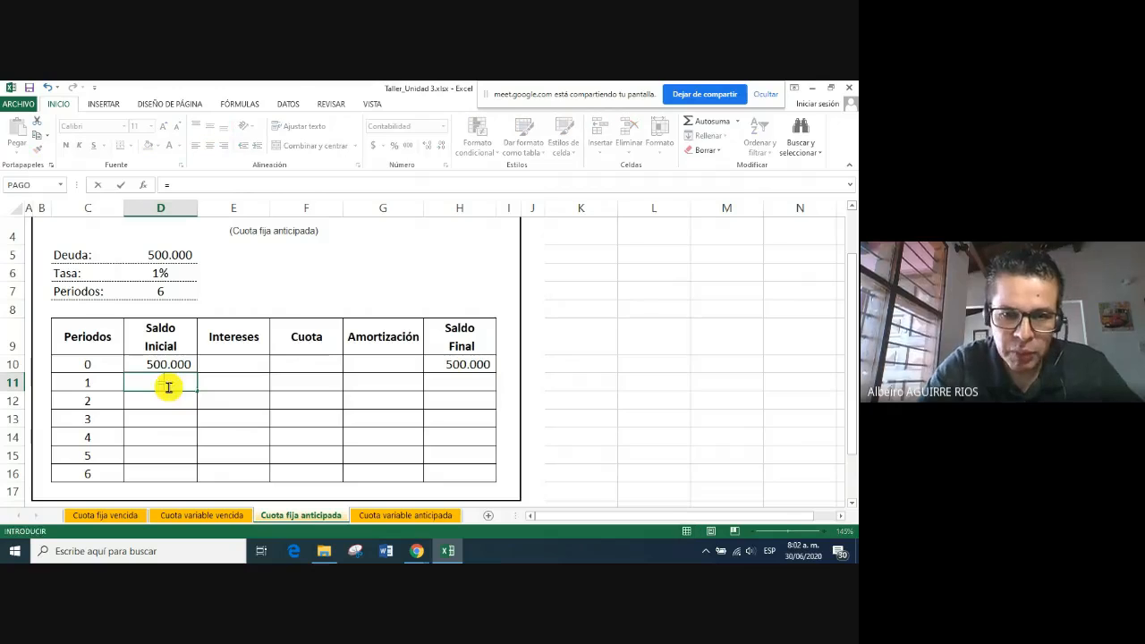
pyautogui.click(469, 363)
pyautogui.press('Return')
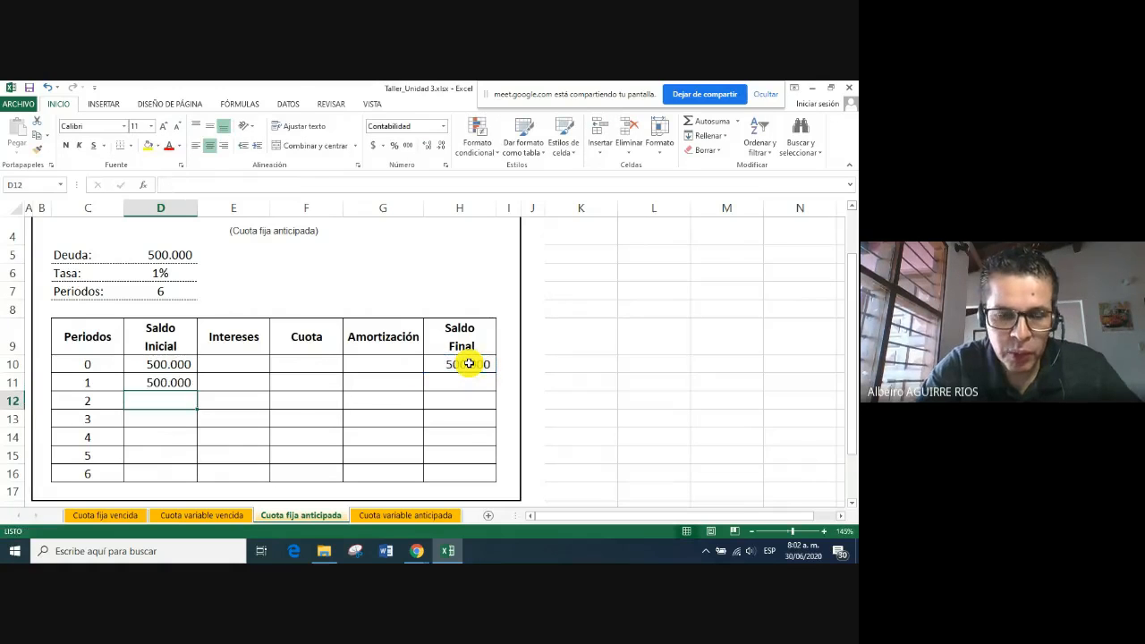
# Calculate the period 1 Intereses in E11 with the formula =D11*$D$6
pyautogui.click(230, 390)
pyautogui.write('=')
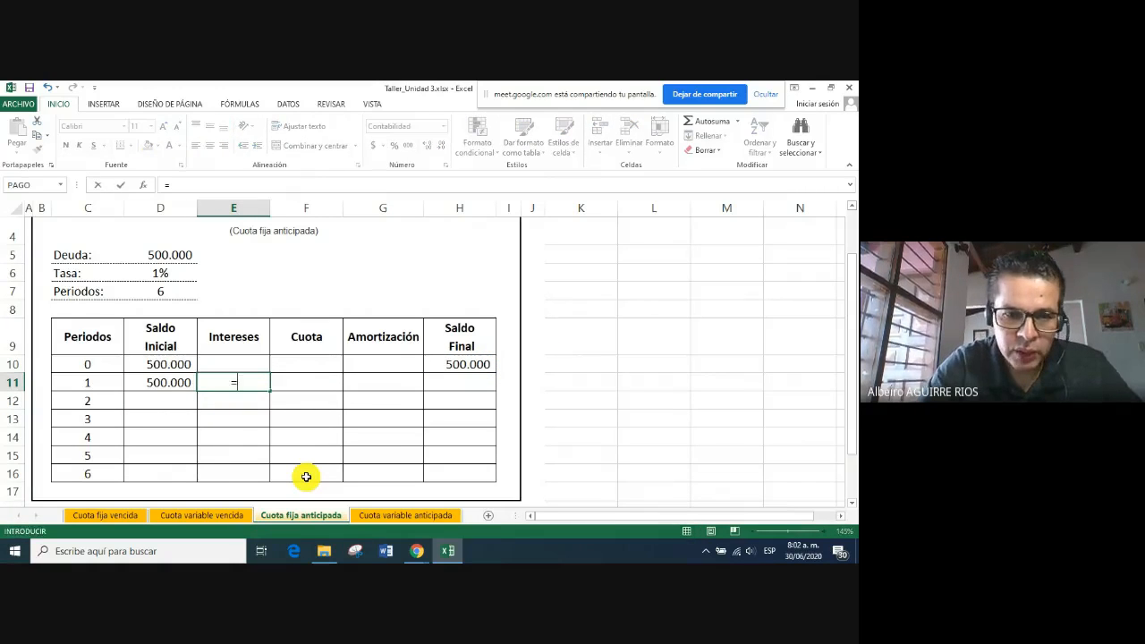
pyautogui.click(158, 381)
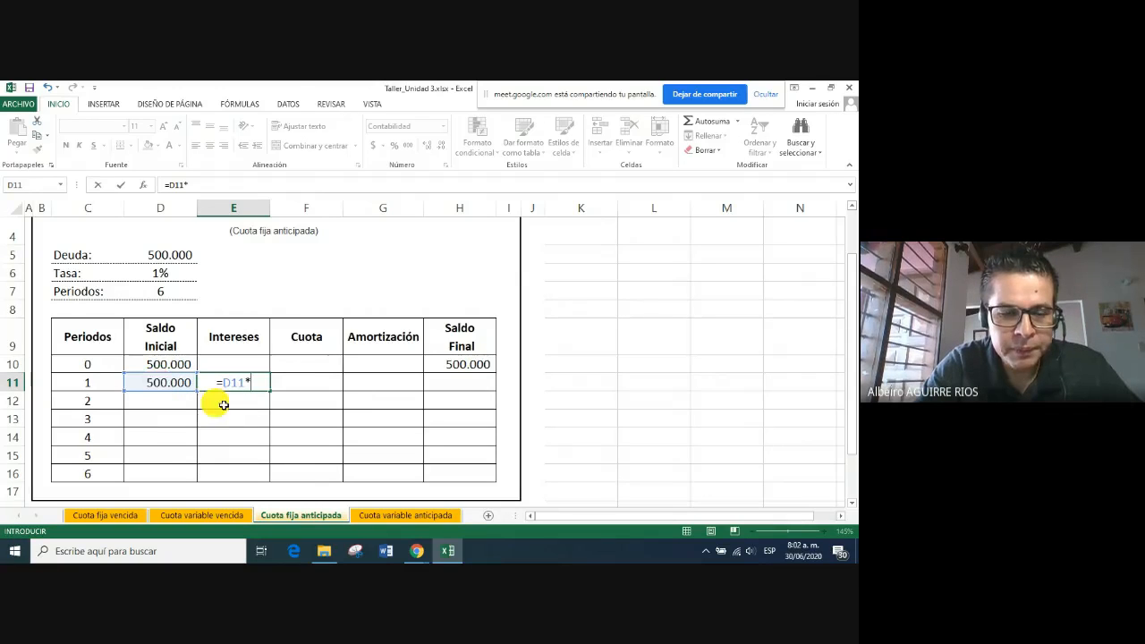
pyautogui.click(158, 273)
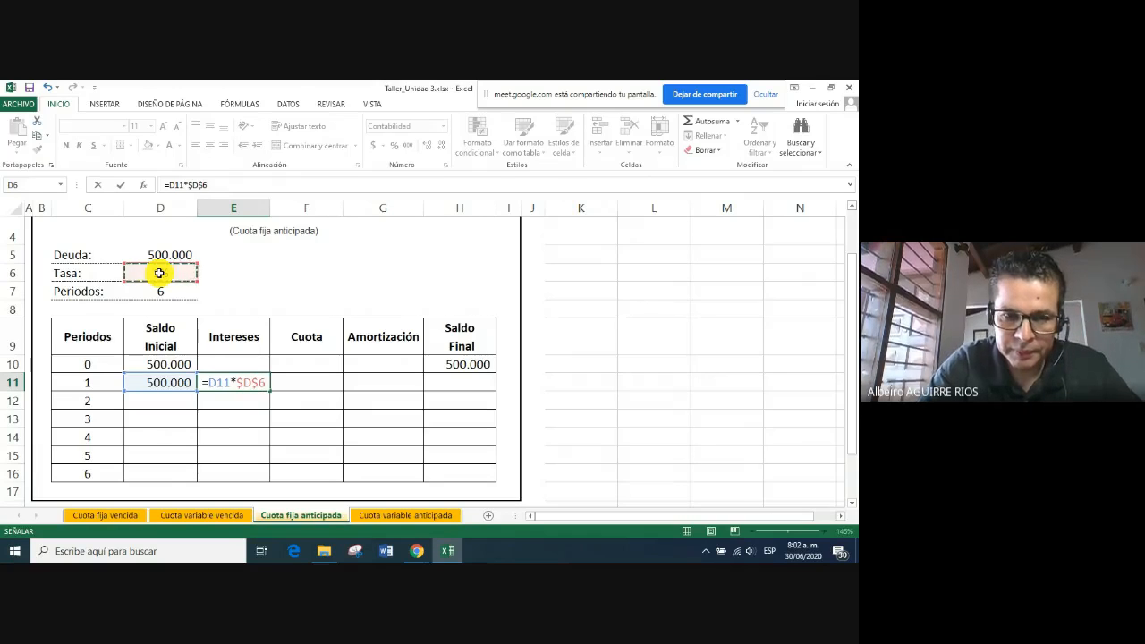
pyautogui.press('Return')
# Insert the financial function PAGO in the period 1 Cuota cell F11
pyautogui.click(314, 383)
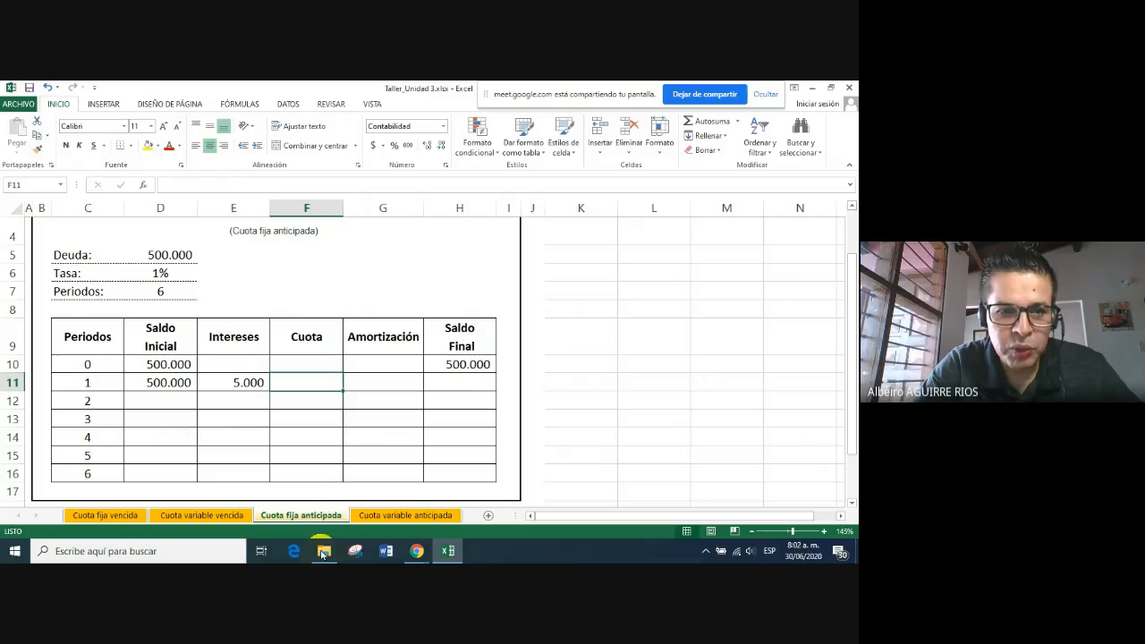
pyautogui.click(143, 184)
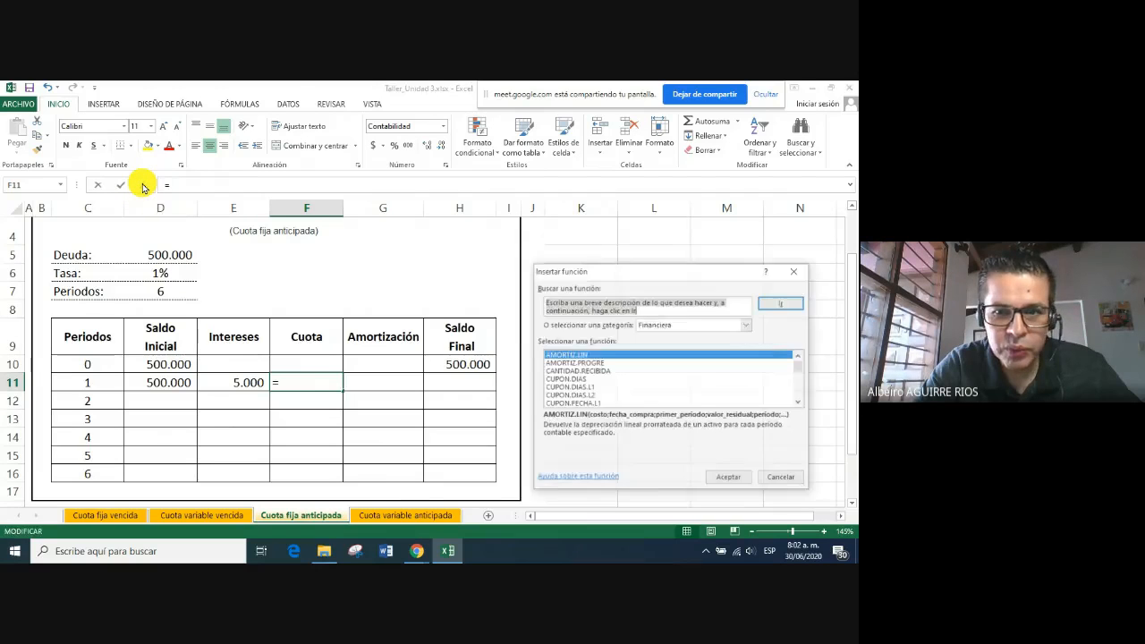
pyautogui.click(577, 387)
pyautogui.press('p')
pyautogui.press('Down')
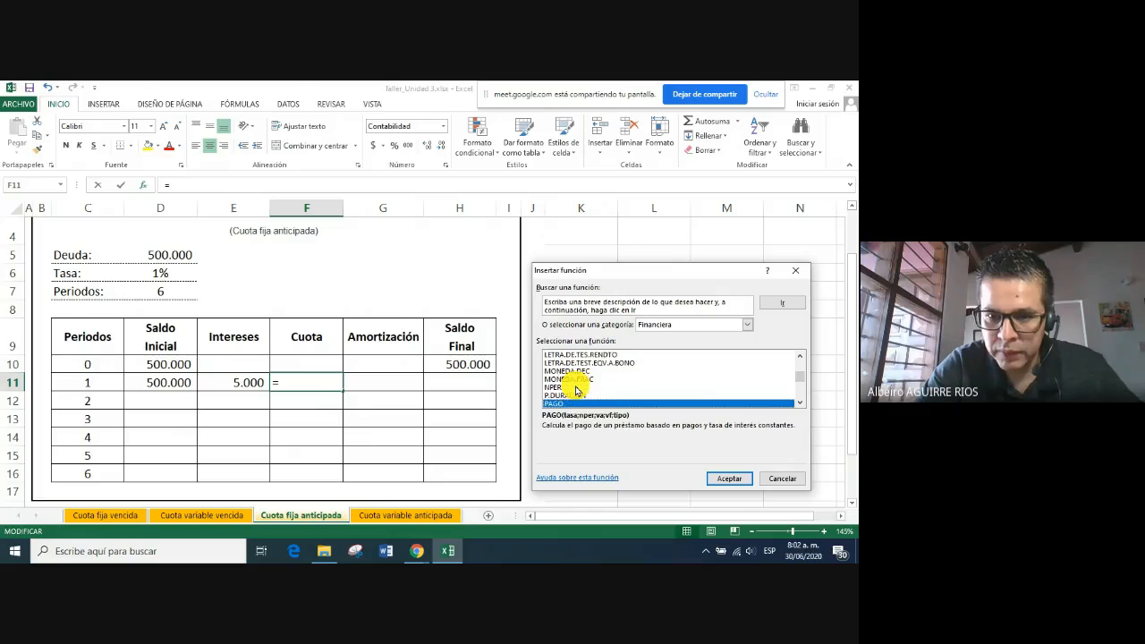
pyautogui.press('Return')
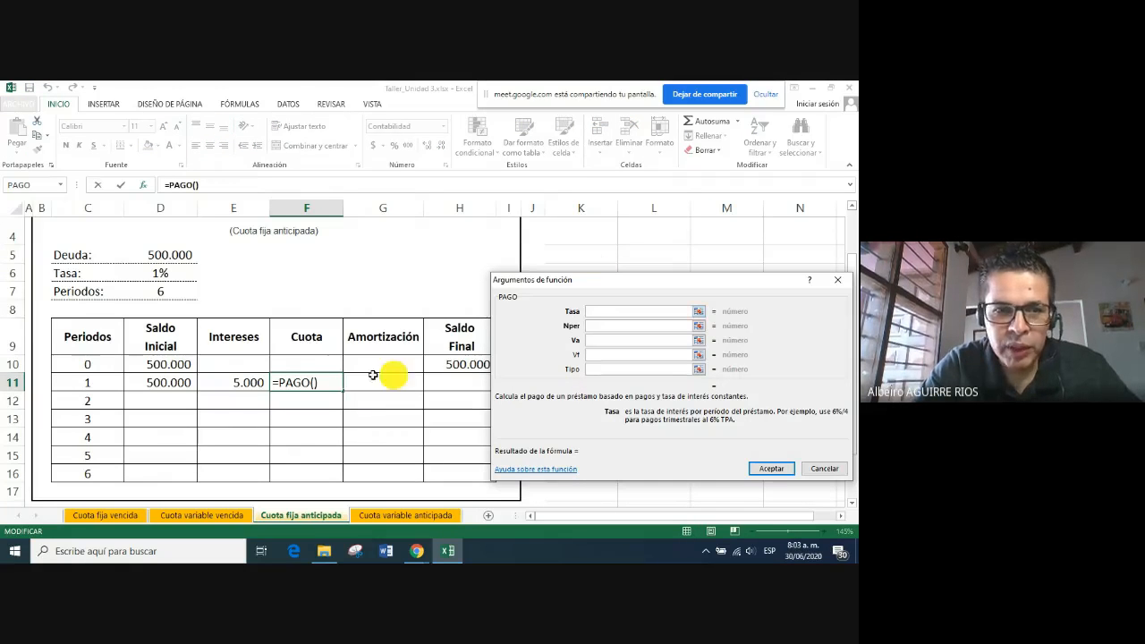
# Give PAGO the arguments Tasa $D$6, Nper $D$7 and Va -$D$5, and compare the payment with the Cuota fija vencida sheet
pyautogui.click(152, 277)
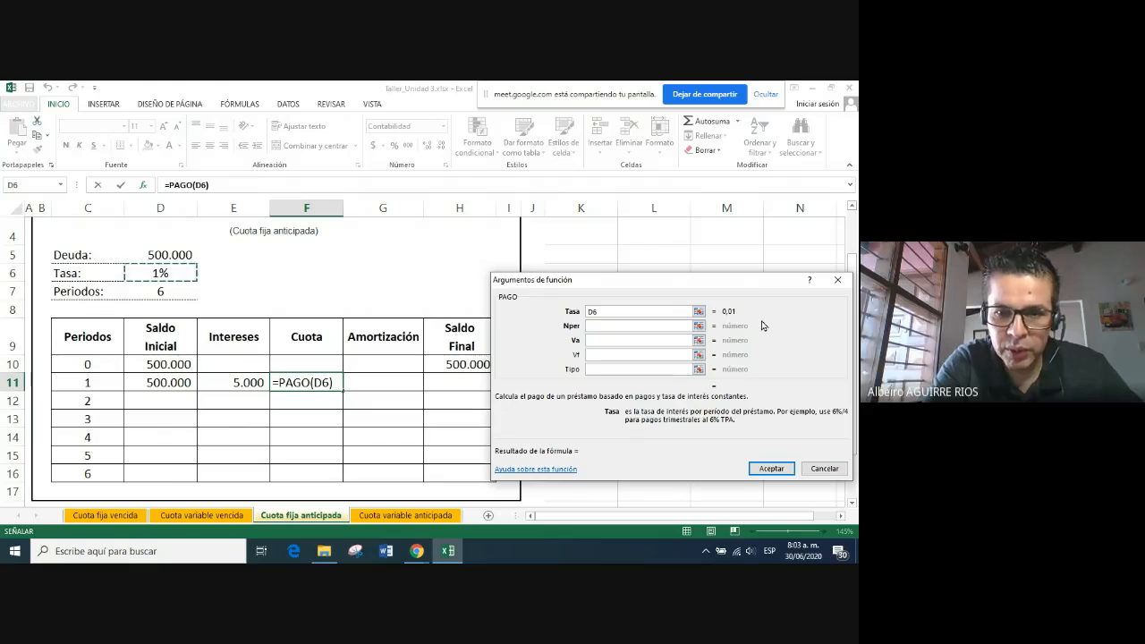
pyautogui.press('F4')
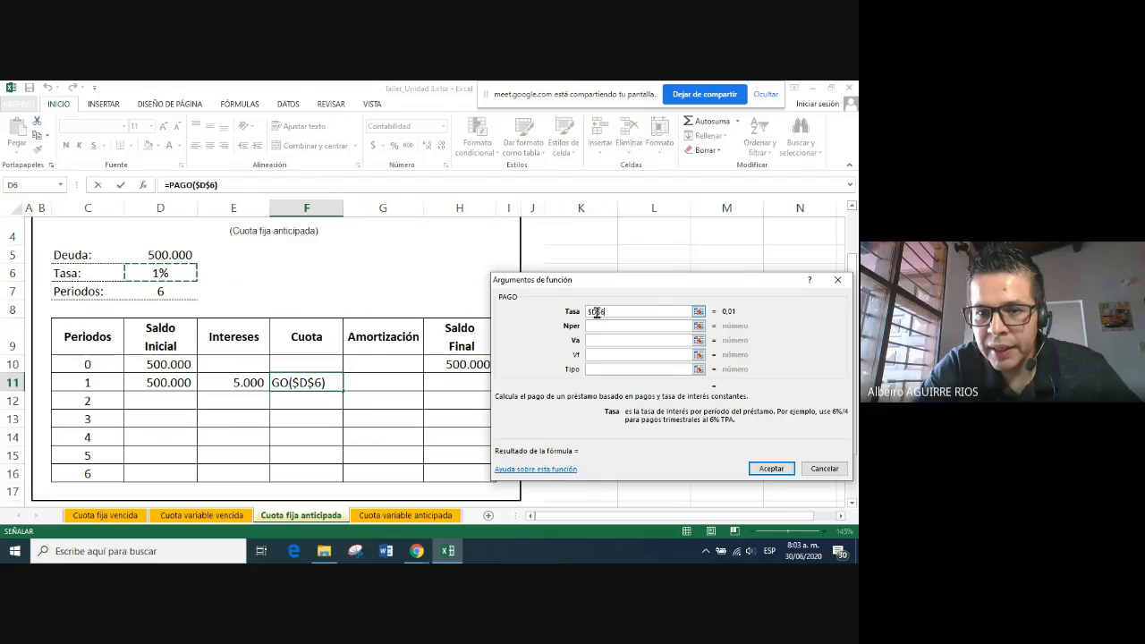
pyautogui.click(610, 327)
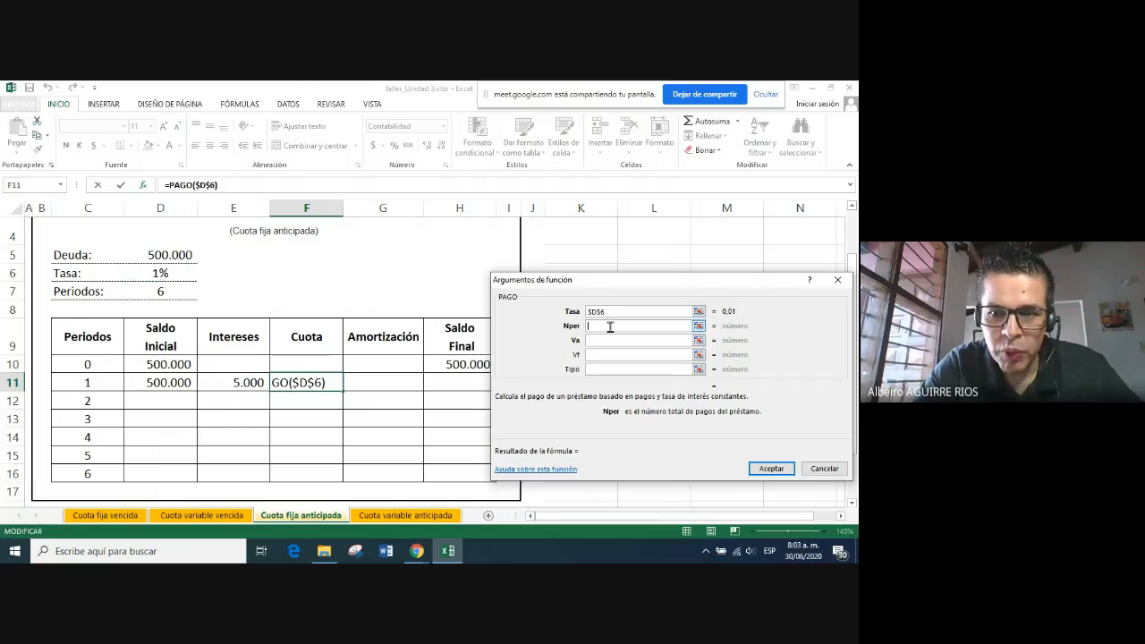
pyautogui.click(165, 292)
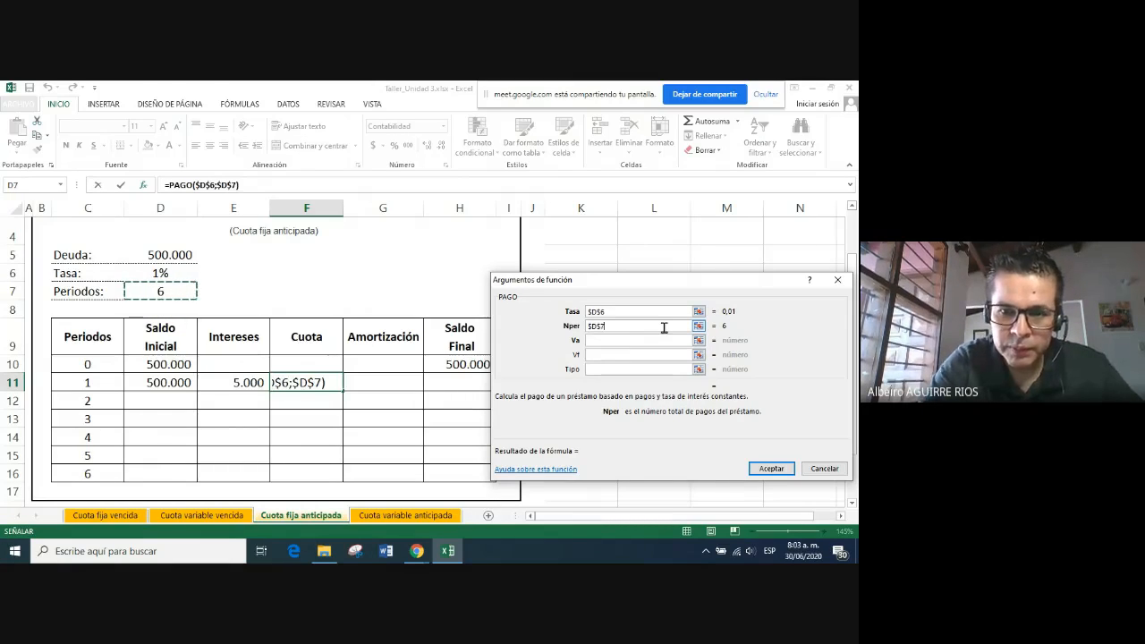
pyautogui.click(598, 341)
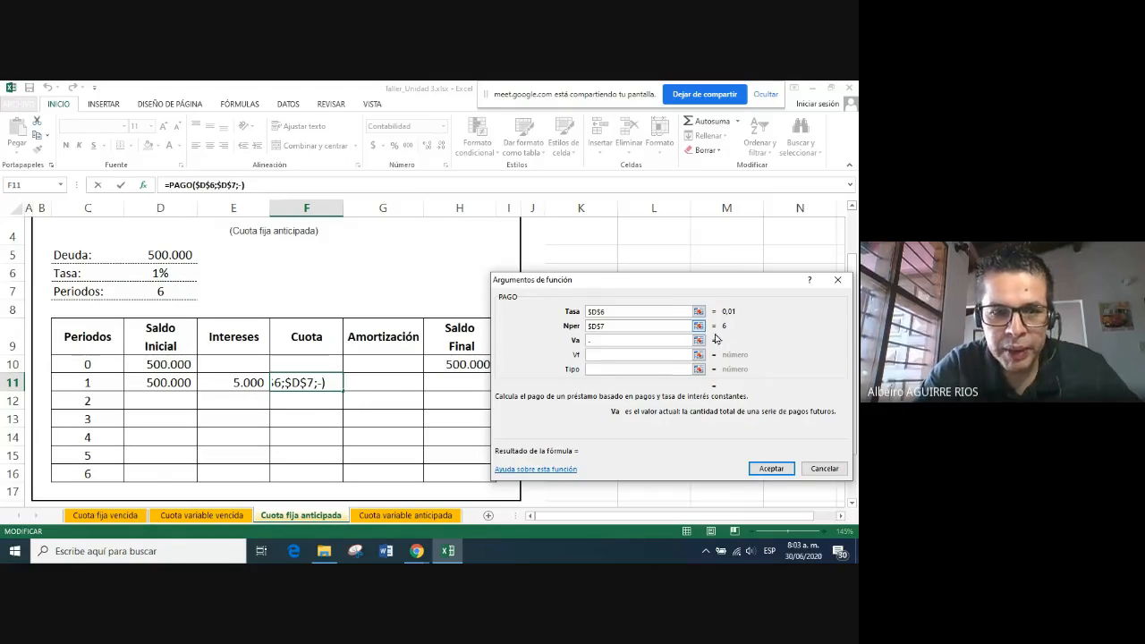
pyautogui.click(159, 254)
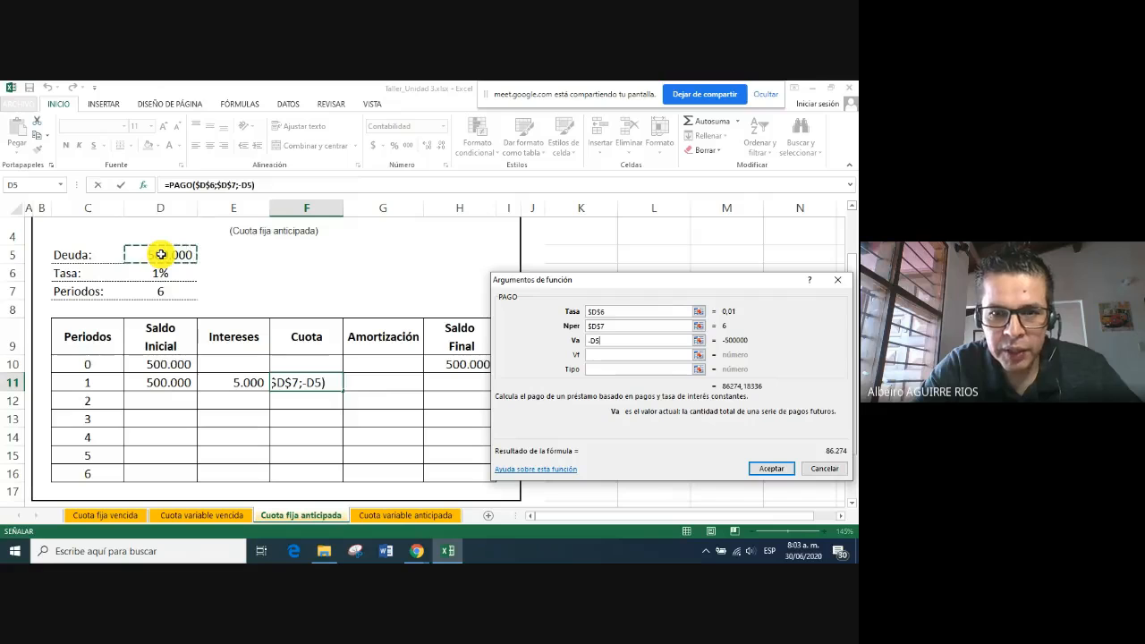
pyautogui.press('F4')
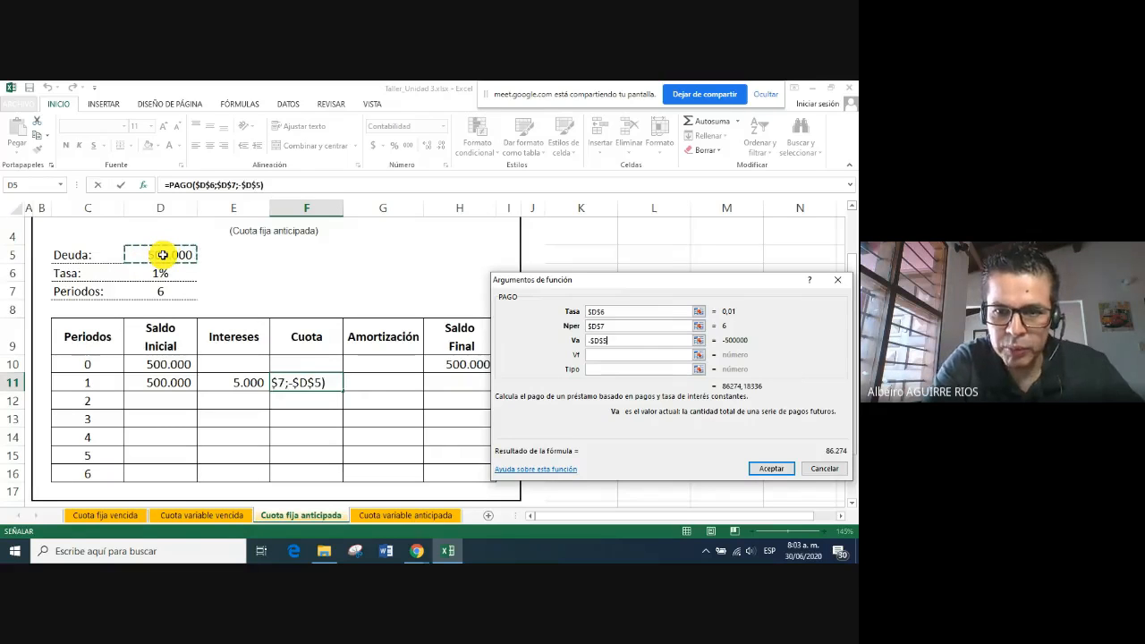
pyautogui.click(758, 470)
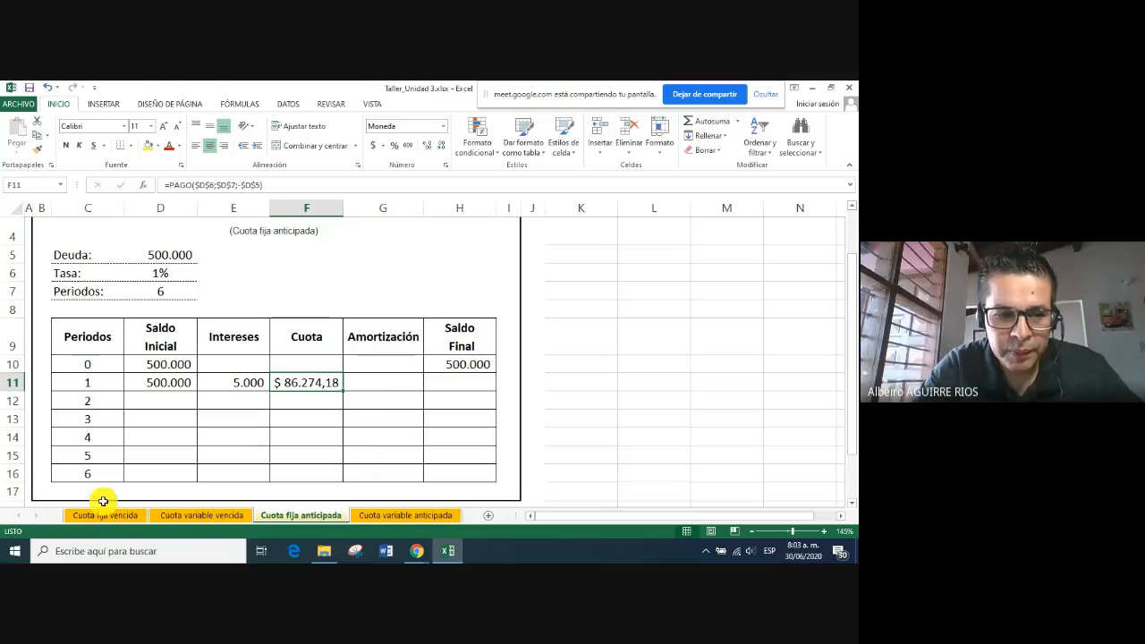
pyautogui.click(122, 517)
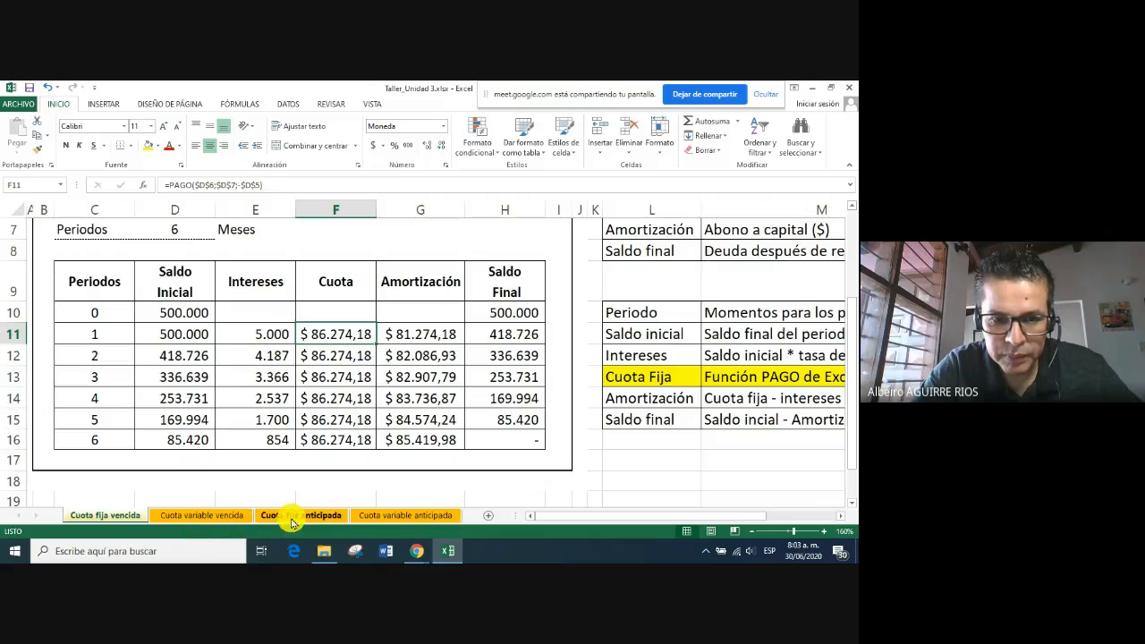
pyautogui.click(294, 518)
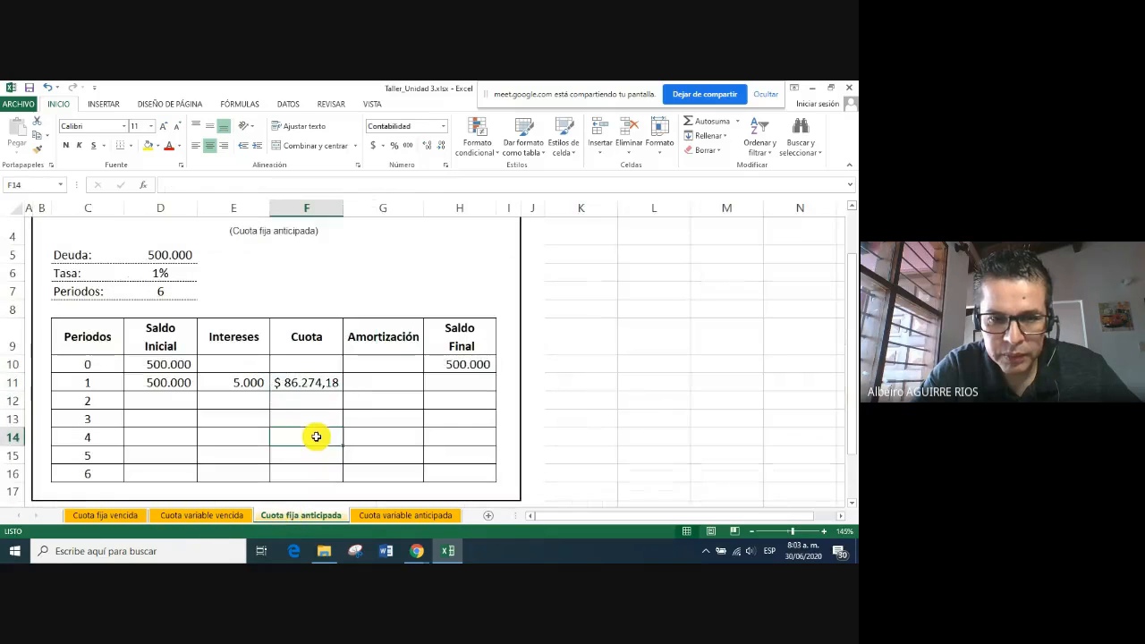
pyautogui.click(314, 383)
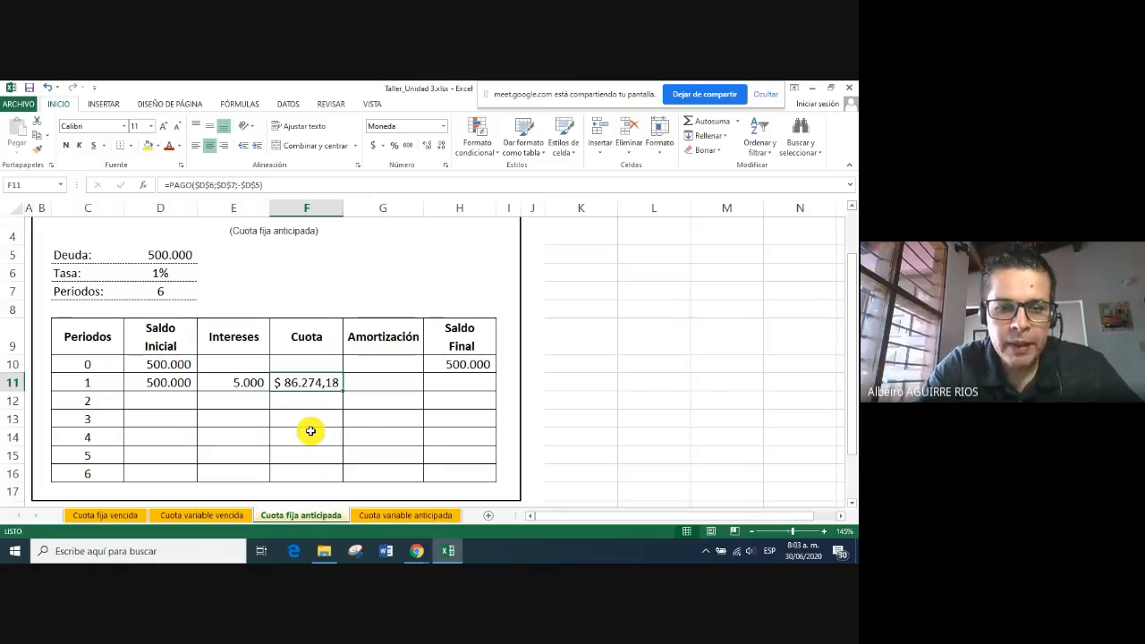
# Calculate the period 1 Amortización in G11 as the Cuota minus the Intereses, =F11-E11
pyautogui.click(379, 385)
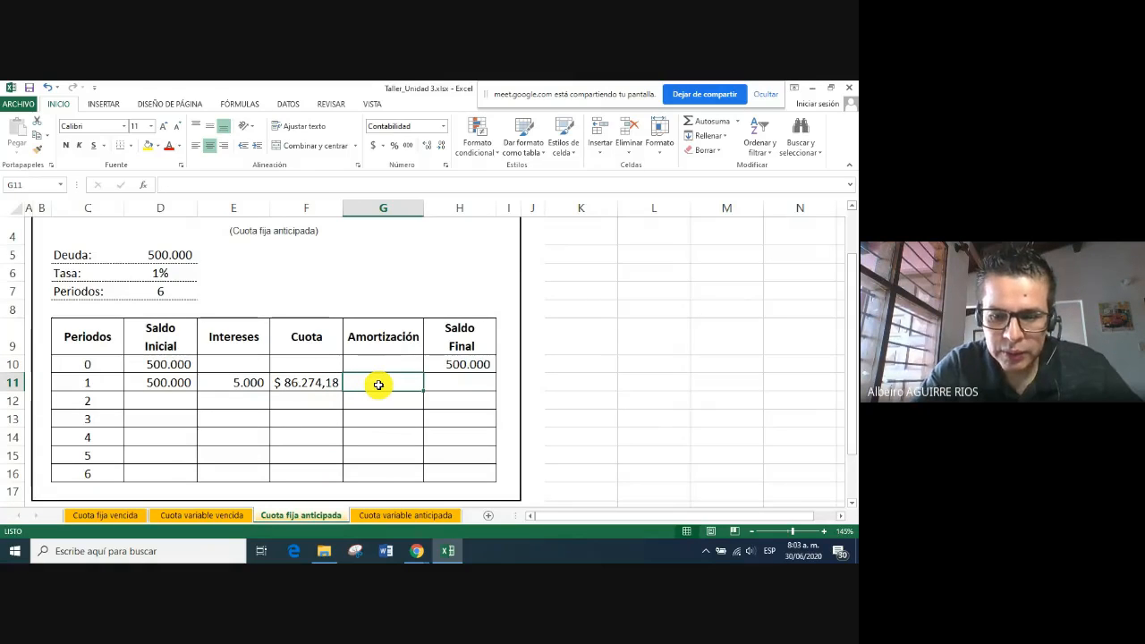
pyautogui.write('=')
pyautogui.click(304, 377)
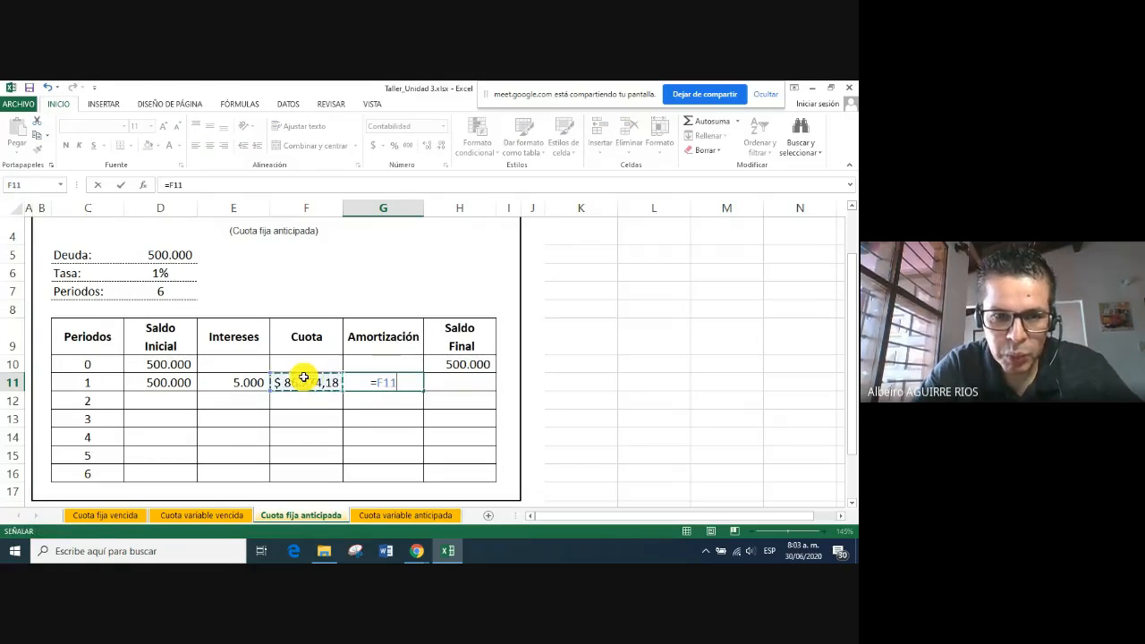
pyautogui.click(231, 381)
pyautogui.press('Return')
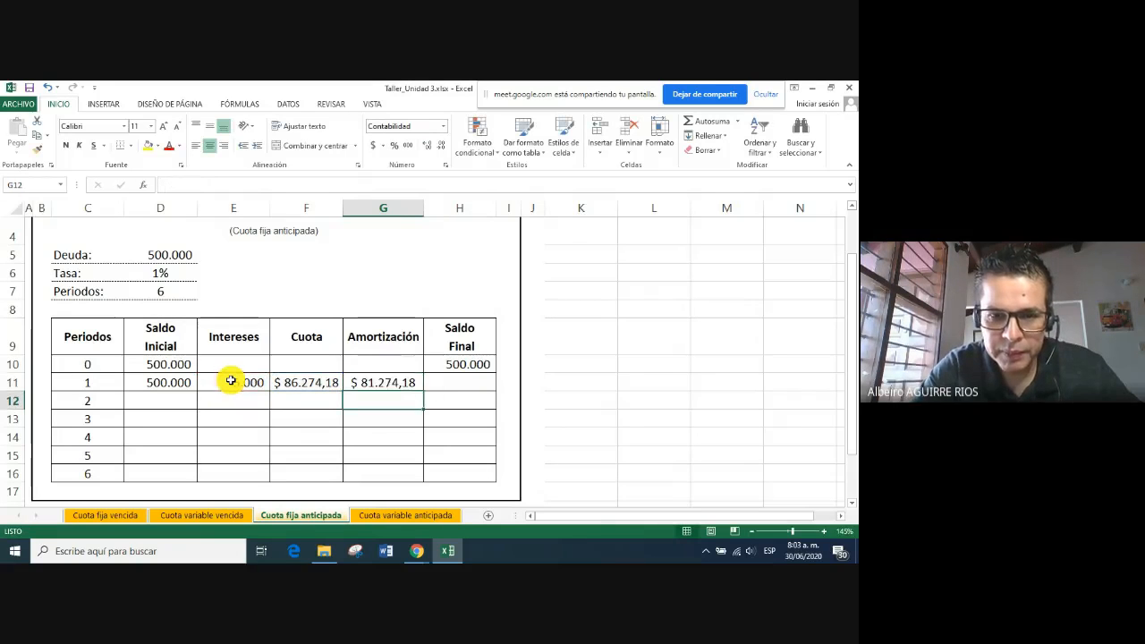
# Calculate the period 1 Saldo Final in H11 as Saldo Inicial minus Amortización, =D11-G11
pyautogui.click(471, 387)
pyautogui.write('=')
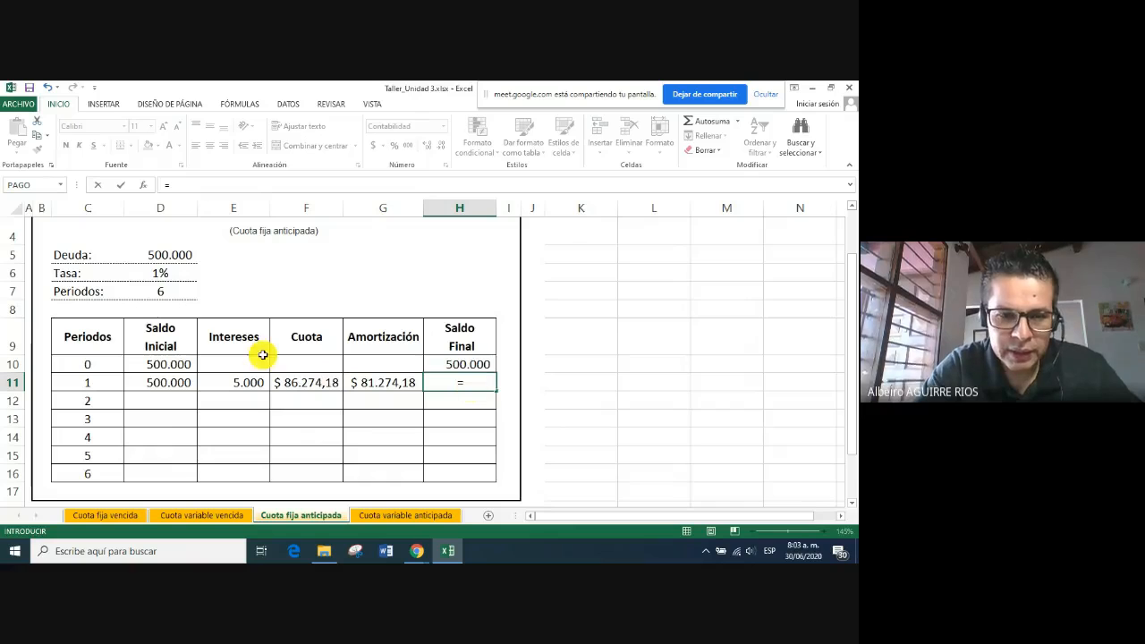
pyautogui.click(164, 385)
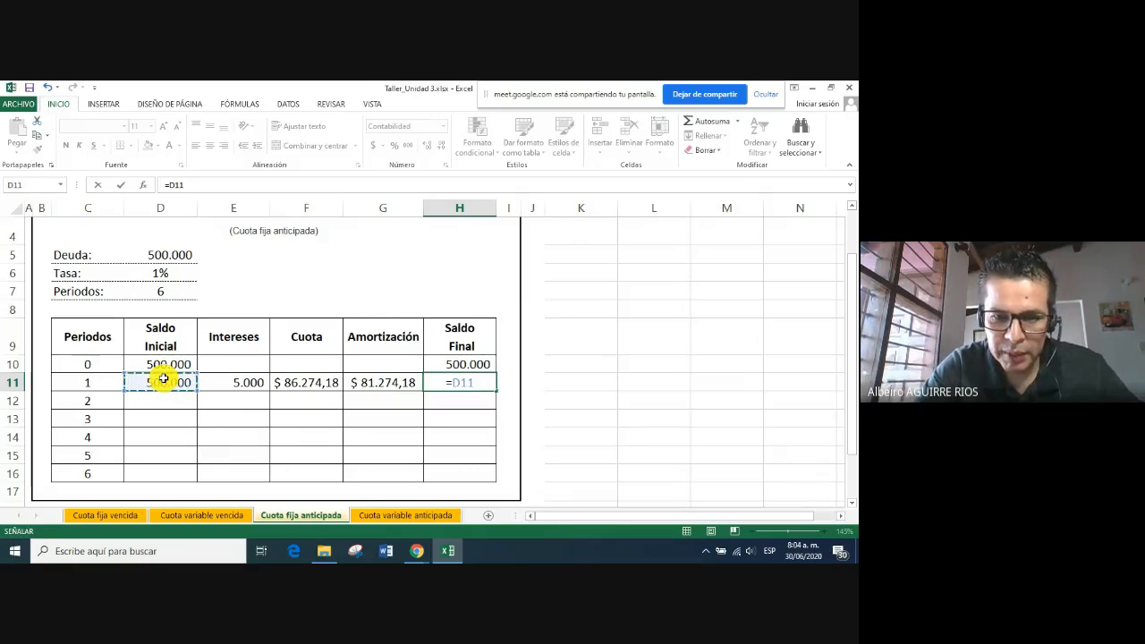
pyautogui.write('-')
pyautogui.click(377, 382)
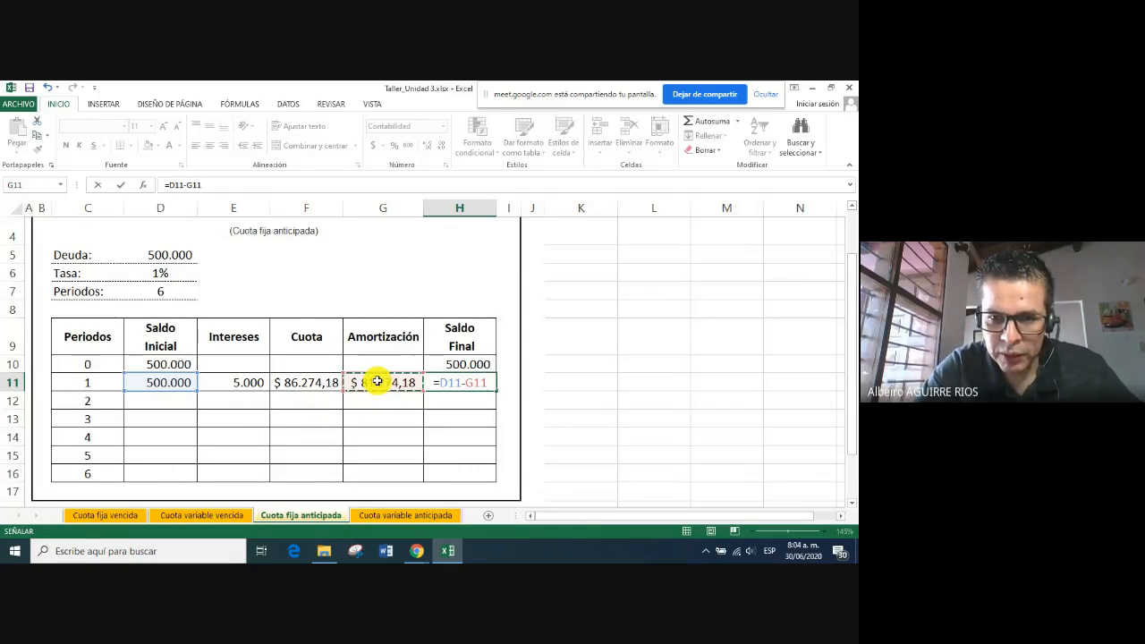
pyautogui.press('Return')
# Fill the period 1 formulas in D11:H11 down through period 6 in row 16
pyautogui.moveTo(169, 383); pyautogui.dragTo(481, 483)
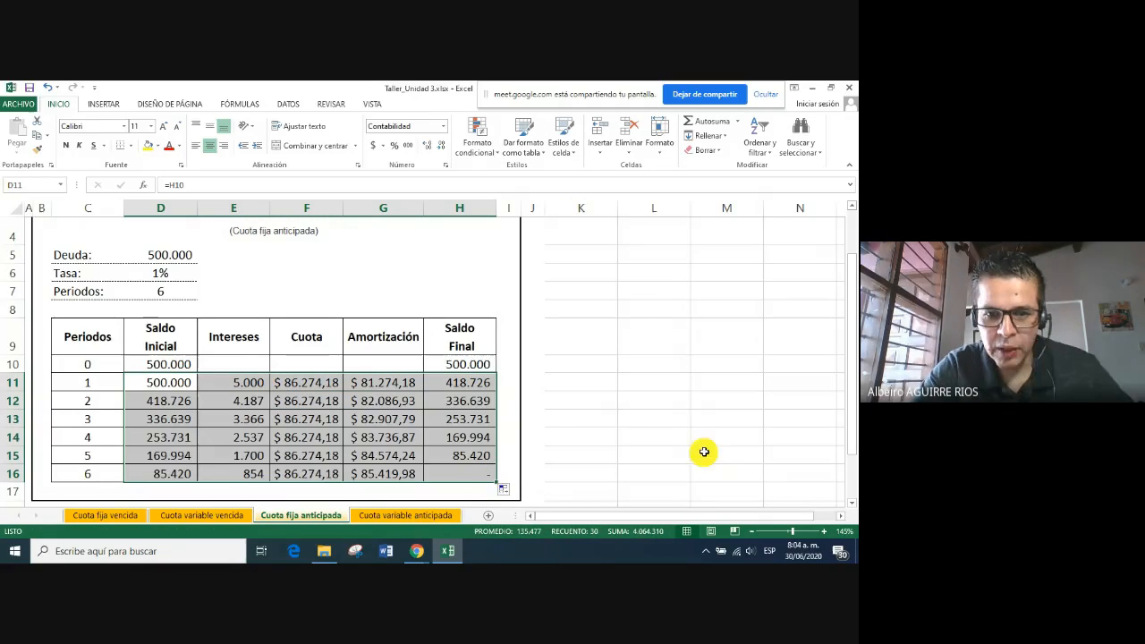
pyautogui.click(380, 414)
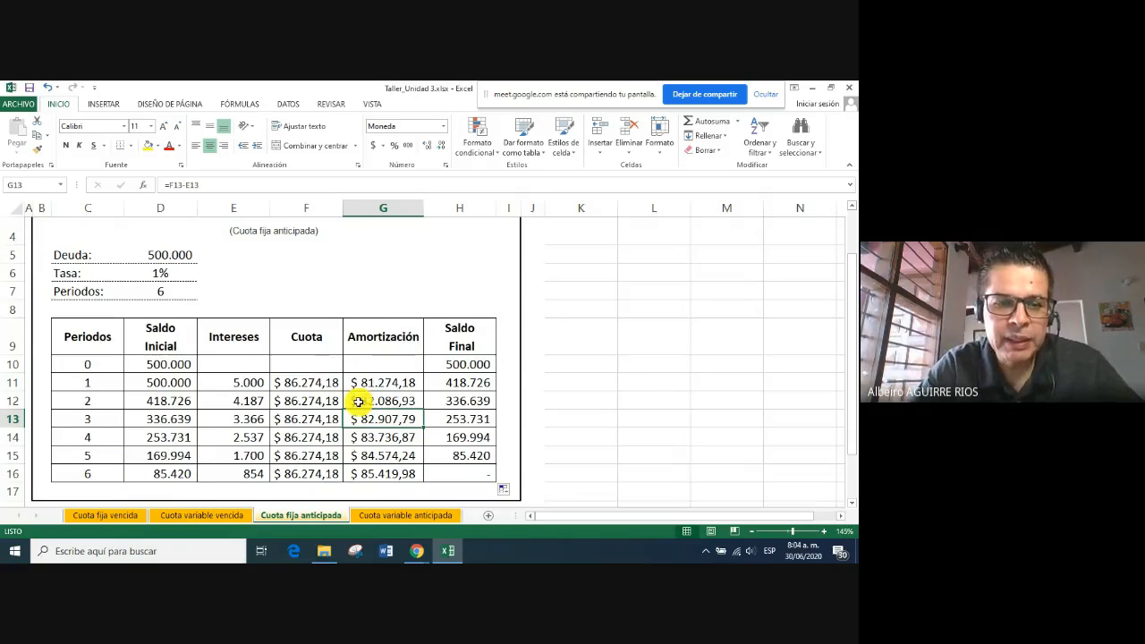
pyautogui.click(256, 230)
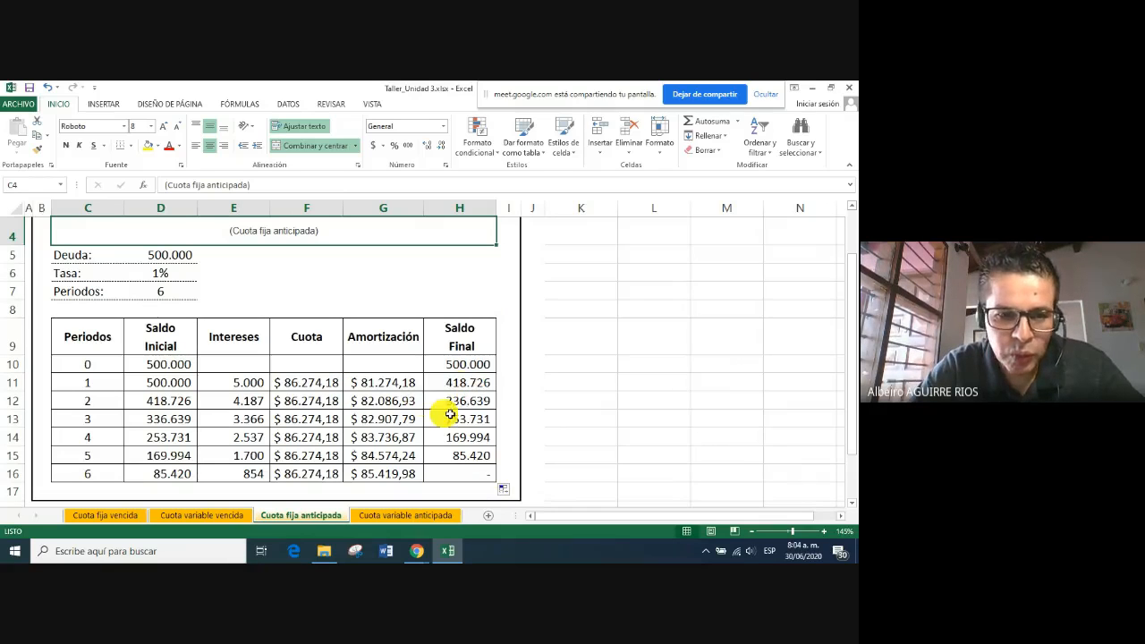
# Set the Tipo argument of the PAGO function in F11 to 1 and copy the formula up to the period 0 Cuota cell F10
pyautogui.click(318, 383)
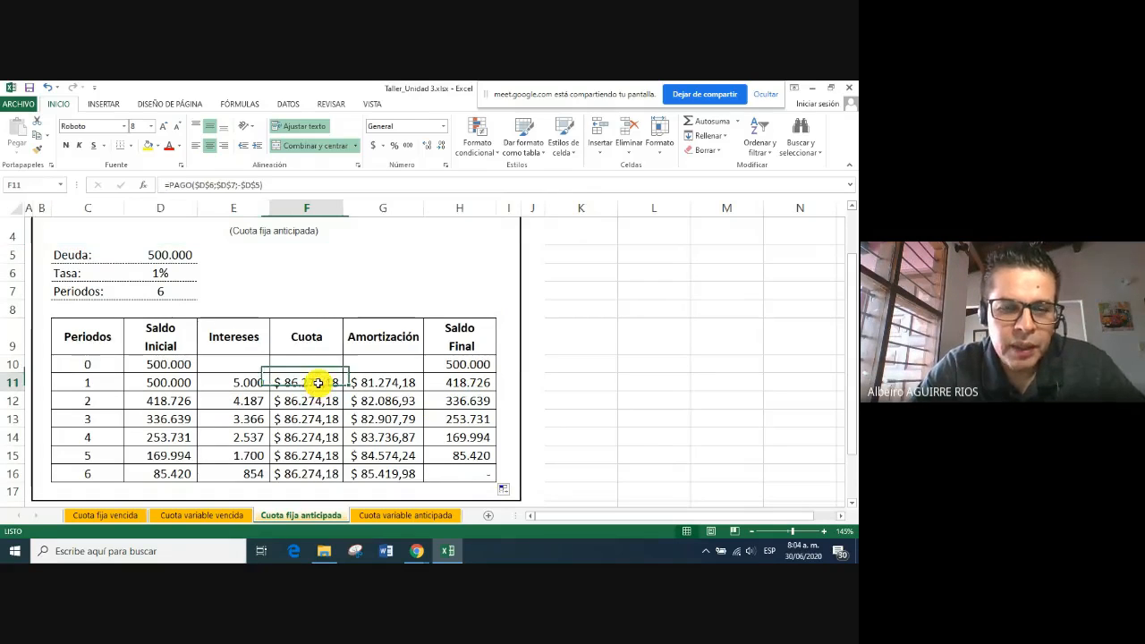
pyautogui.click(143, 184)
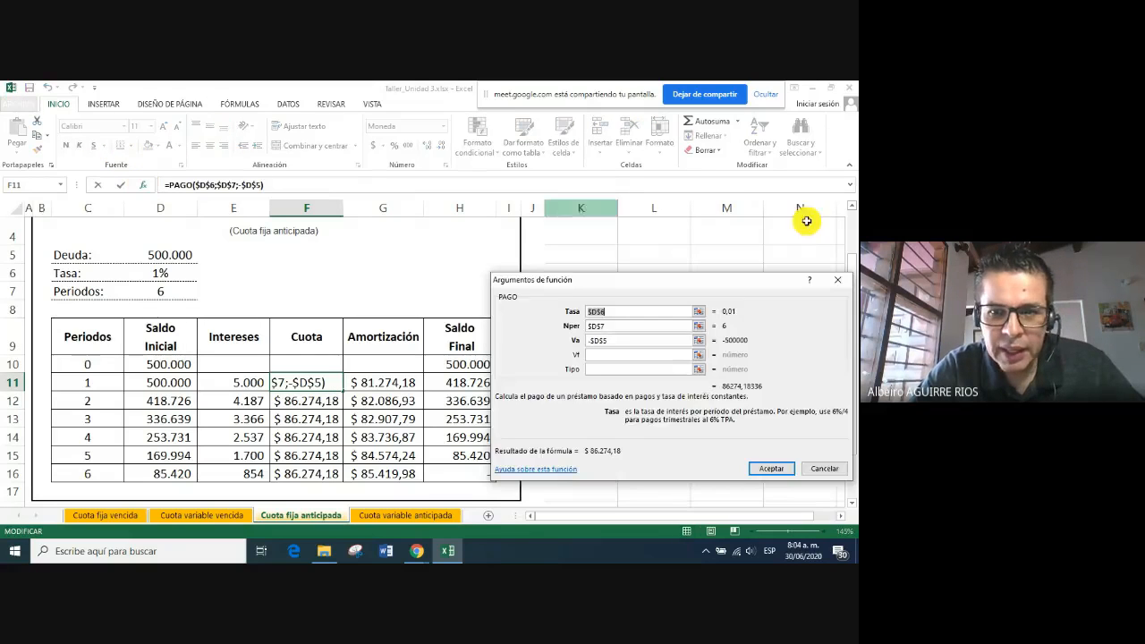
pyautogui.click(617, 369)
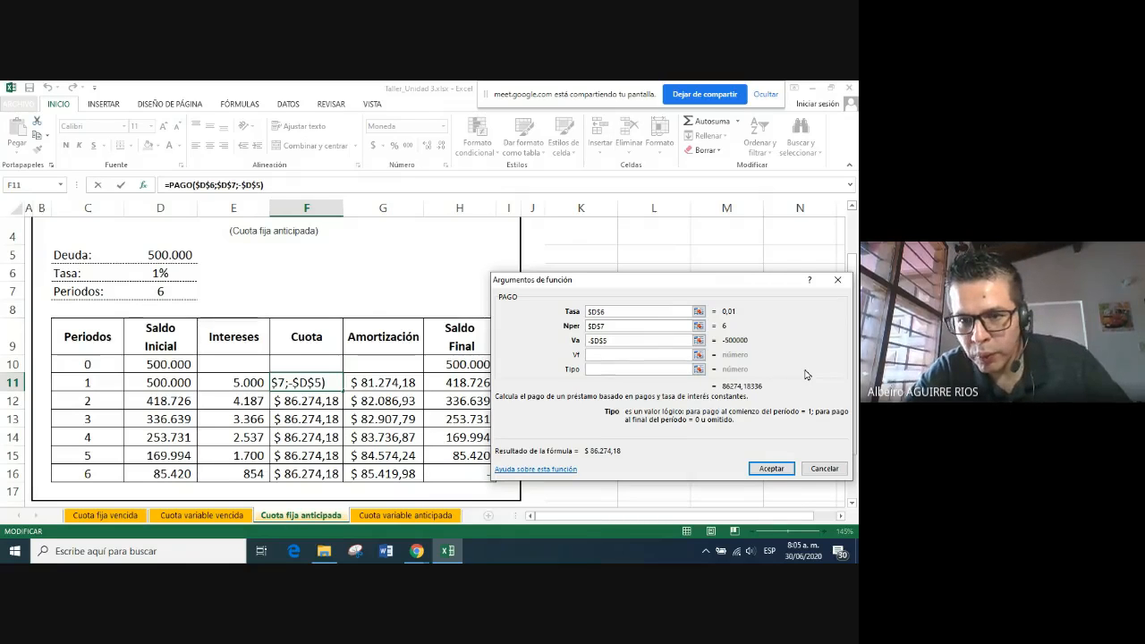
pyautogui.write('1')
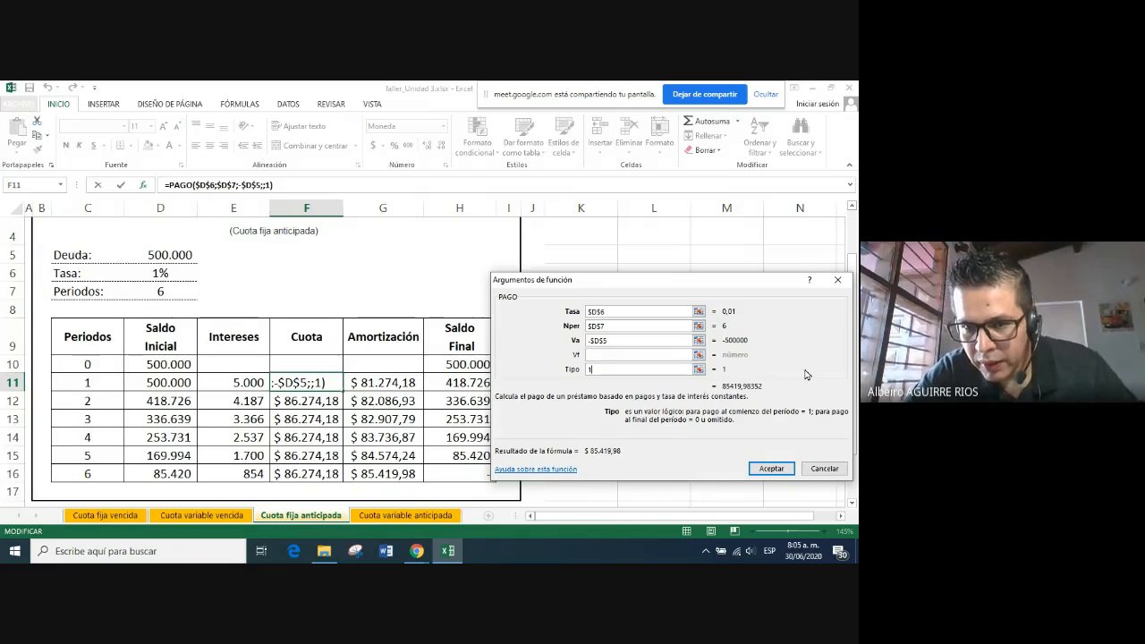
pyautogui.press('Return')
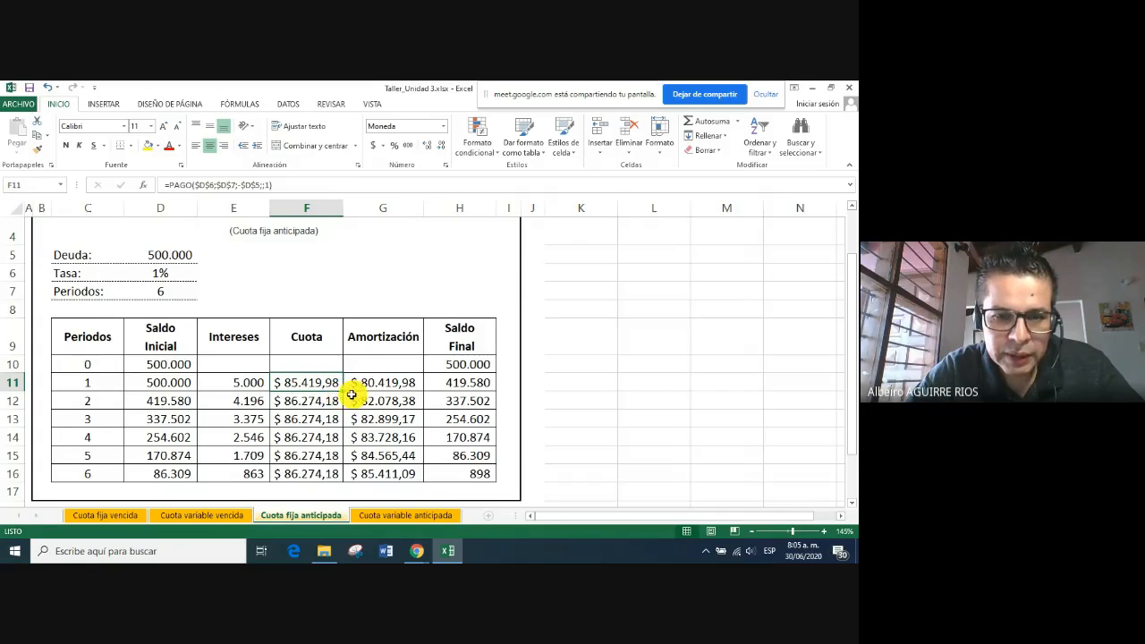
pyautogui.moveTo(344, 390); pyautogui.dragTo(339, 360)
pyautogui.click(319, 400)
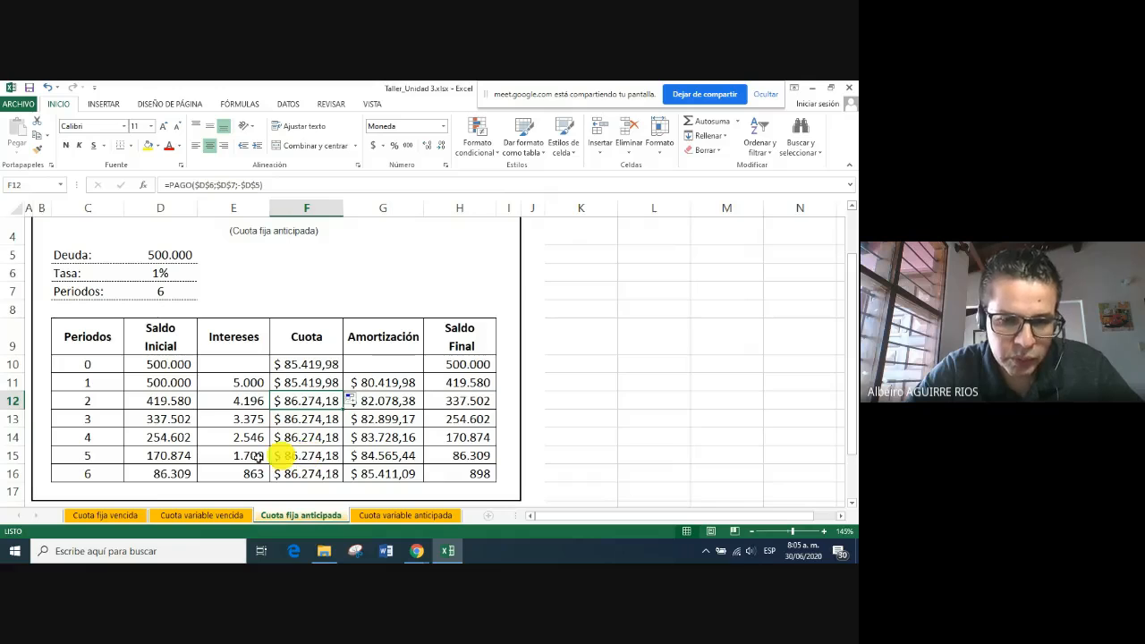
# Clear the period 6 values in D16:H16, from Saldo Inicial to Saldo Final
pyautogui.moveTo(172, 473); pyautogui.dragTo(426, 474)
pyautogui.press('Delete')
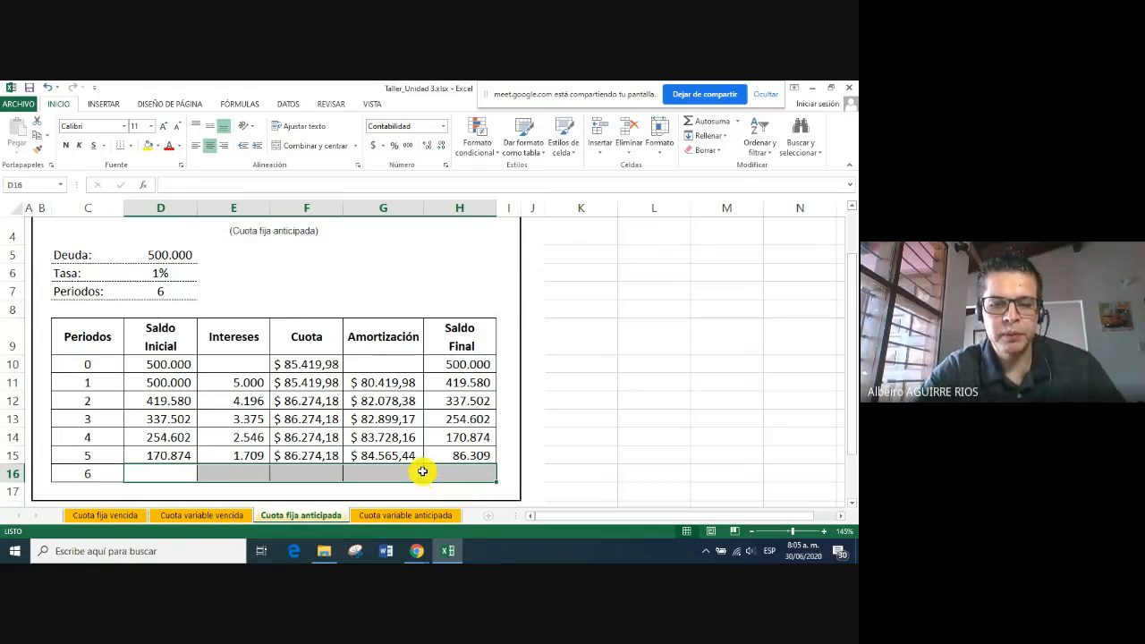
pyautogui.click(685, 420)
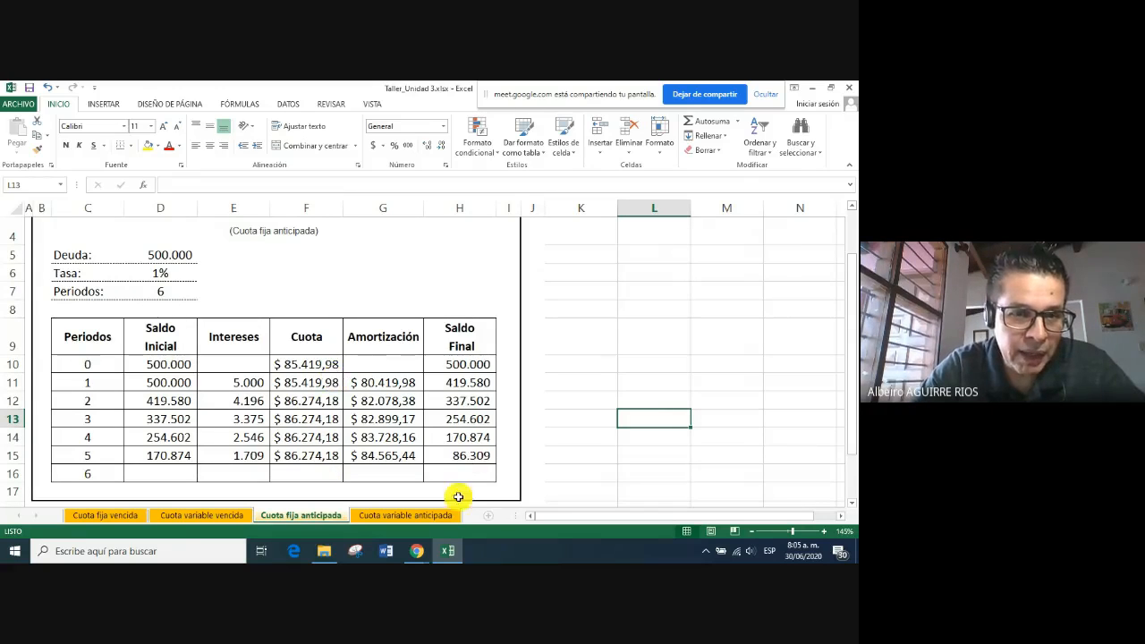
# Copy the period 0 Cuota formula from F10 down through period 5 in F15
pyautogui.click(300, 364)
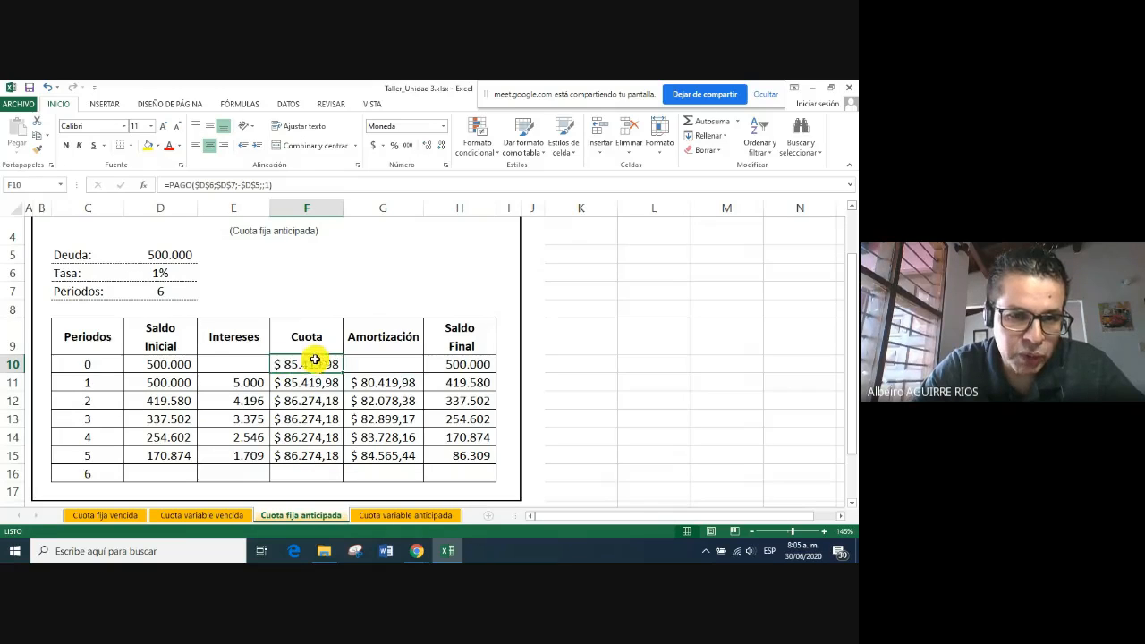
pyautogui.moveTo(315, 365); pyautogui.dragTo(317, 450)
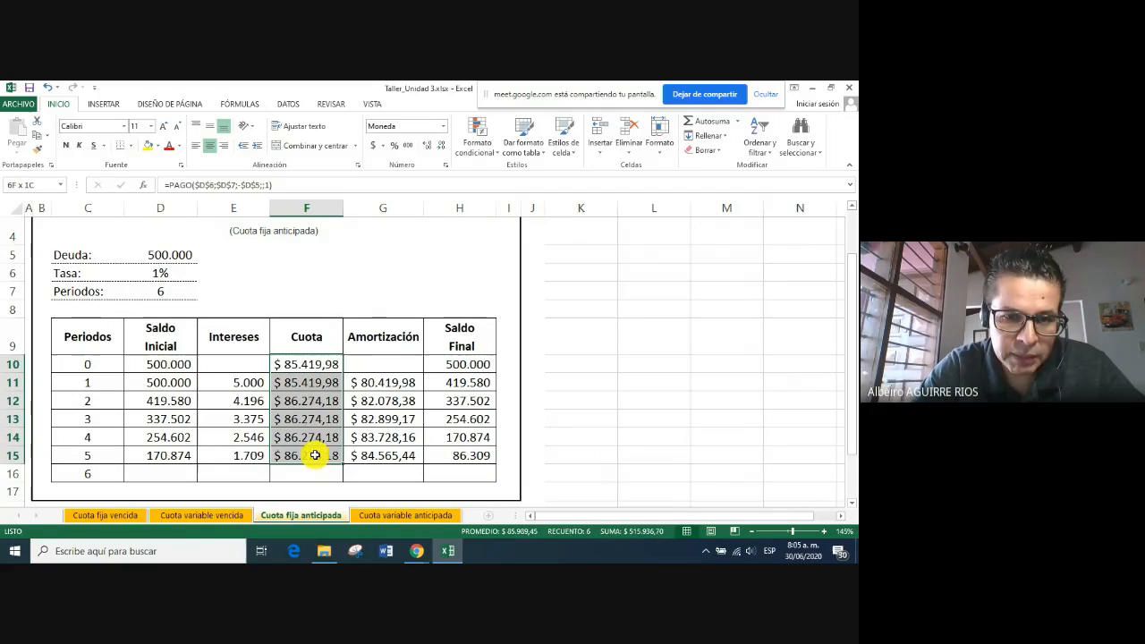
pyautogui.click(322, 365)
pyautogui.moveTo(341, 371); pyautogui.dragTo(332, 458)
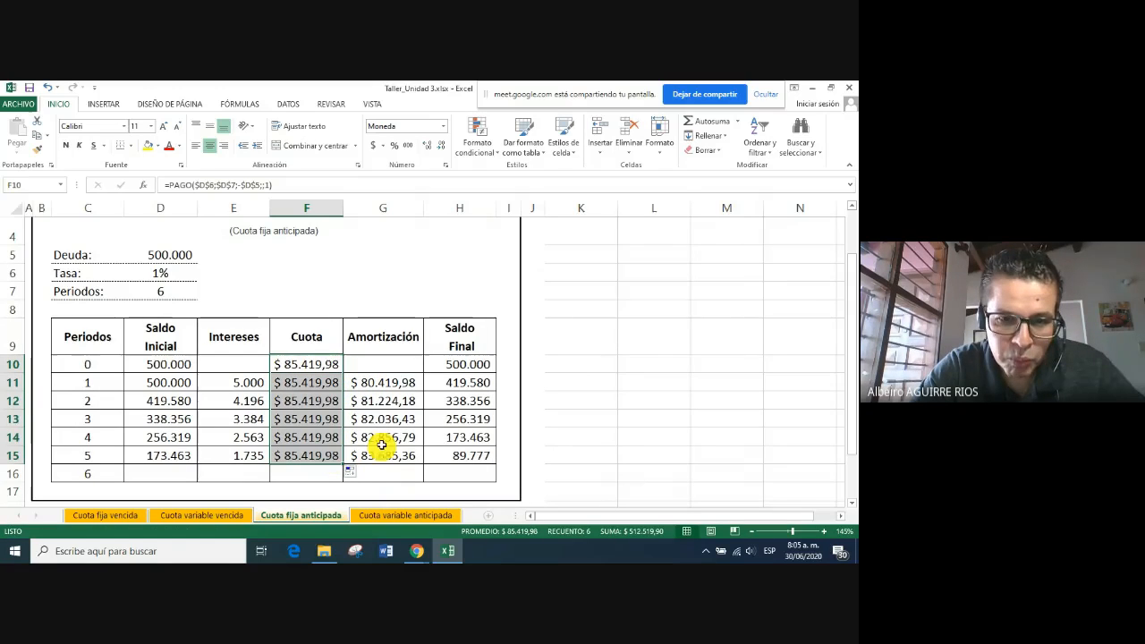
pyautogui.click(648, 400)
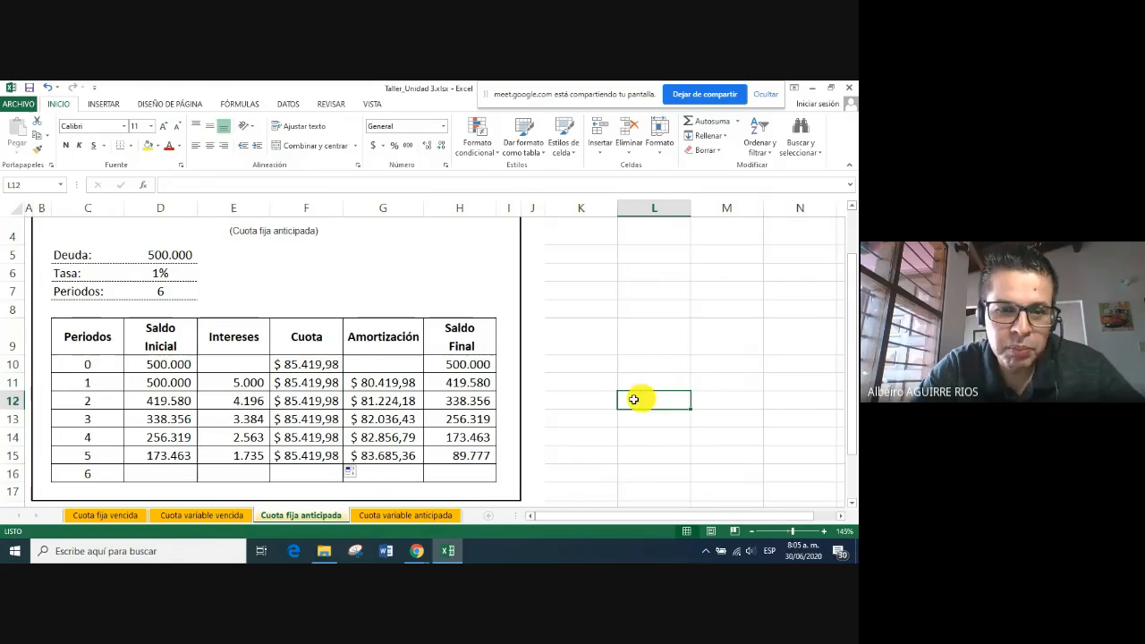
# Compare the period 0 Cuota with the payments on the Cuota fija vencida sheet, and return to Cuota fija anticipada
pyautogui.click(308, 364)
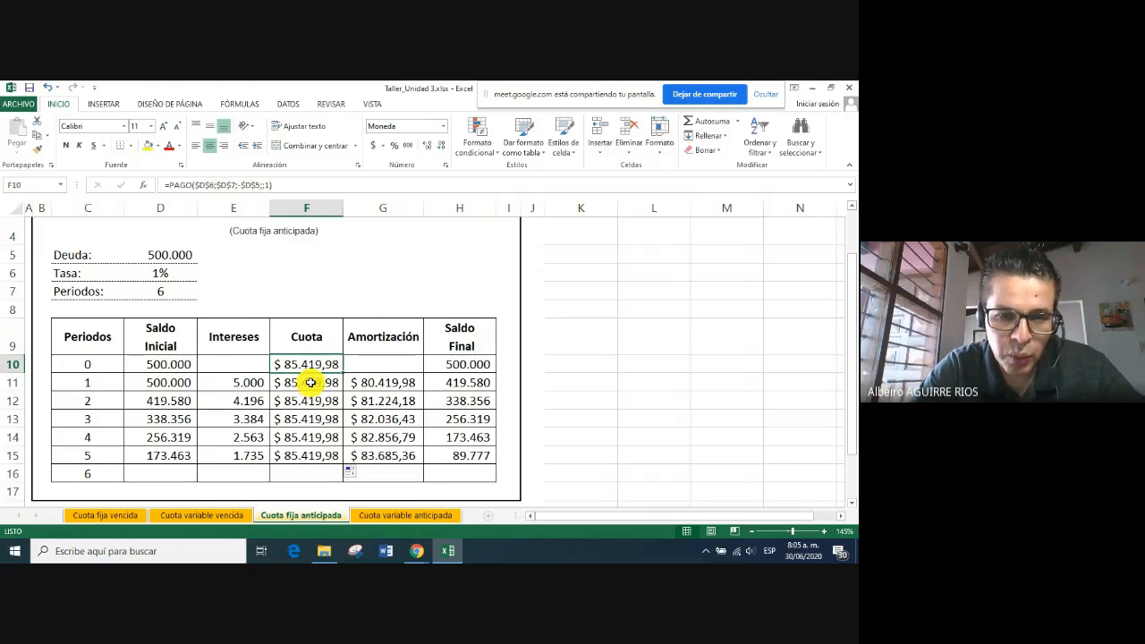
pyautogui.click(121, 518)
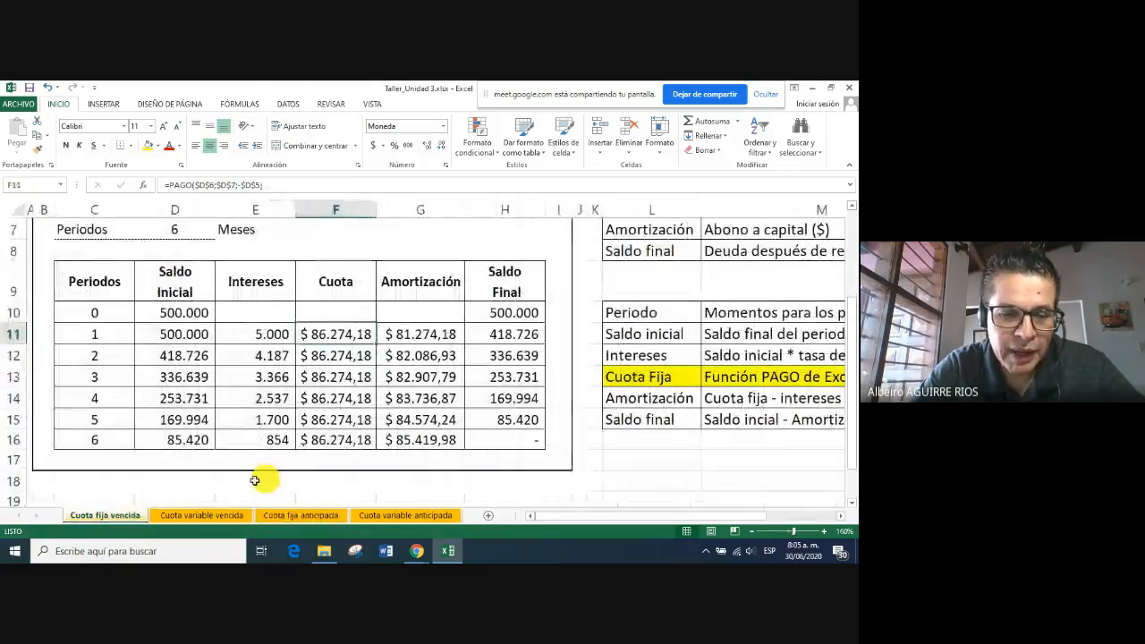
pyautogui.click(305, 517)
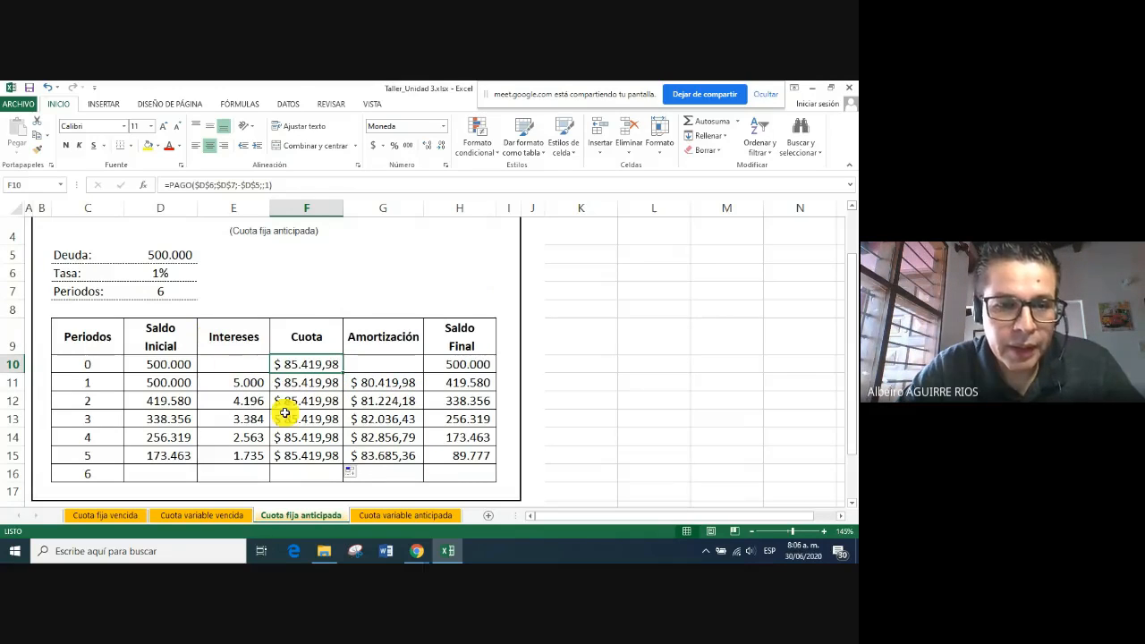
# Enter 0 as the period 0 Intereses in E10
pyautogui.click(227, 363)
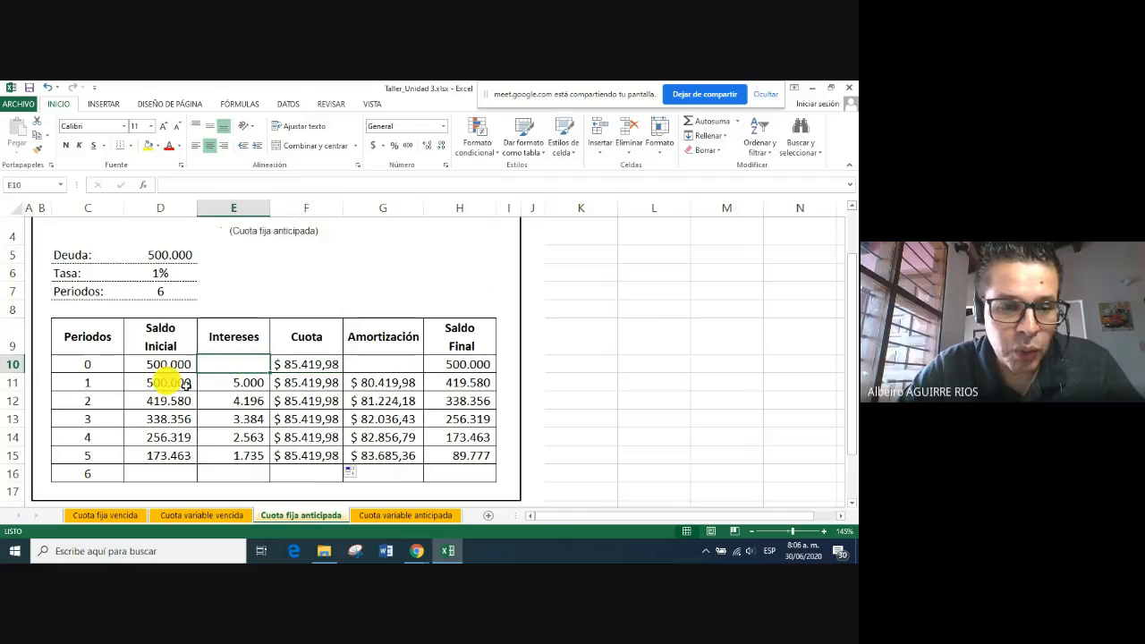
pyautogui.click(314, 366)
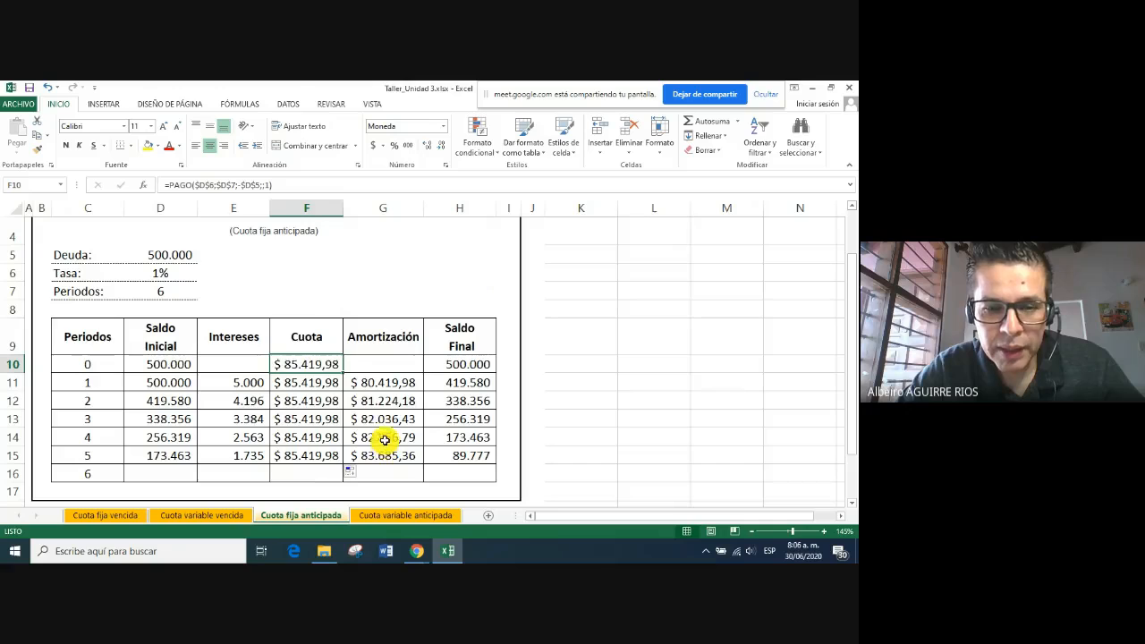
pyautogui.click(224, 366)
pyautogui.click(404, 366)
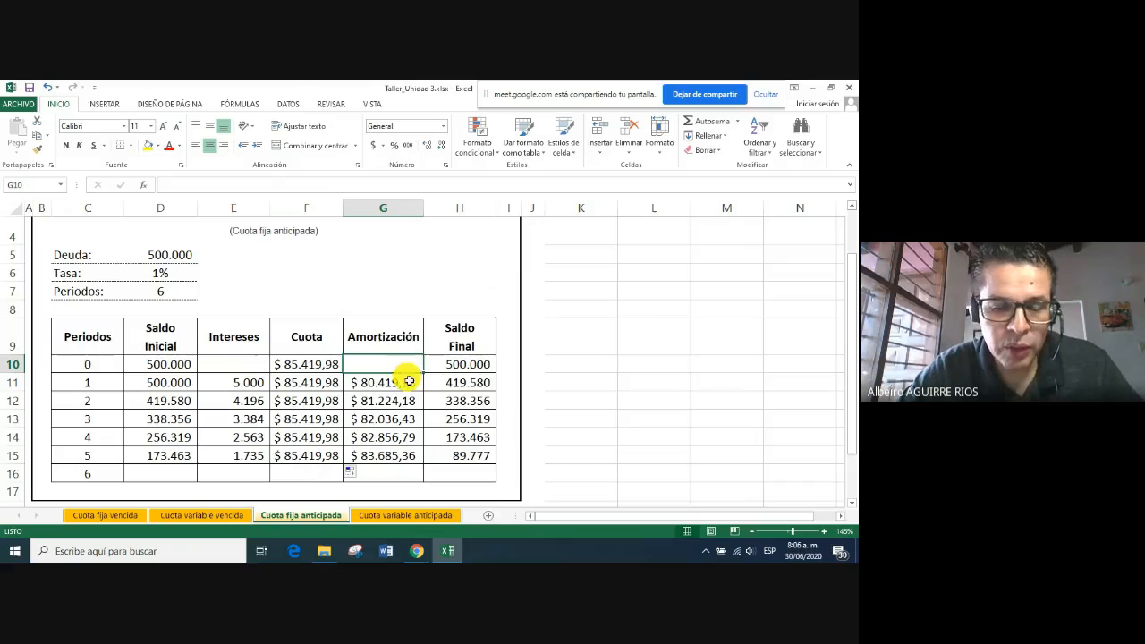
pyautogui.click(235, 366)
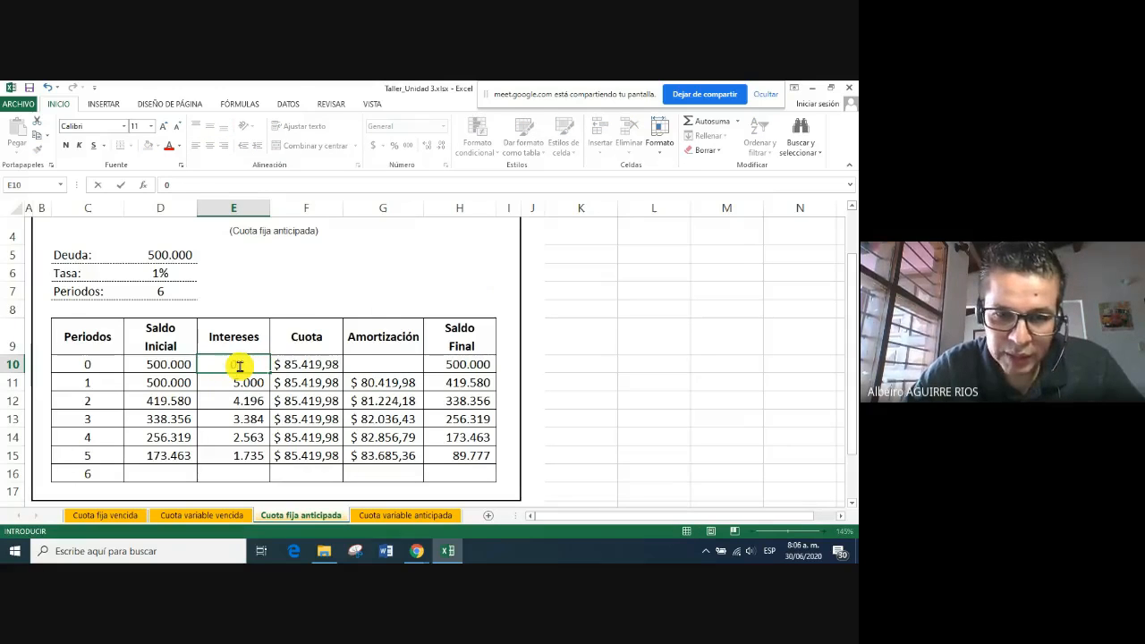
pyautogui.press('Return')
pyautogui.click(309, 440)
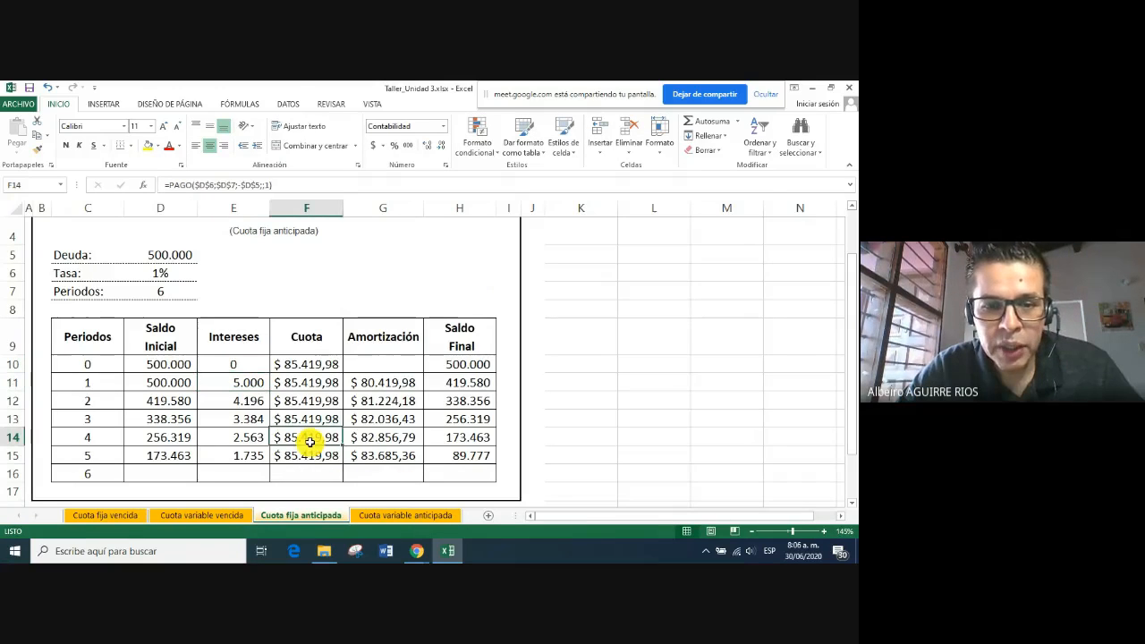
# Calculate the period 0 Amortización in G10 as Cuota minus Intereses, =F10-E10
pyautogui.click(384, 364)
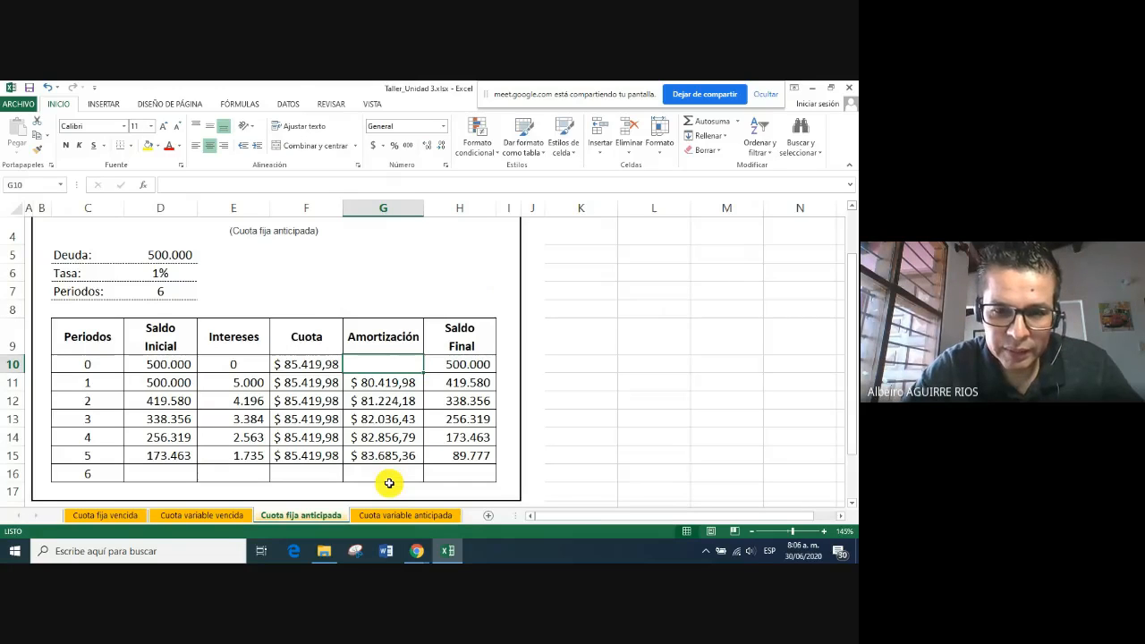
pyautogui.write('=')
pyautogui.click(316, 366)
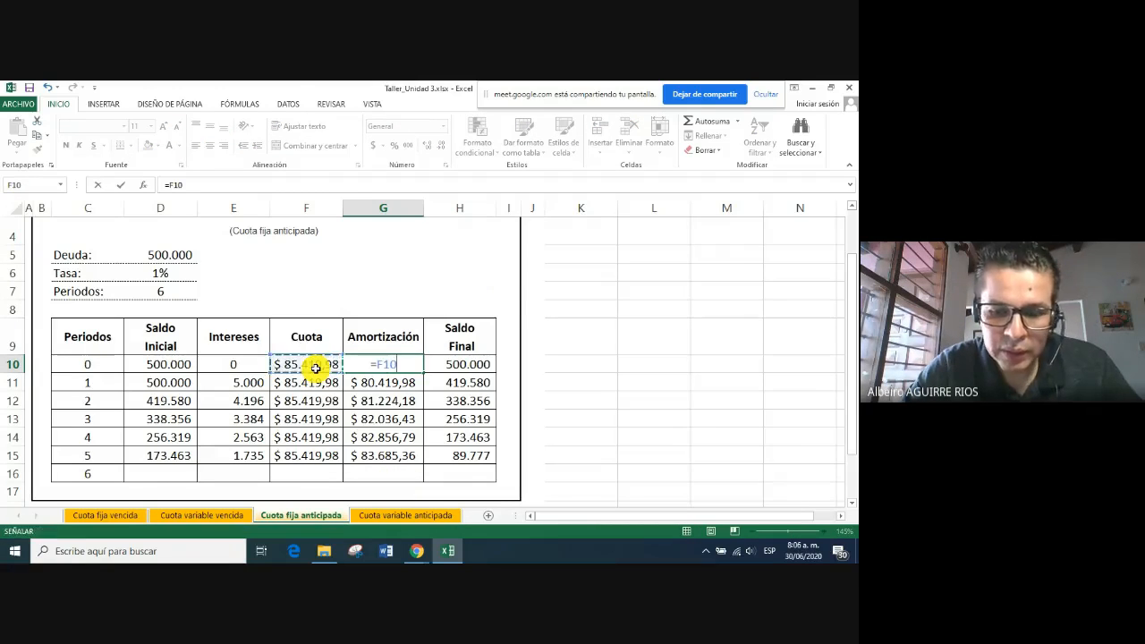
pyautogui.write('-')
pyautogui.click(233, 363)
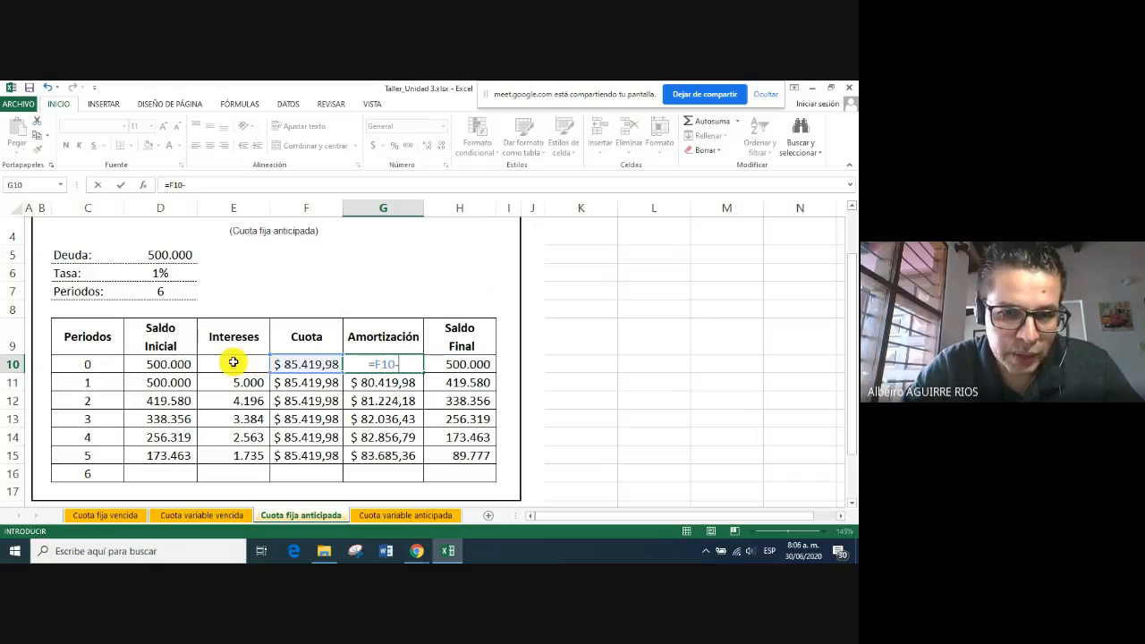
pyautogui.press('Return')
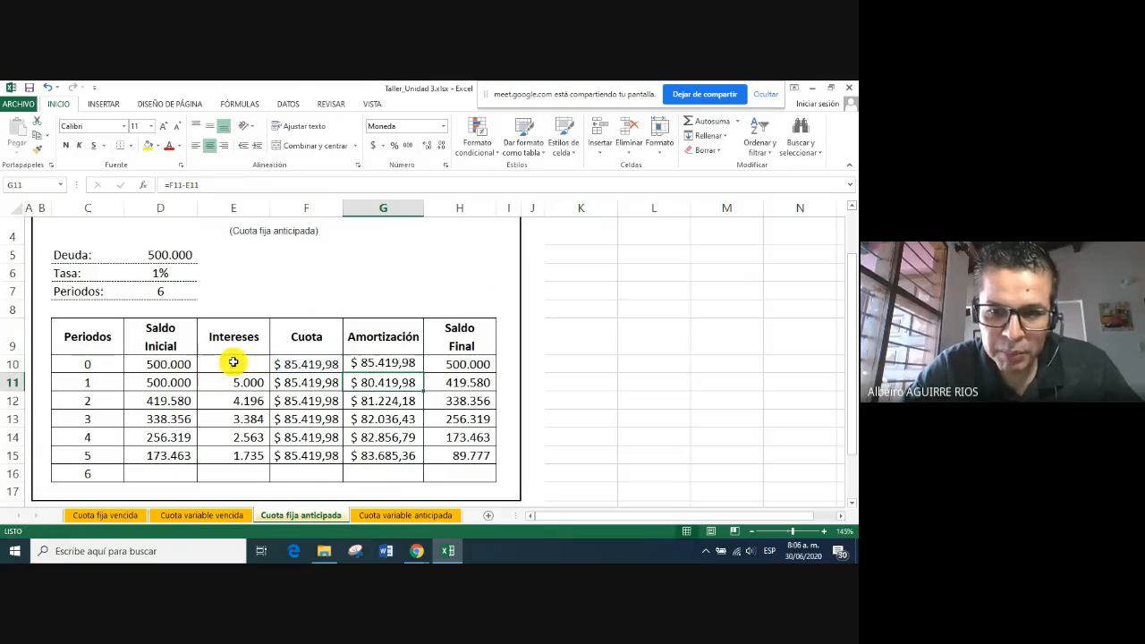
# Recalculate the period 0 Saldo Final in H10 as Saldo Inicial minus Amortización, =D10-G10
pyautogui.click(464, 363)
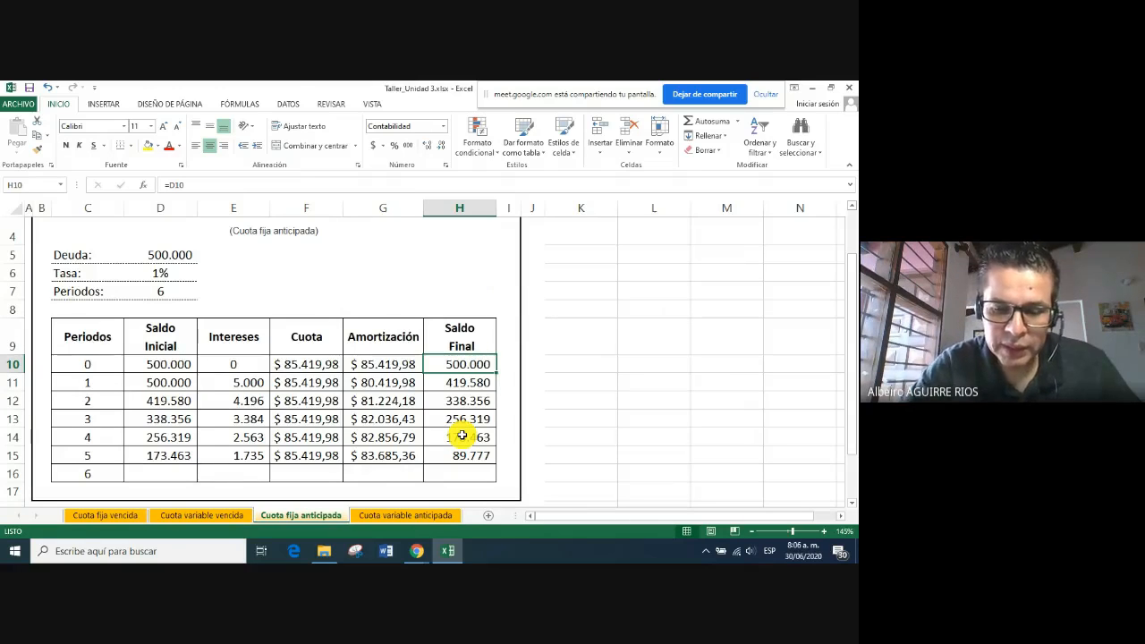
pyautogui.click(143, 364)
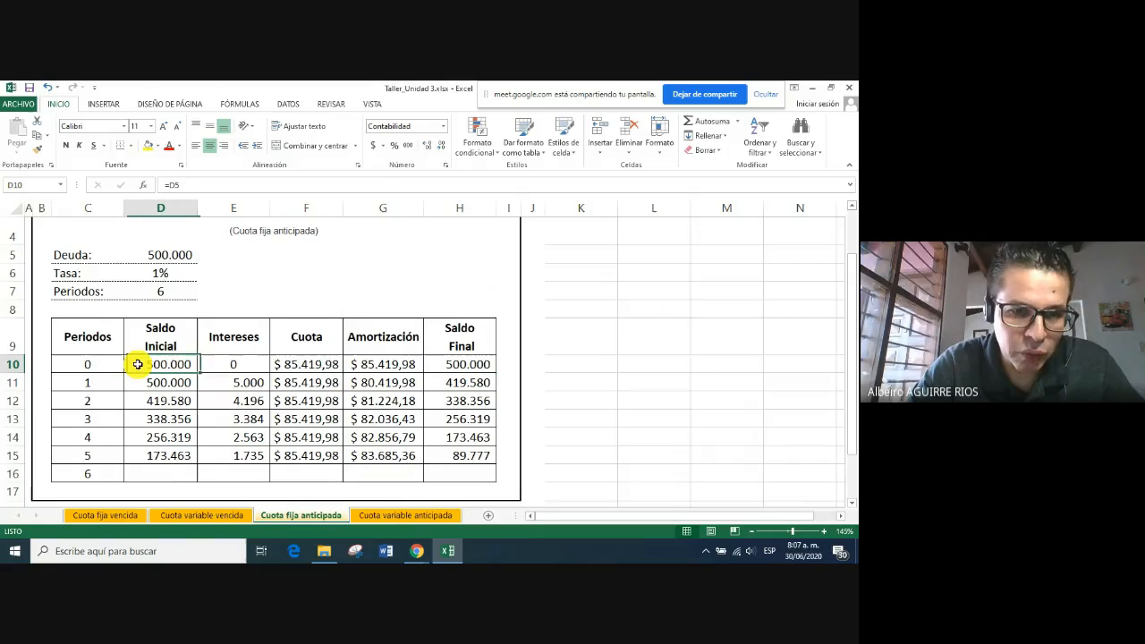
pyautogui.click(324, 364)
pyautogui.click(470, 366)
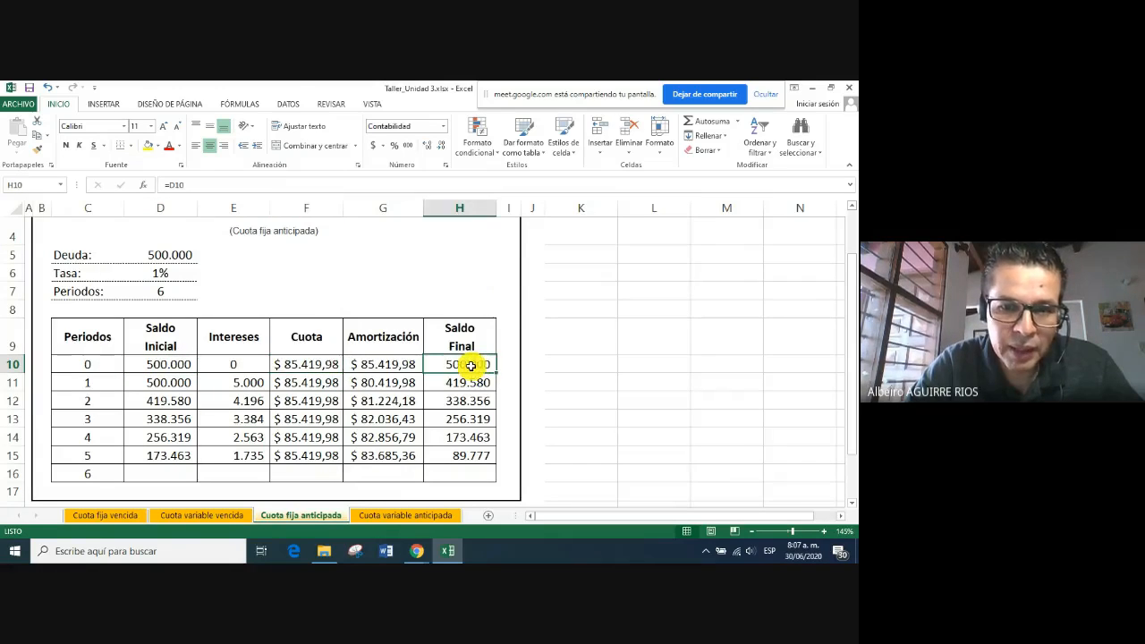
pyautogui.write('=')
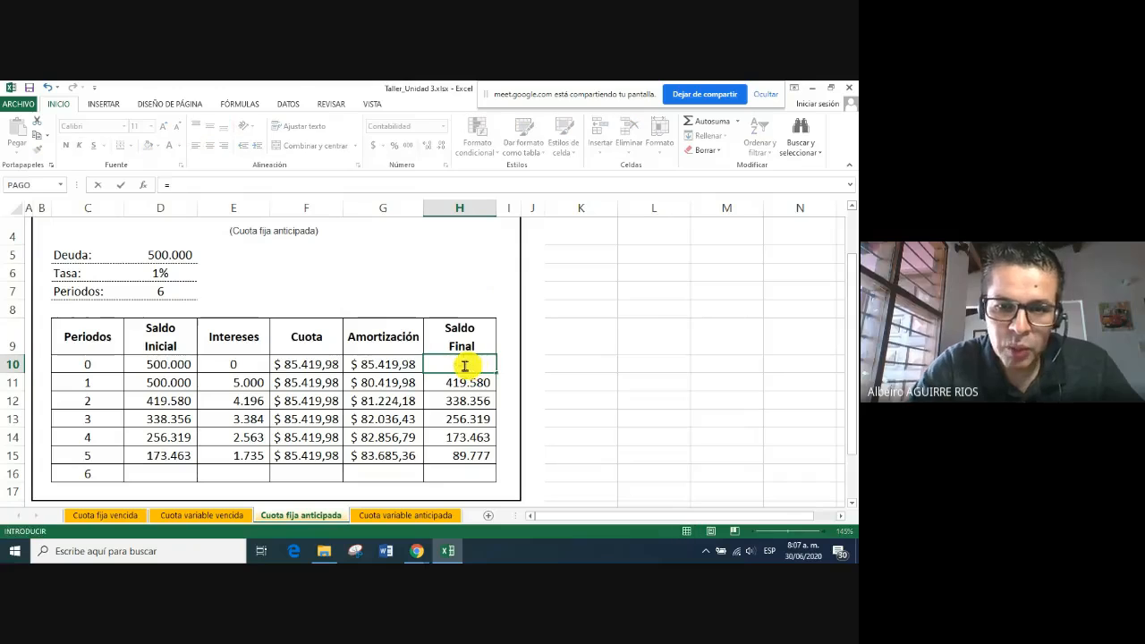
pyautogui.click(166, 364)
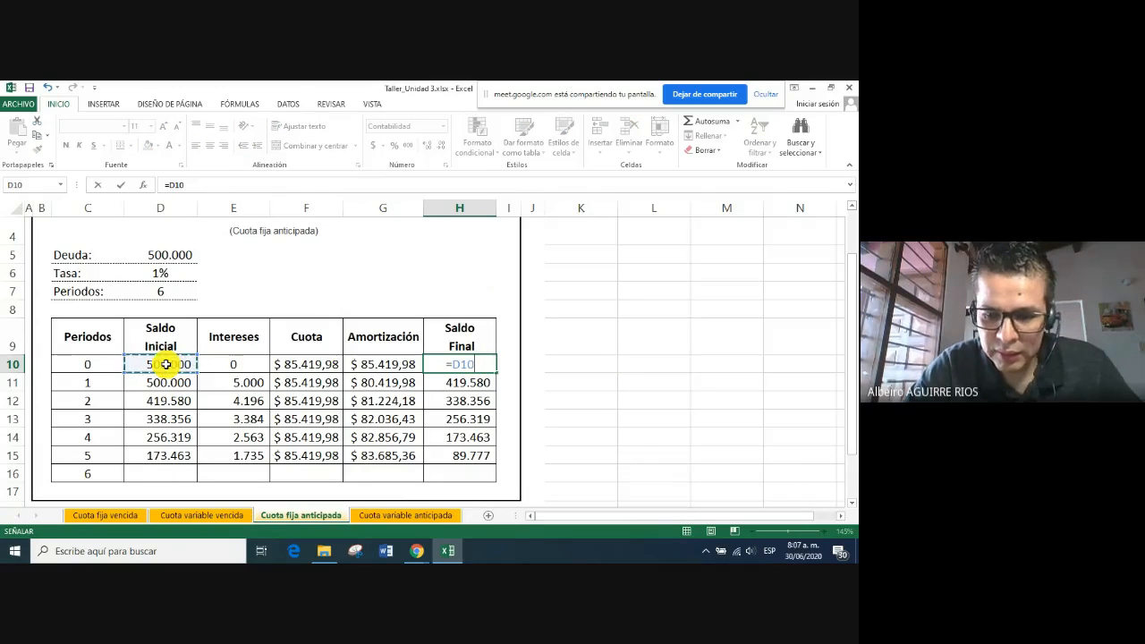
pyautogui.click(367, 364)
pyautogui.press('Return')
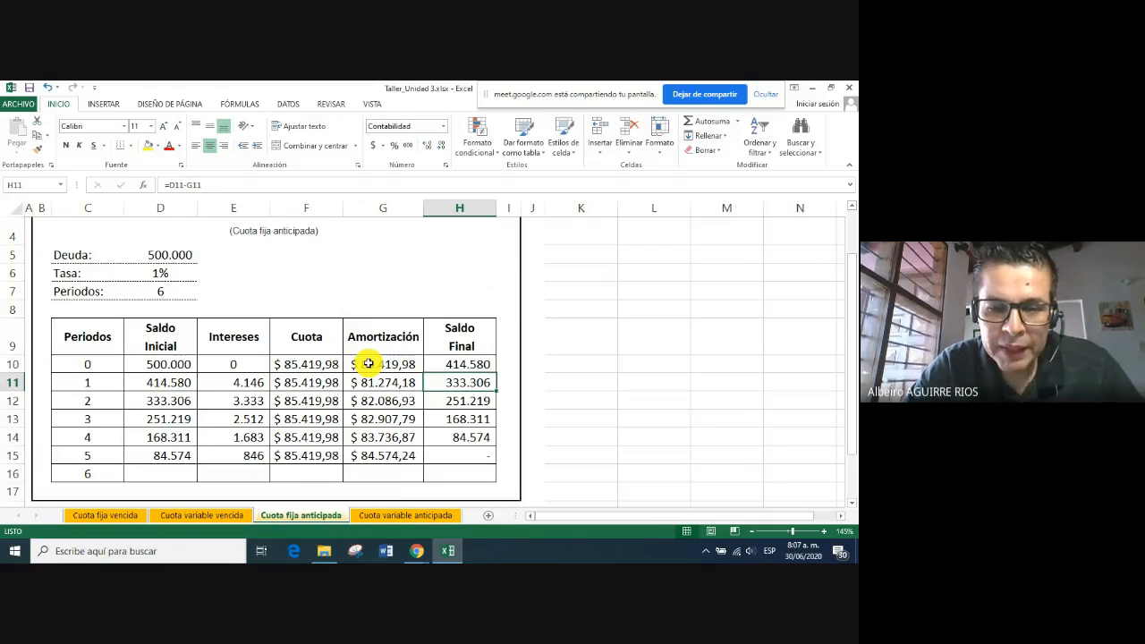
# Highlight the period 5 Saldo Final cell H15 with a yellow fill
pyautogui.click(453, 455)
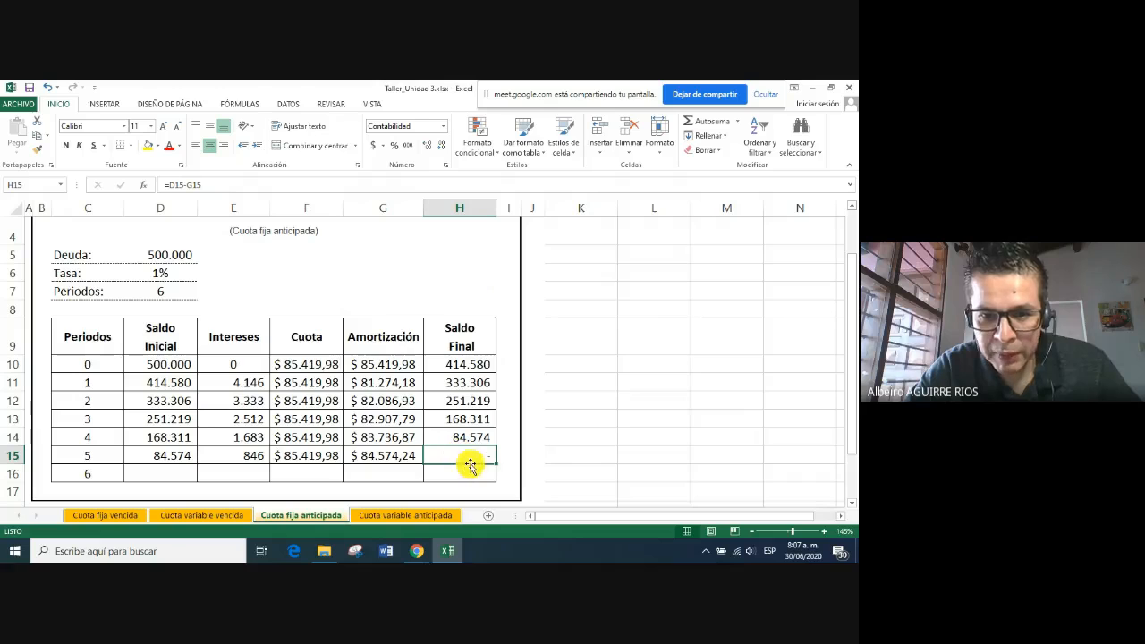
pyautogui.click(150, 145)
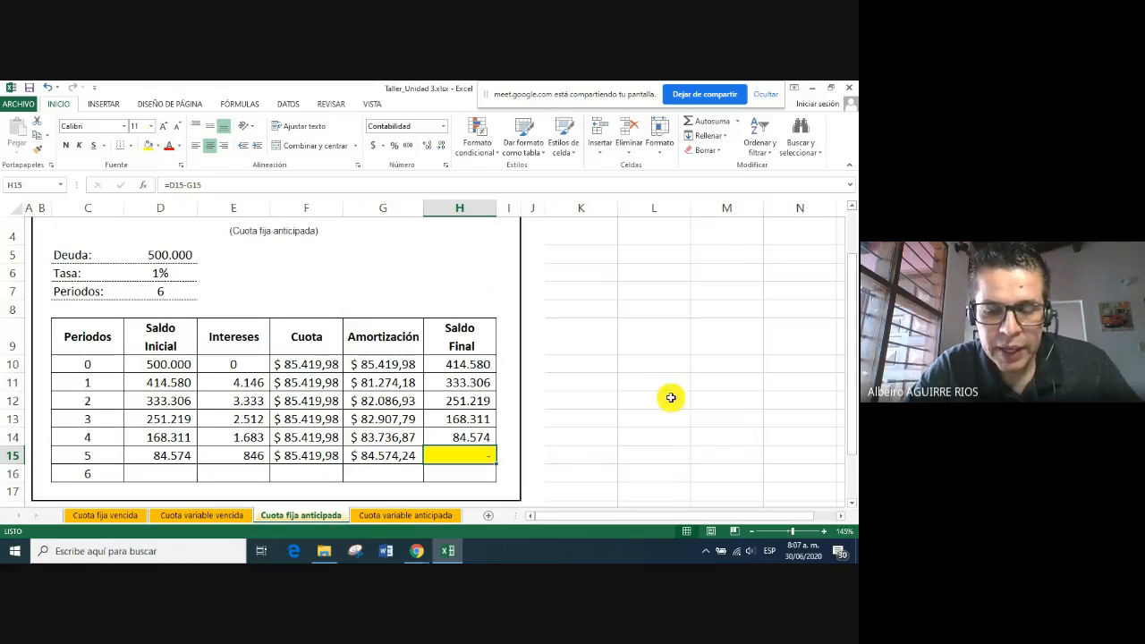
pyautogui.click(623, 369)
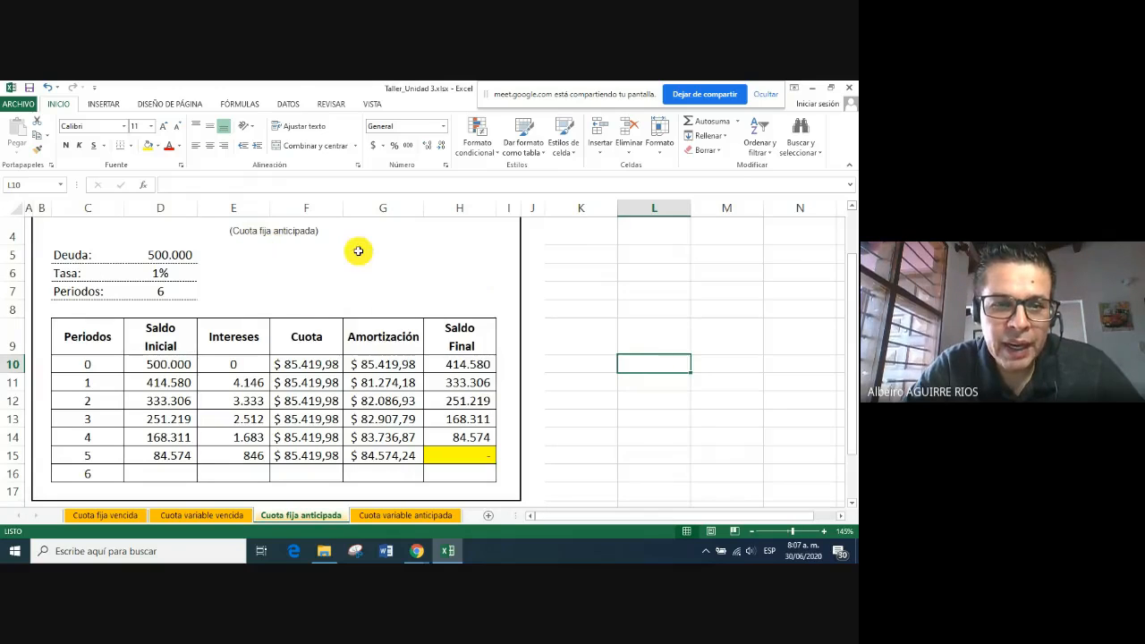
pyautogui.click(293, 452)
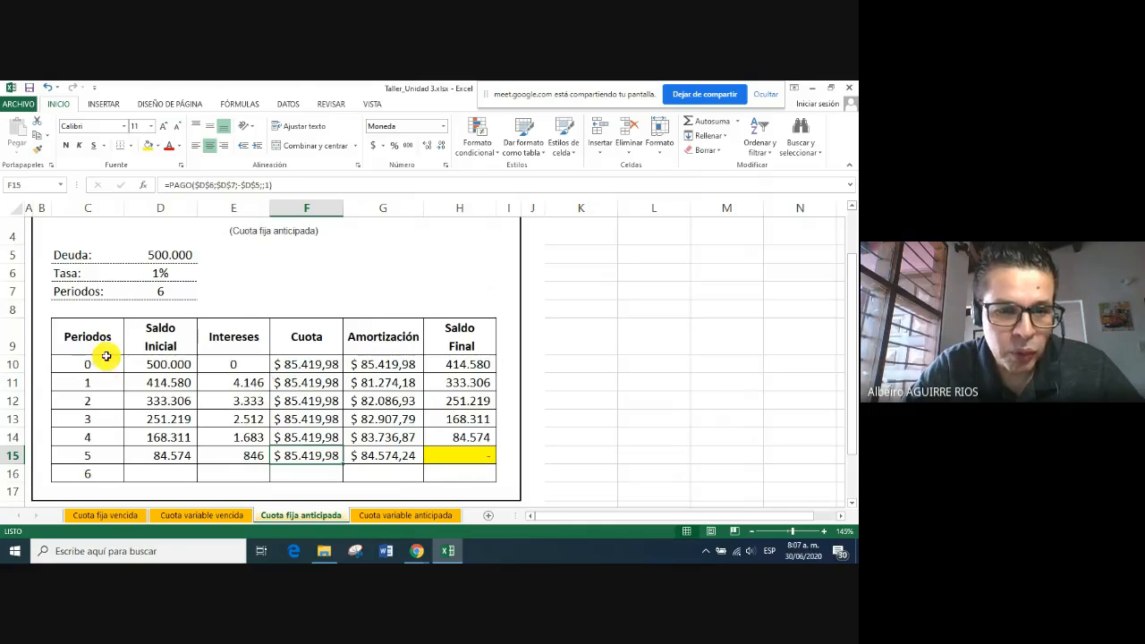
pyautogui.moveTo(322, 364); pyautogui.dragTo(309, 456)
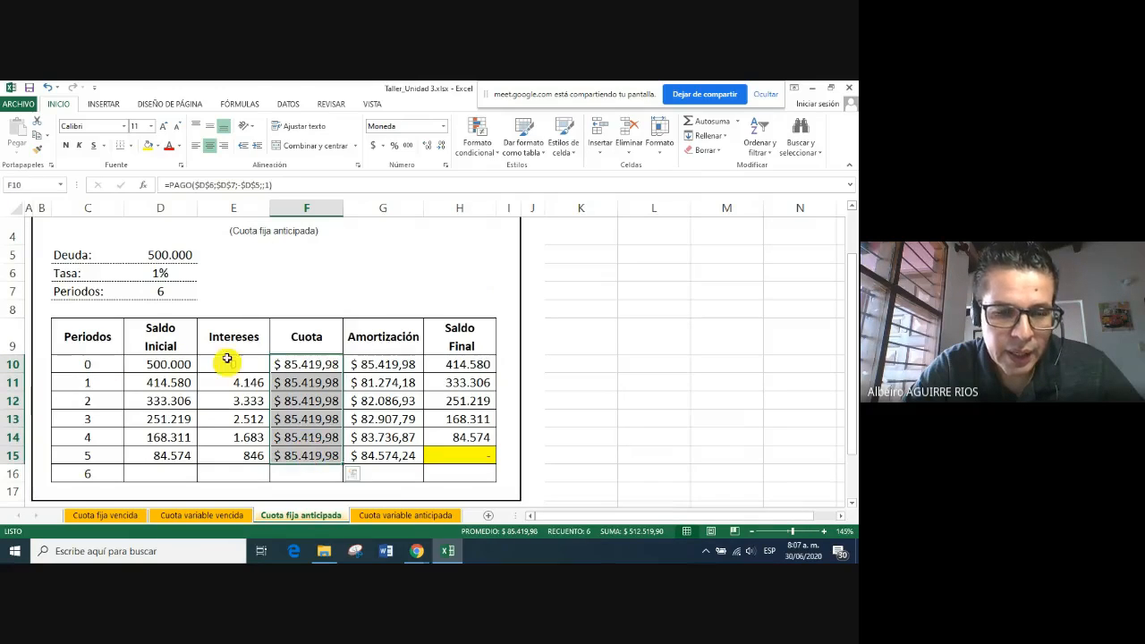
pyautogui.click(234, 364)
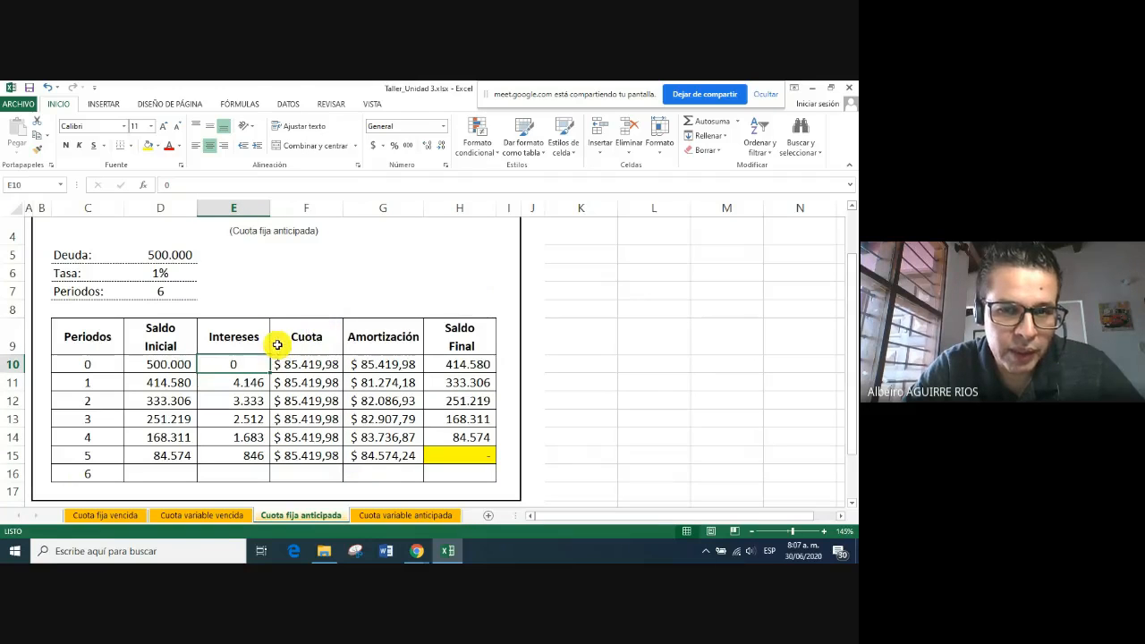
# Label the Tasa as EM in E6 and the Periodos as Meses in E7
pyautogui.click(231, 275)
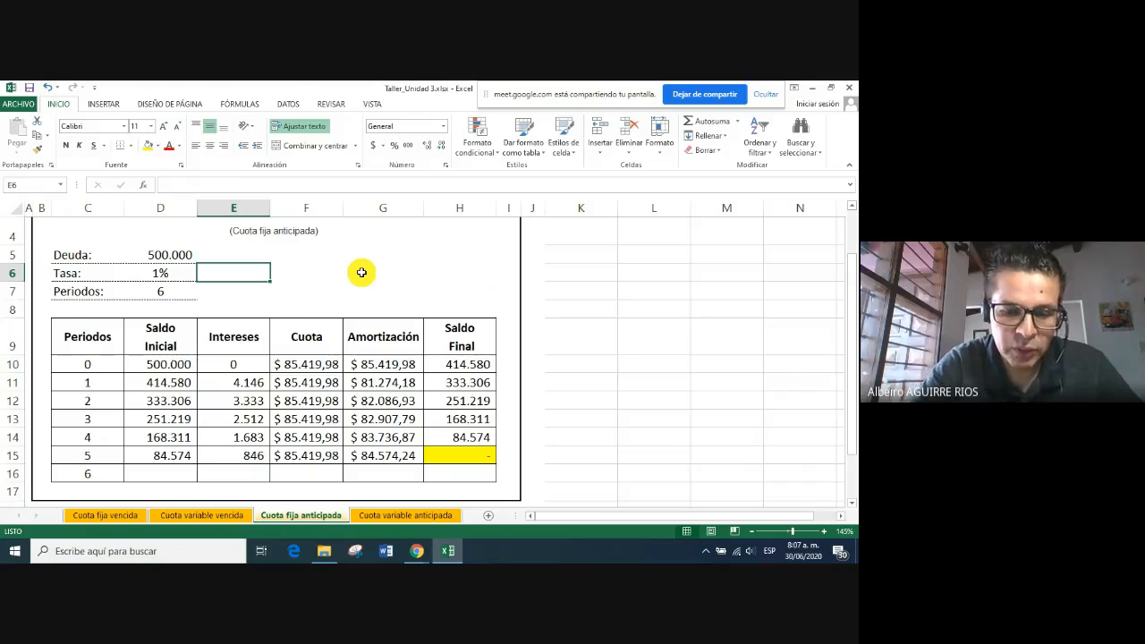
pyautogui.write('EM')
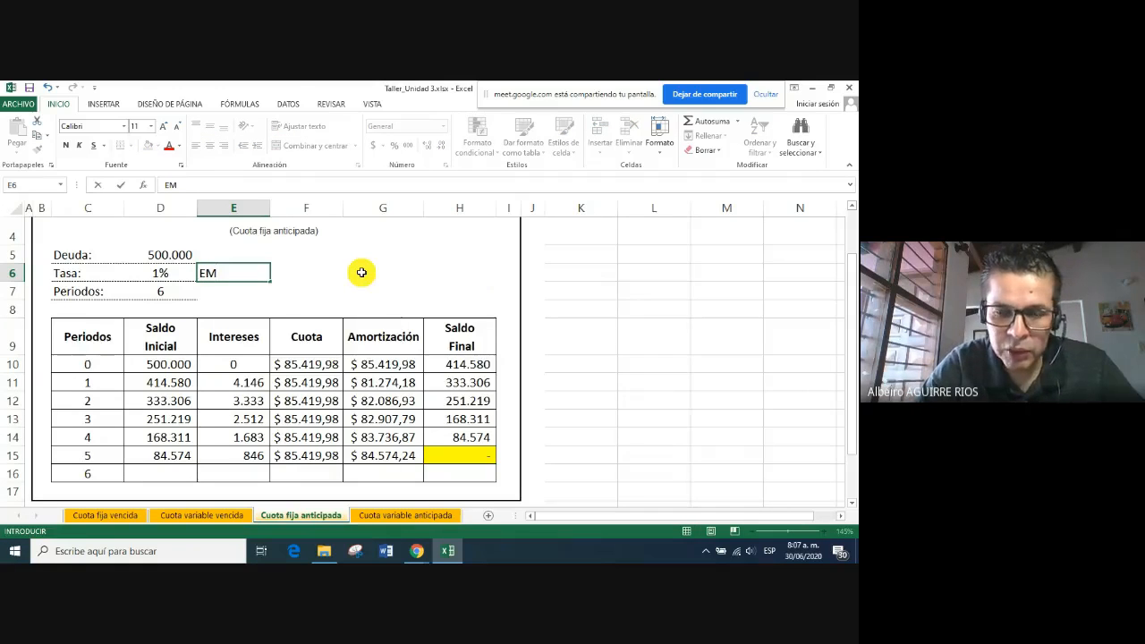
pyautogui.press('Return')
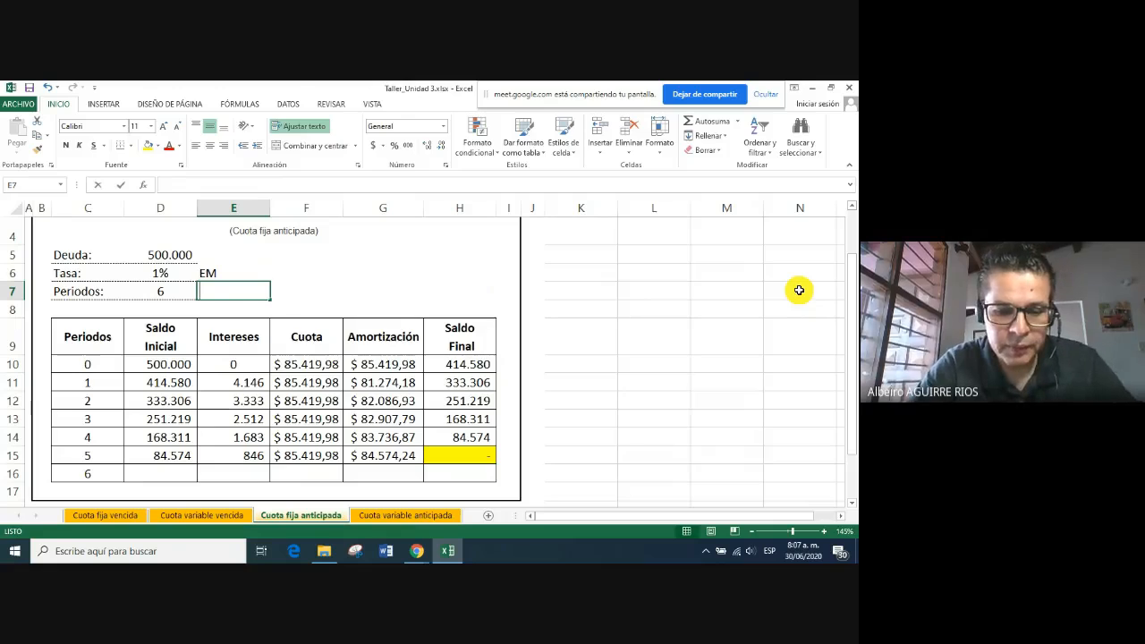
pyautogui.write('Meses')
pyautogui.press('Return')
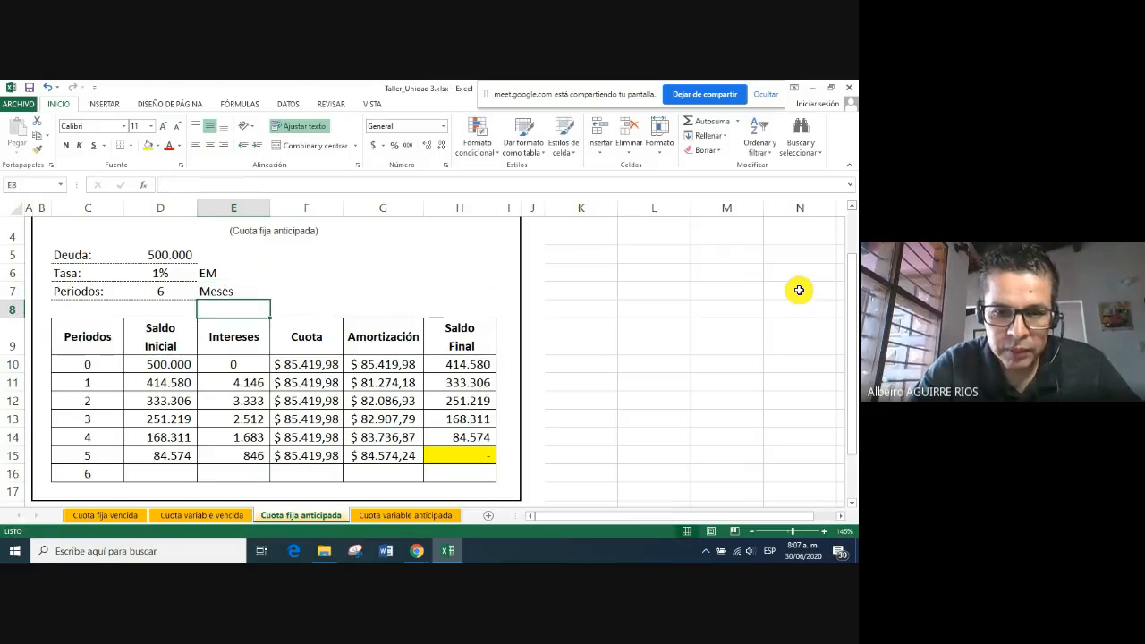
# On the Cuota variable anticipada sheet, link the period 0 Saldo Inicial in D10 to the Deuda with =D5
pyautogui.click(395, 517)
pyautogui.scroll(-1, 409, 501)
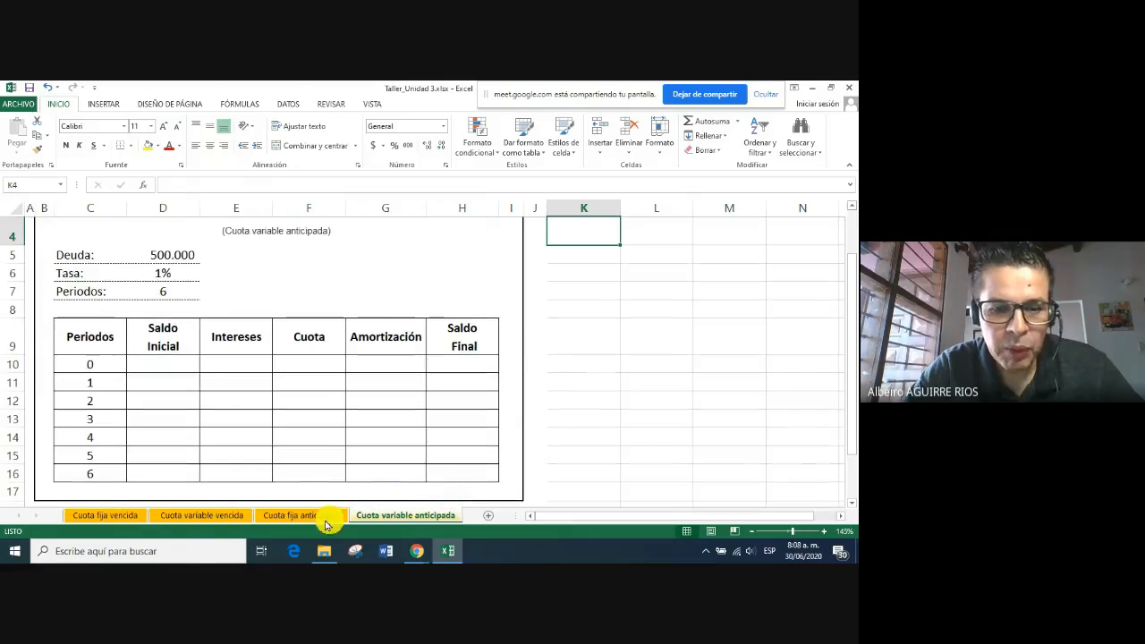
pyautogui.click(215, 516)
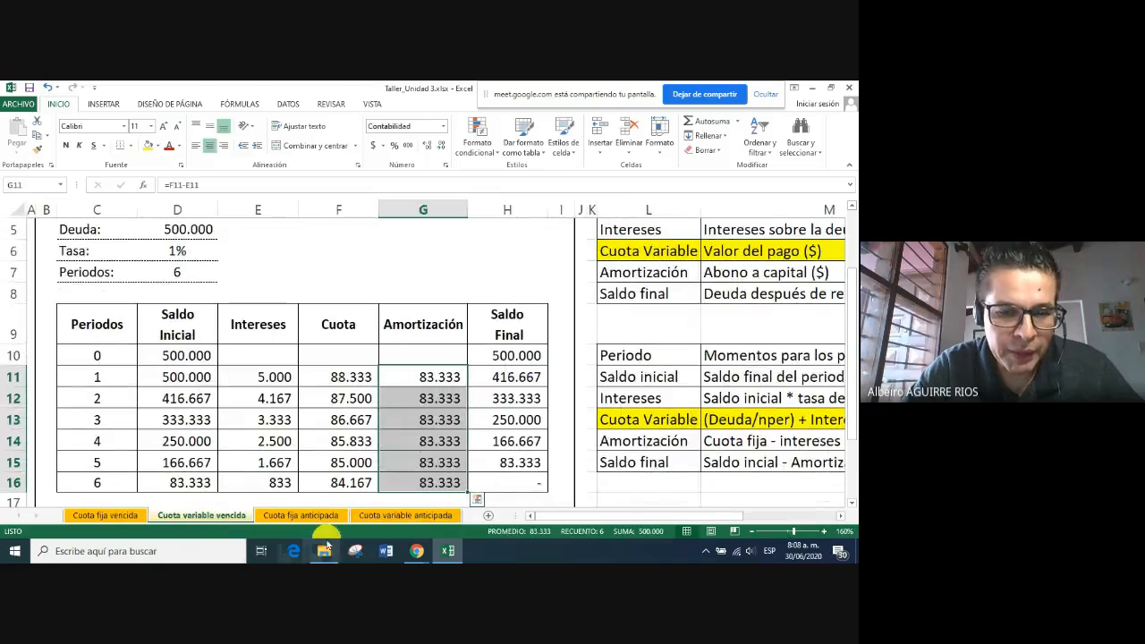
pyautogui.click(398, 517)
pyautogui.click(153, 363)
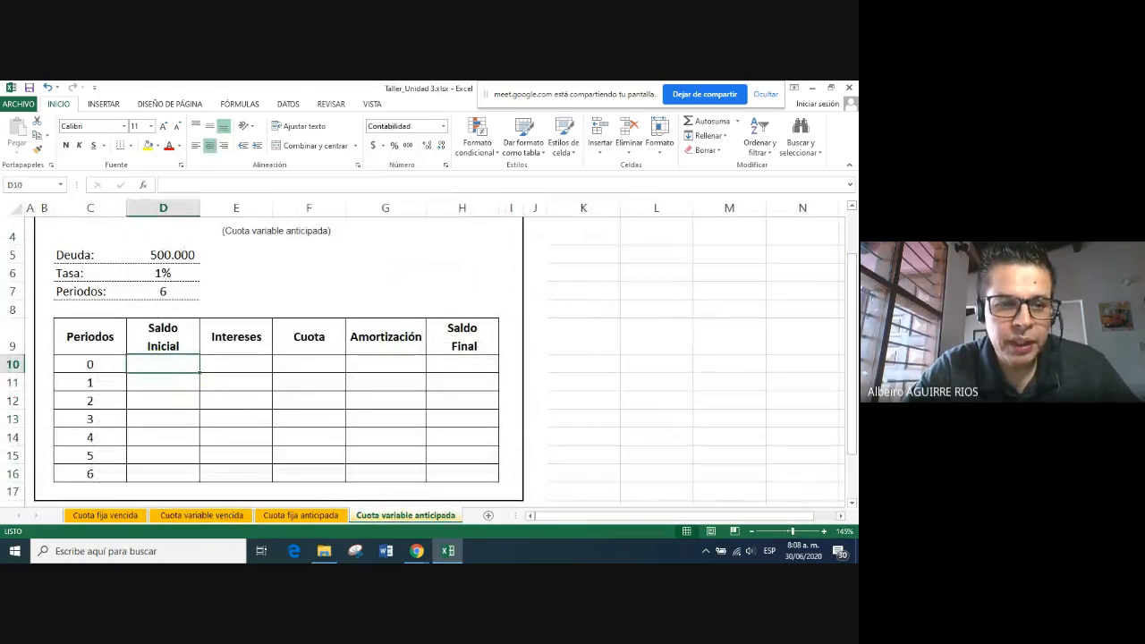
pyautogui.write('=')
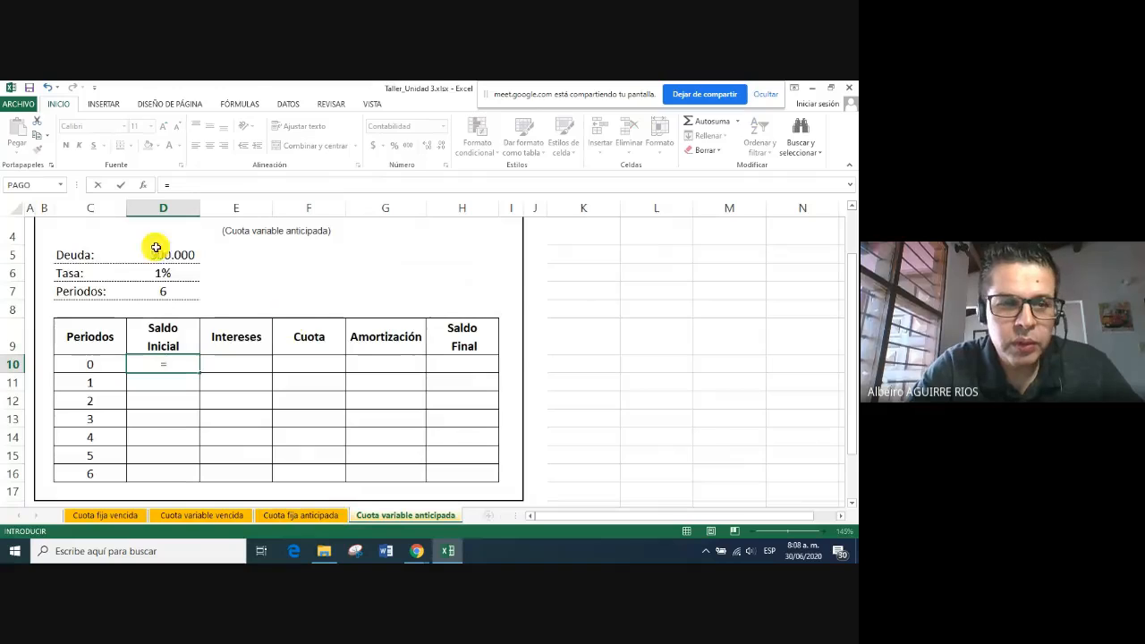
pyautogui.click(162, 254)
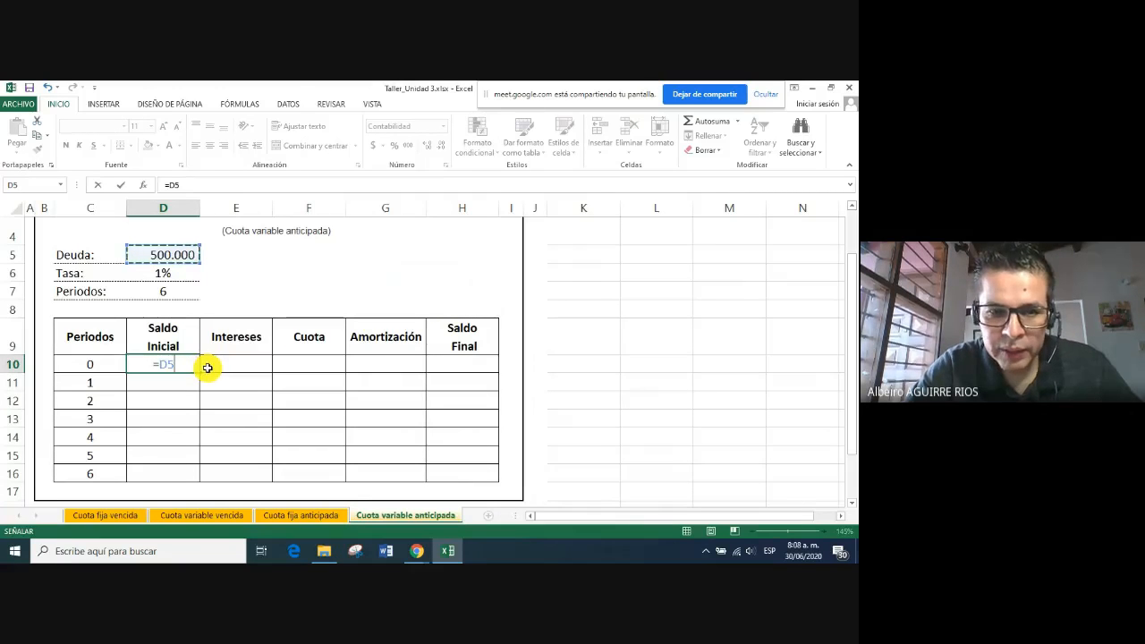
pyautogui.press('Return')
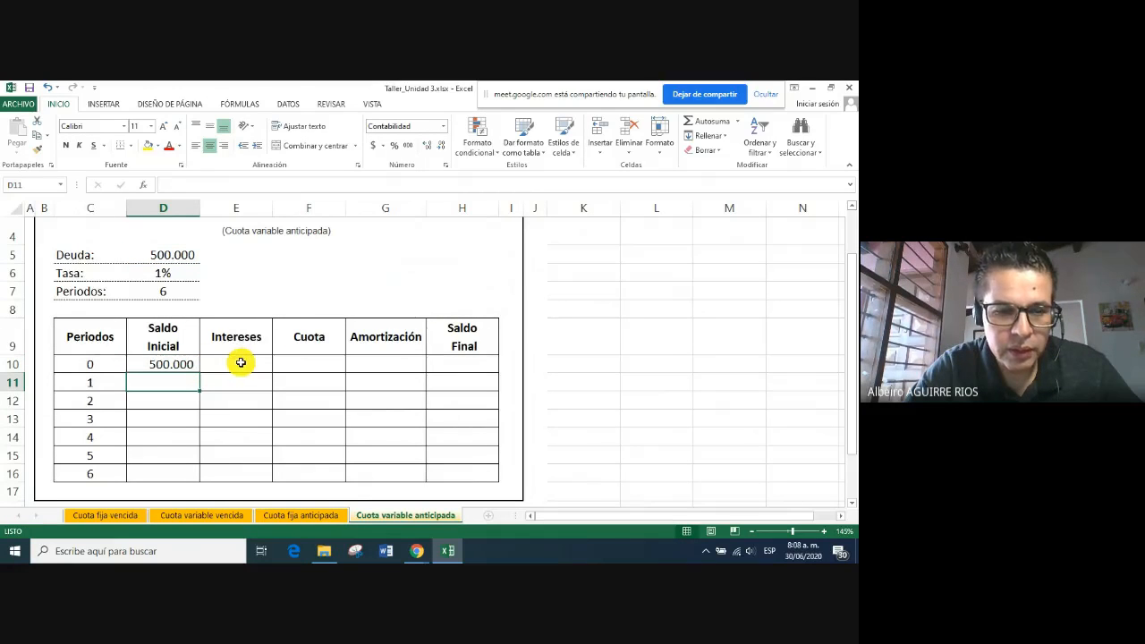
# Enter 0 as the period 0 Intereses in E10 of the Cuota variable anticipada table
pyautogui.click(240, 362)
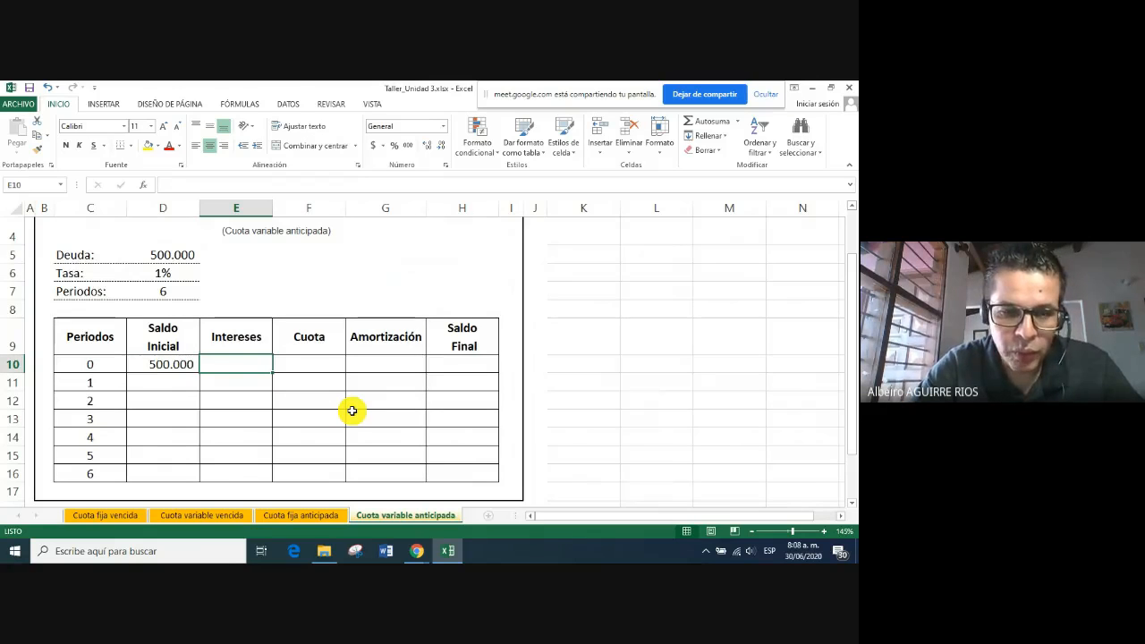
pyautogui.write('0')
pyautogui.click(322, 416)
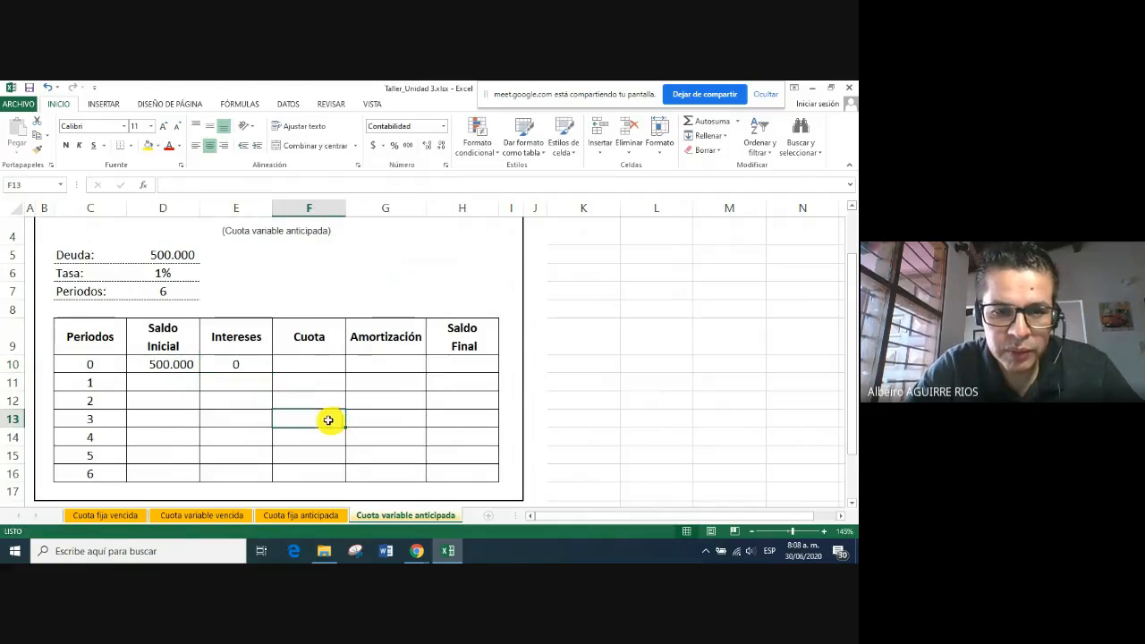
# Calculate the period 0 Cuota in F10 as Deuda divided by Periodos, =(D5/D7)
pyautogui.click(312, 363)
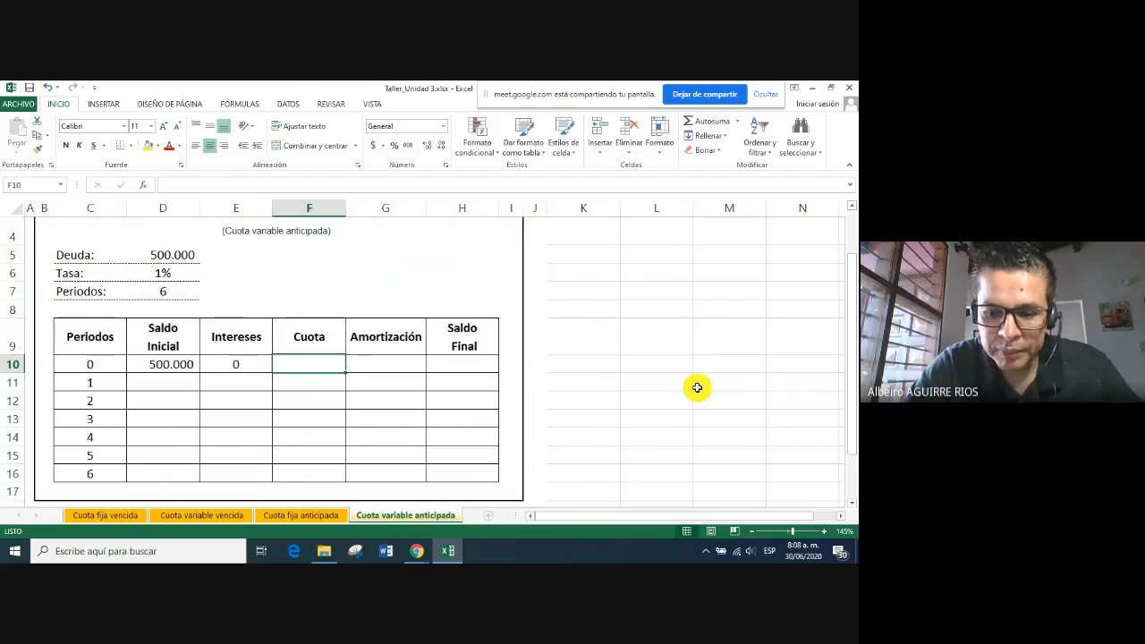
pyautogui.write('=(')
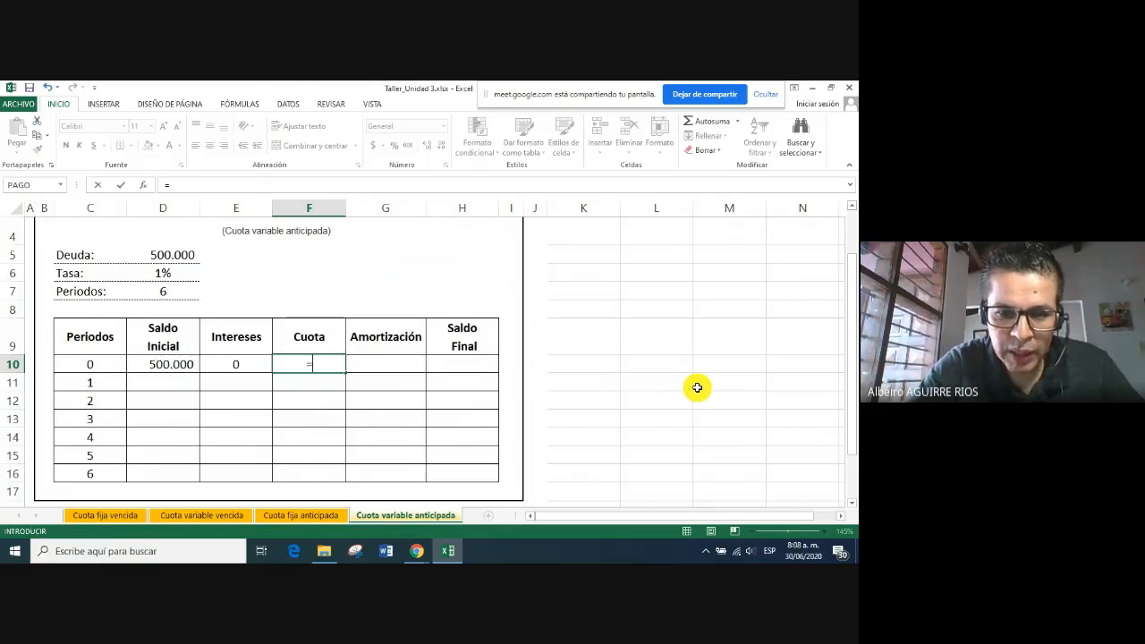
pyautogui.click(168, 255)
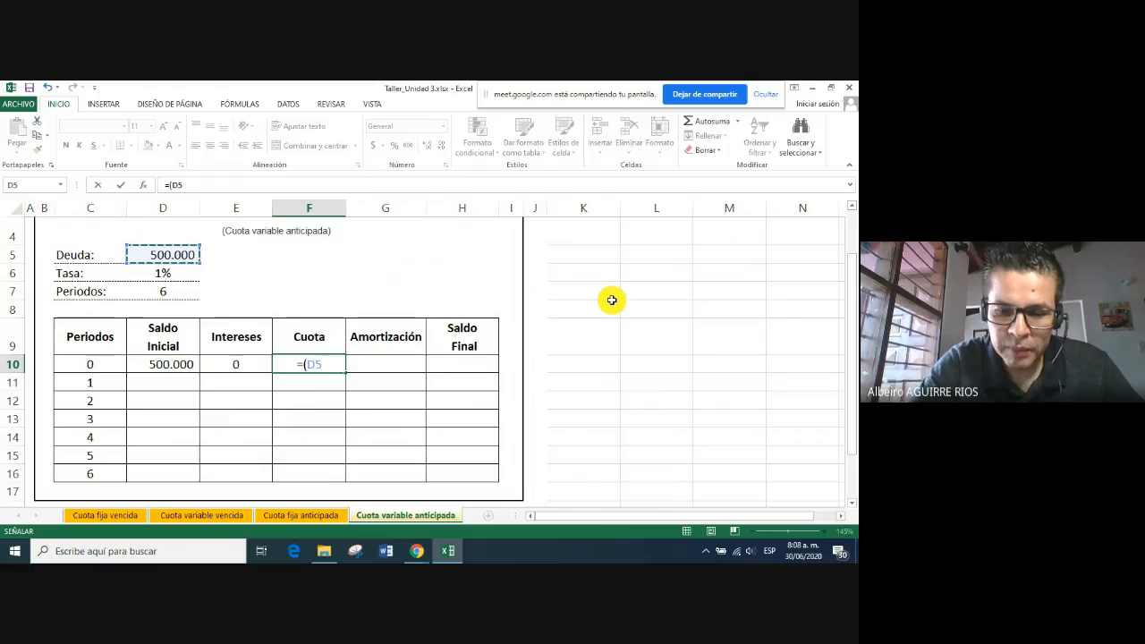
pyautogui.write('/')
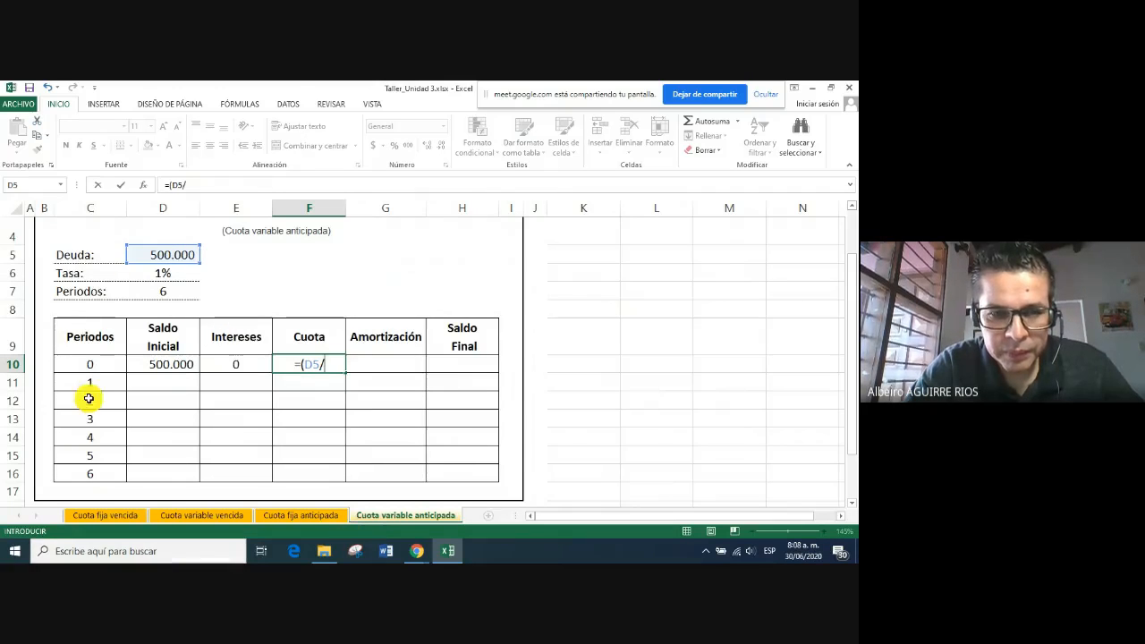
pyautogui.click(168, 292)
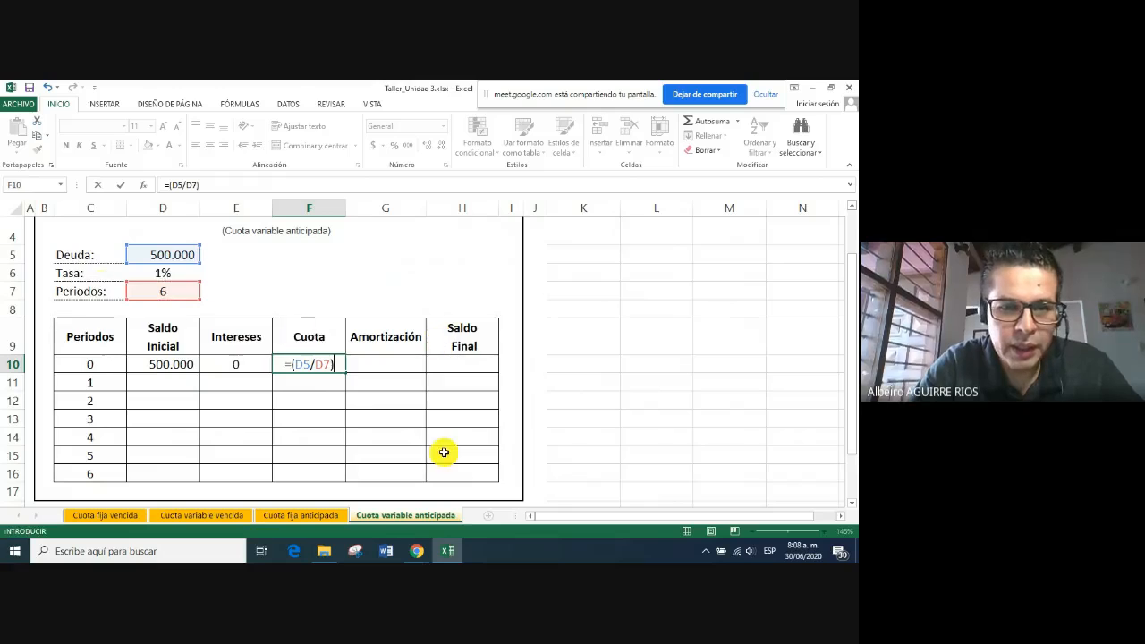
pyautogui.click(305, 364)
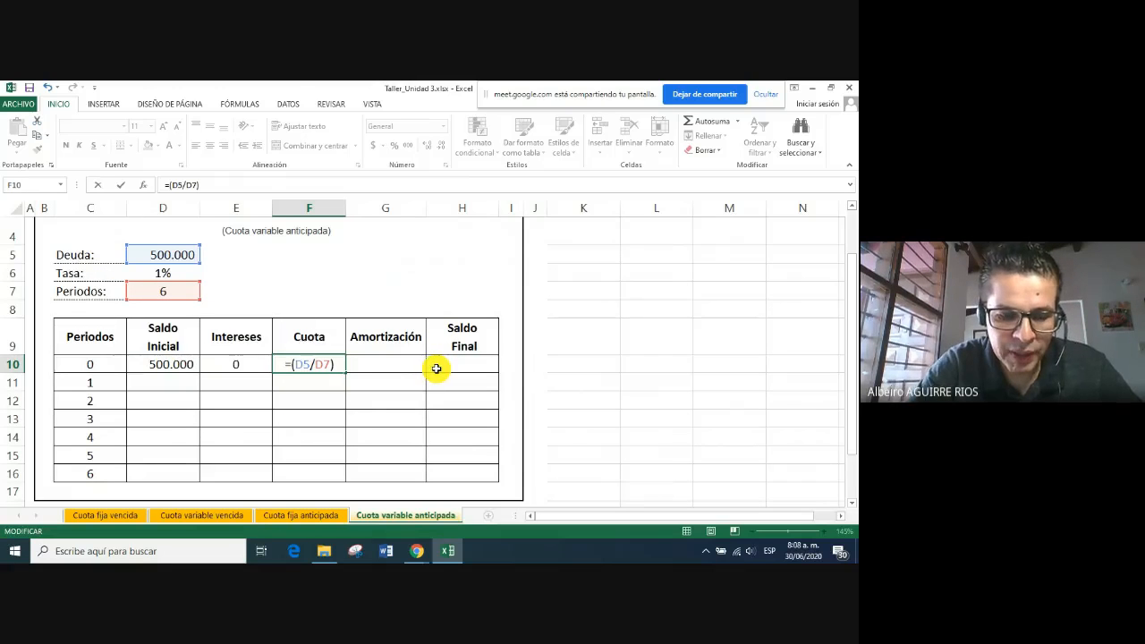
pyautogui.press('F5')
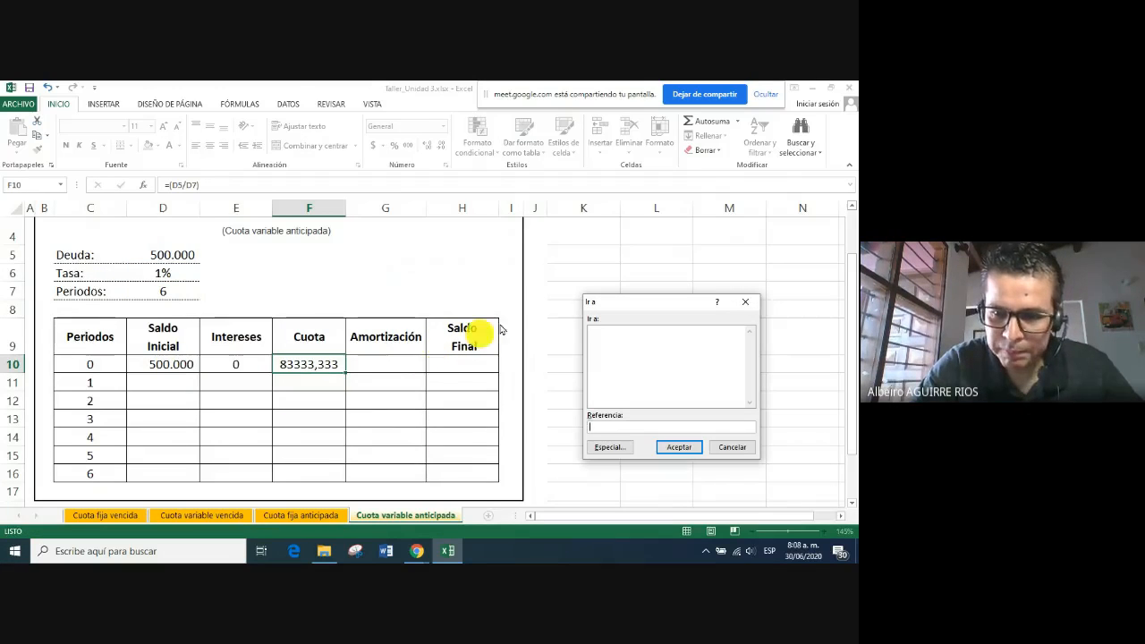
pyautogui.click(744, 302)
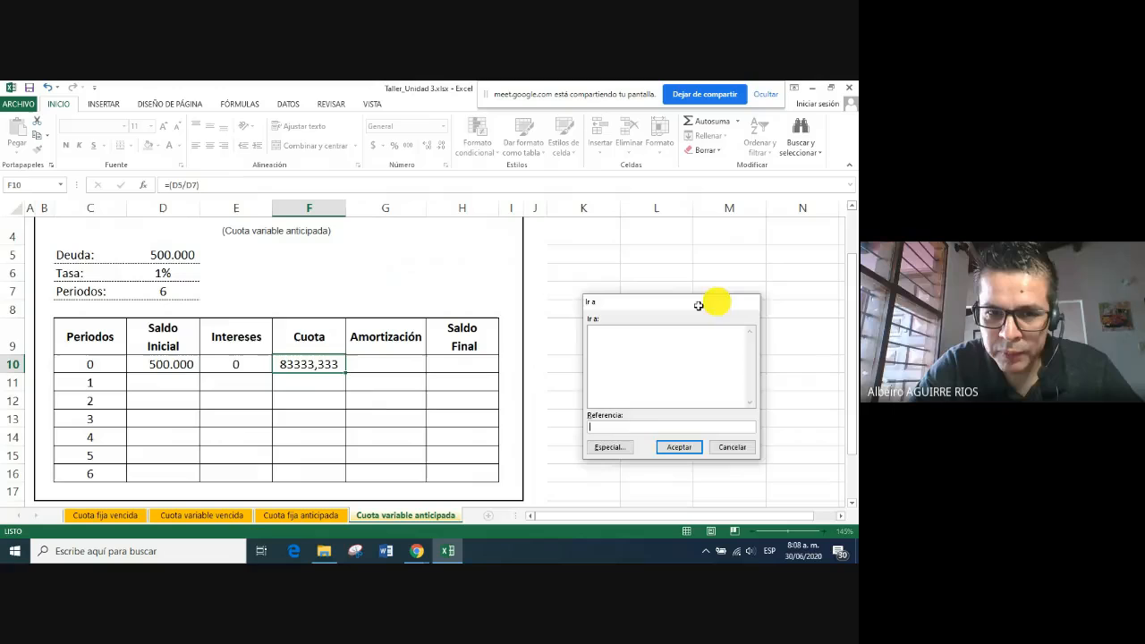
pyautogui.click(341, 414)
# Make the Deuda and Periodos references in the period 0 Cuota formula in F10 absolute, =($D$5/$D$7)
pyautogui.click(313, 365)
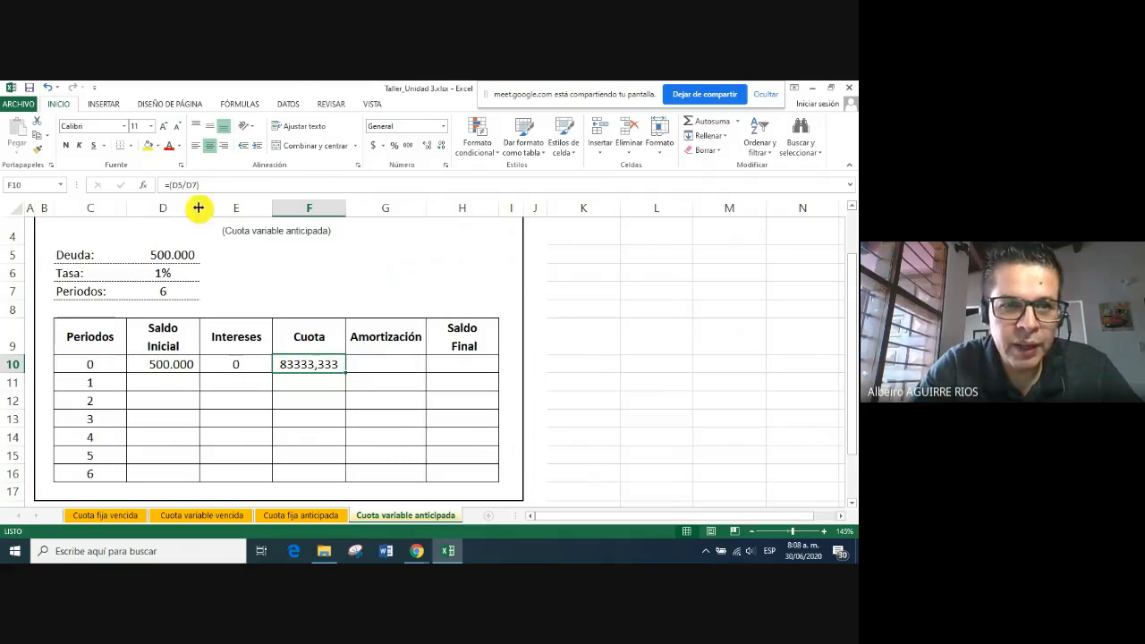
pyautogui.click(179, 184)
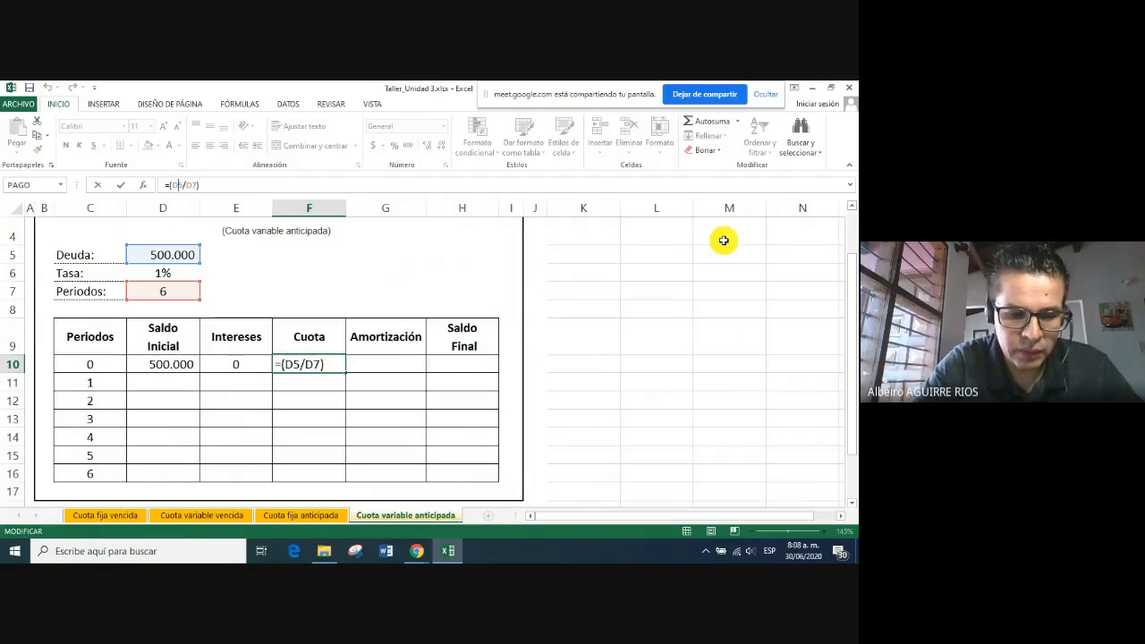
pyautogui.press('F4')
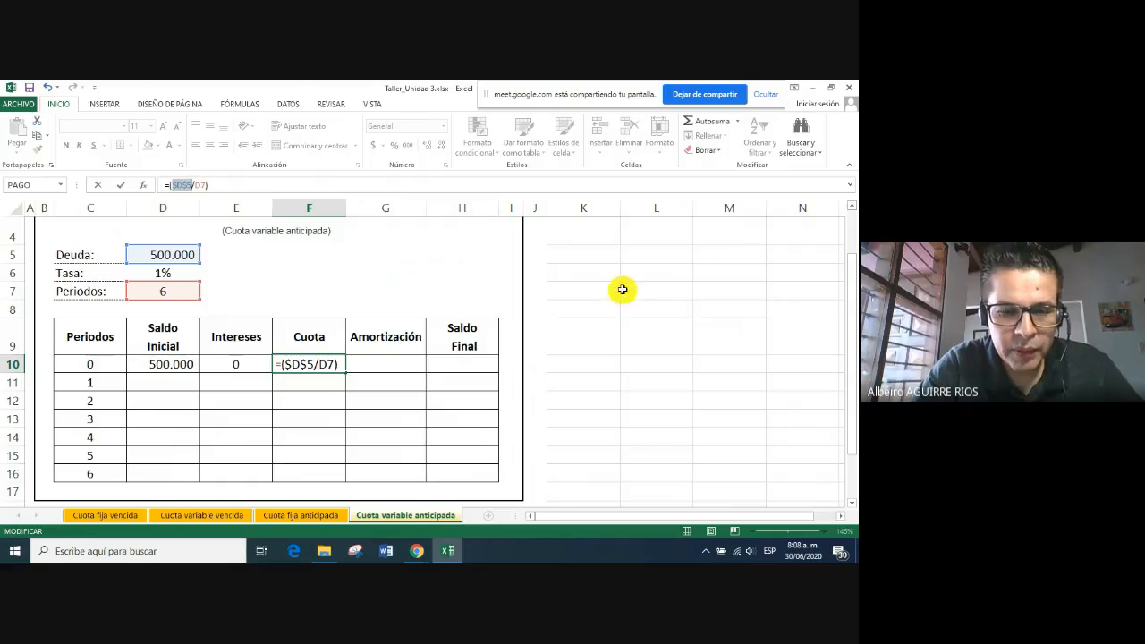
pyautogui.click(332, 363)
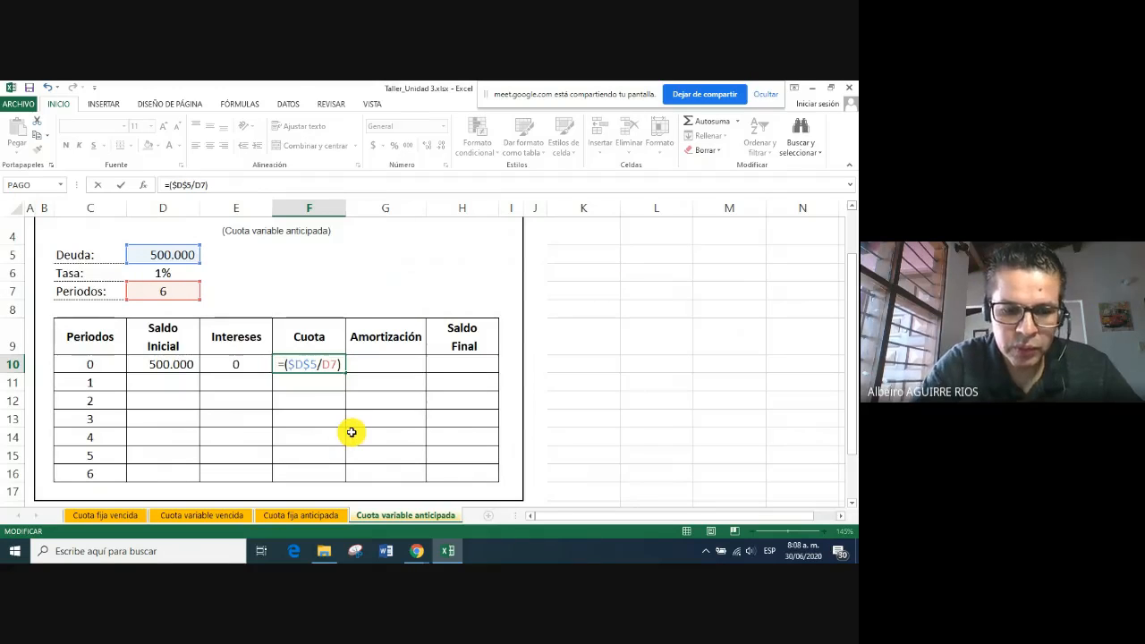
pyautogui.press('F4')
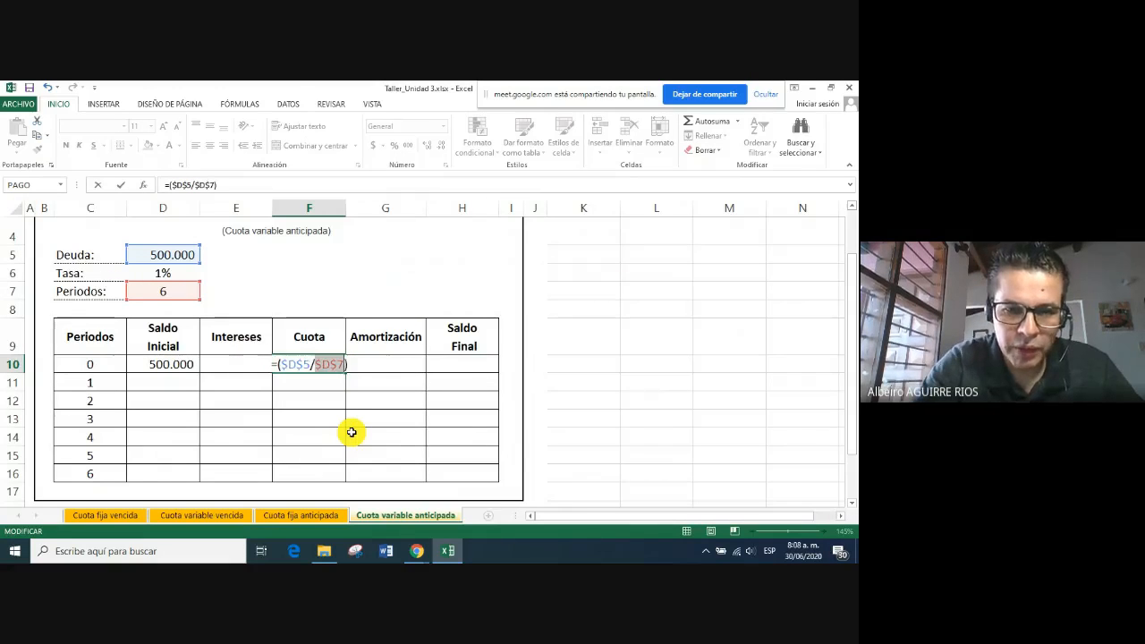
# Add the period 0 Intereses to the Cuota formula in F10, making it =($D$5/$D$7)+E10
pyautogui.click(257, 187)
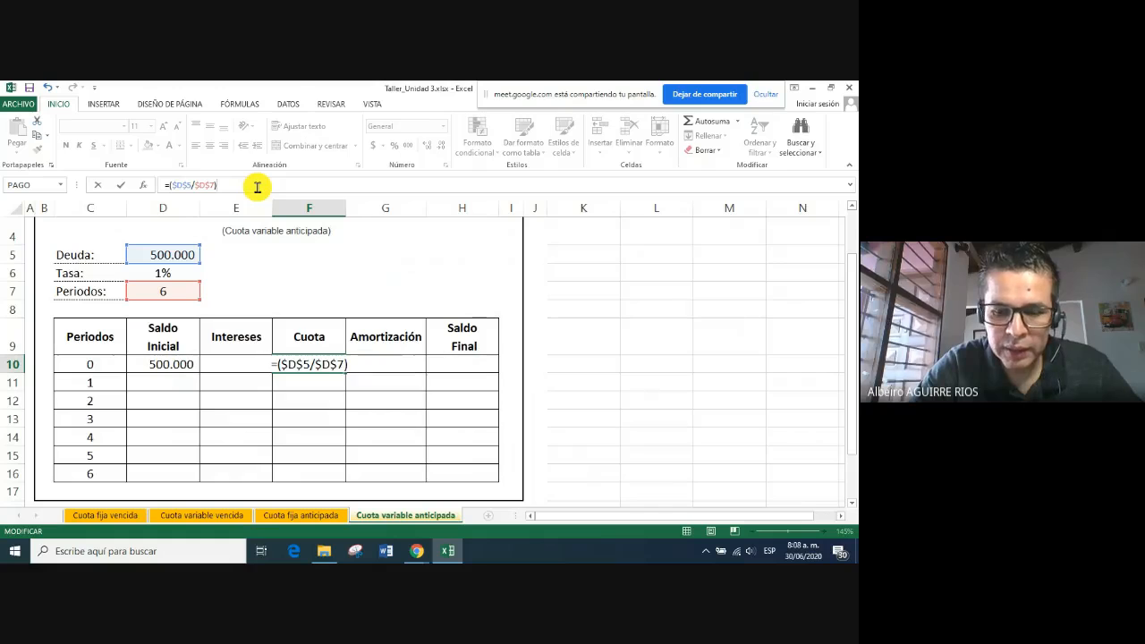
pyautogui.write('+')
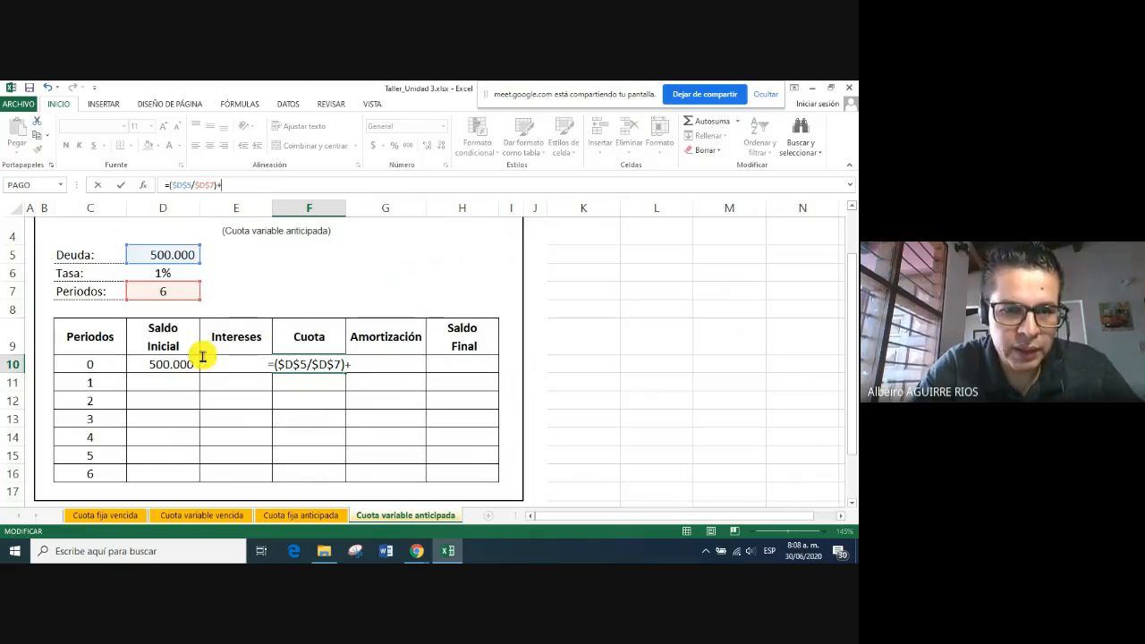
pyautogui.click(218, 339)
pyautogui.press('Down')
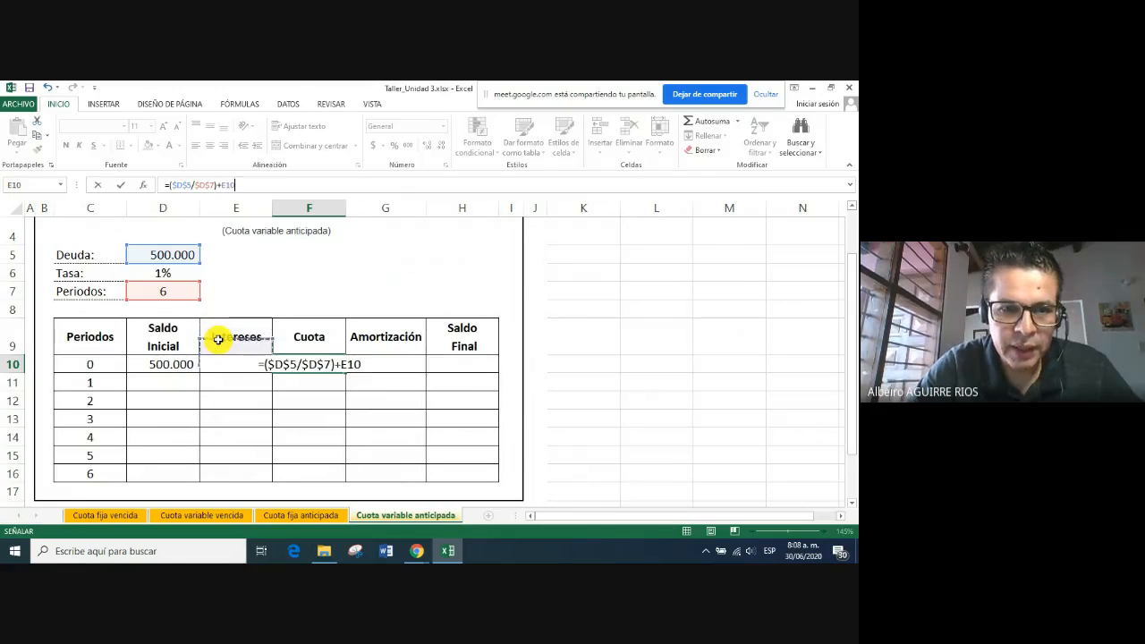
pyautogui.press('Return')
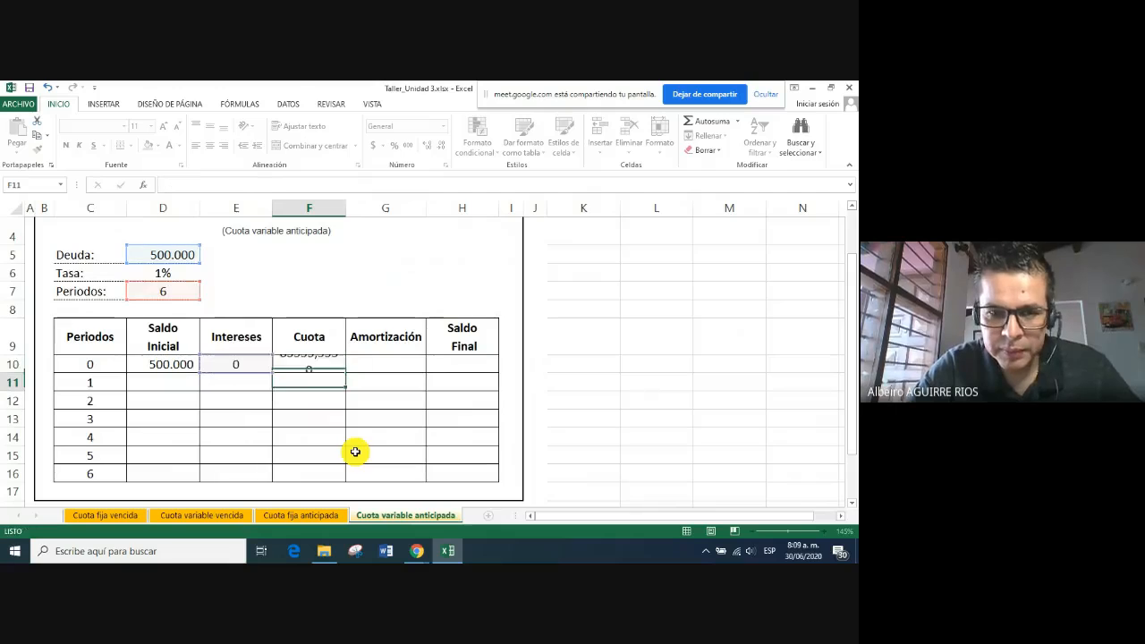
# Calculate the period 0 Amortización in G10 as Cuota minus Intereses, =F10-E10
pyautogui.click(383, 364)
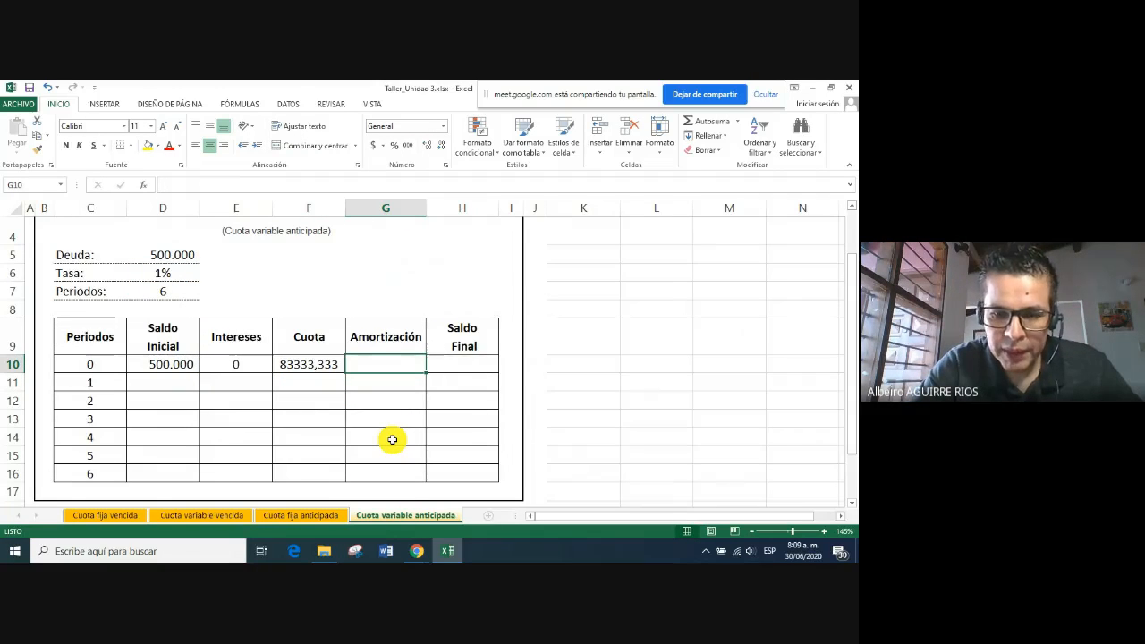
pyautogui.write('=')
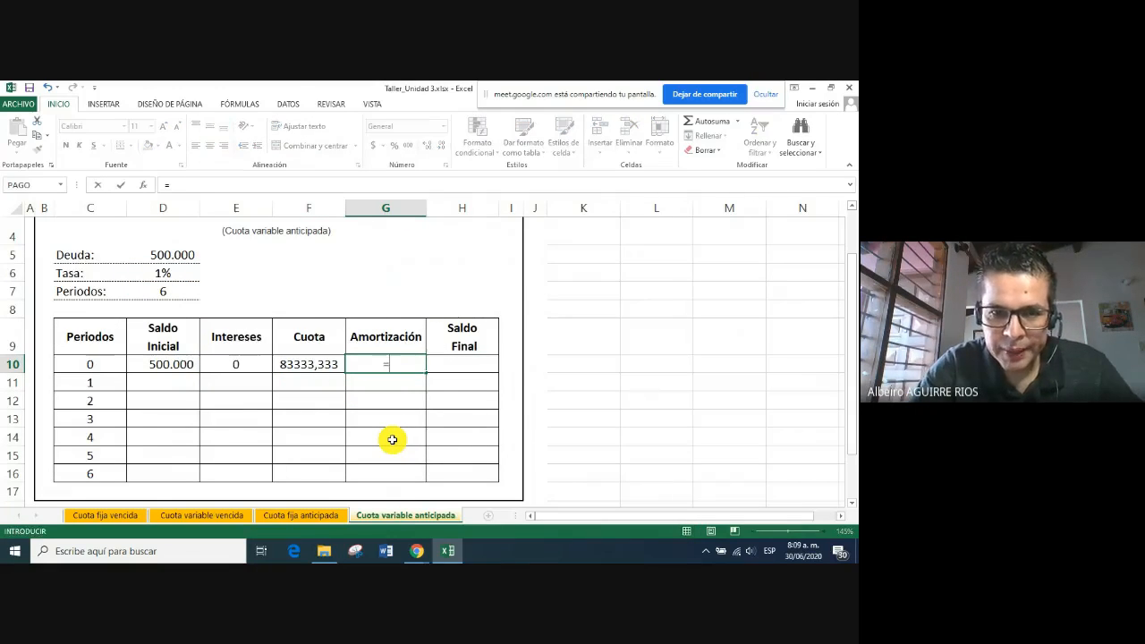
pyautogui.click(300, 364)
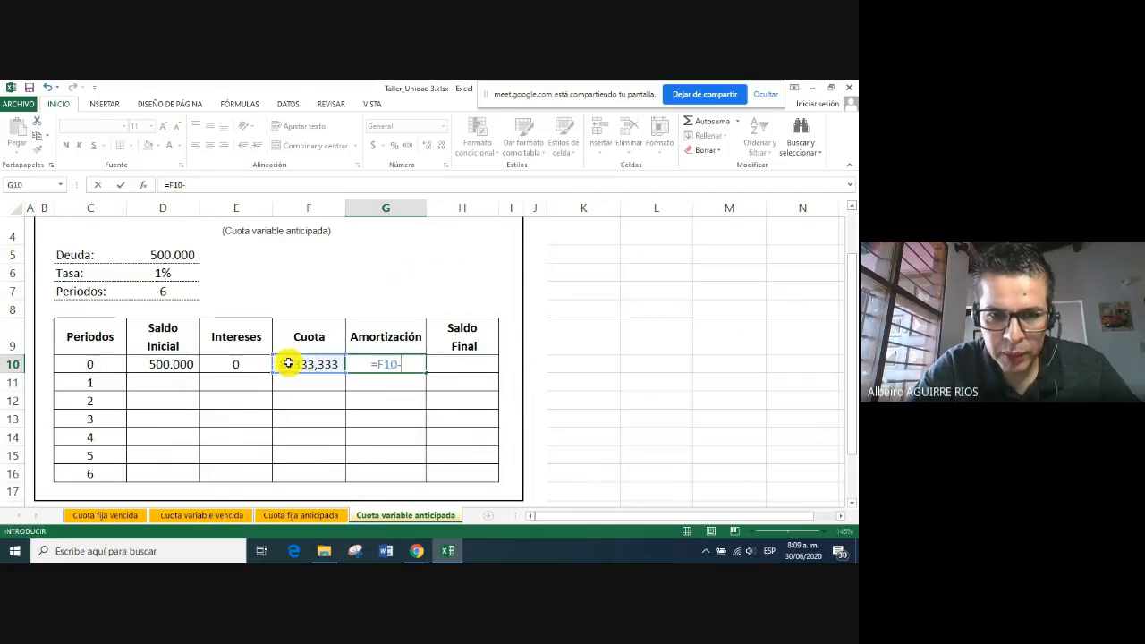
pyautogui.press('Return')
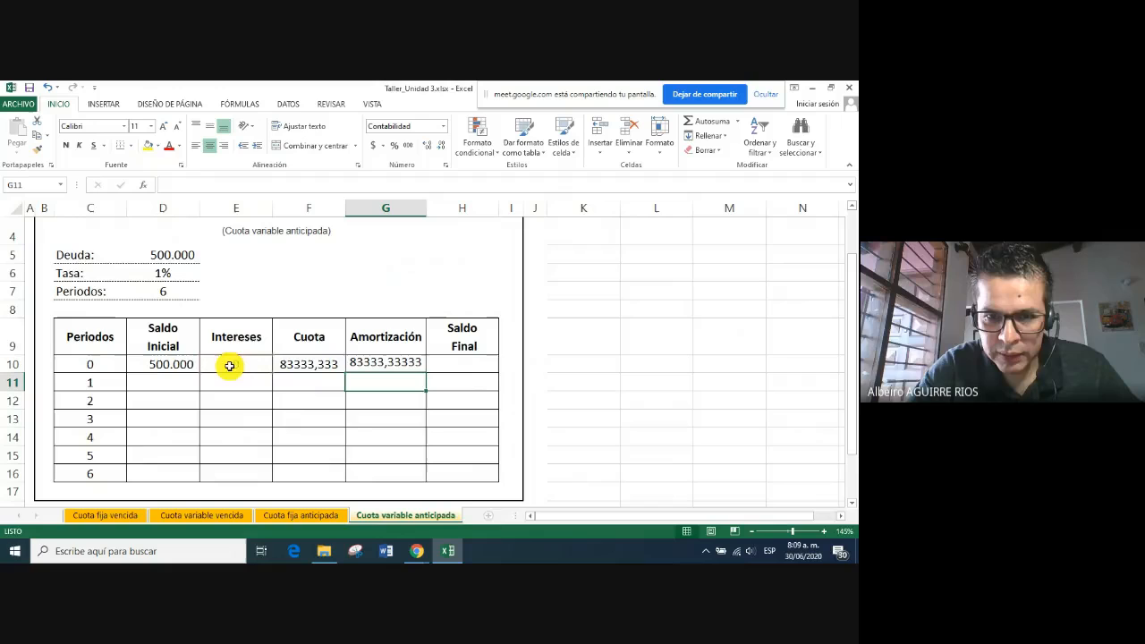
# Calculate the period 0 Saldo Final in H10 as Saldo Inicial minus Amortización, =D10-G10
pyautogui.click(463, 365)
pyautogui.write('=')
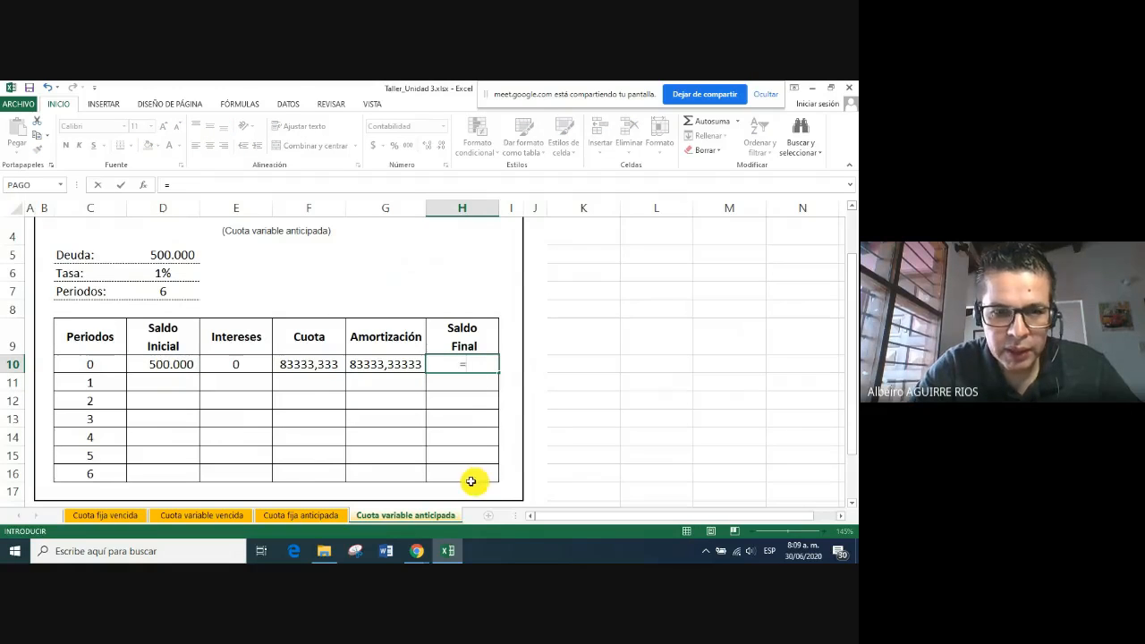
pyautogui.click(160, 367)
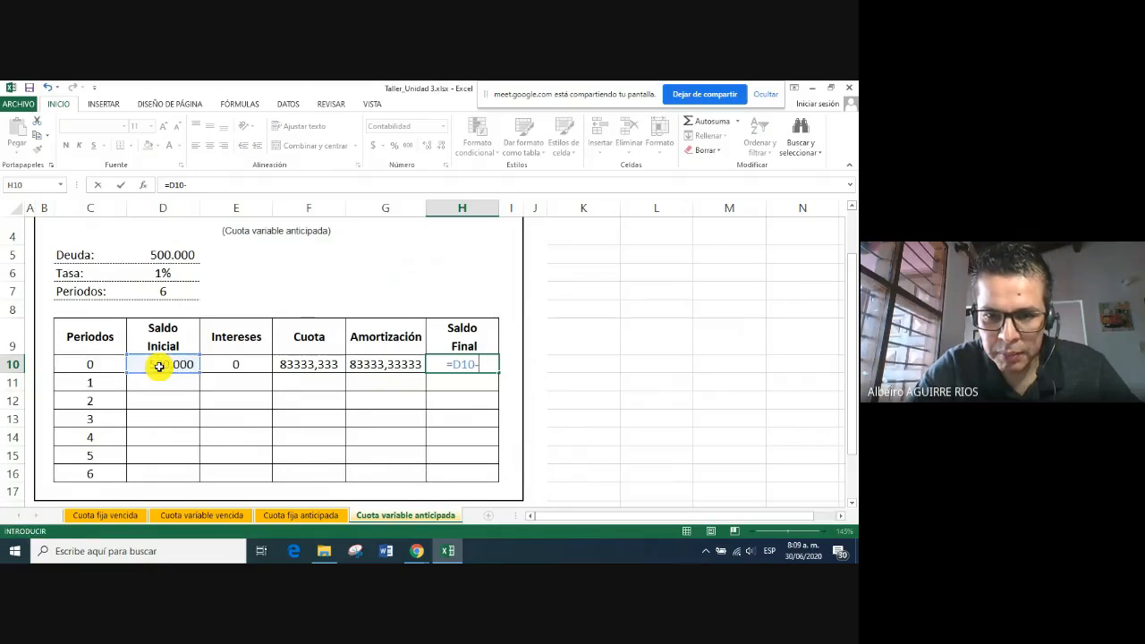
pyautogui.click(386, 366)
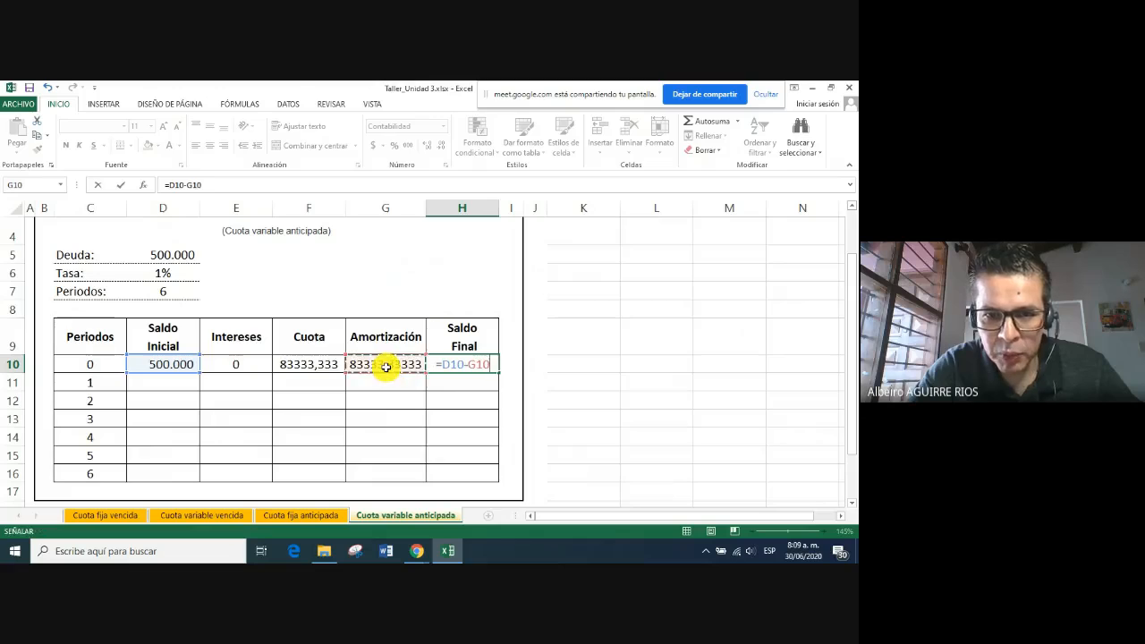
pyautogui.press('Return')
pyautogui.click(399, 403)
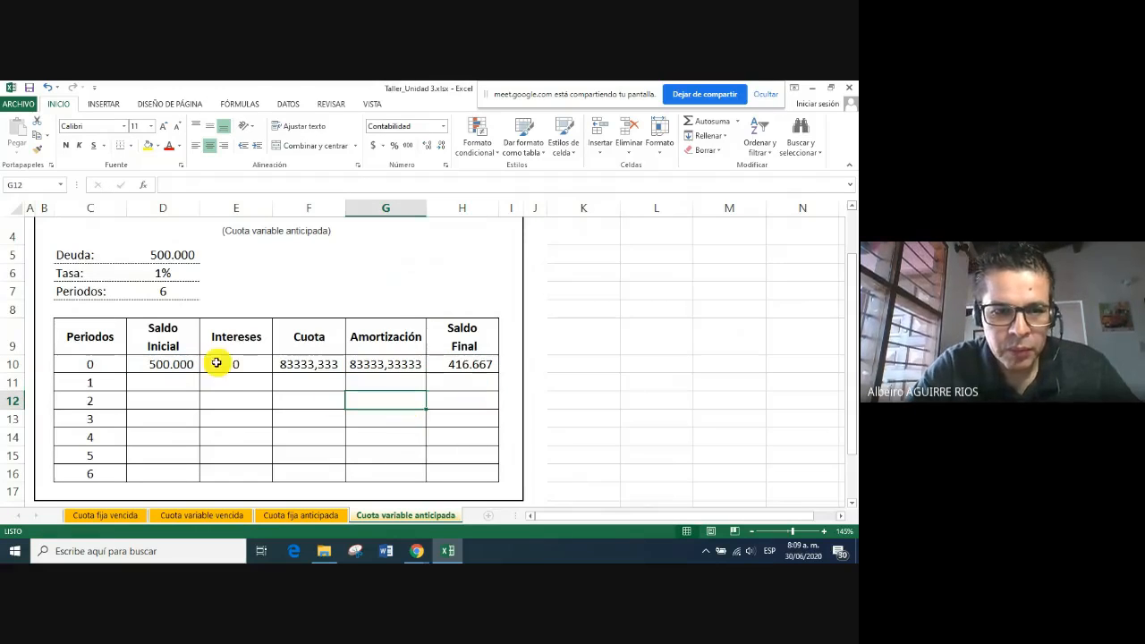
# Format the Cuota and Amortización cells F10:G16 to show two decimal places
pyautogui.moveTo(309, 364); pyautogui.dragTo(376, 476)
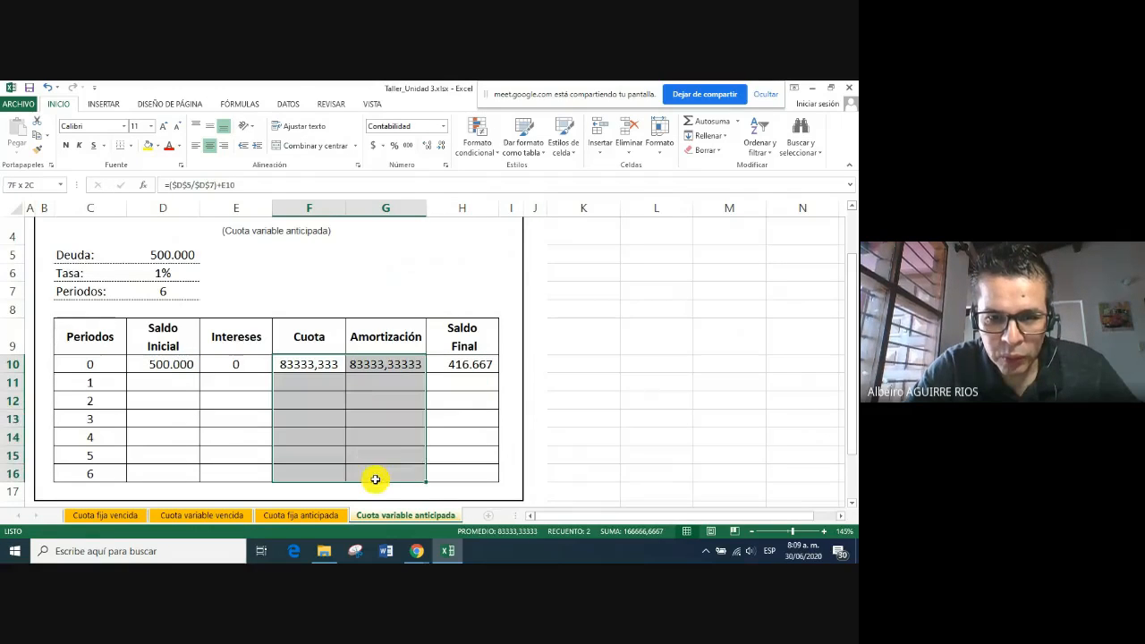
pyautogui.click(429, 146)
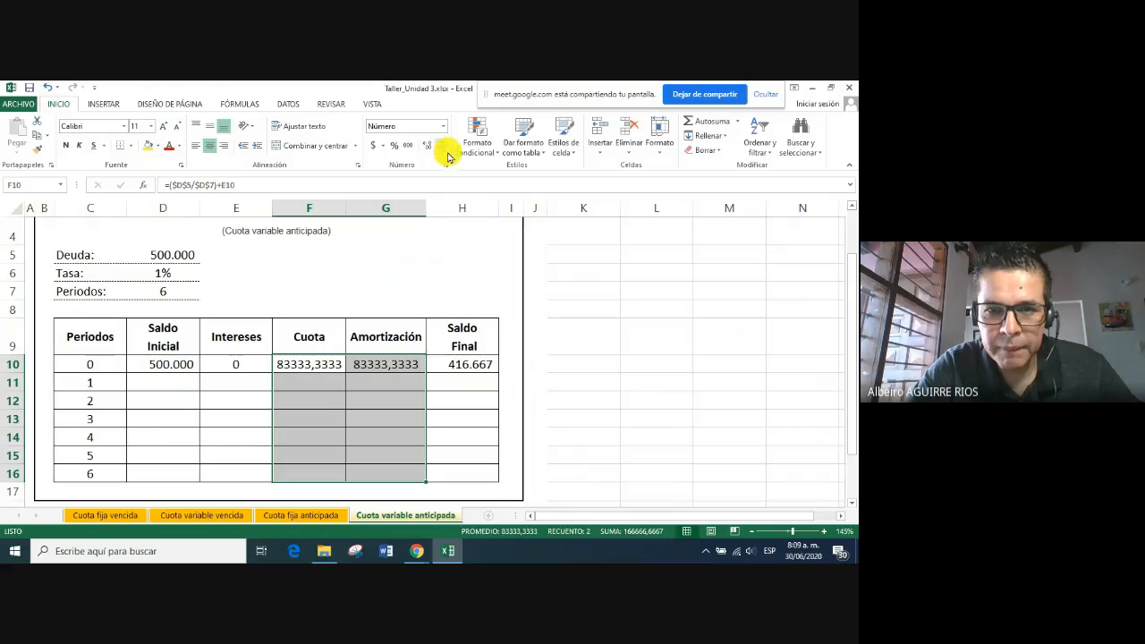
pyautogui.click(444, 147)
pyautogui.click(444, 146)
pyautogui.click(444, 148)
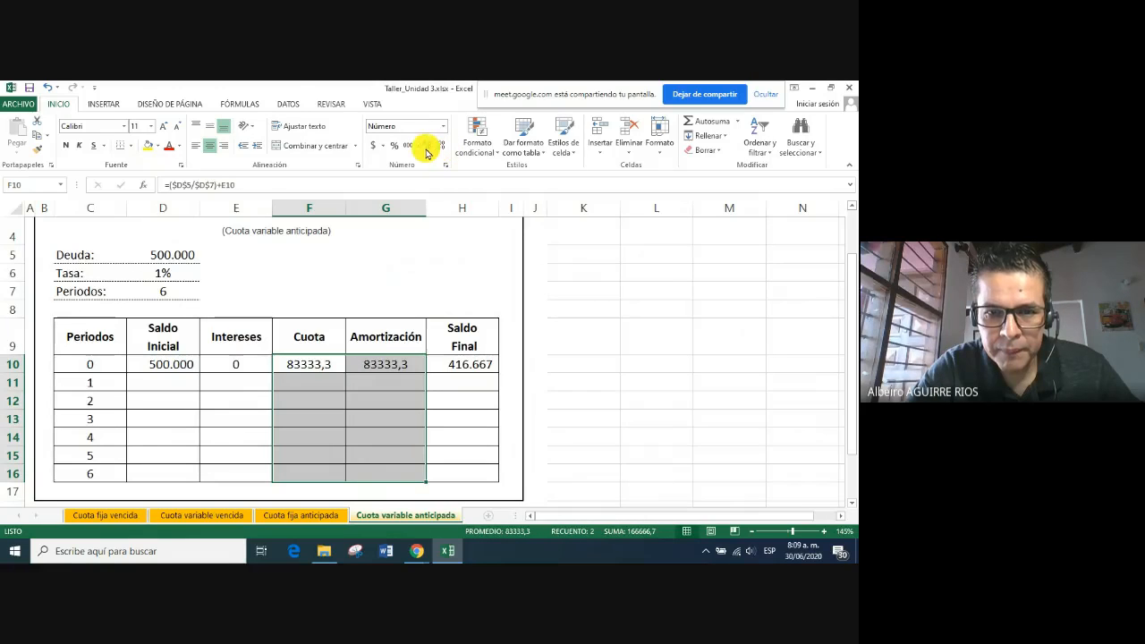
pyautogui.click(428, 147)
pyautogui.click(556, 307)
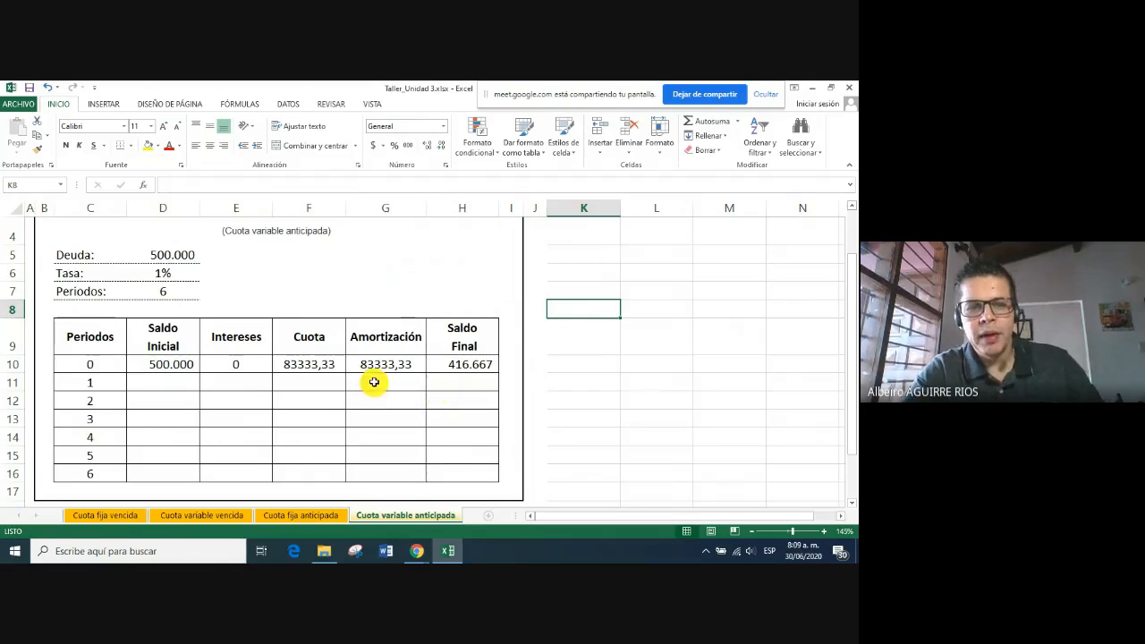
# Clear the period 6 row, C16:H16, from the Cuota variable anticipada table
pyautogui.click(299, 365)
pyautogui.click(169, 472)
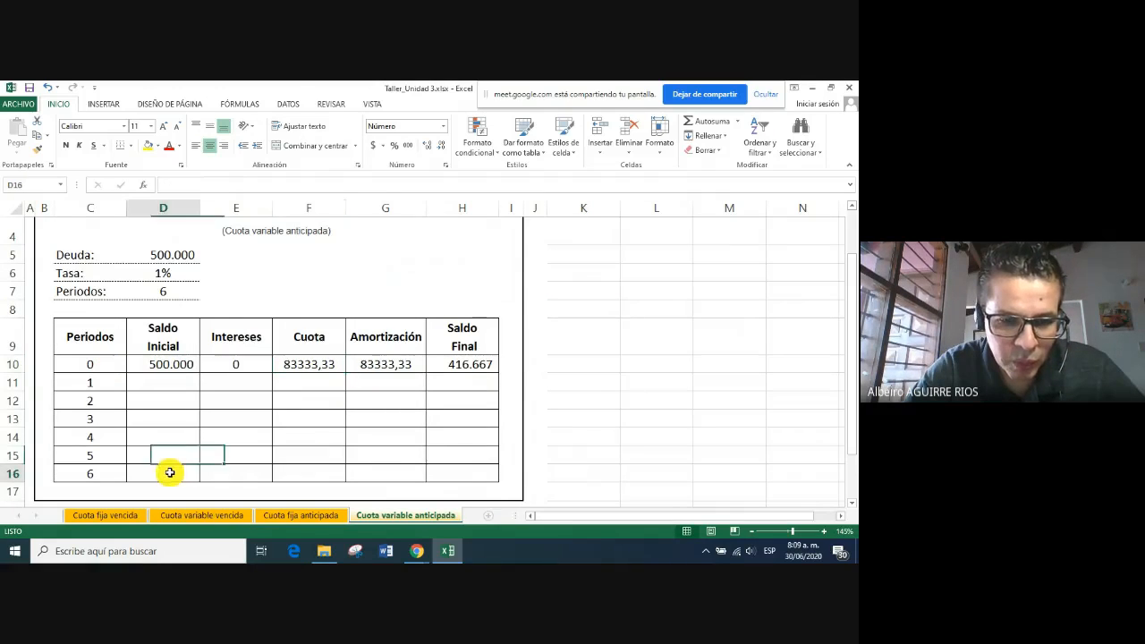
pyautogui.moveTo(95, 468); pyautogui.dragTo(433, 476)
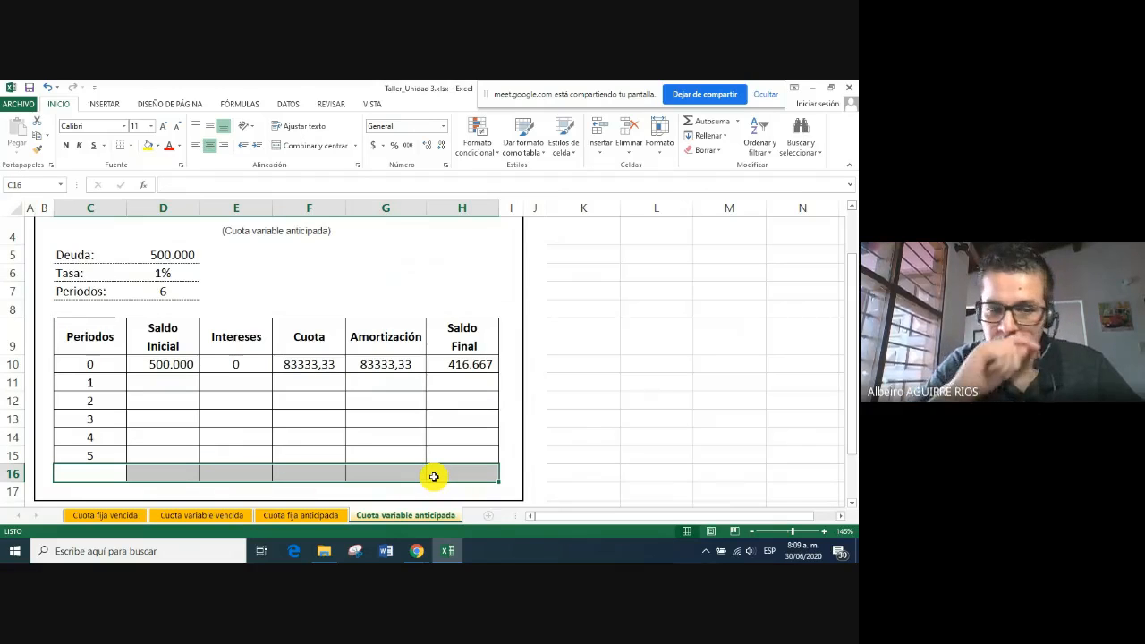
pyautogui.click(336, 474)
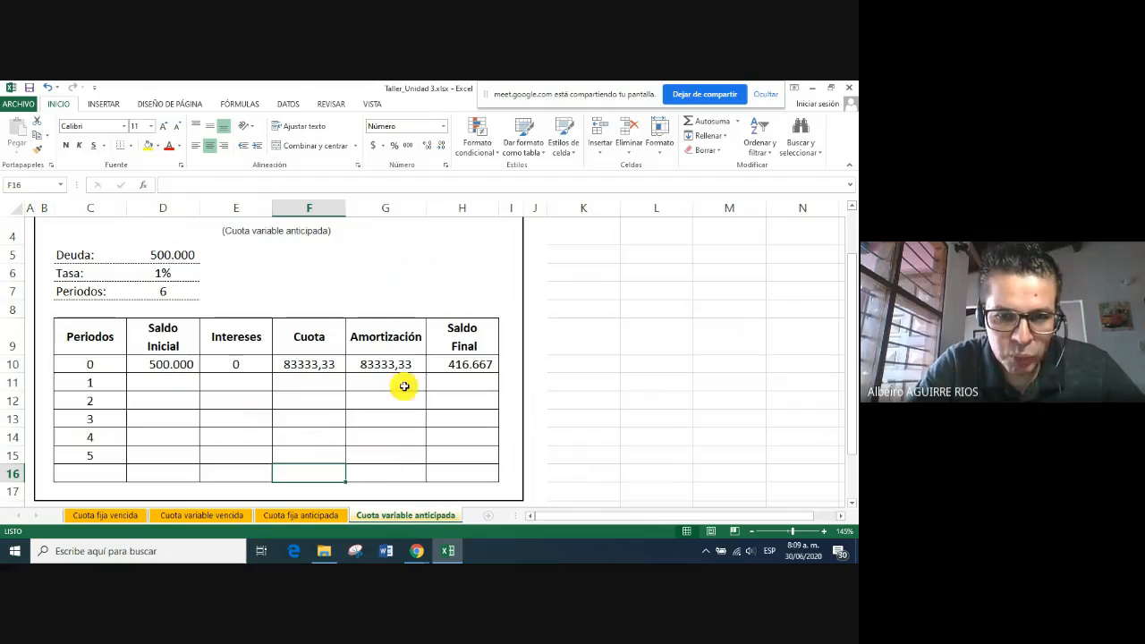
# Link the period 1 Saldo Inicial in D11 to the period 0 Saldo Final with =H10
pyautogui.click(180, 382)
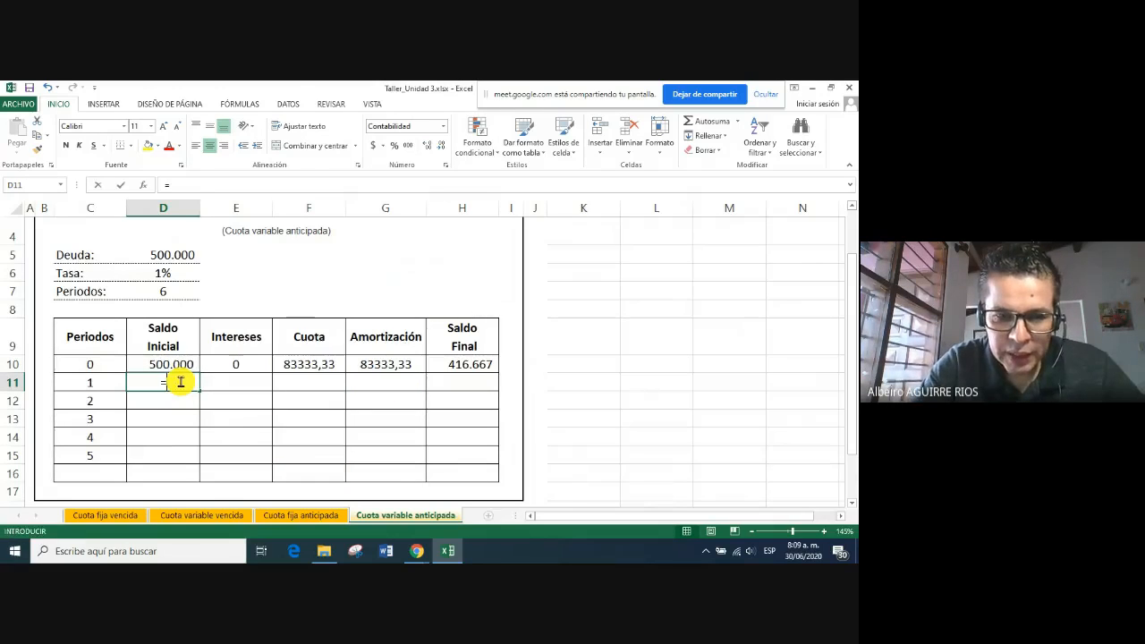
pyautogui.write('=')
pyautogui.click(457, 360)
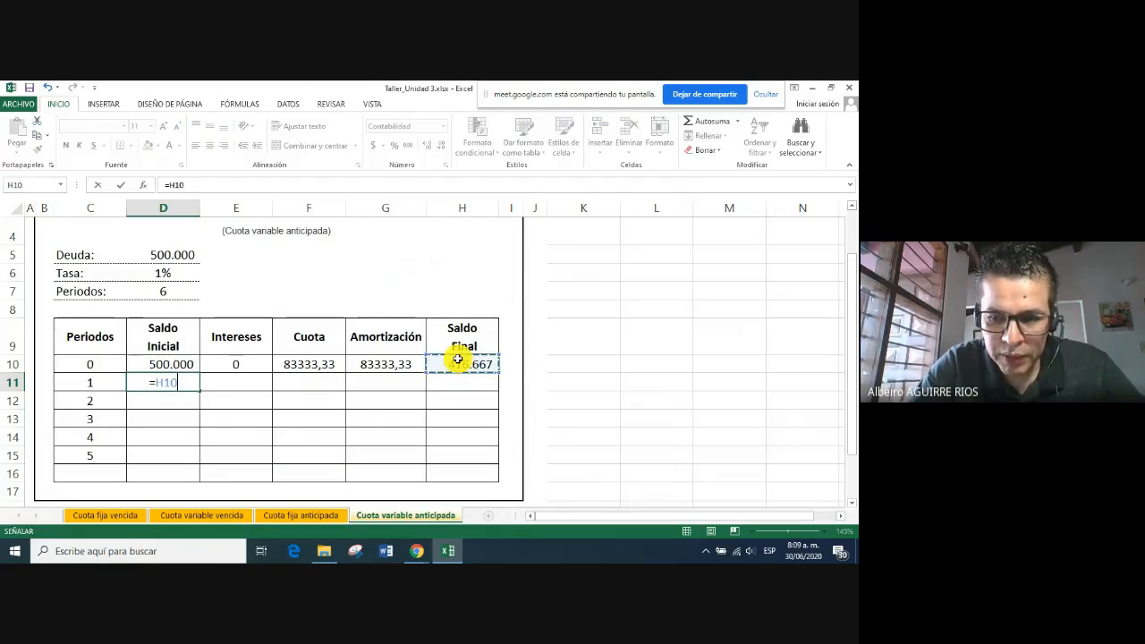
pyautogui.press('Return')
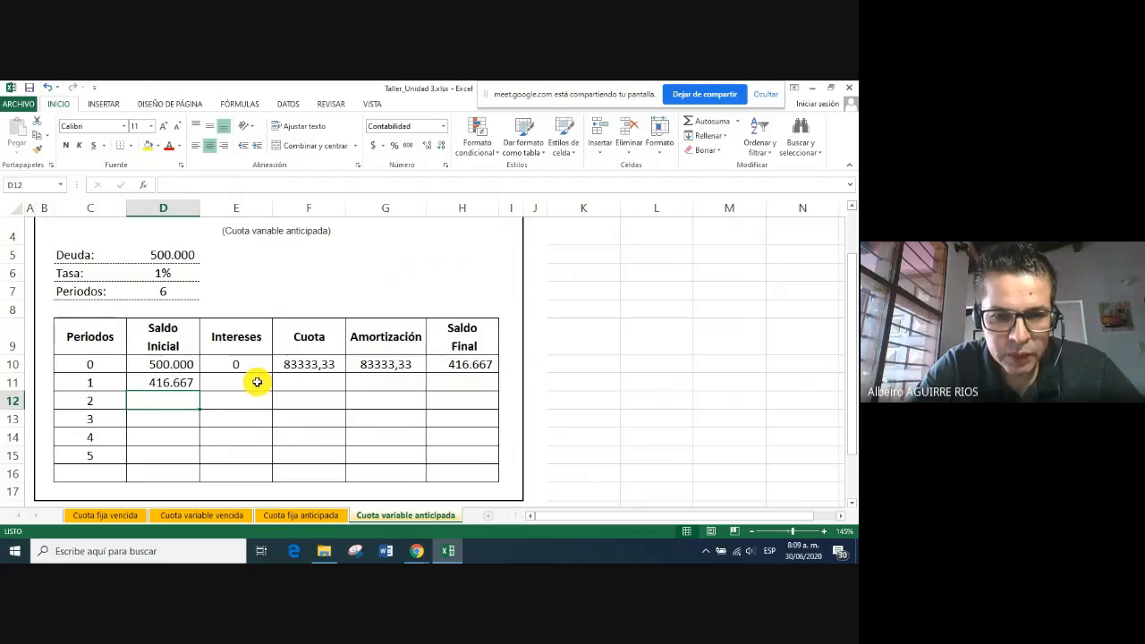
# Calculate the period 1 Intereses in E11 as Saldo Inicial times Tasa, =D11*D6
pyautogui.click(256, 382)
pyautogui.write('=')
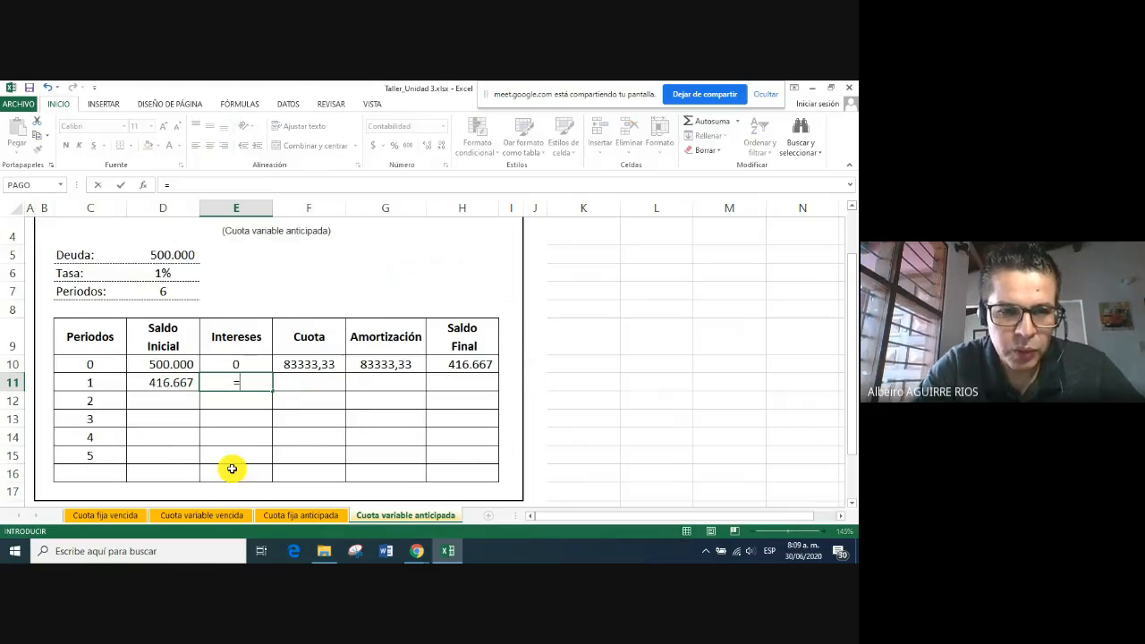
pyautogui.click(156, 384)
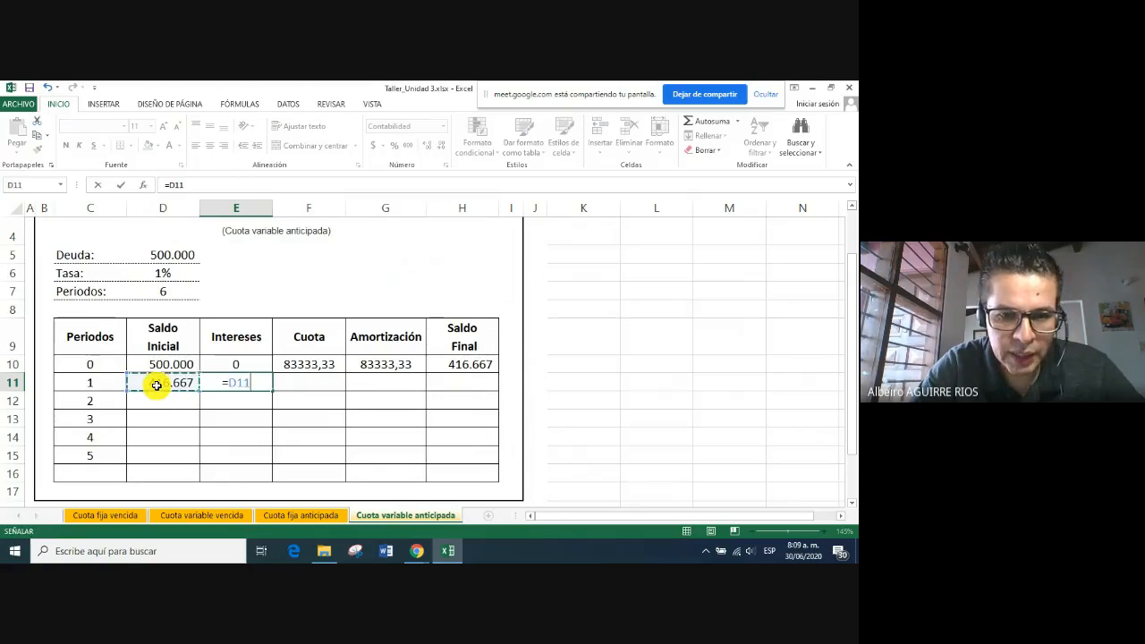
pyautogui.write('*')
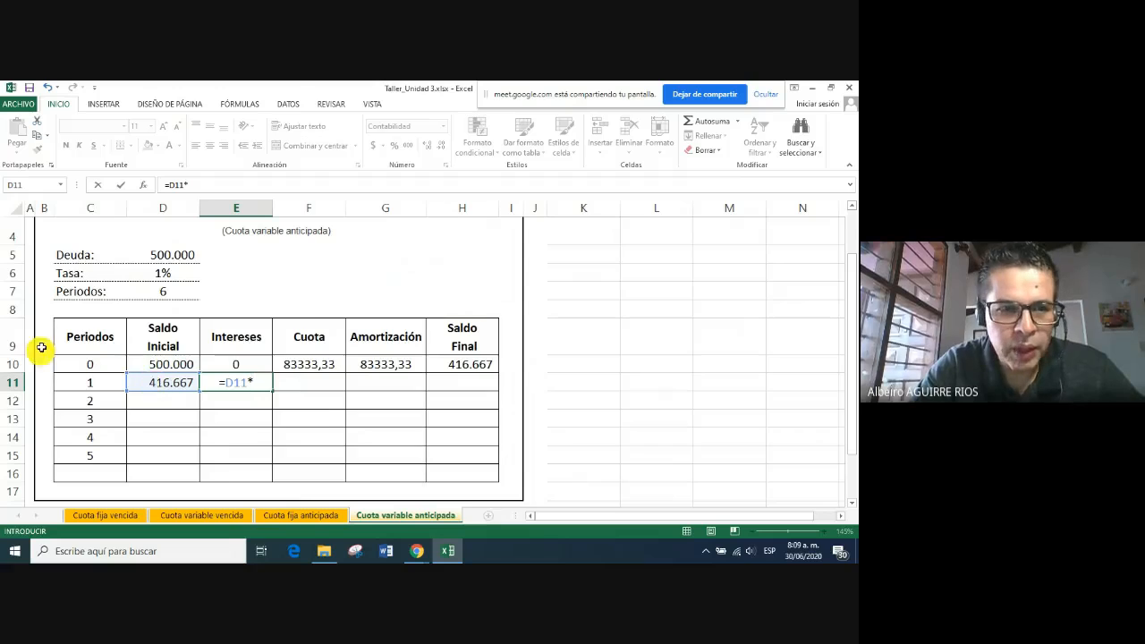
pyautogui.click(161, 275)
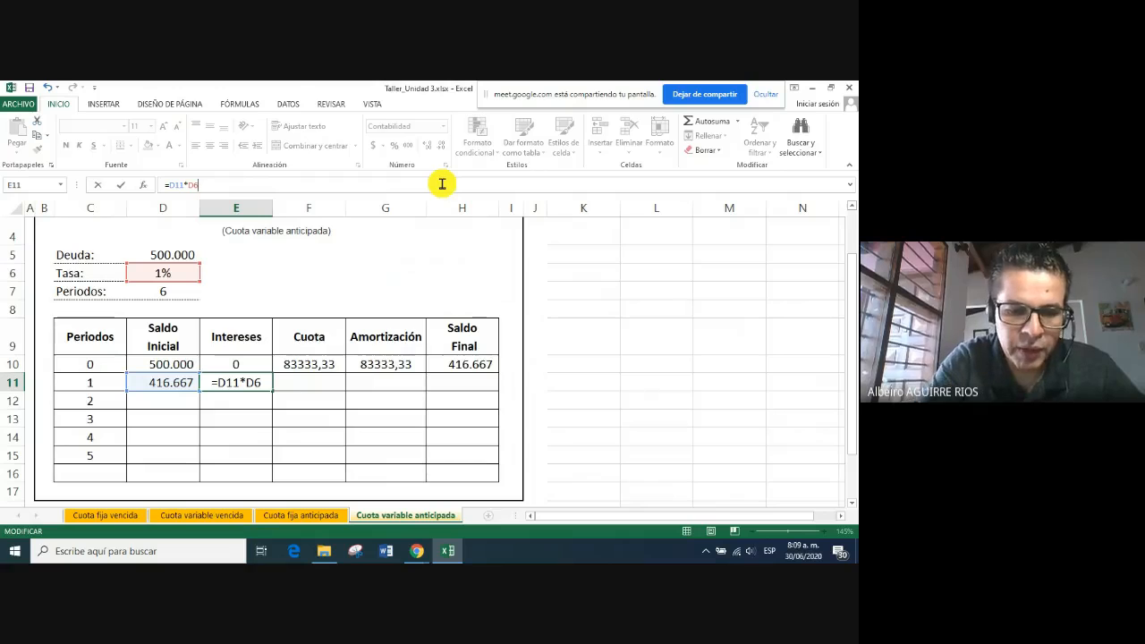
pyautogui.press('Return')
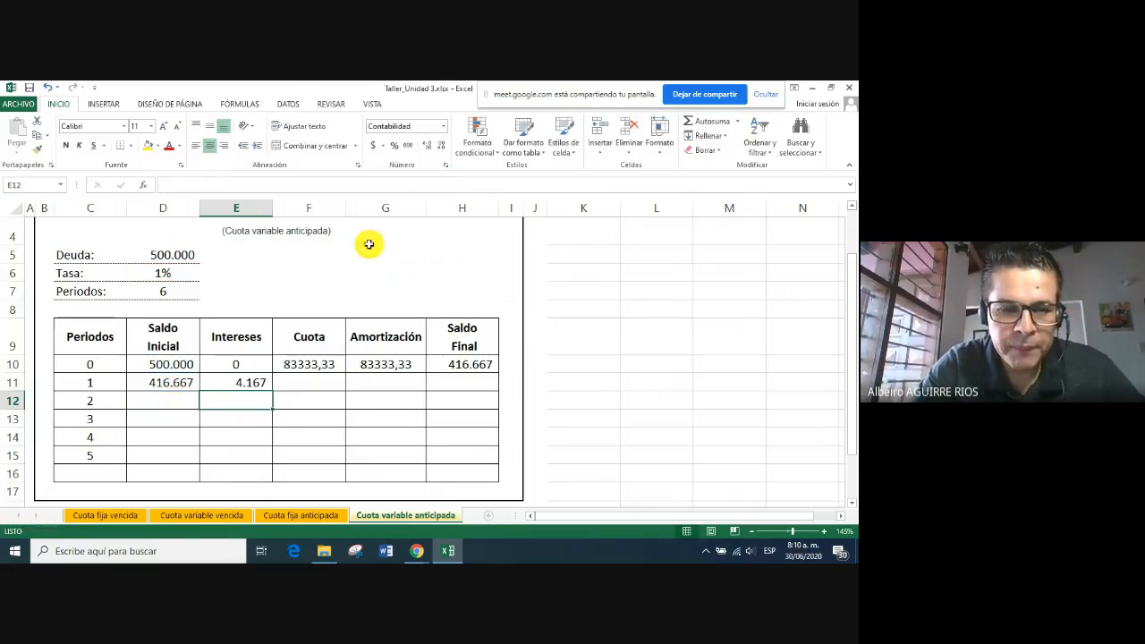
# Fill the Cuota formula from F10 down to F11 and open the F11 formula to check its references
pyautogui.click(315, 384)
pyautogui.click(317, 365)
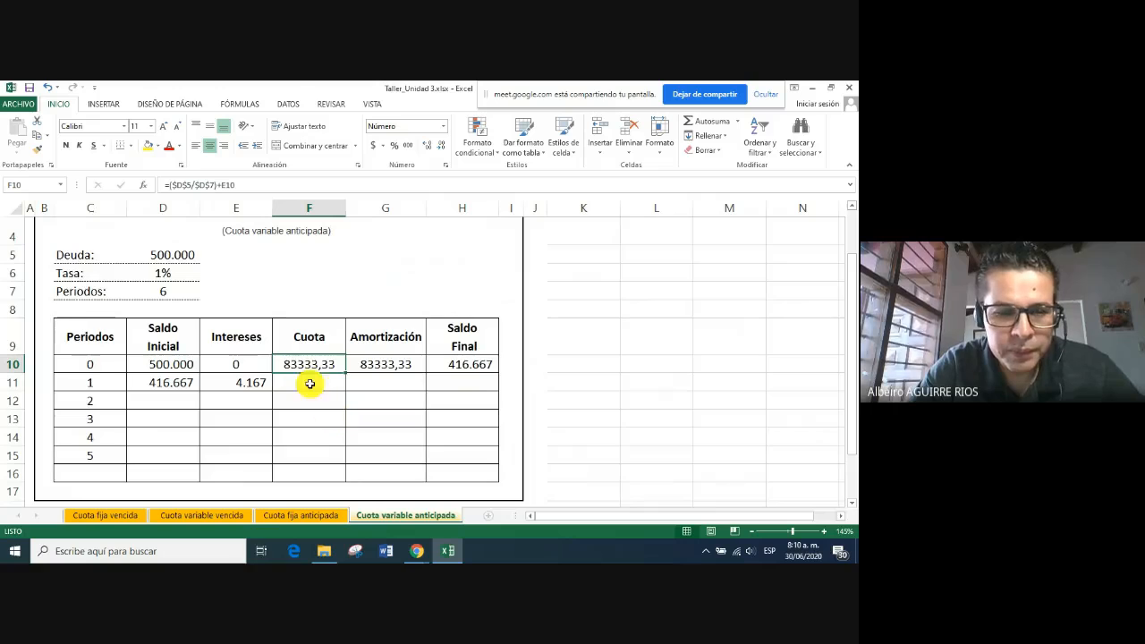
pyautogui.moveTo(344, 373); pyautogui.dragTo(316, 391)
pyautogui.click(315, 382)
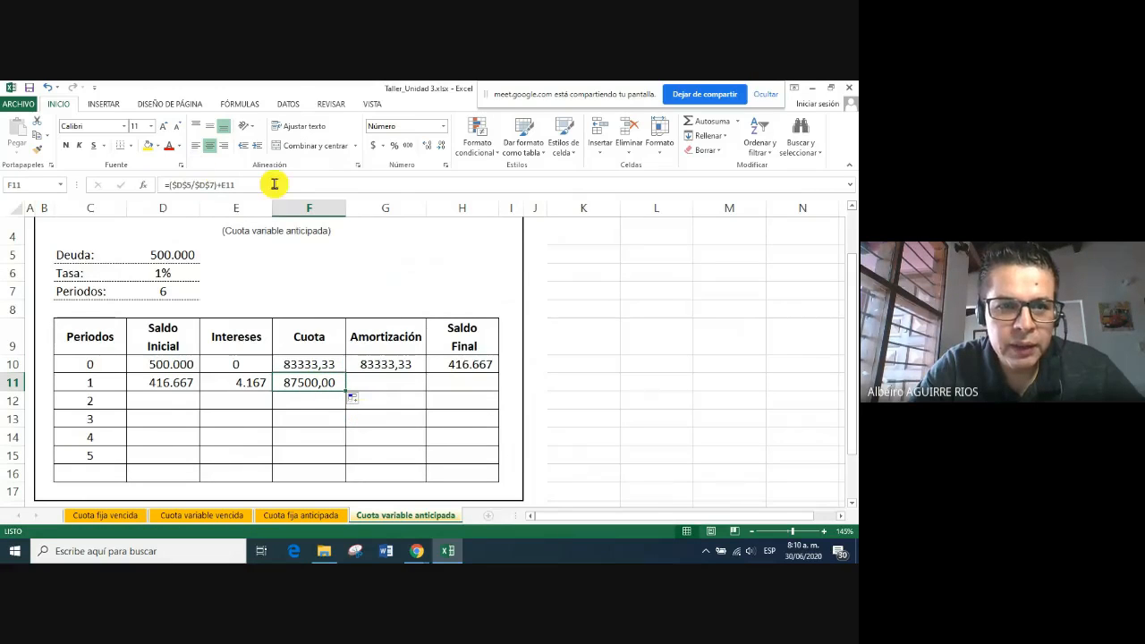
pyautogui.click(273, 184)
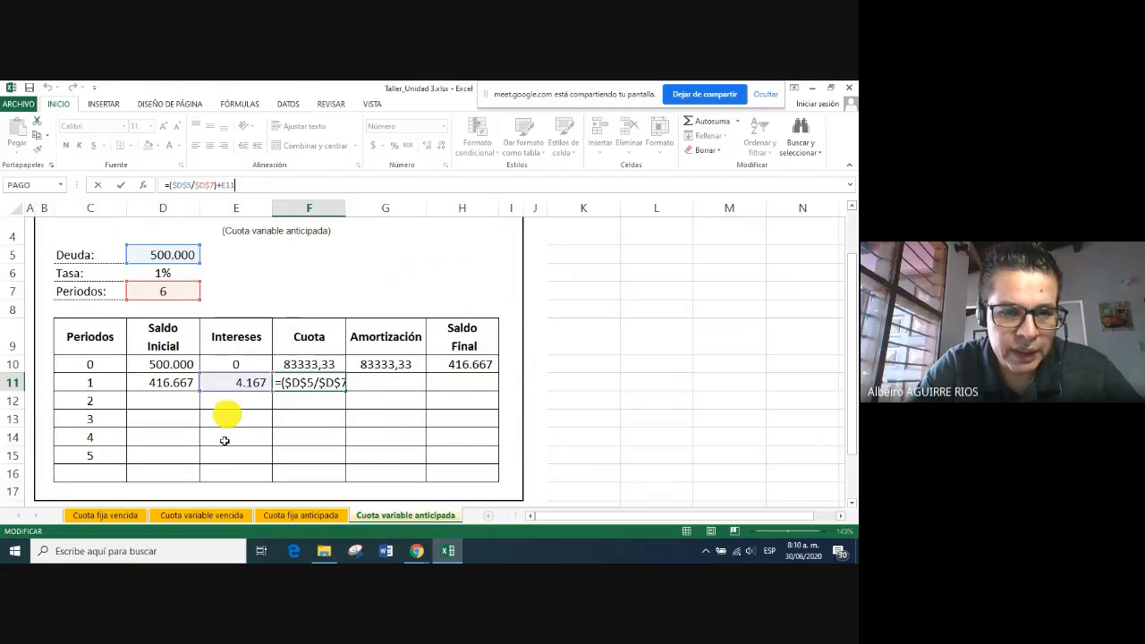
# Confirm the Cuota formula in F11 and calculate the period 1 Amortización in G11 as Cuota minus Intereses, =F11-E11
pyautogui.press('Return')
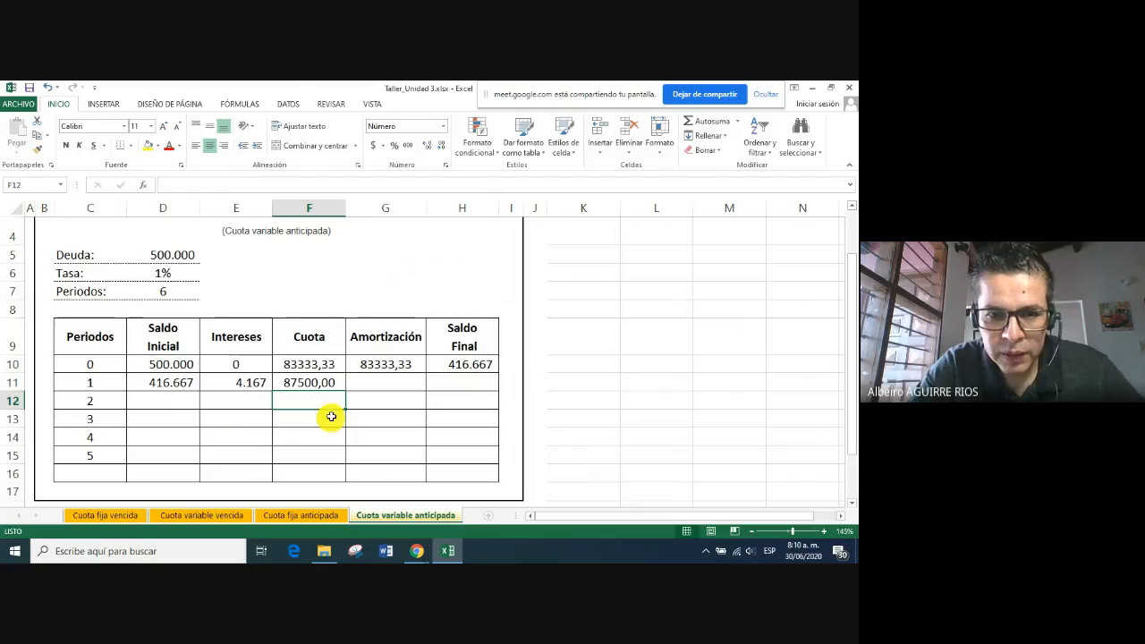
pyautogui.click(384, 386)
pyautogui.write('=')
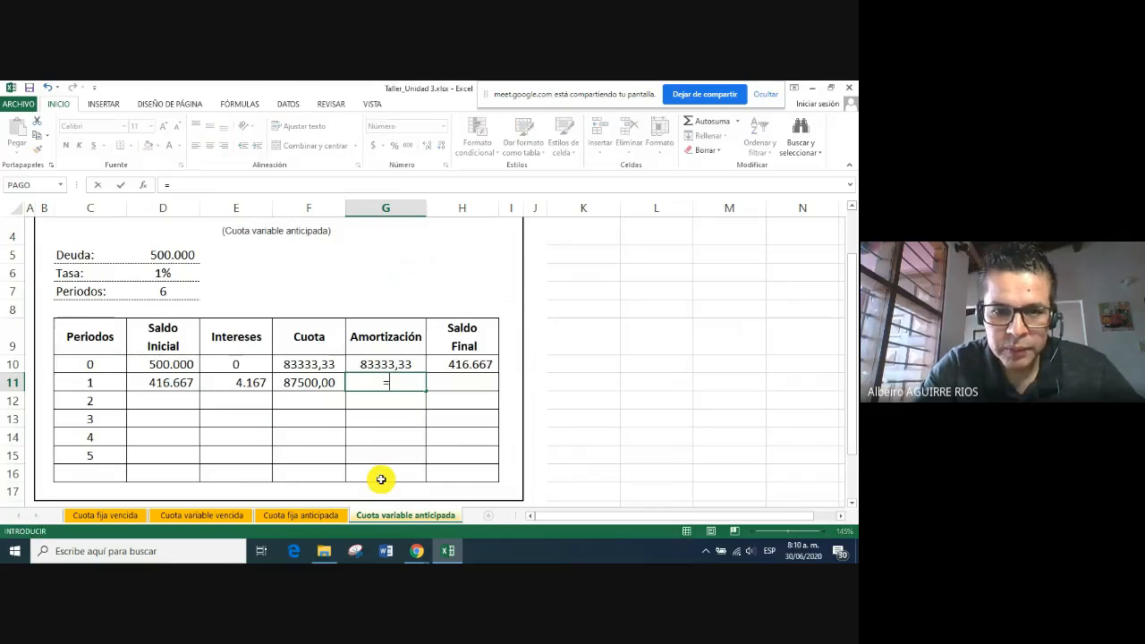
pyautogui.click(302, 384)
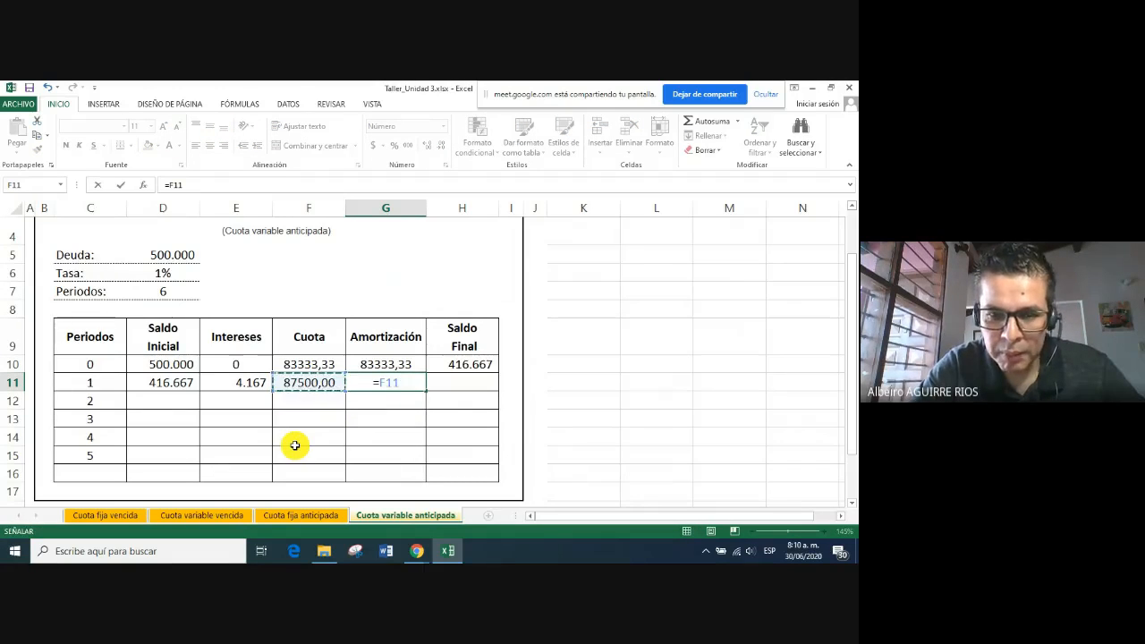
pyautogui.write('-')
pyautogui.click(234, 383)
pyautogui.press('Return')
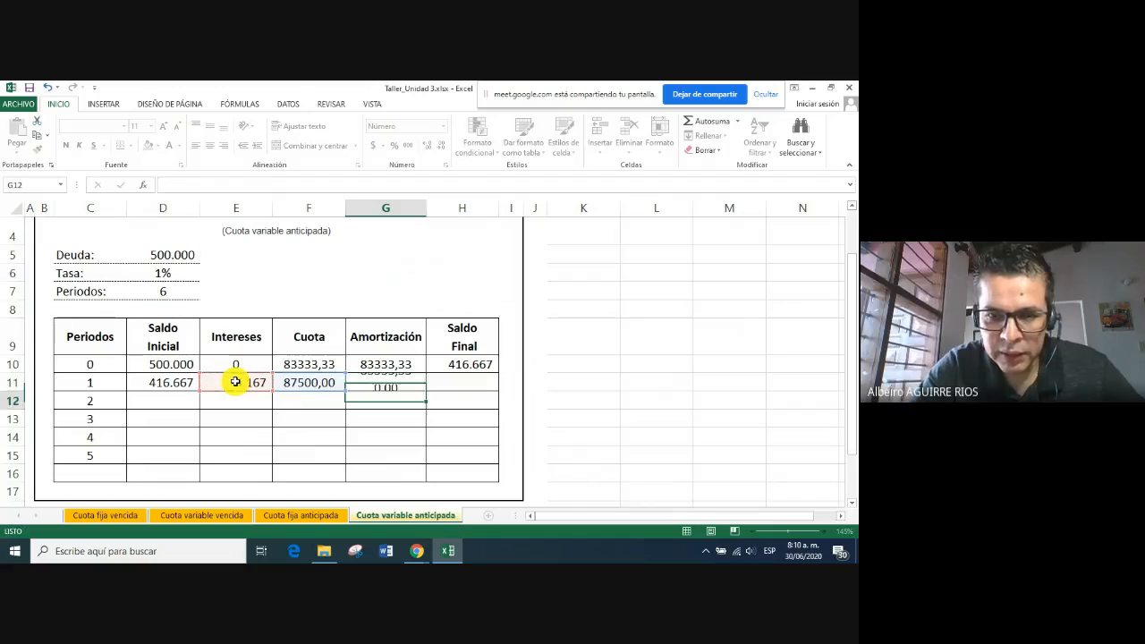
# Calculate the period 1 Saldo Final in H11 as Saldo Inicial minus Amortización, =D11-G11
pyautogui.click(472, 381)
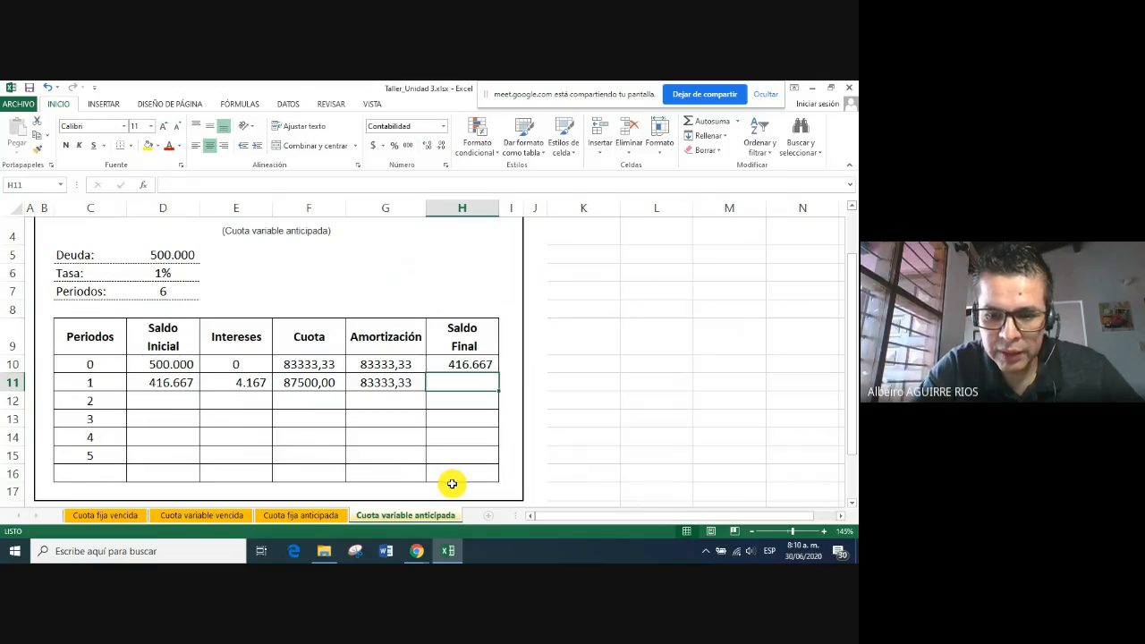
pyautogui.write('=')
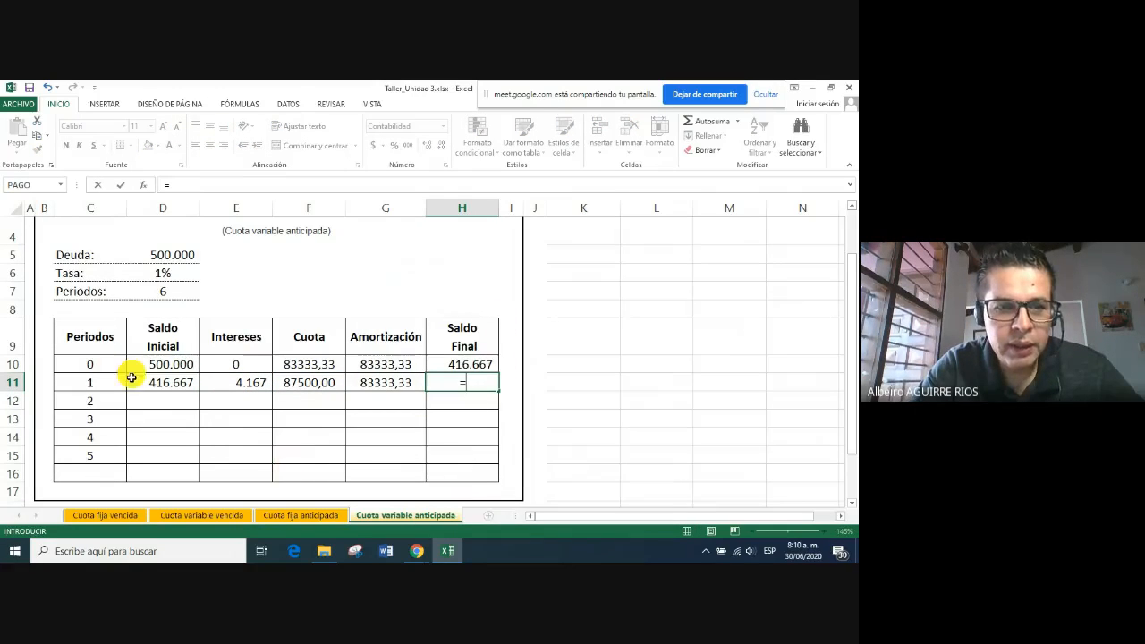
pyautogui.click(159, 381)
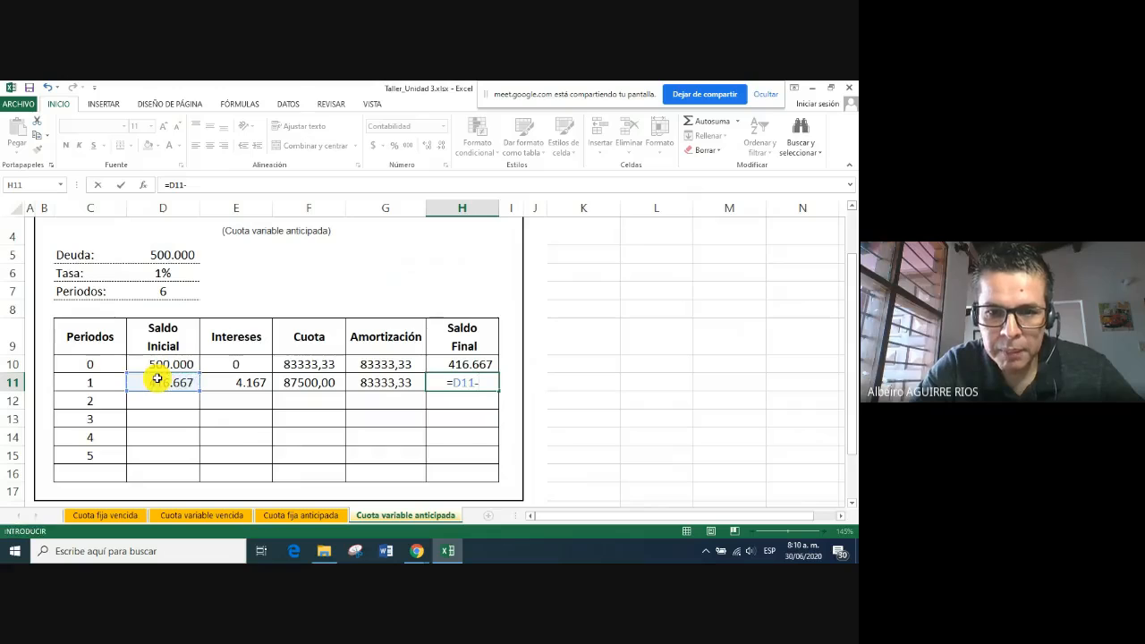
pyautogui.write('-')
pyautogui.click(383, 380)
pyautogui.press('Return')
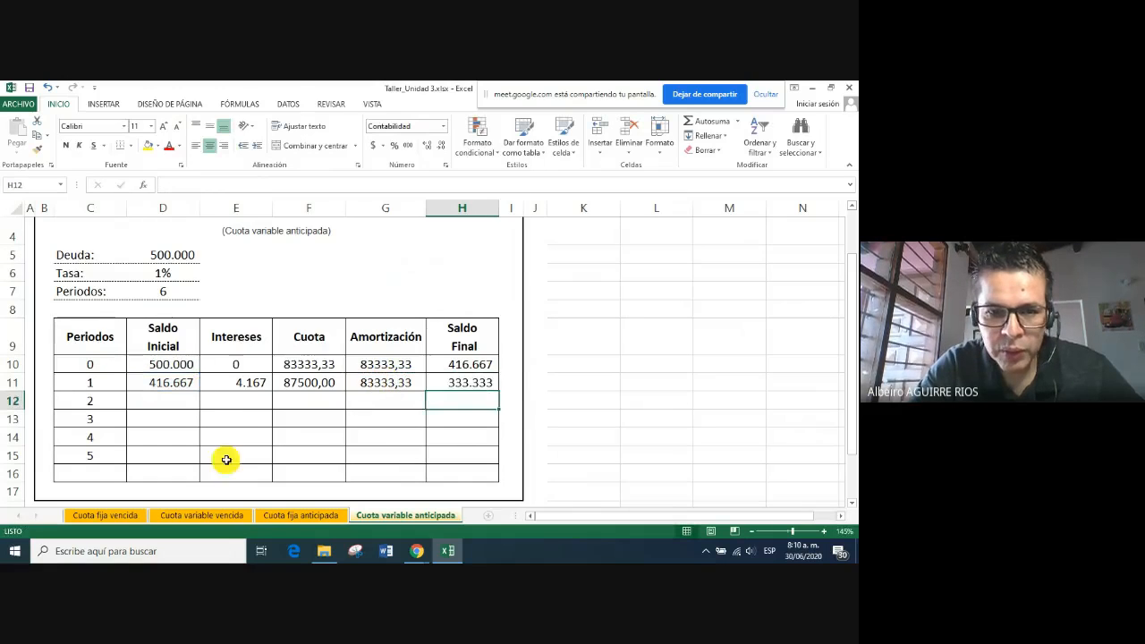
# Fill the period 1 formulas D11:H11 down to row 15 and format F10:G15 with thousands separators and no decimals
pyautogui.moveTo(184, 382); pyautogui.dragTo(493, 453)
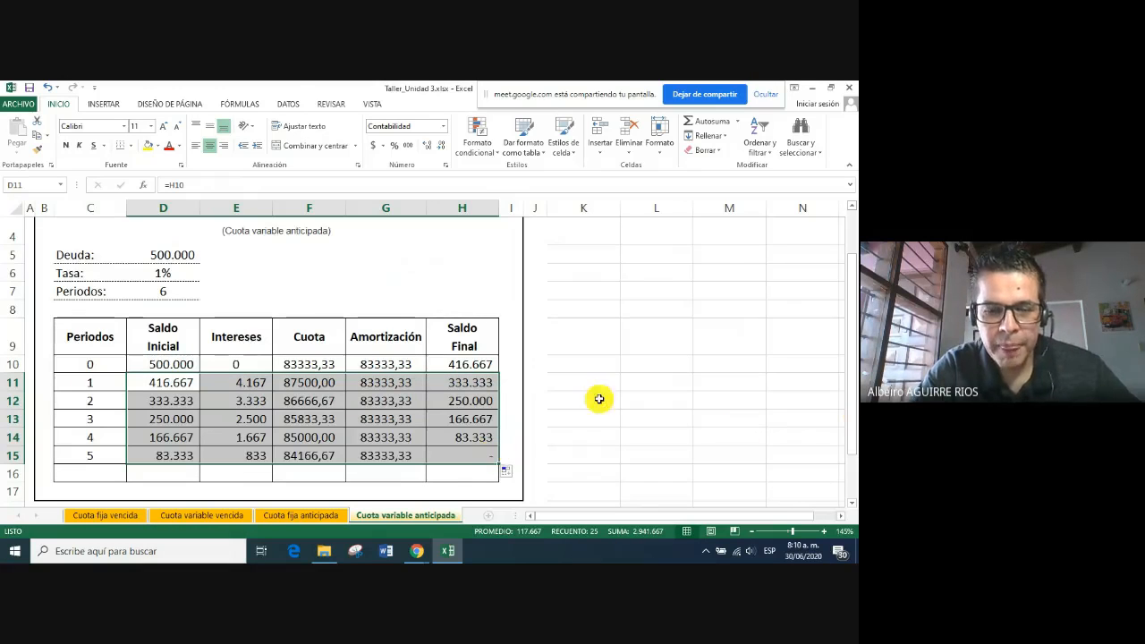
pyautogui.click(564, 425)
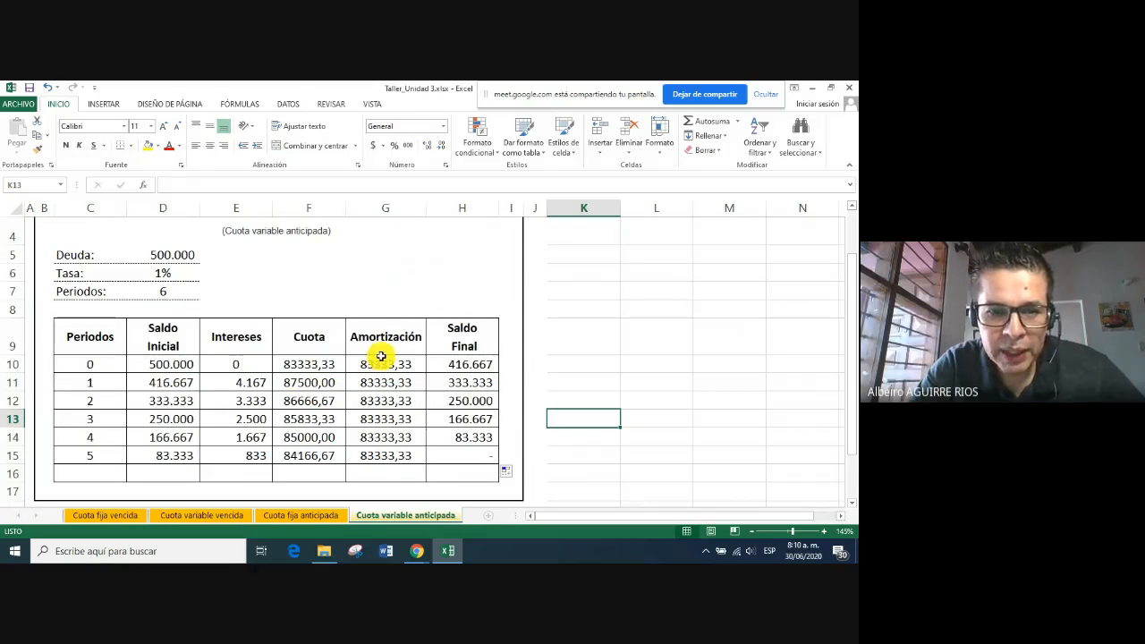
pyautogui.click(316, 367)
pyautogui.moveTo(316, 367); pyautogui.dragTo(385, 459)
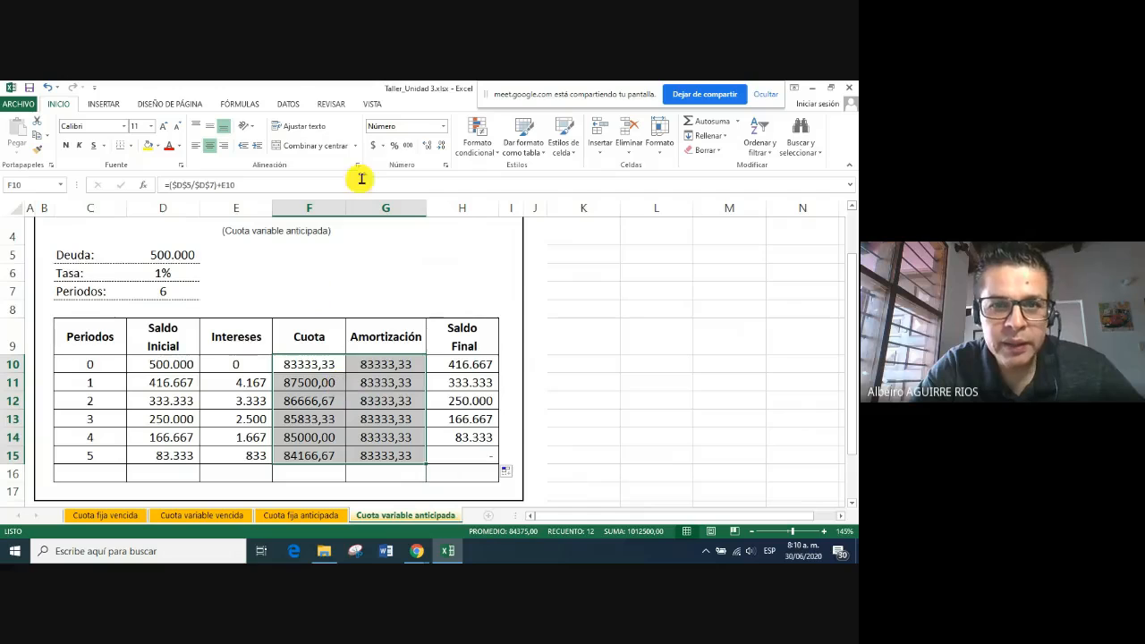
pyautogui.click(406, 146)
pyautogui.click(659, 334)
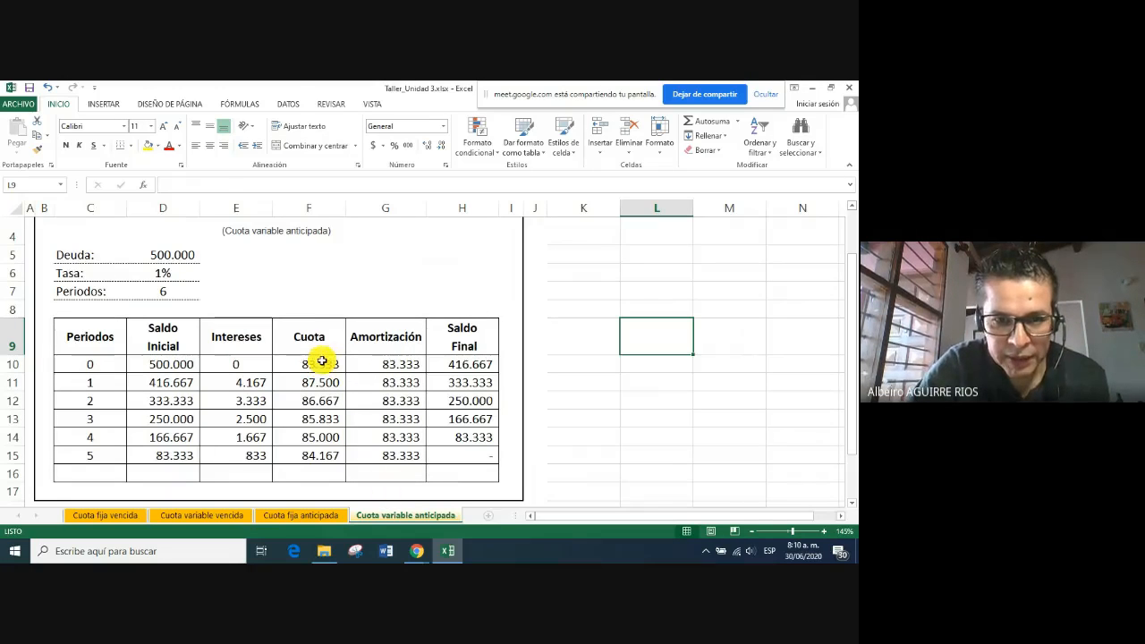
# Examine the Cuota, Amortización and Intereses columns of the Cuota variable anticipada table for periods 0 to 5
pyautogui.moveTo(322, 361); pyautogui.dragTo(304, 463)
pyautogui.moveTo(410, 364); pyautogui.dragTo(412, 454)
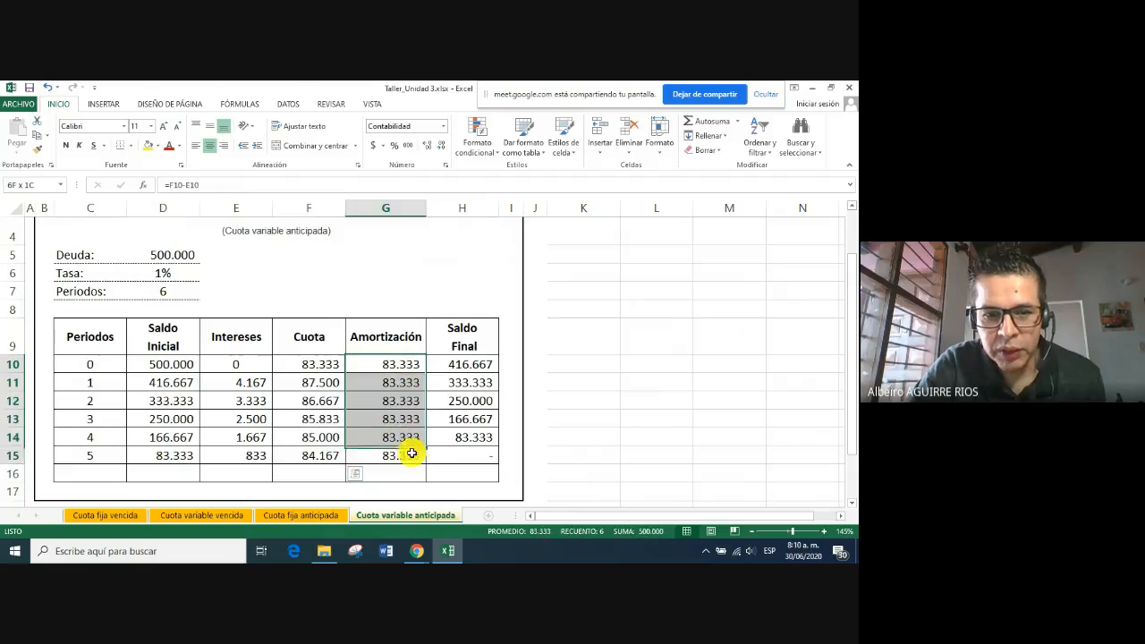
pyautogui.moveTo(230, 364); pyautogui.dragTo(227, 442)
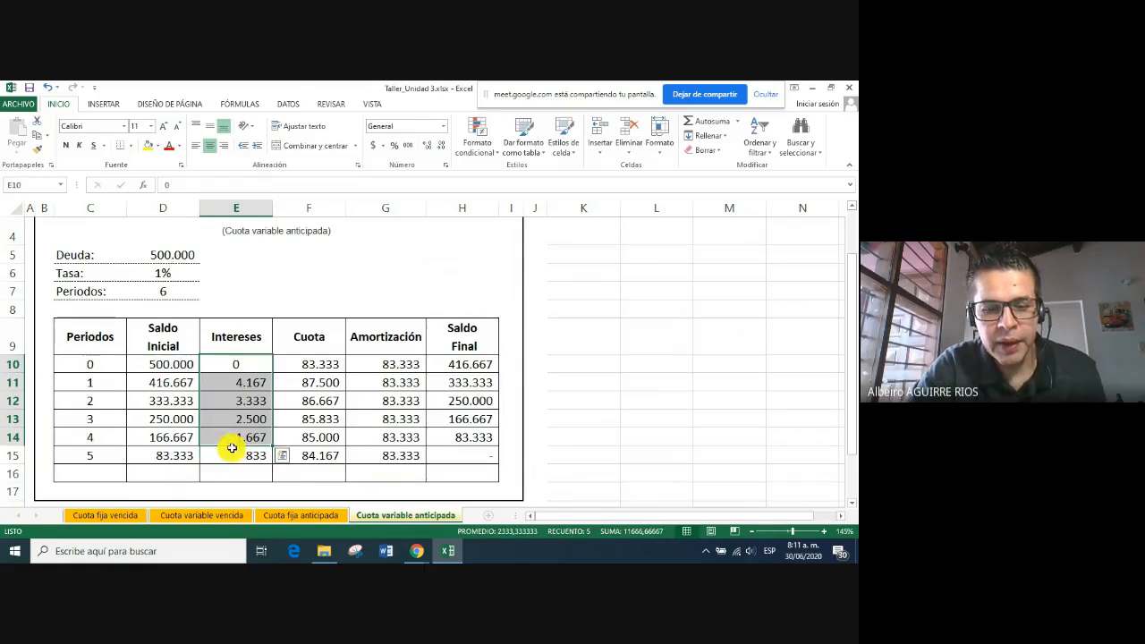
pyautogui.click(78, 337)
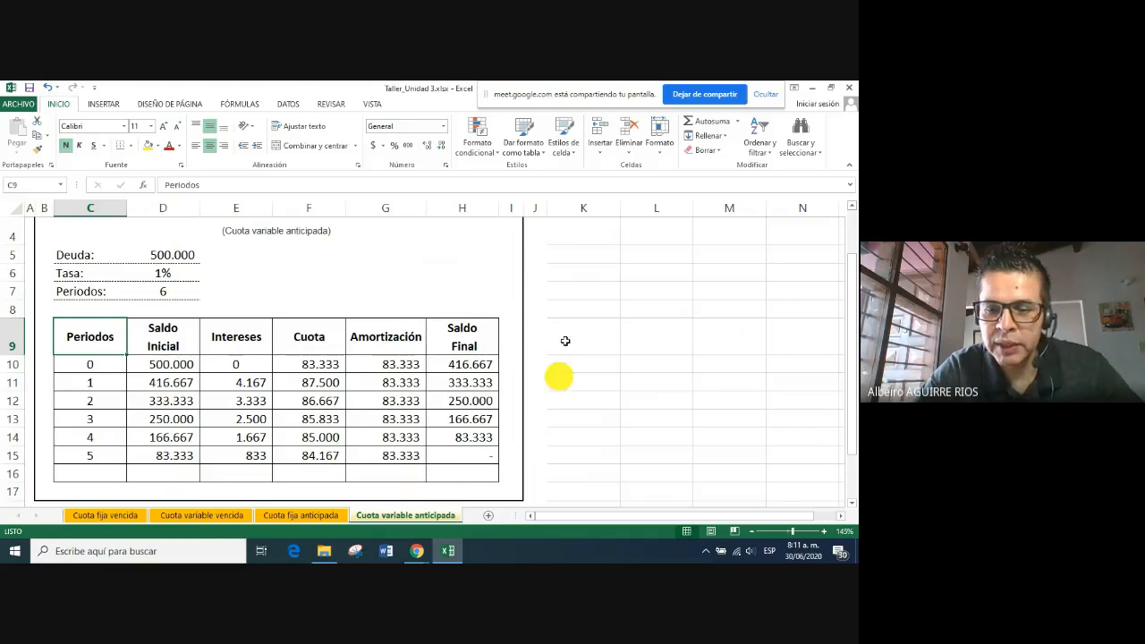
# Stop sharing the screen in the Google Meet call
pyautogui.click(699, 96)
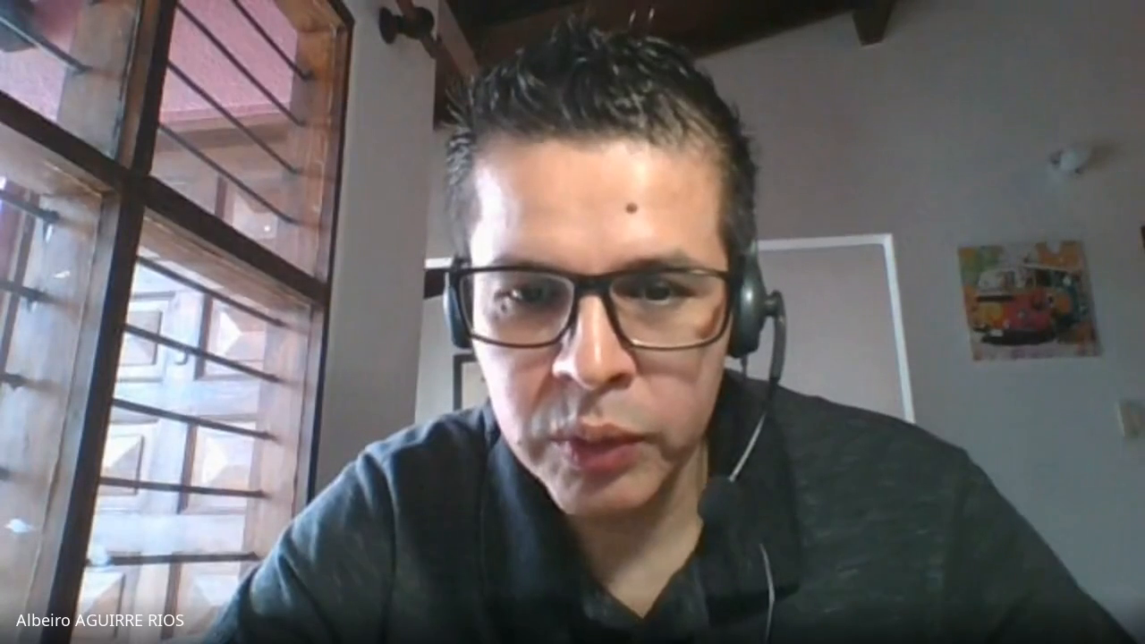